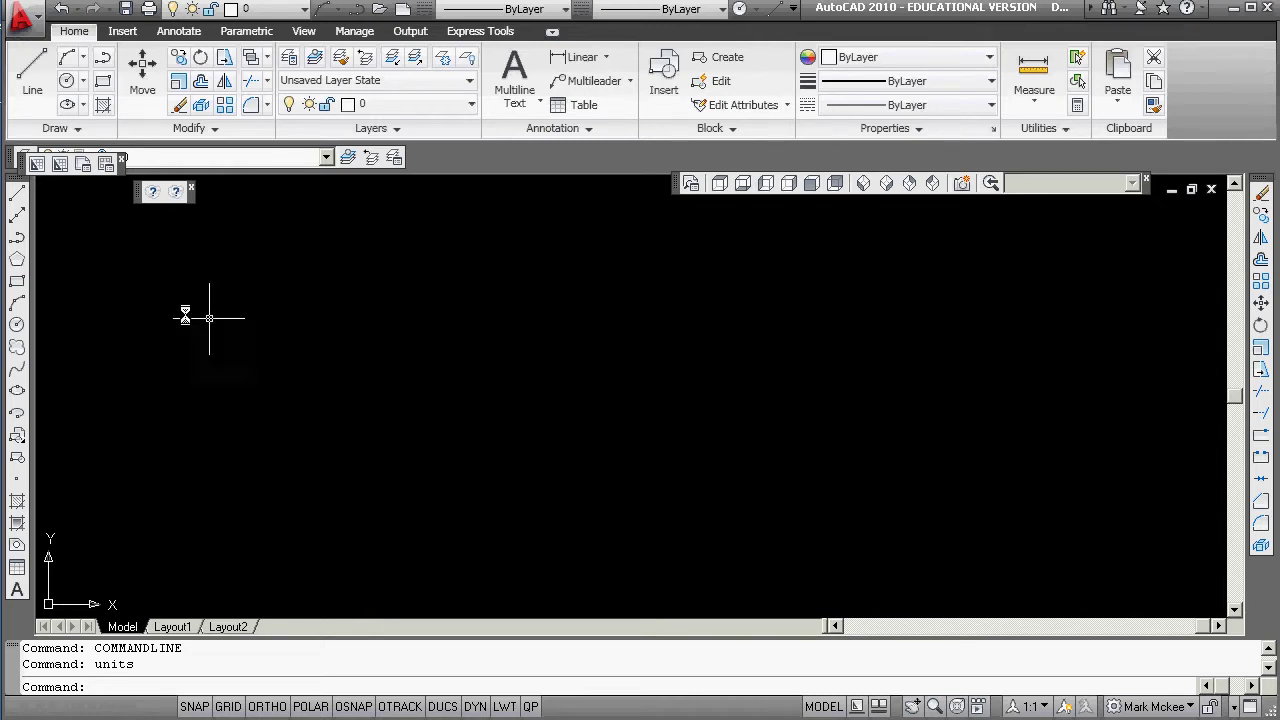
Step: Create two new layers named centerline and object in the layer manager
left_click(327, 158)
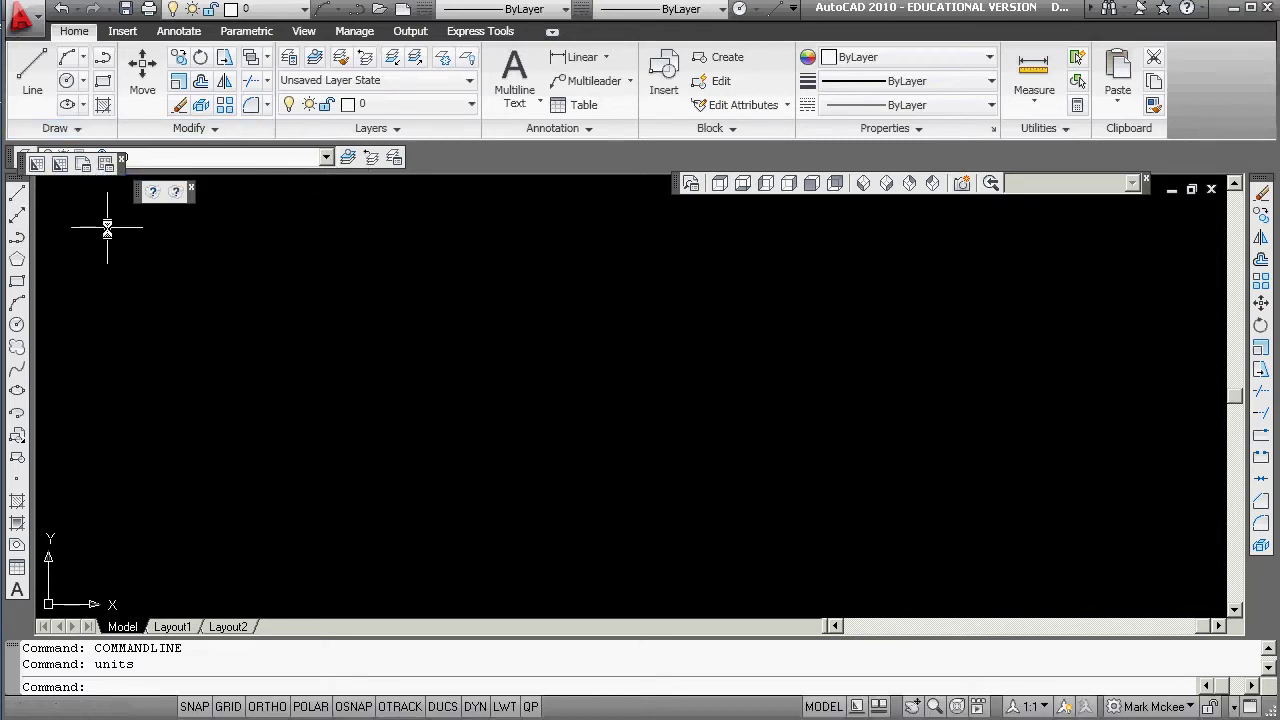
type("la")
key("Return")
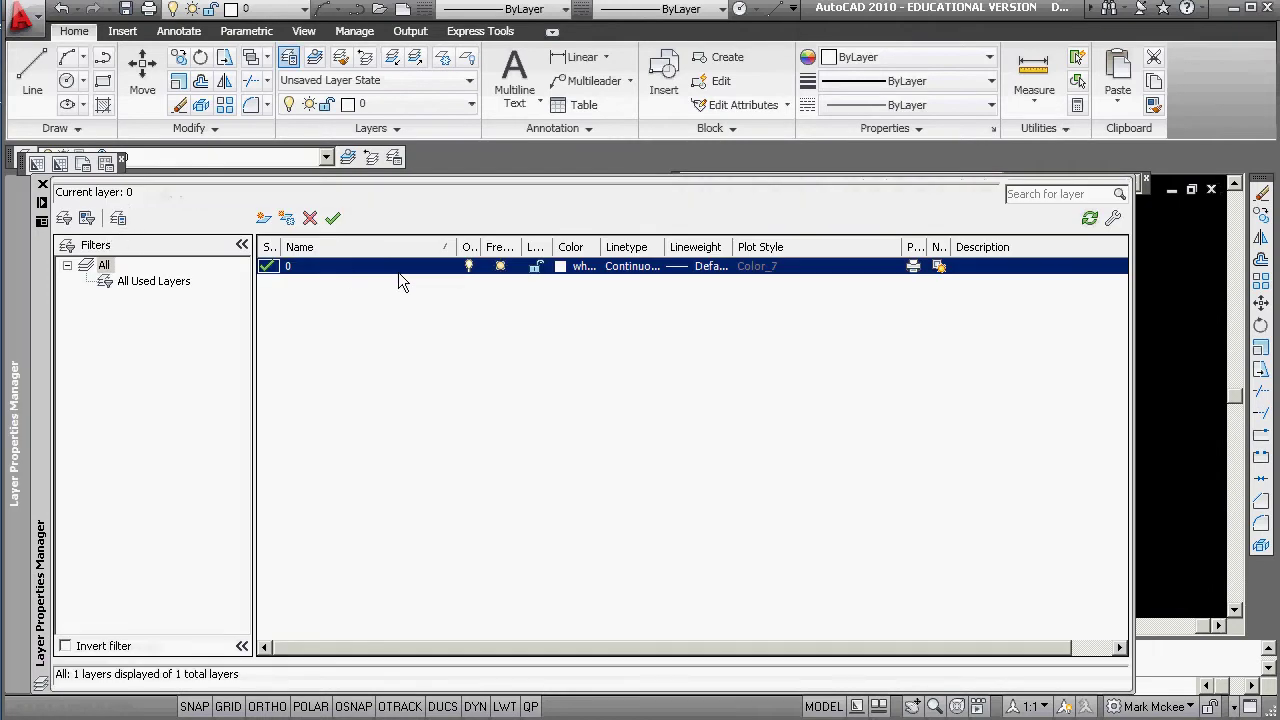
left_click(264, 220)
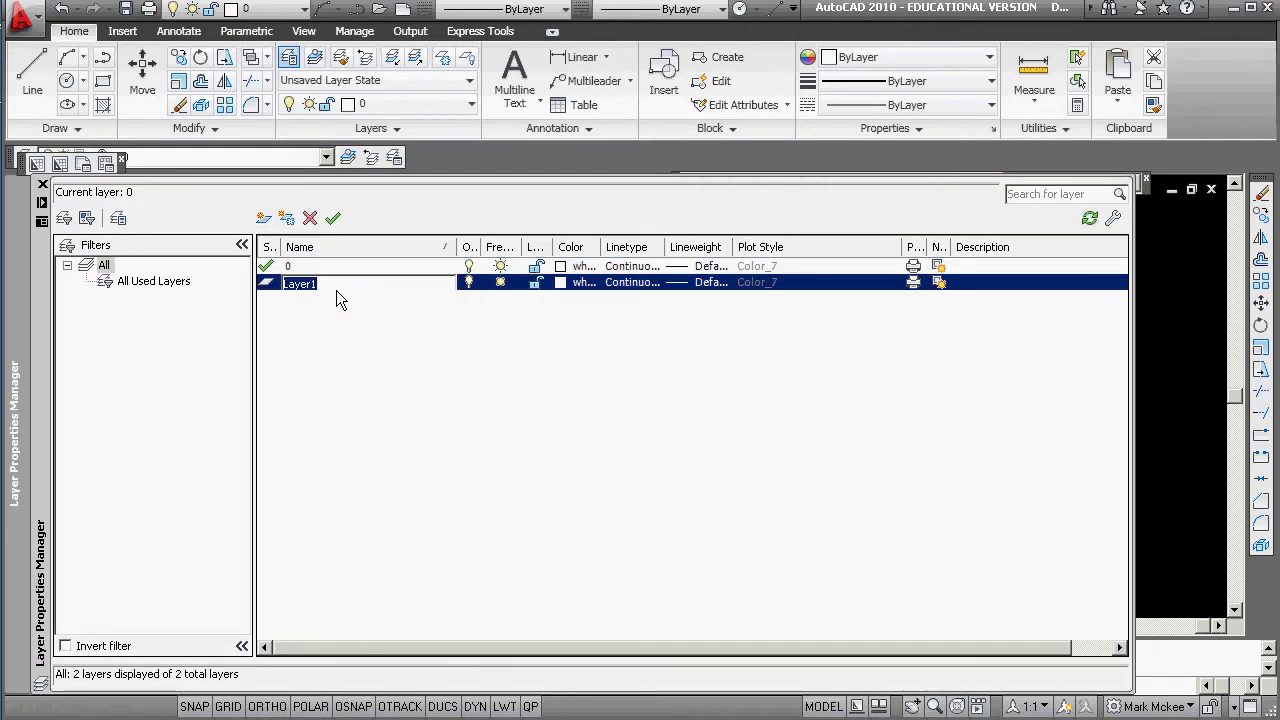
type("centerline")
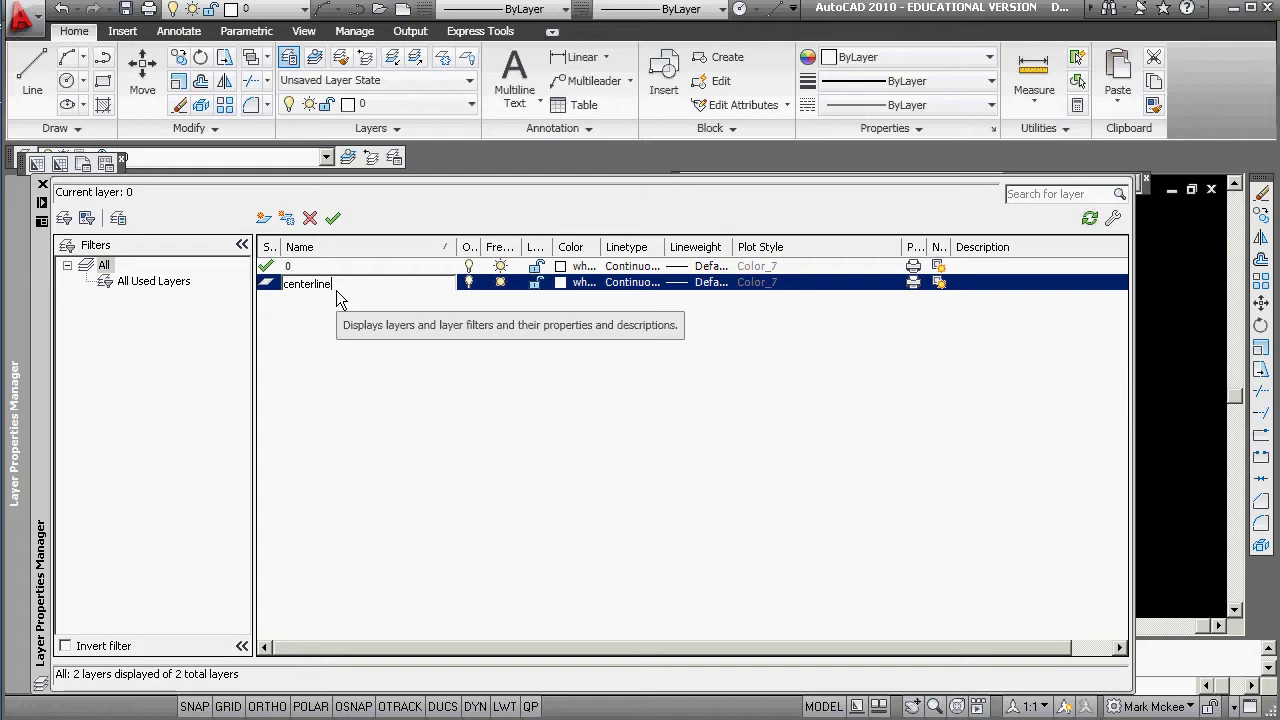
type("ne")
left_click(264, 219)
type("object")
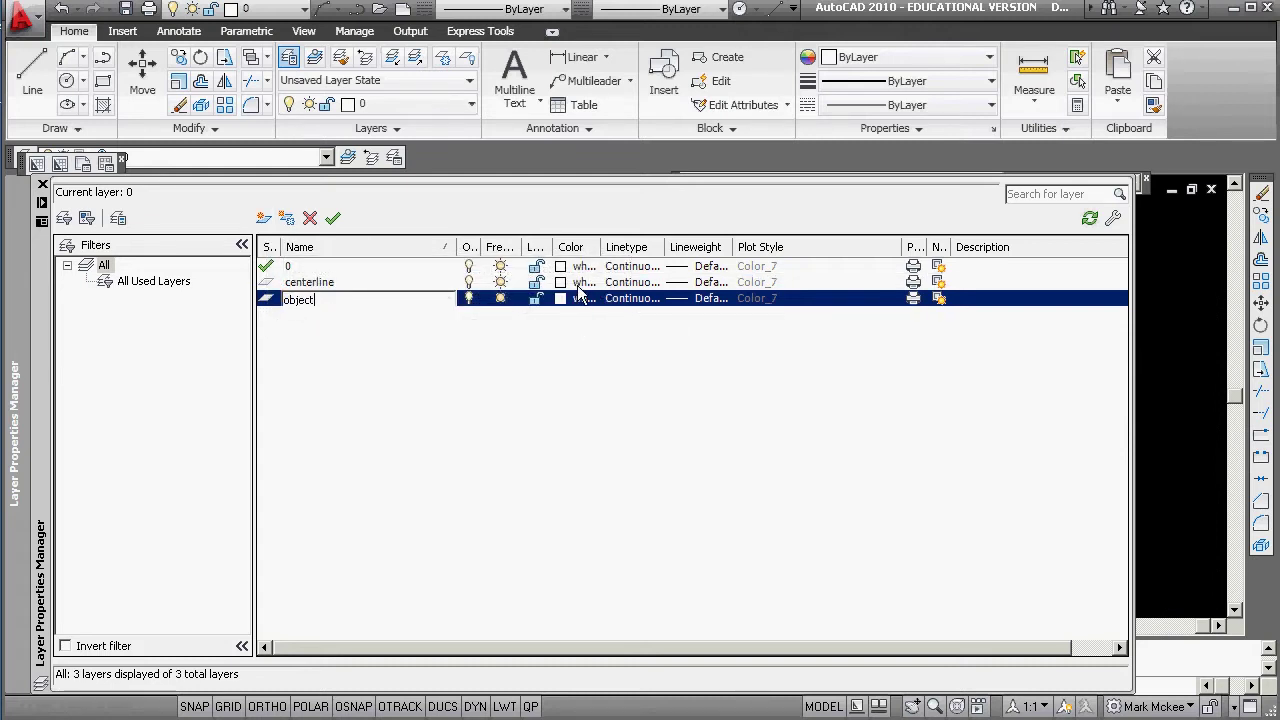
Step: Load the CENTER linetype from acad.lin through the centerline layer's linetype selection
left_click(630, 282)
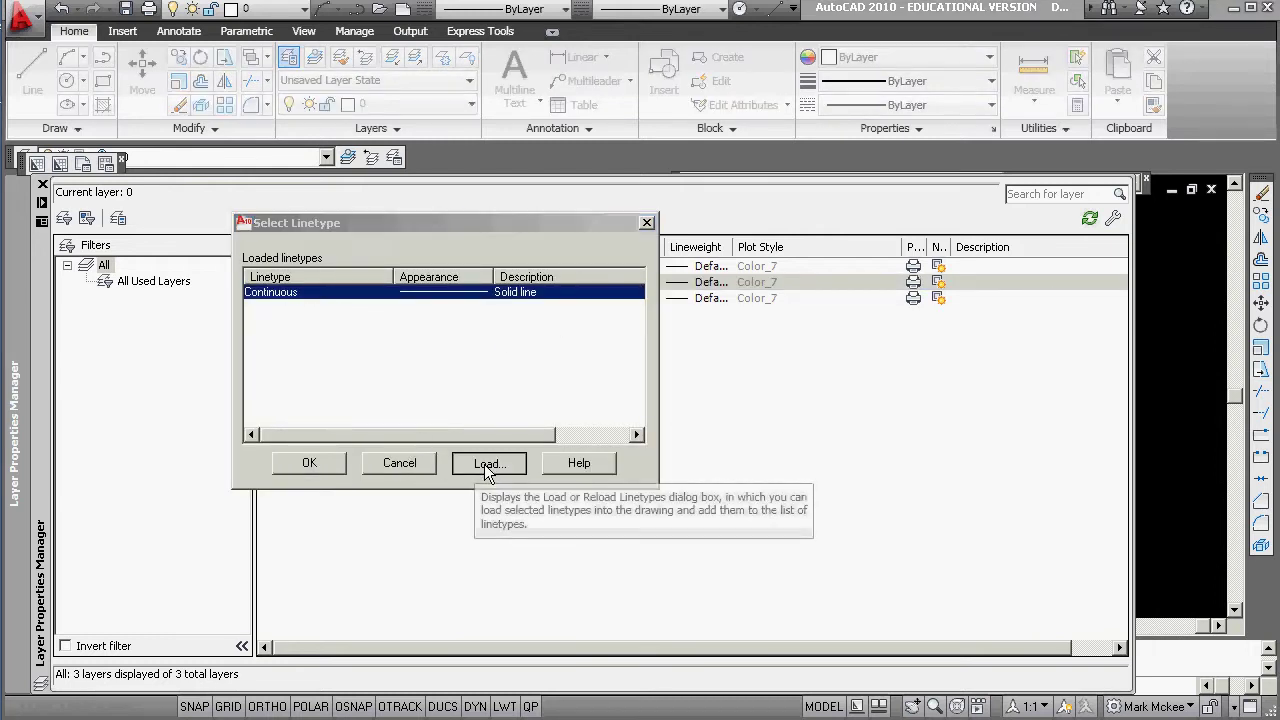
left_click(484, 464)
left_click(820, 375)
scroll(818, 378, "down", 6)
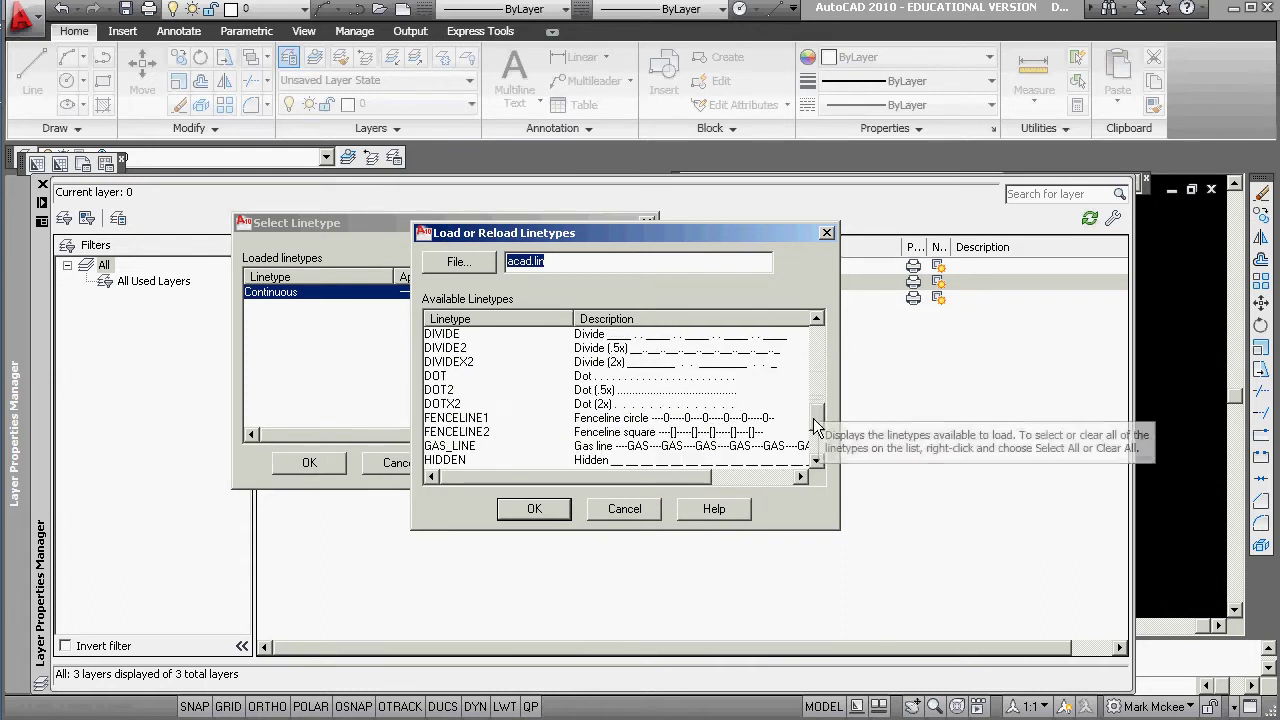
scroll(815, 382, "up", 1)
scroll(812, 386, "down", 1)
scroll(807, 390, "up", 4)
scroll(810, 390, "up", 1)
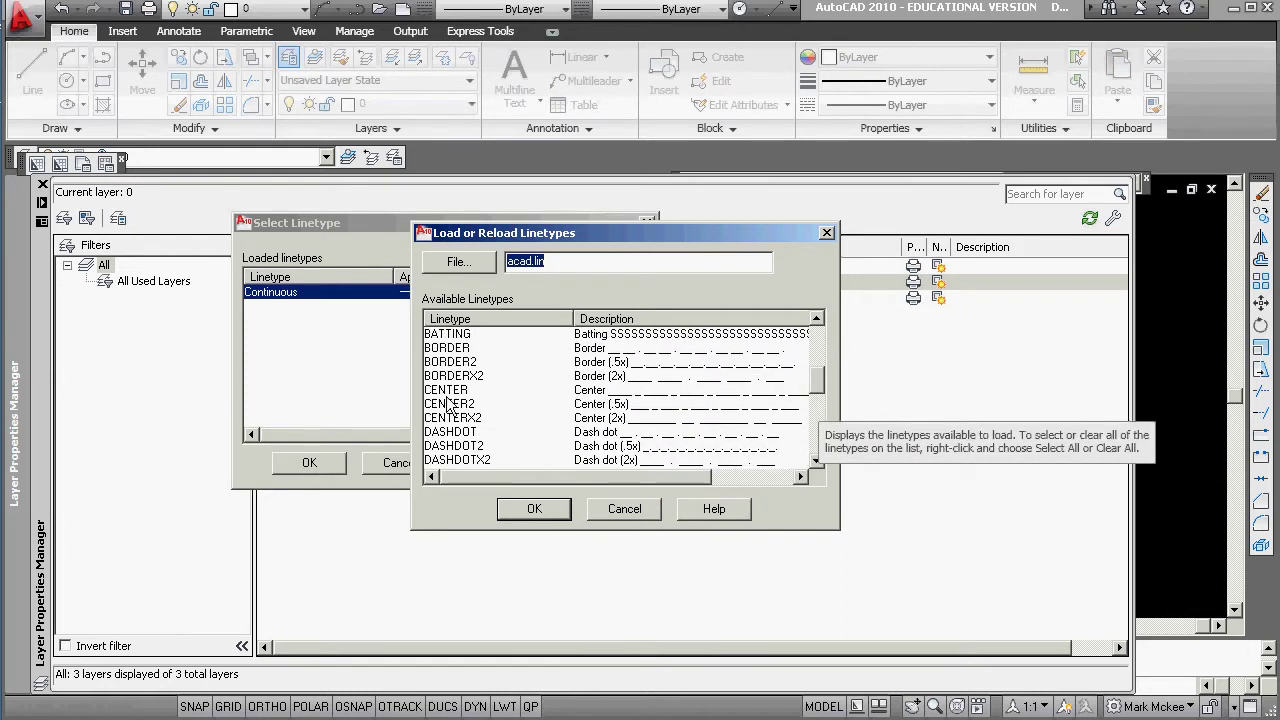
left_click(450, 390)
left_click(534, 508)
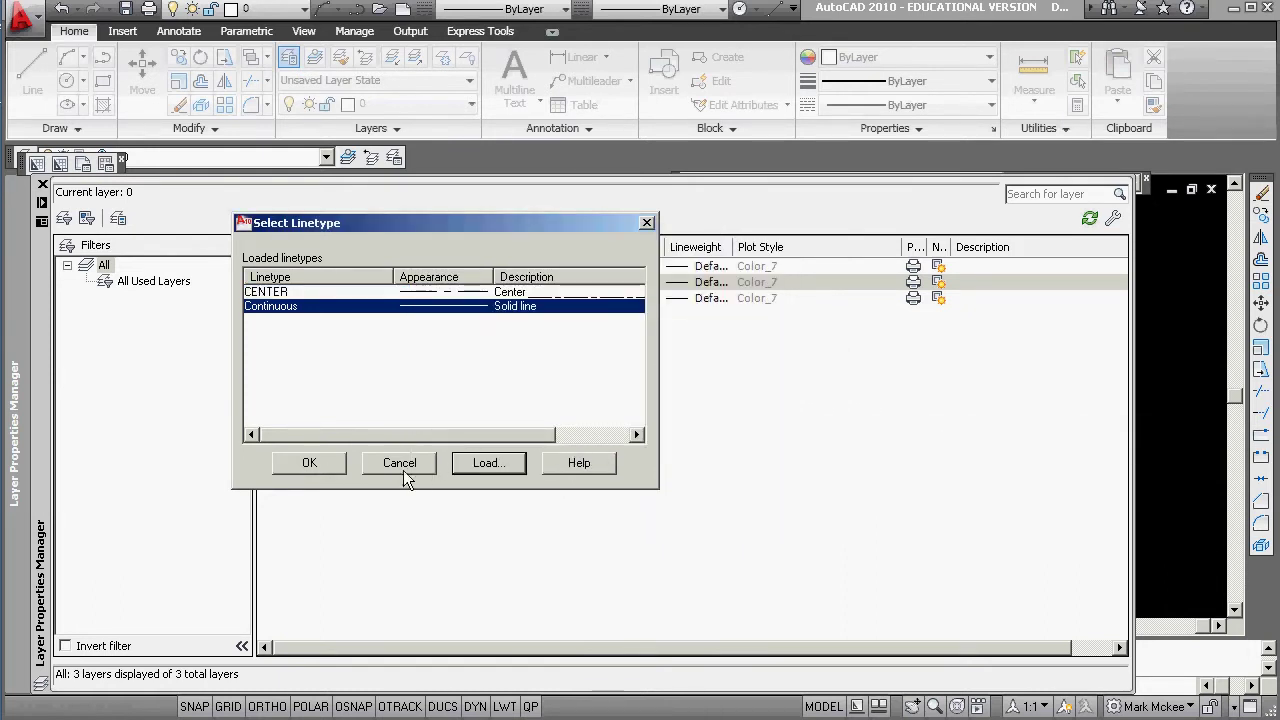
left_click(336, 468)
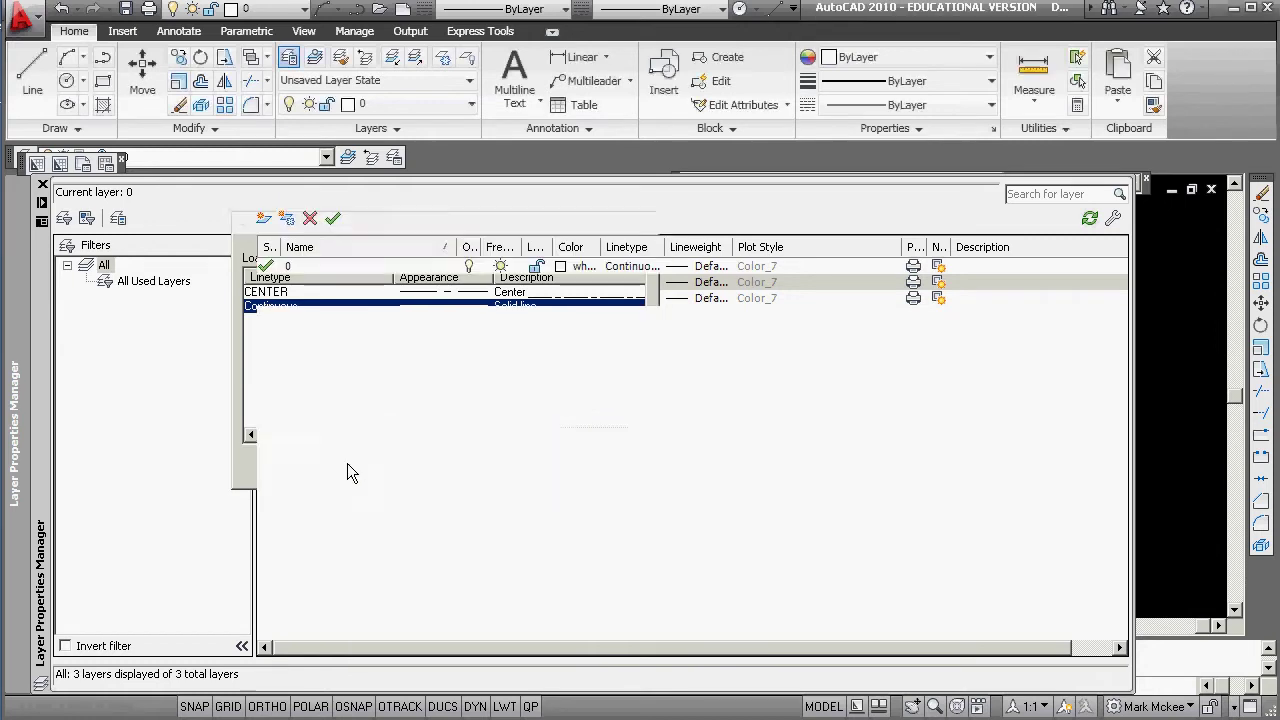
Step: Set the centerline layer's color to red
left_click(557, 283)
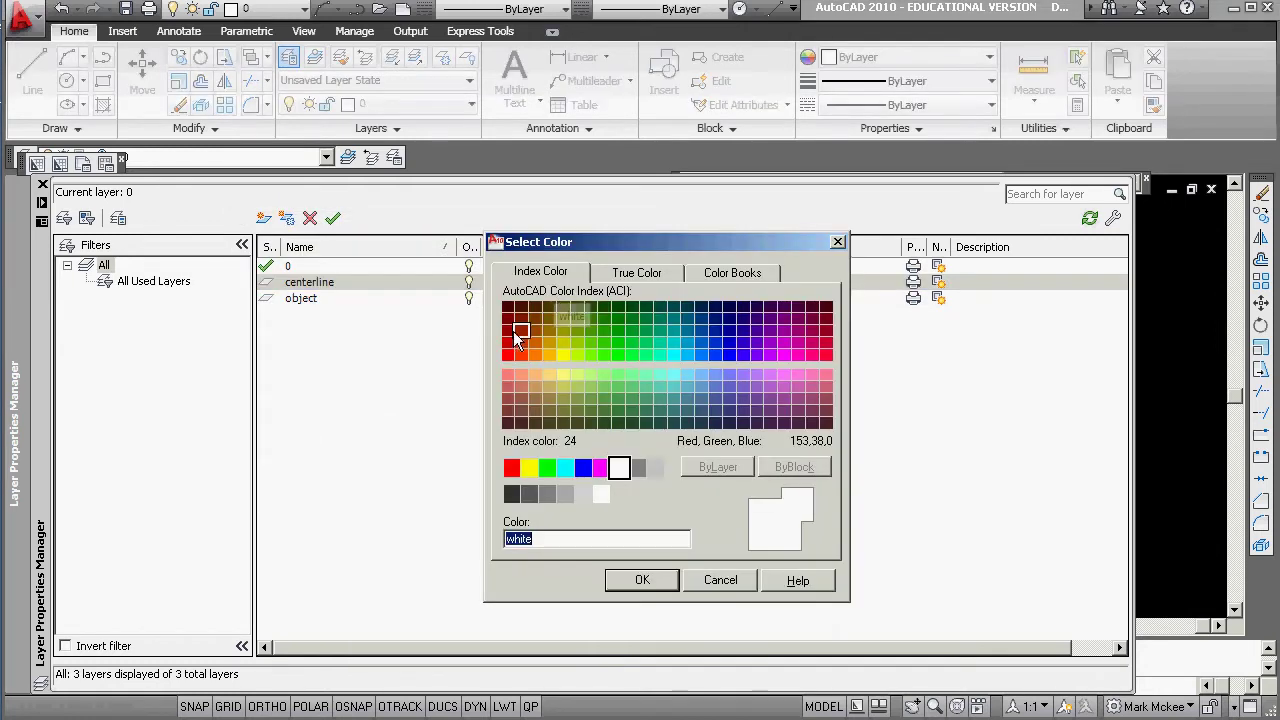
left_click(511, 467)
left_click(640, 582)
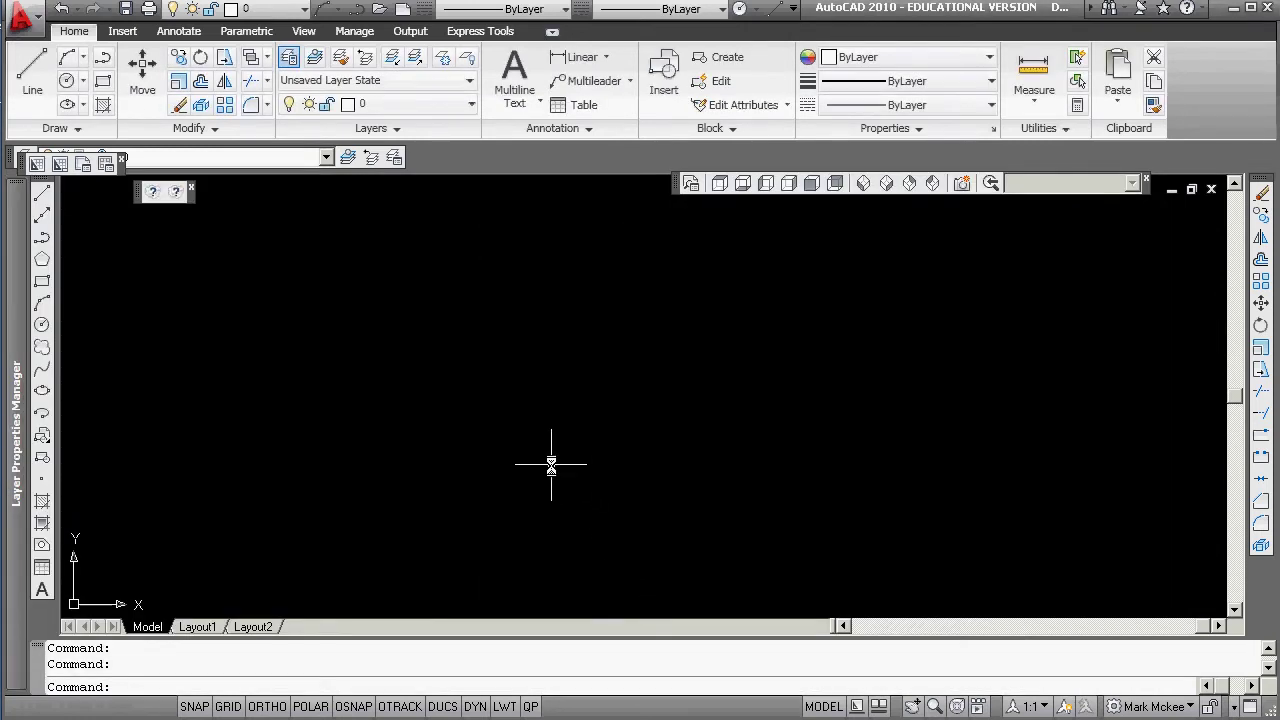
Step: Reopen the layer manager and set the object layer's color to green
type("layer")
key("Return")
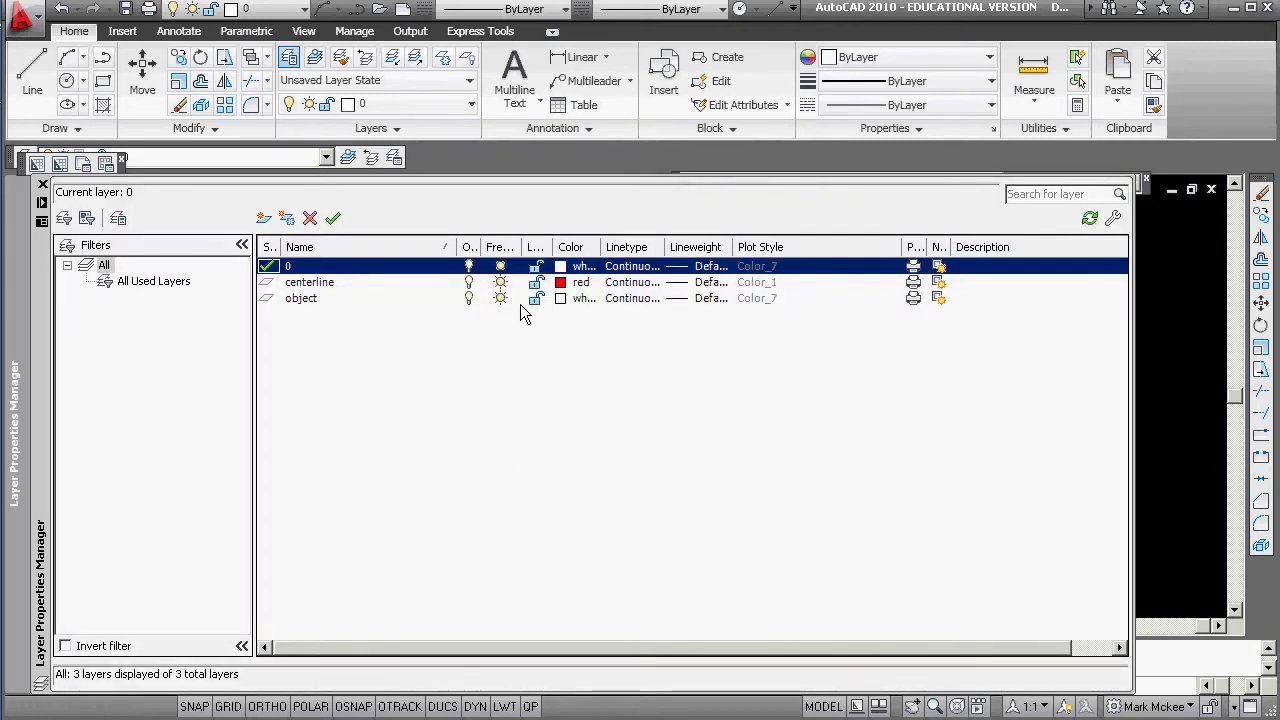
left_click(559, 300)
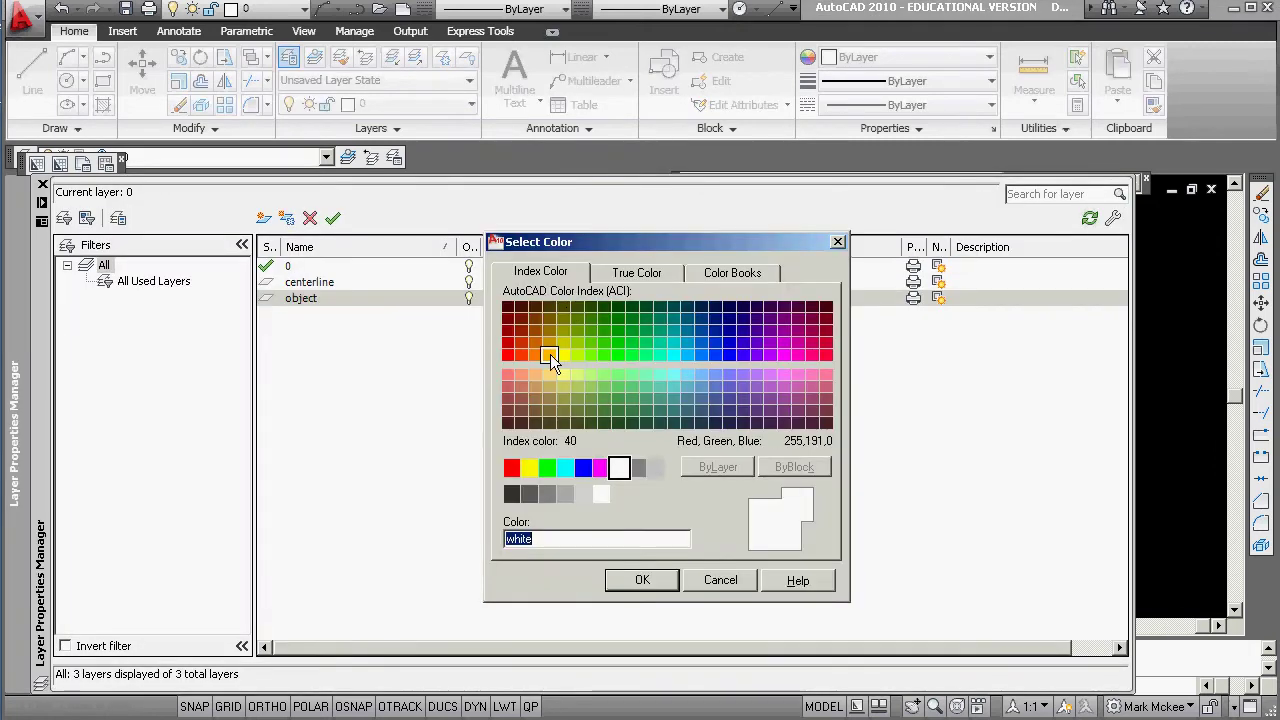
left_click(547, 467)
left_click(642, 582)
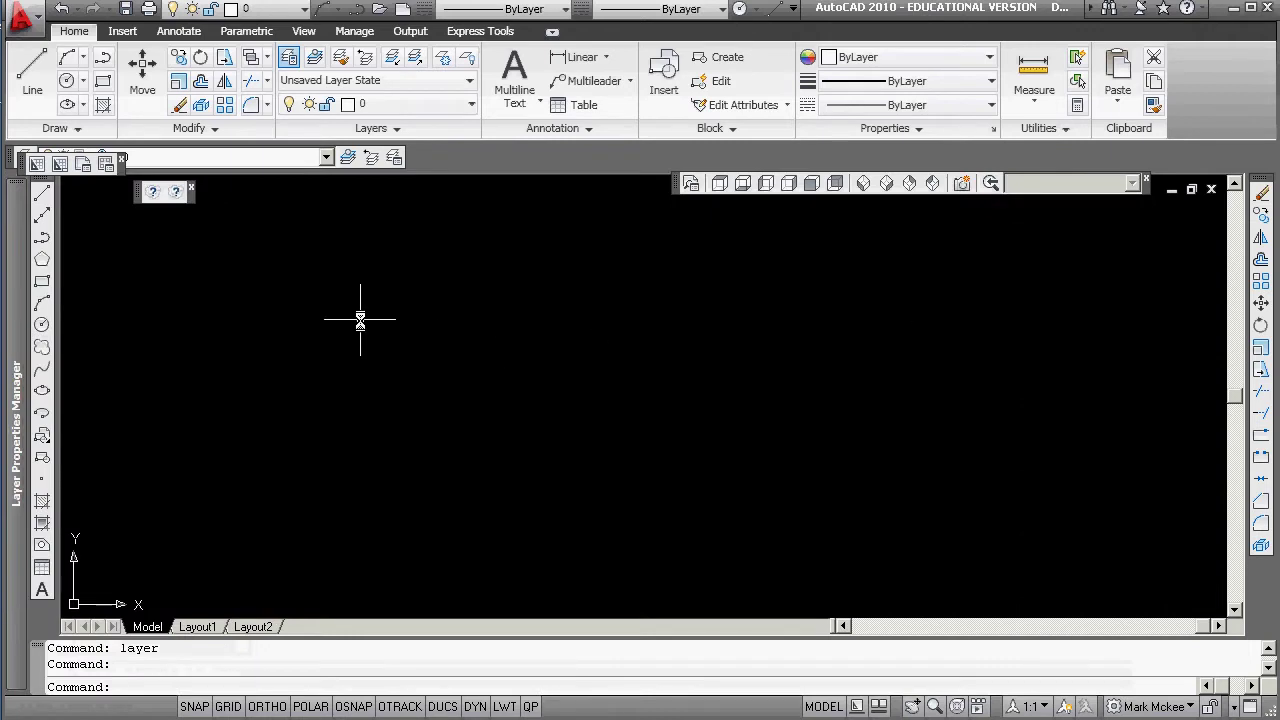
left_click(365, 425)
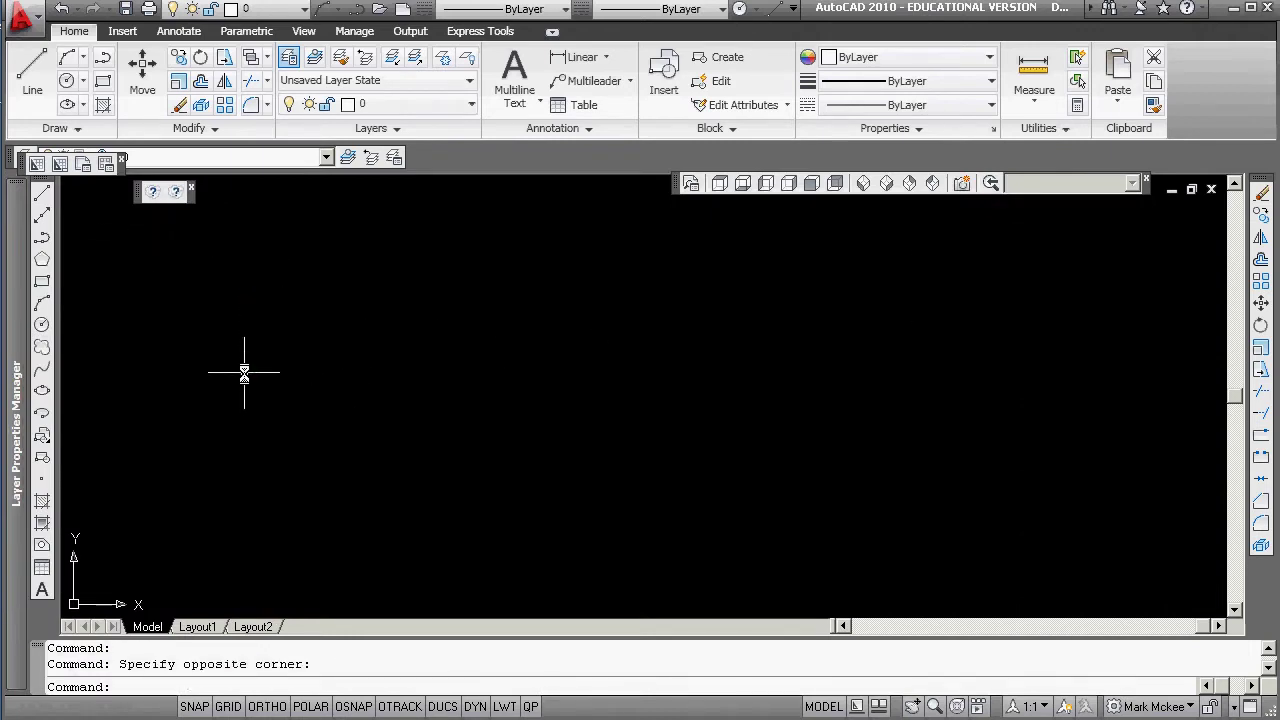
key("Escape")
left_click(326, 157)
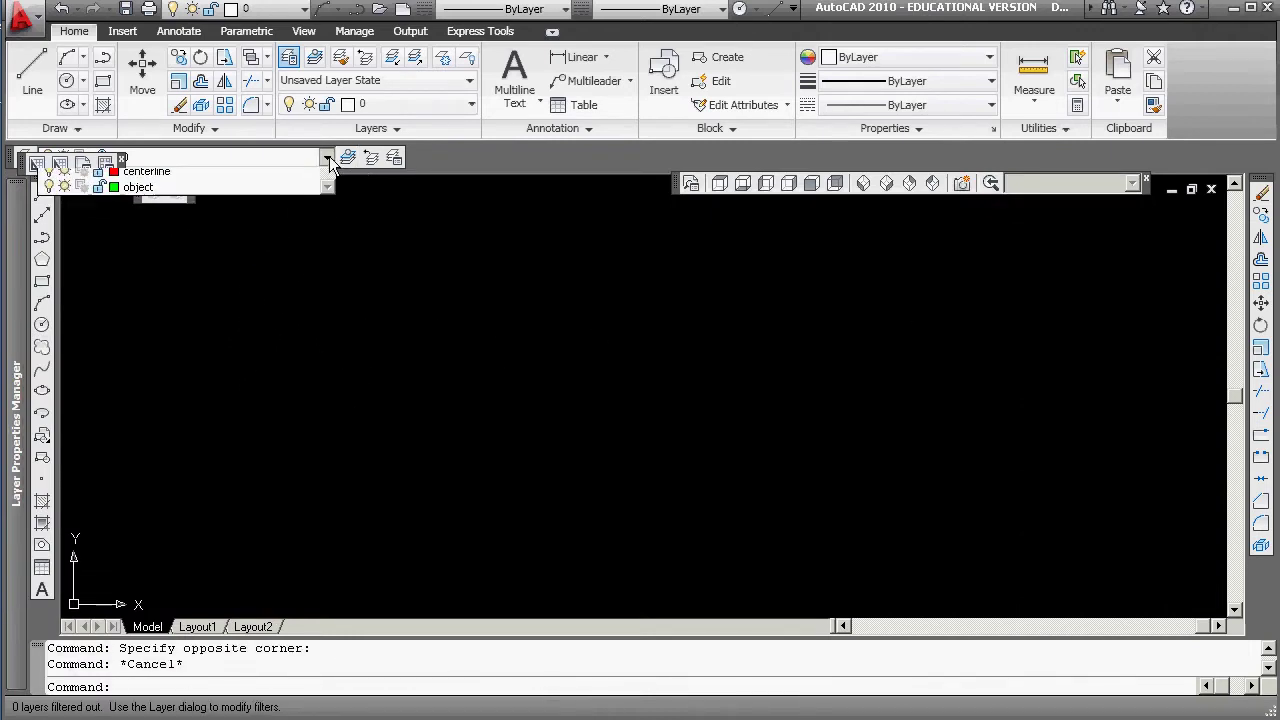
key("Escape")
key("Escape")
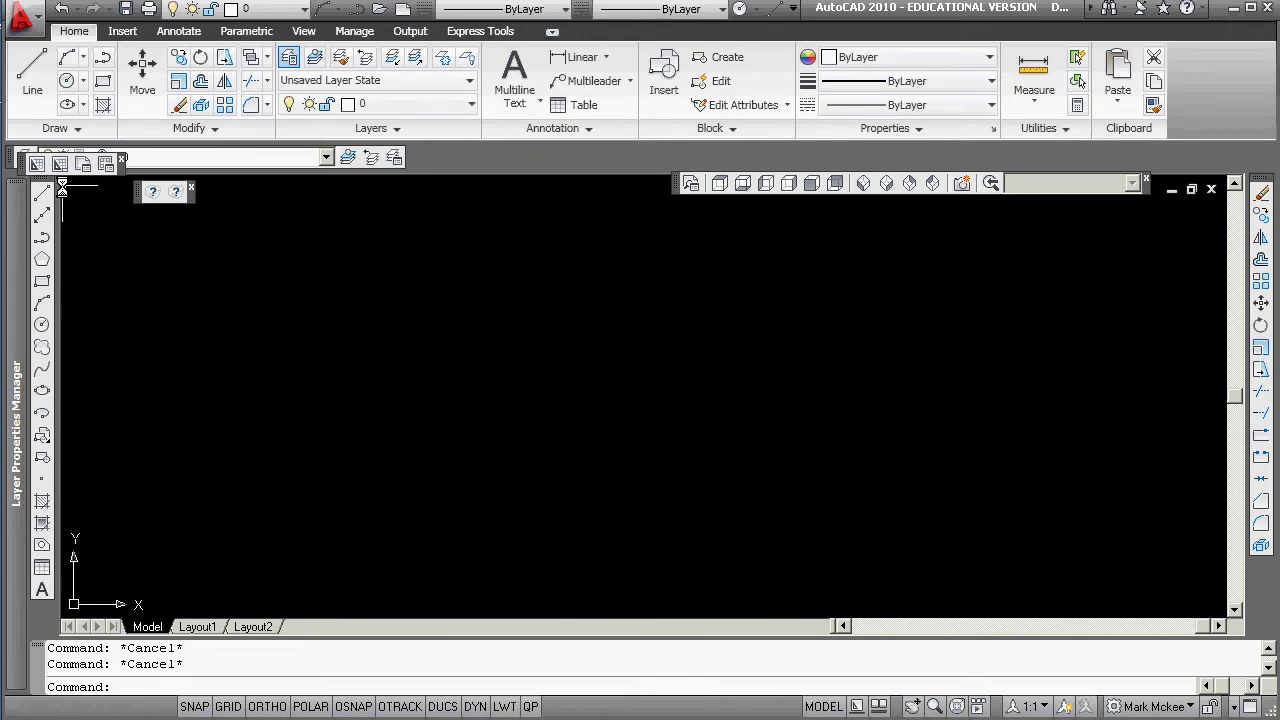
left_click(326, 157)
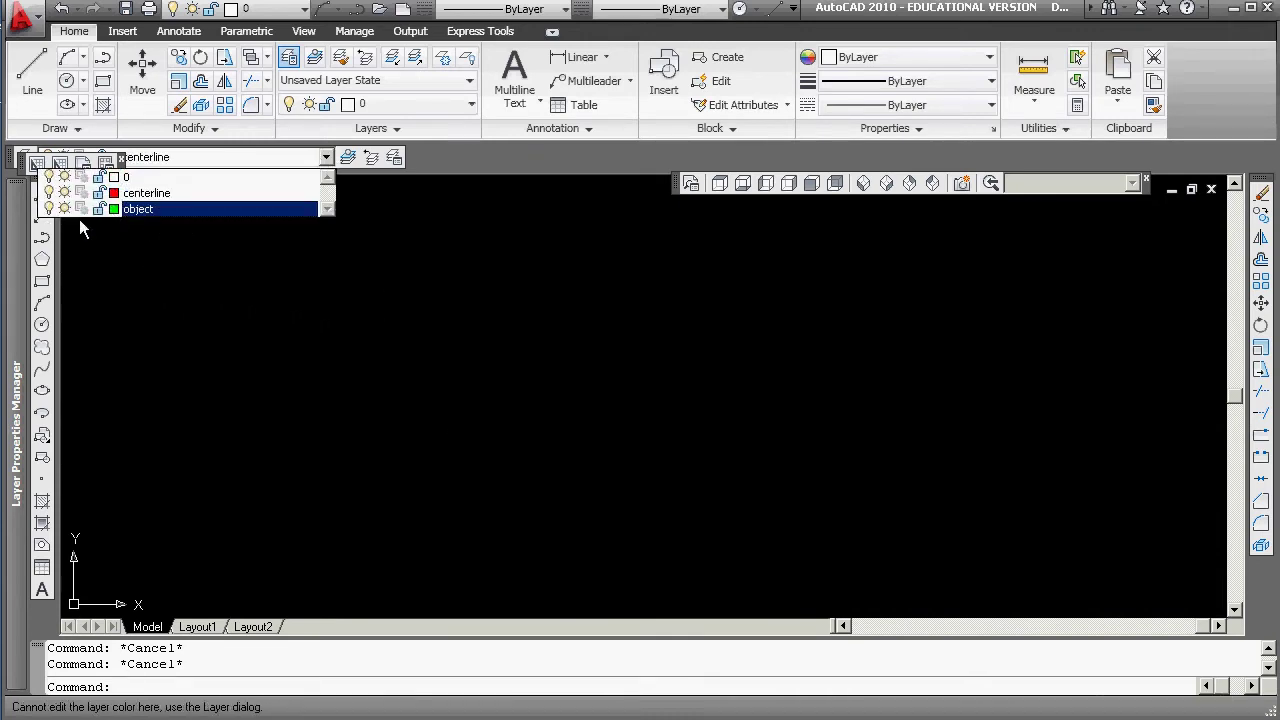
left_click(264, 283)
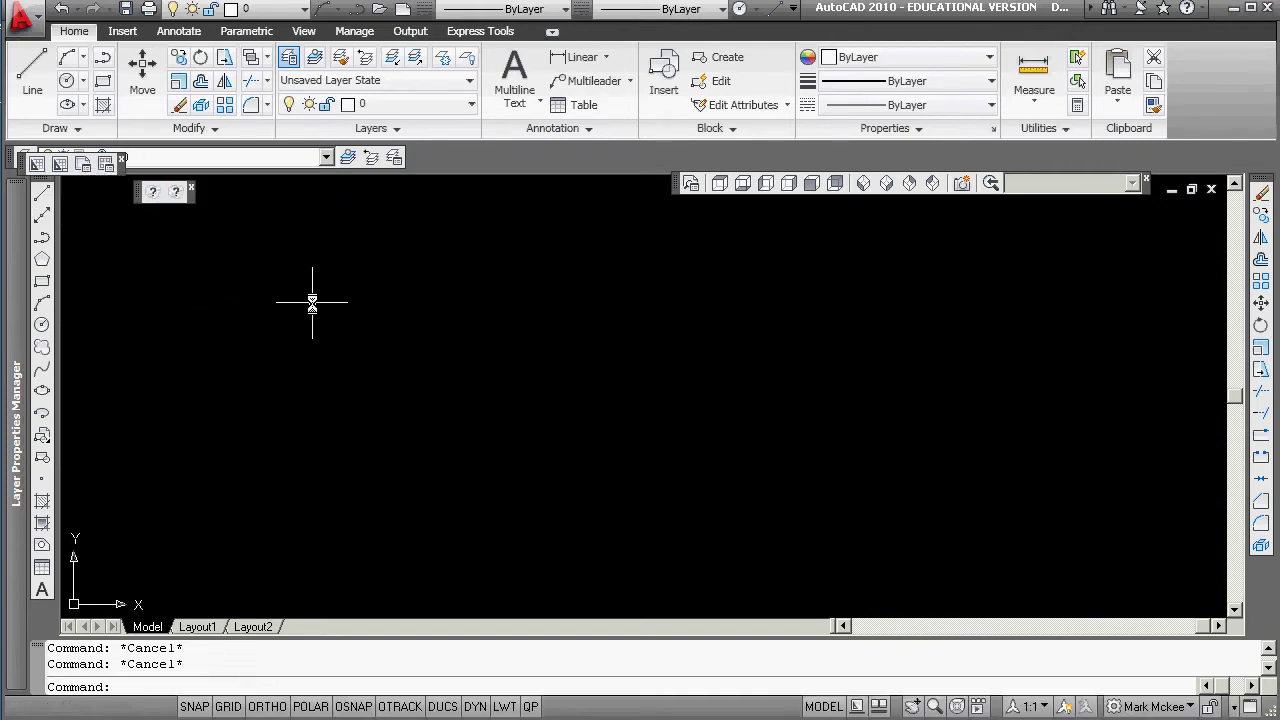
Step: Draw a vertical line 3 units long at 90 degrees, starting near the lower middle of the drawing area
left_click(44, 197)
left_click(586, 528)
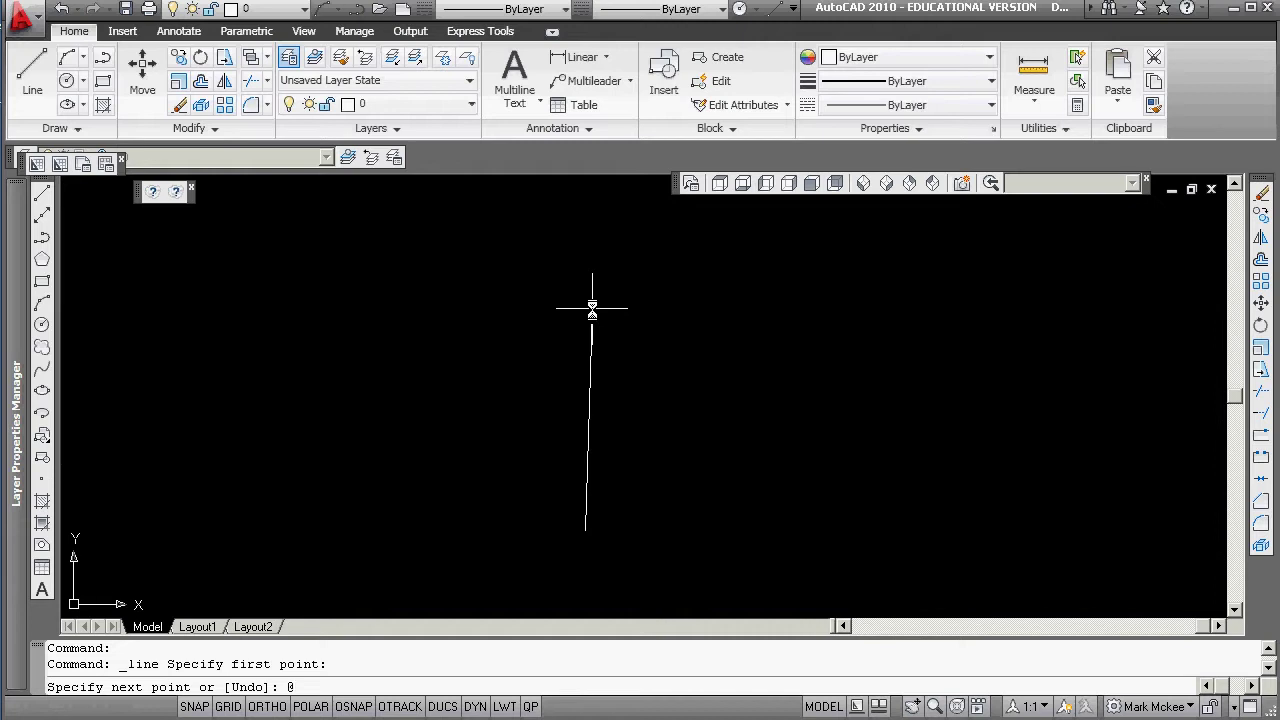
type("@3")
key("BackSpace")
key("BackSpace")
type("90")
key("Return")
key("Escape")
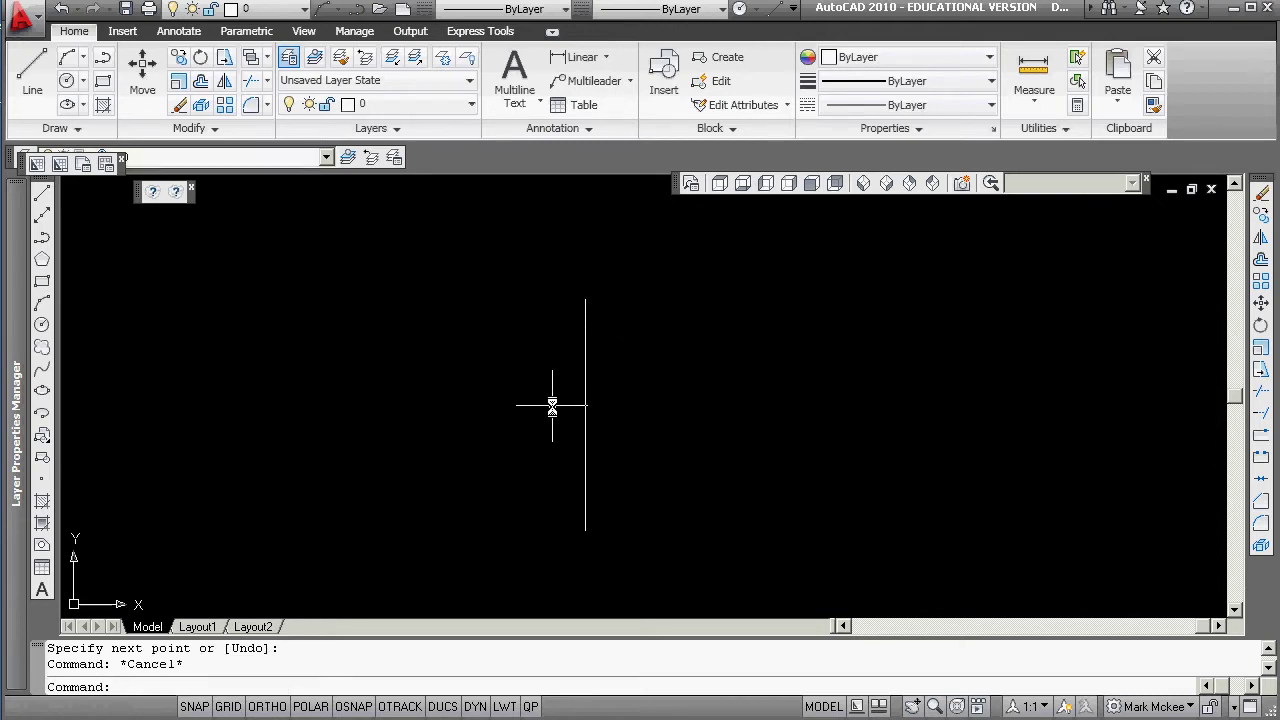
type("line")
key("Return")
type("end")
key("Return")
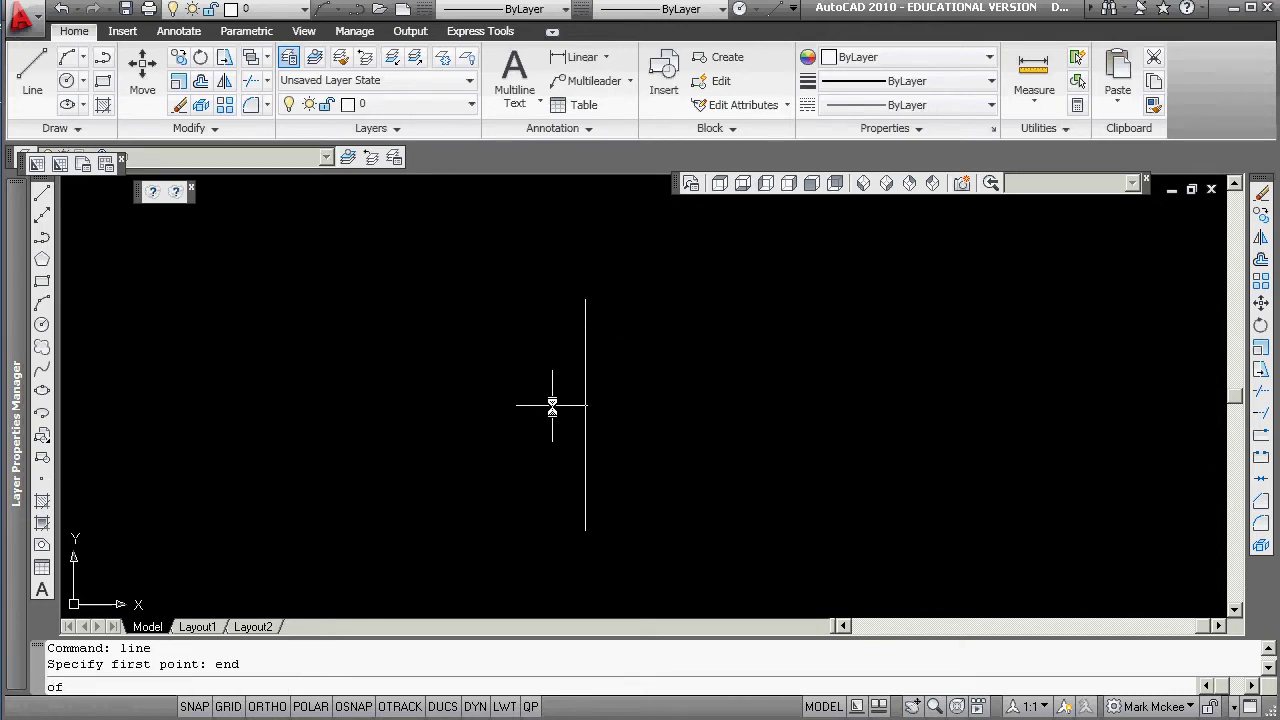
right_click(668, 442, "shift")
left_click(798, 546)
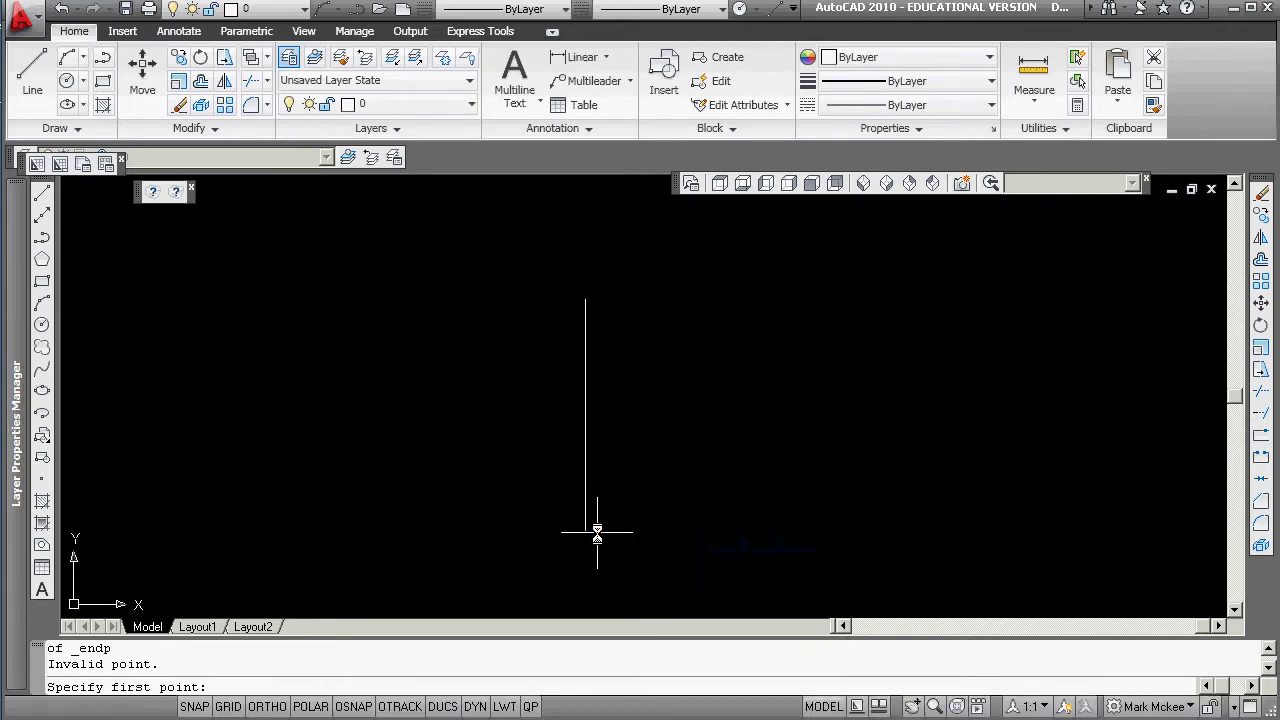
left_click(515, 514)
key("Escape")
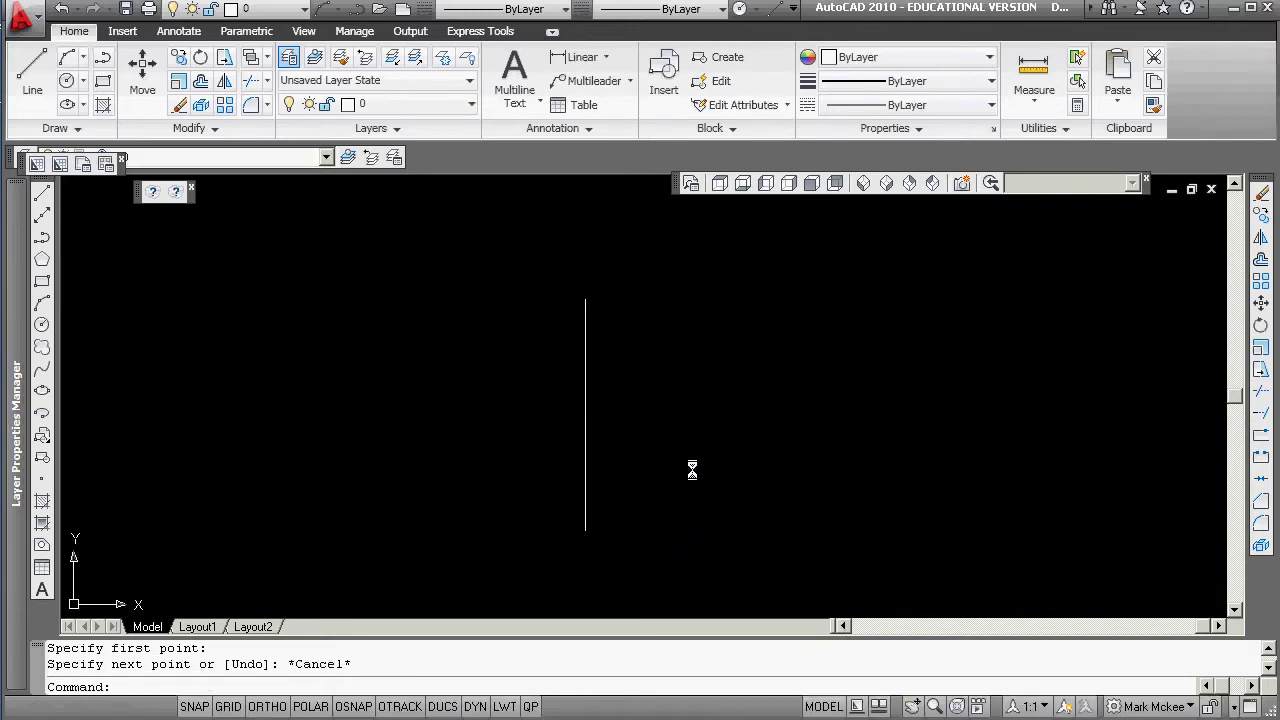
Step: Draw a horizontal line from the vertical line's lower endpoint using the relative coordinate @3<0
right_click(664, 436)
left_click(716, 297)
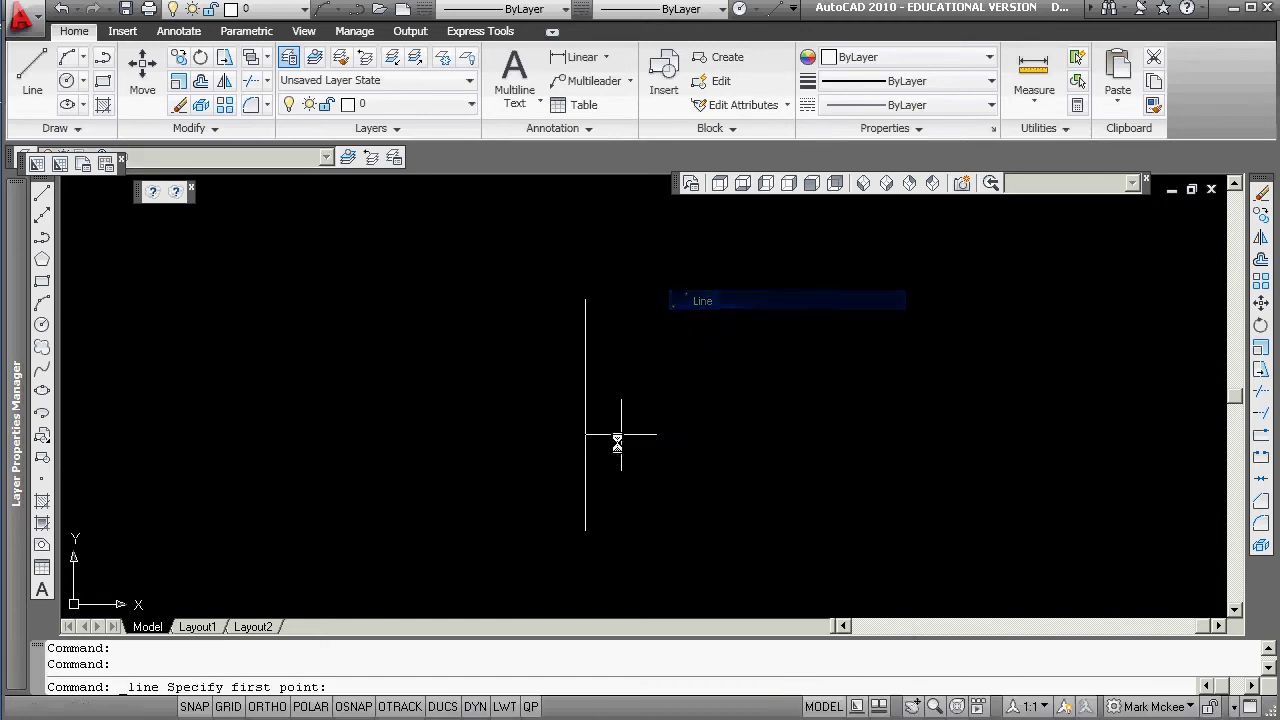
right_click(632, 450, "shift")
left_click(714, 549)
left_click(586, 530)
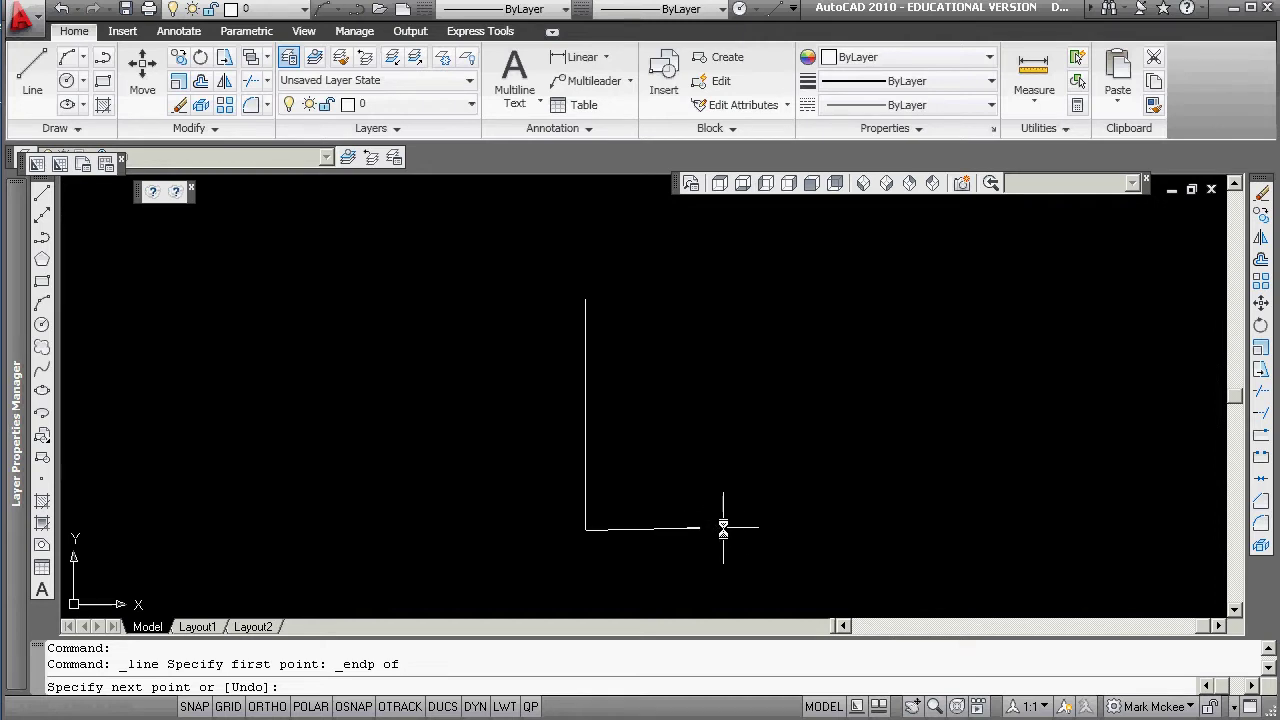
type("@3<0")
key("Return")
key("Escape")
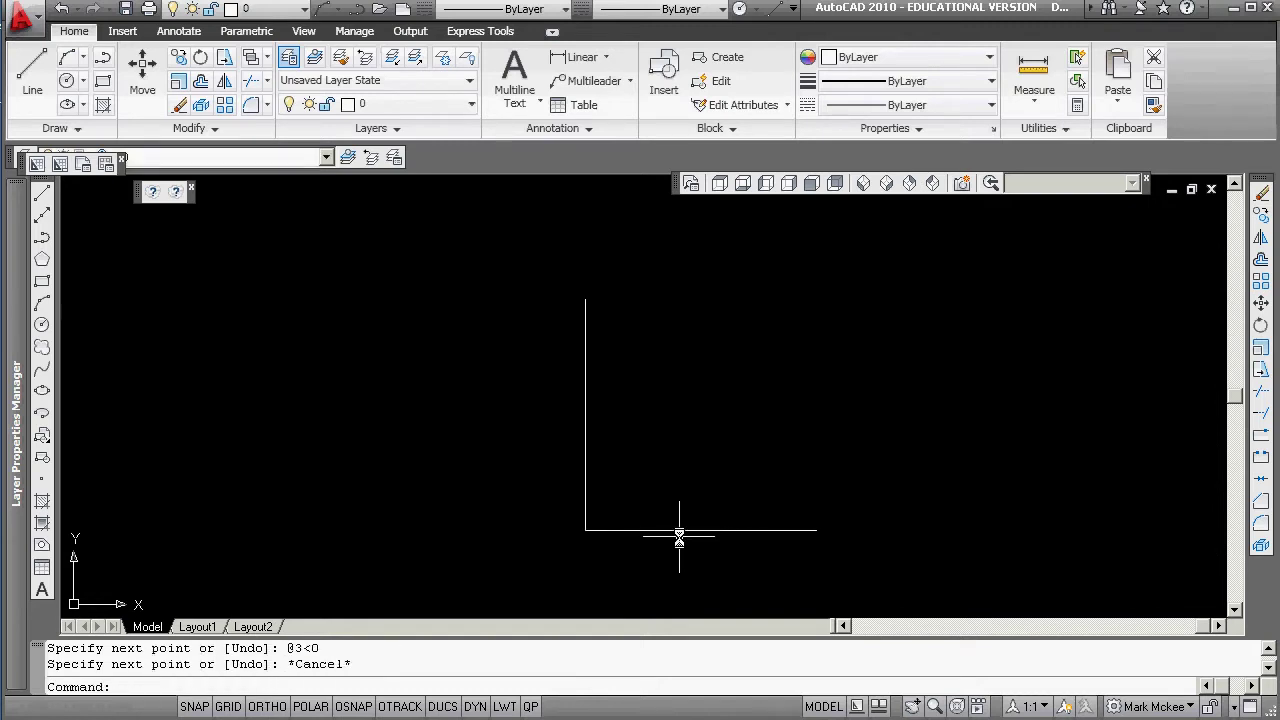
Step: Move both the horizontal and vertical lines to the centerline layer through their properties and clear the selection
left_click(680, 529)
left_click(586, 451)
right_click(651, 366)
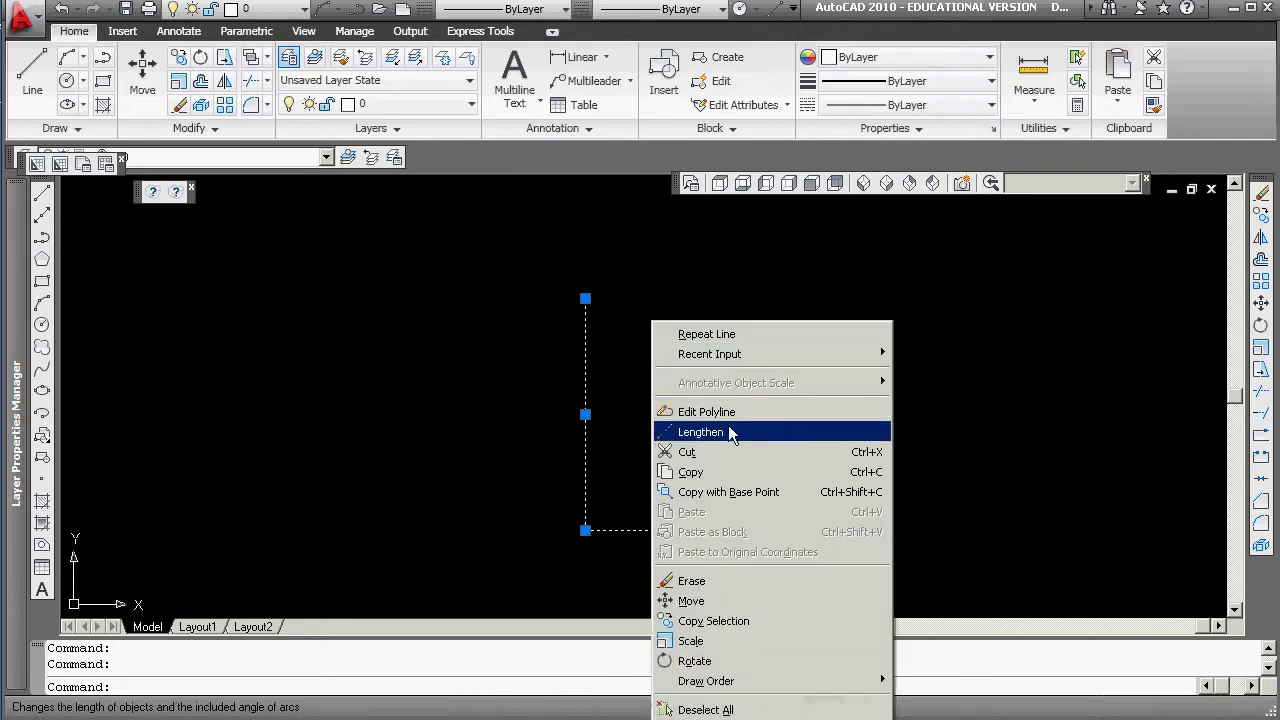
left_click(705, 717)
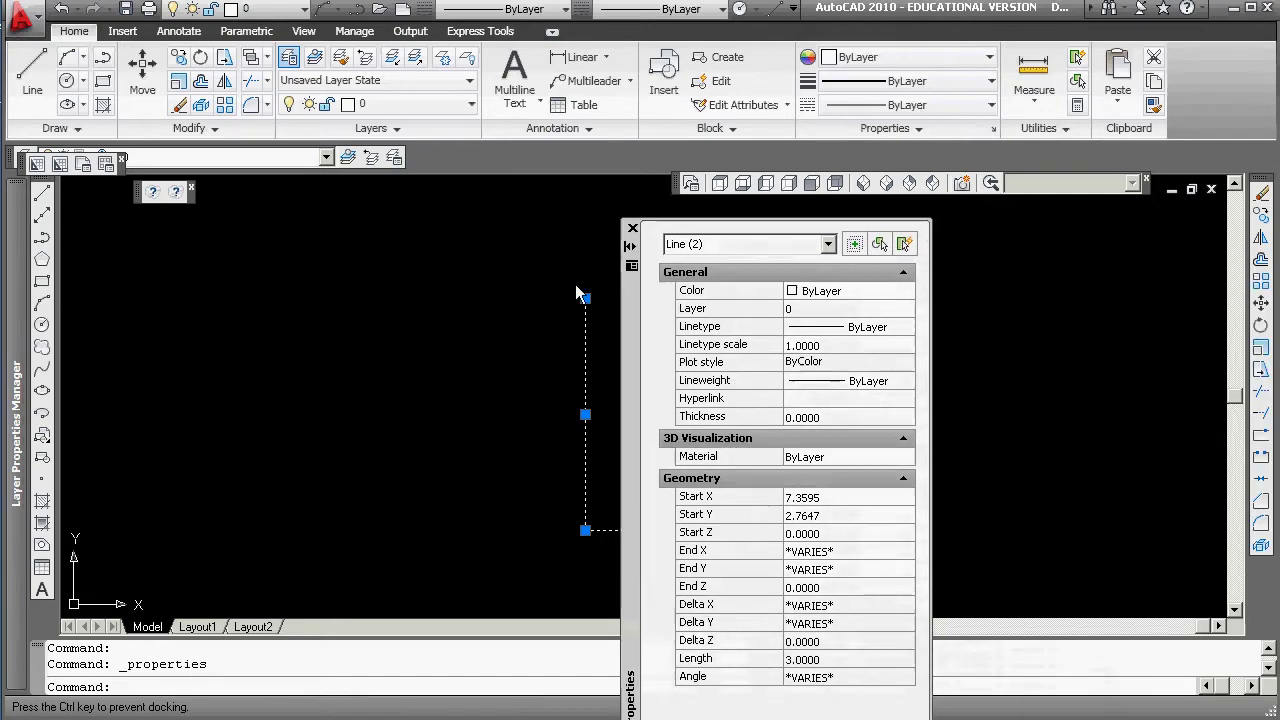
left_click_drag(628, 400, 490, 400)
left_click(766, 212)
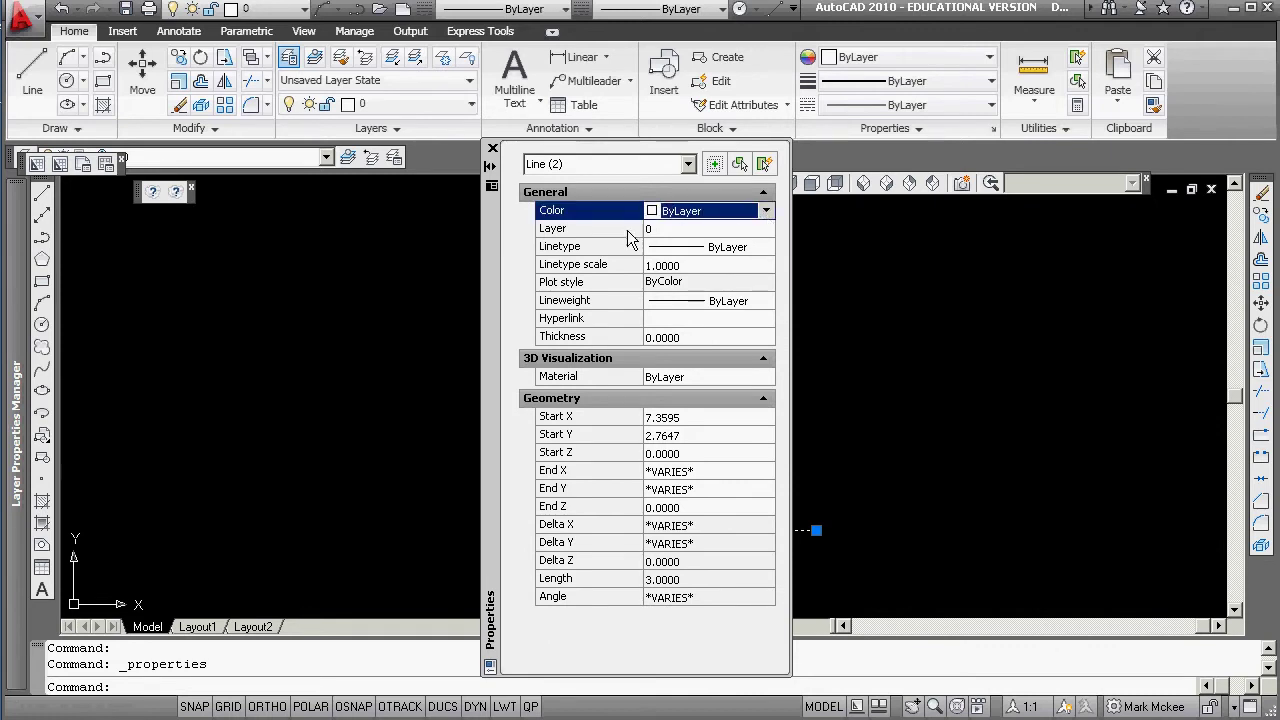
left_click(676, 232)
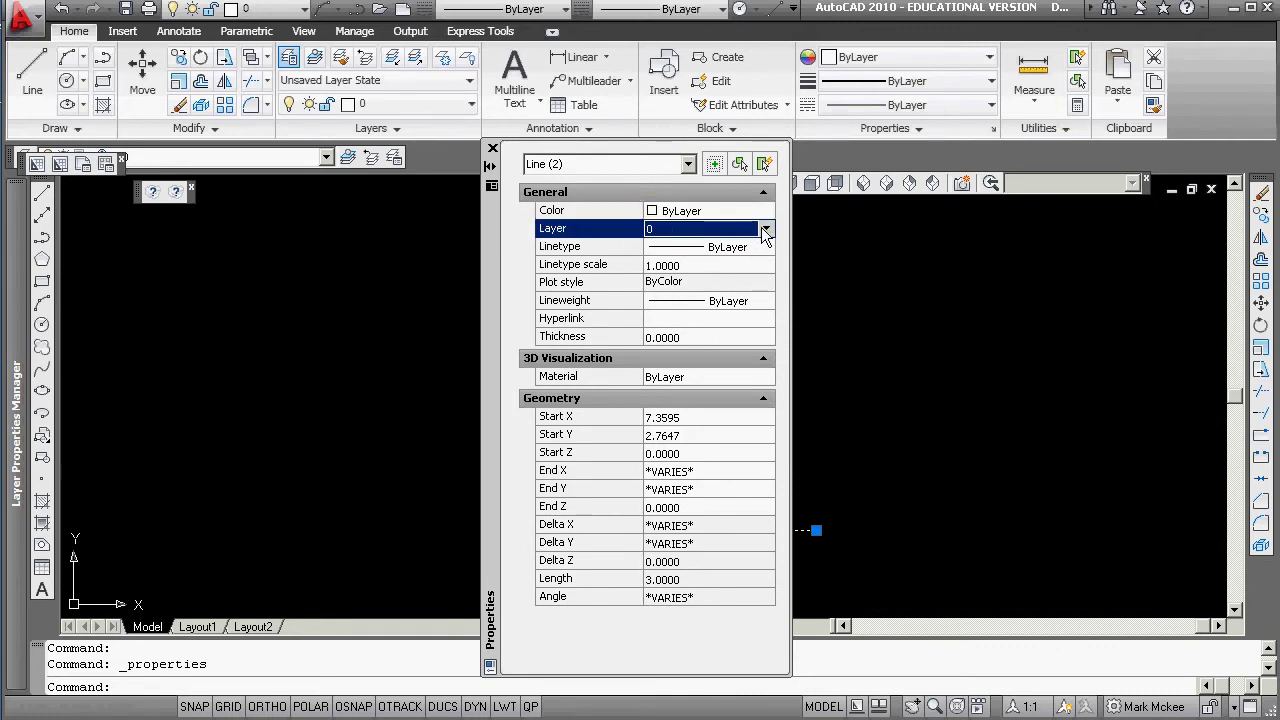
left_click(766, 228)
left_click(686, 266)
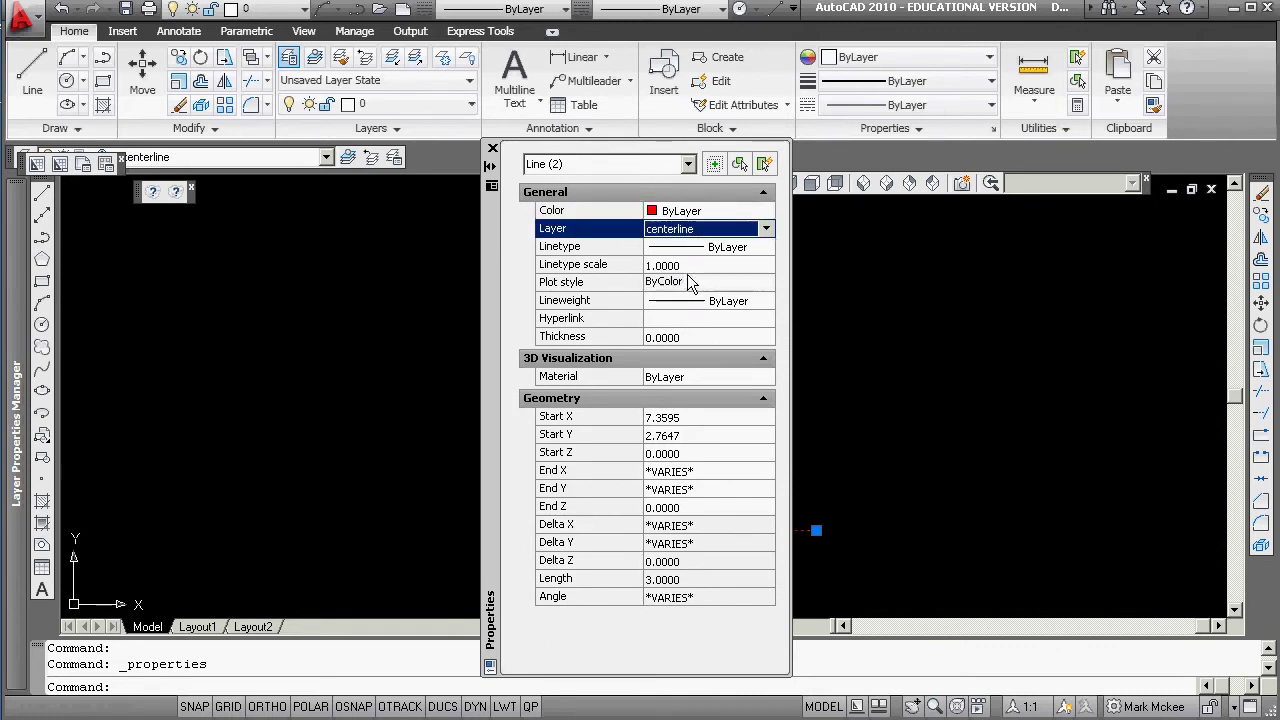
left_click(492, 148)
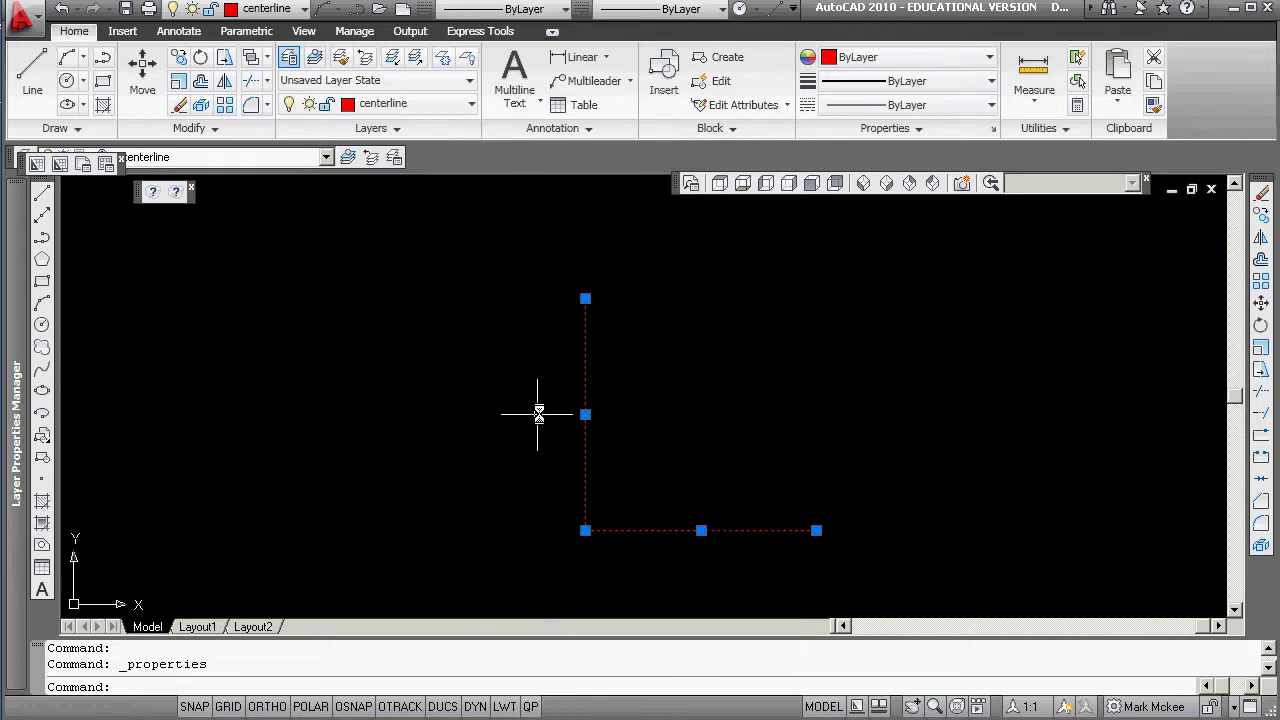
key("Escape")
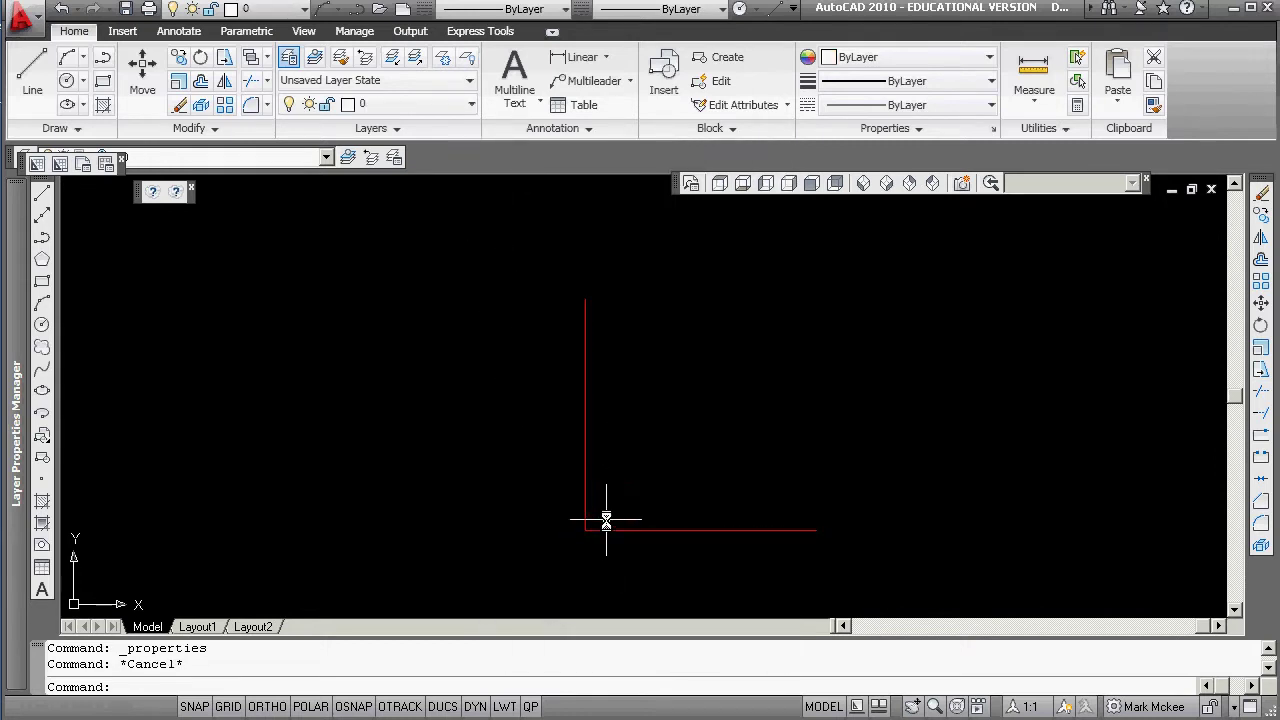
Step: Try global linetype scale factors of .1 and 10 for the drawing
type("ltscale")
key("Return")
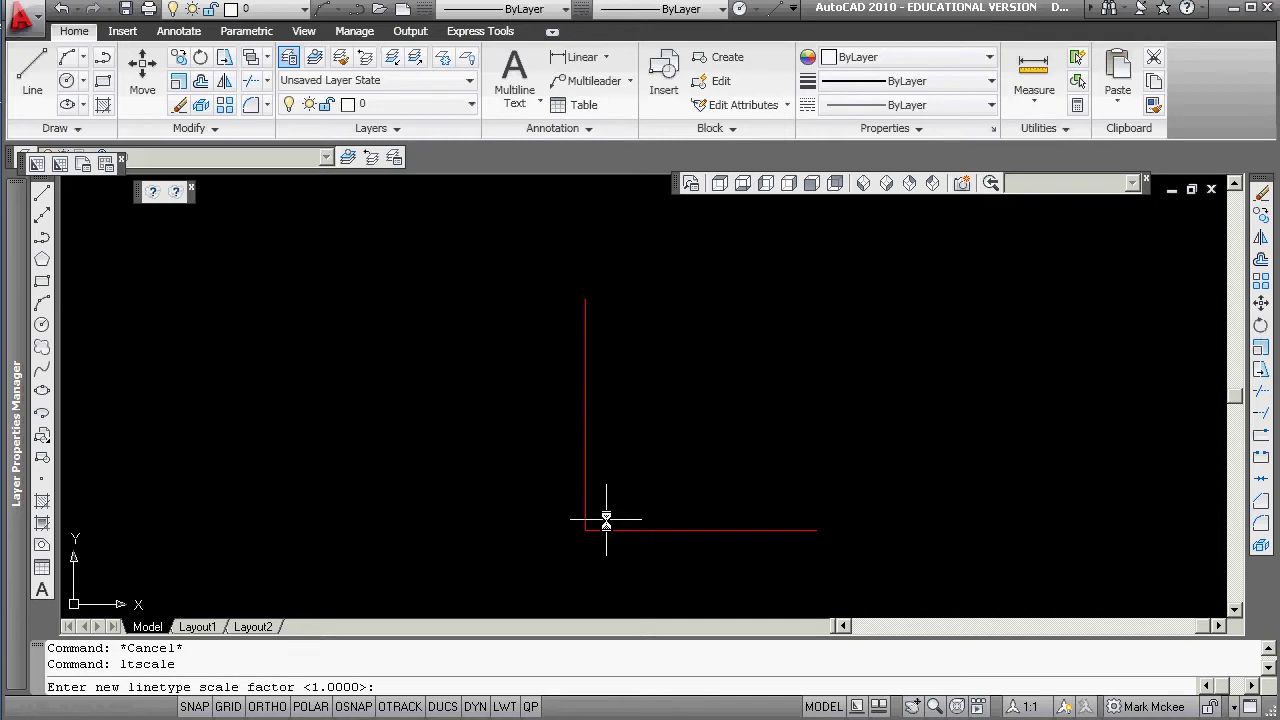
key("Return")
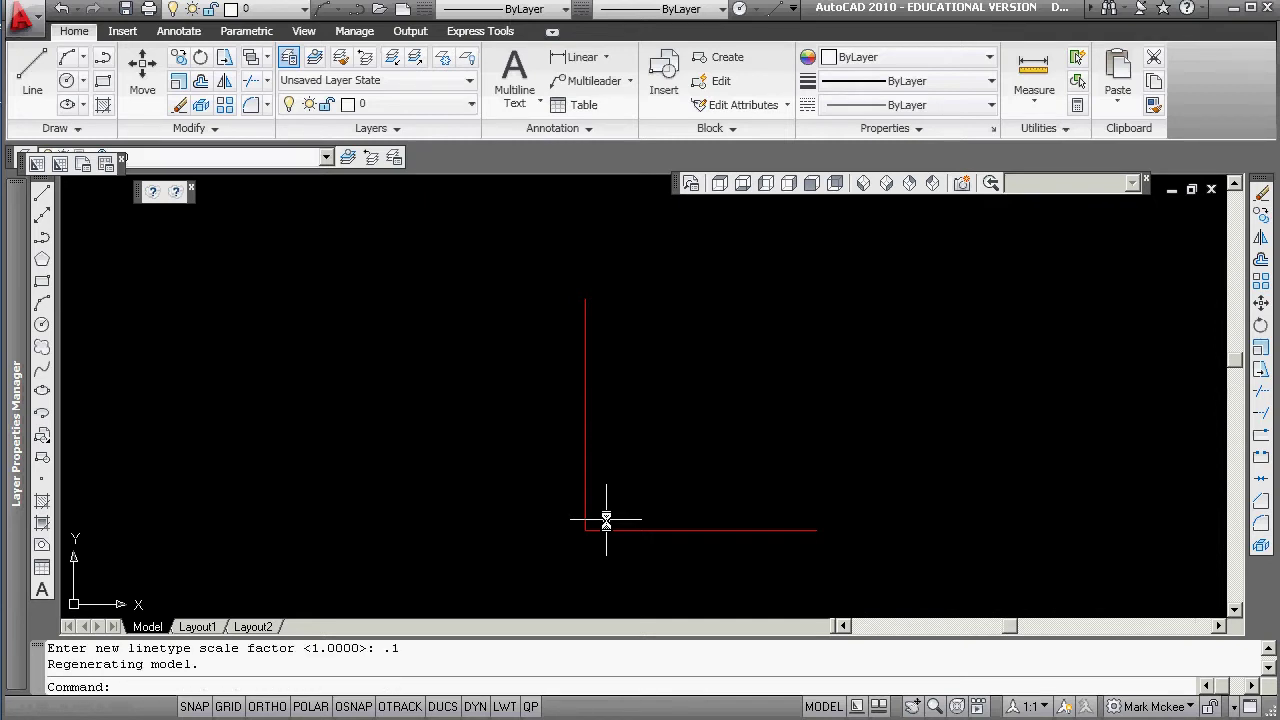
type("ltscale")
key("Return")
type("10")
key("Return")
Step: Assign the CENTER linetype to the centerline layer and close the layer manager
type("lay")
key("Return")
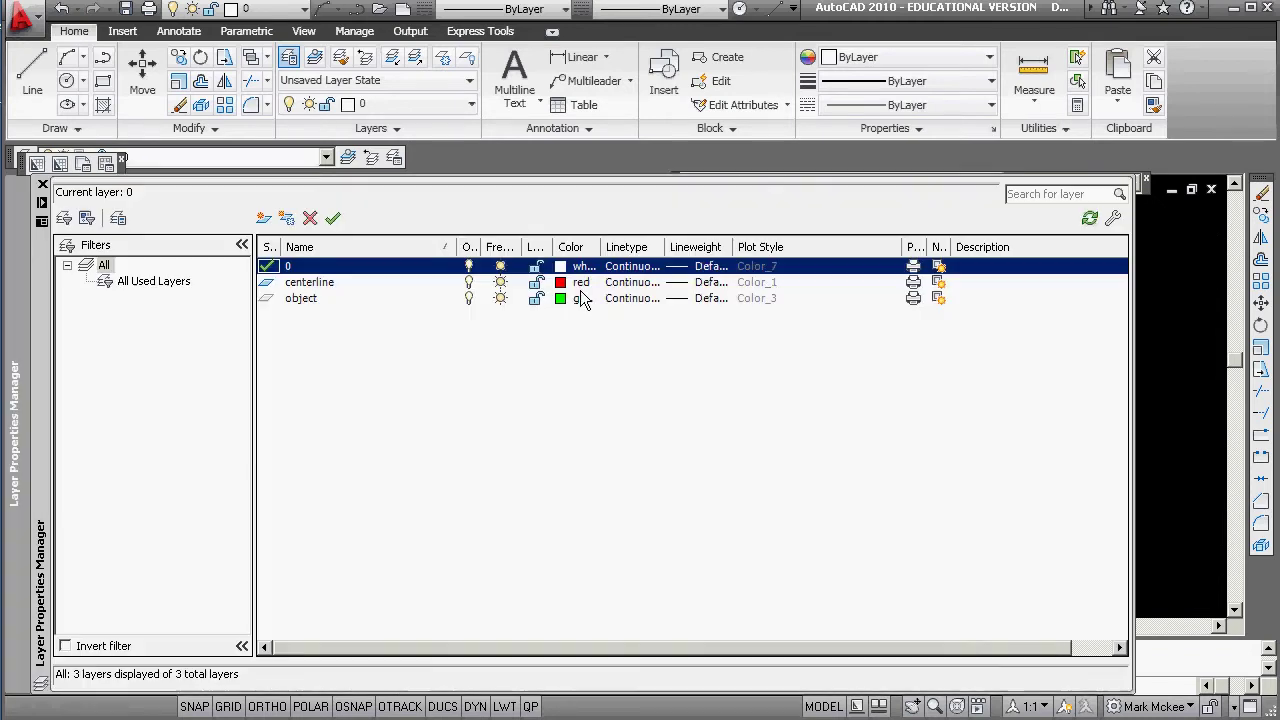
left_click(628, 283)
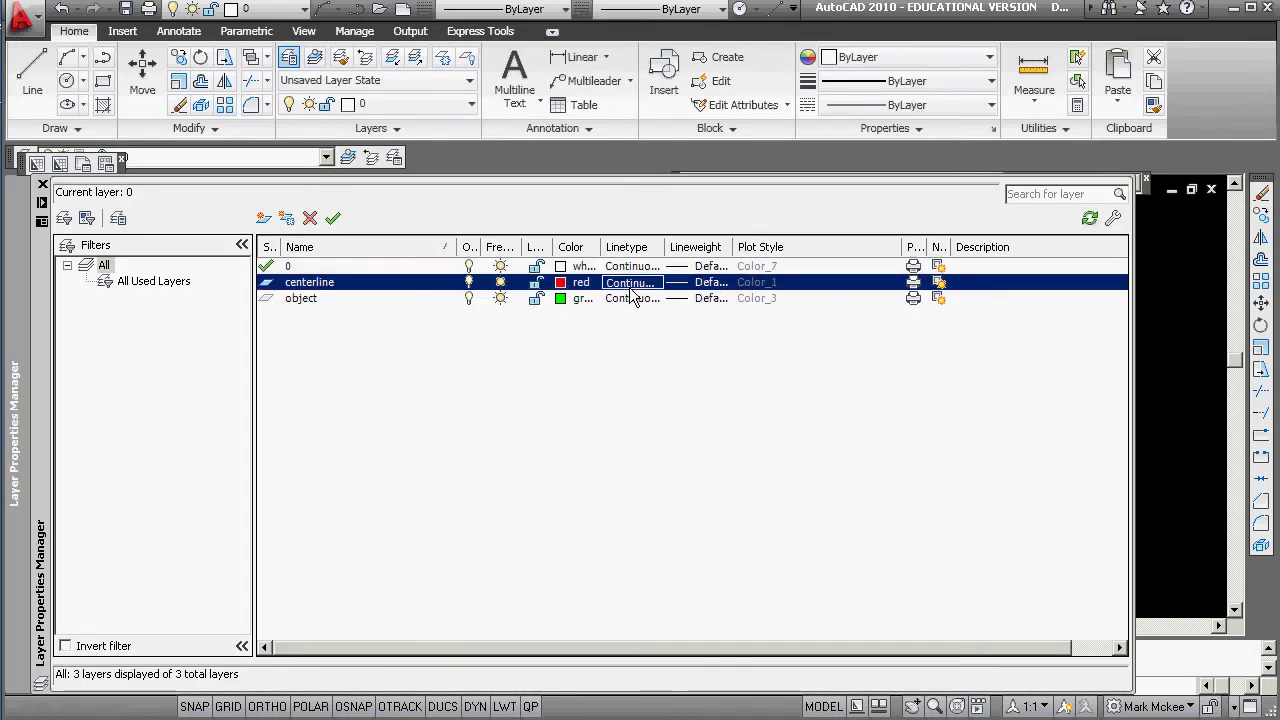
left_click(306, 292)
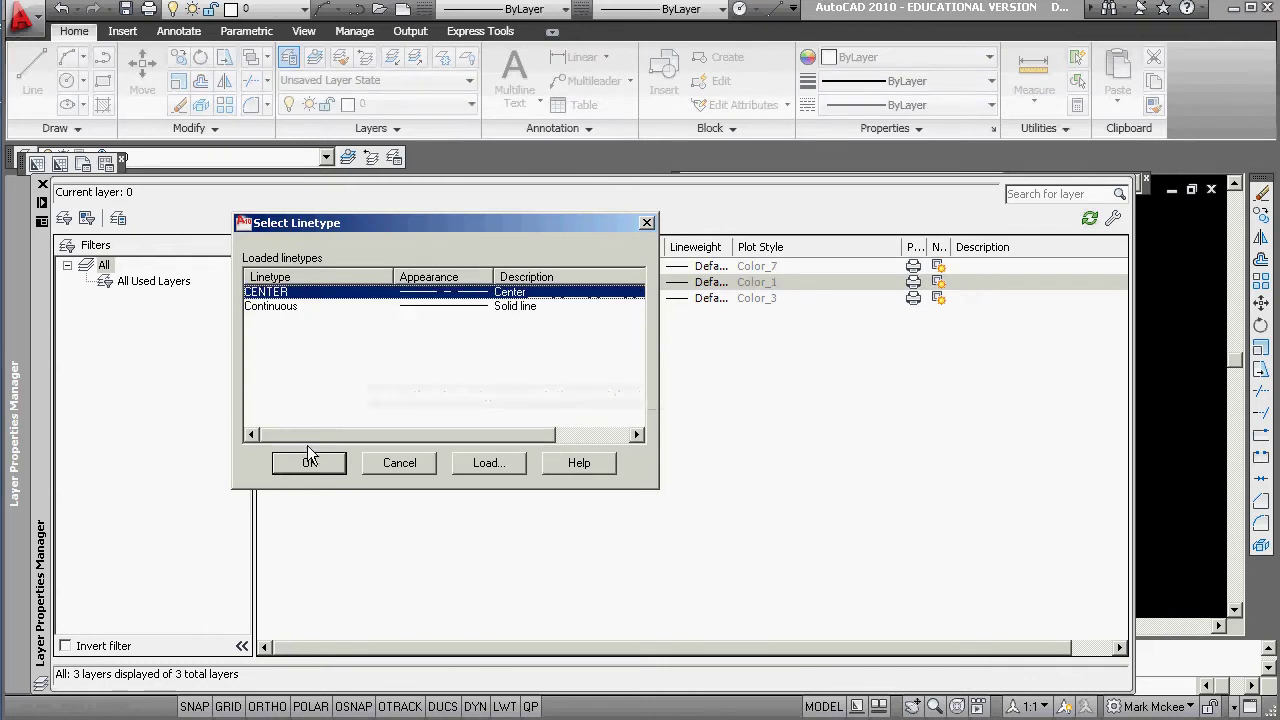
left_click(312, 458)
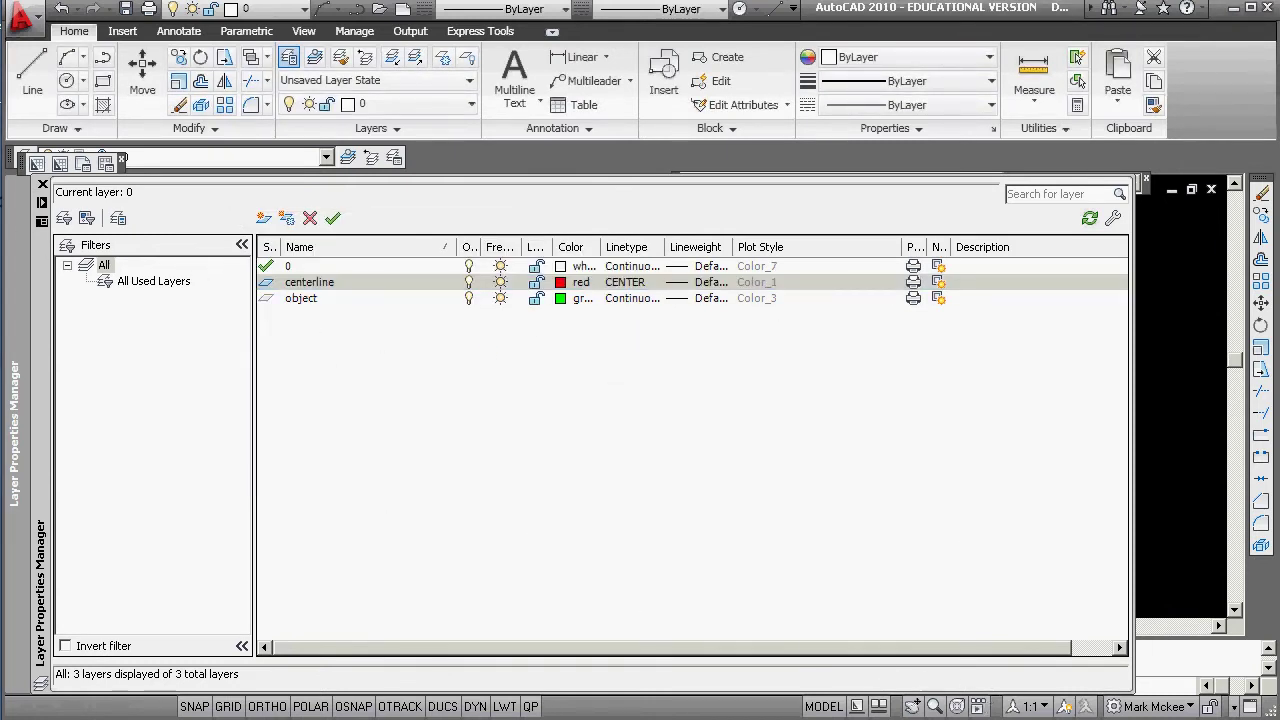
left_click(42, 185)
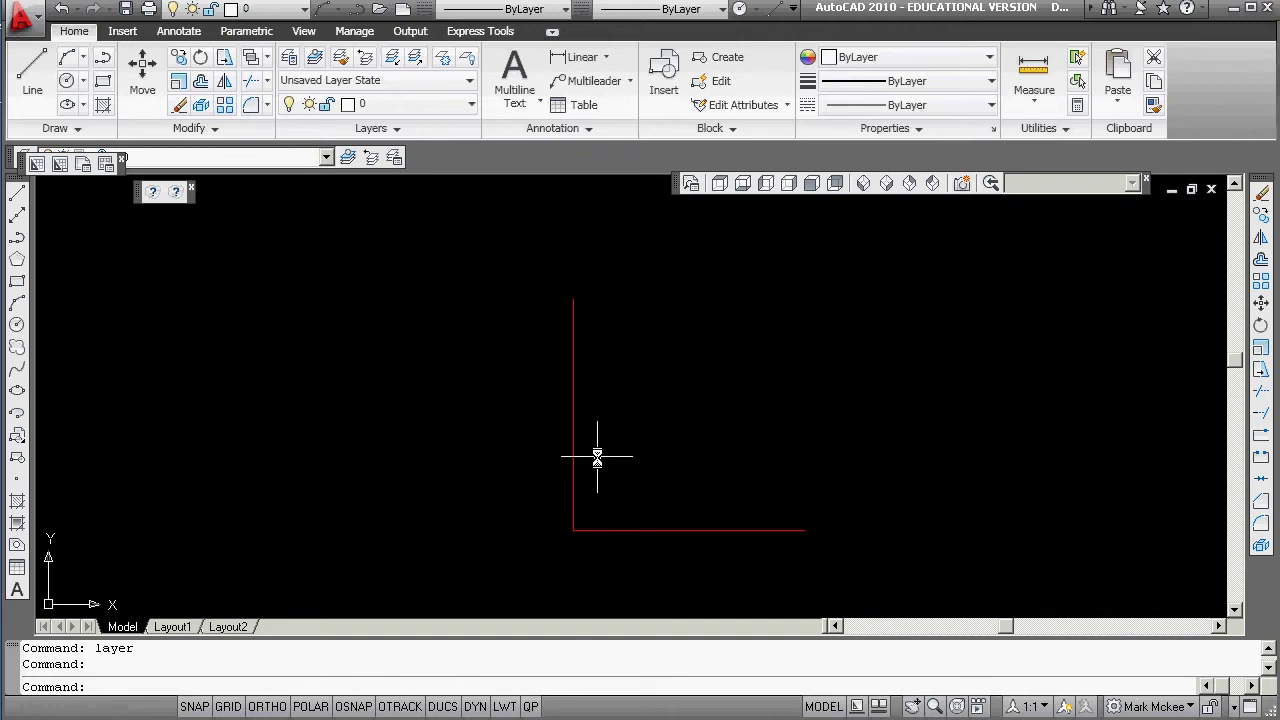
Step: Set the global linetype scale factor to 1
type("lsta")
key("BackSpace")
key("BackSpace")
type("tsac")
key("BackSpace")
key("BackSpace")
type("aclle")
key("Return")
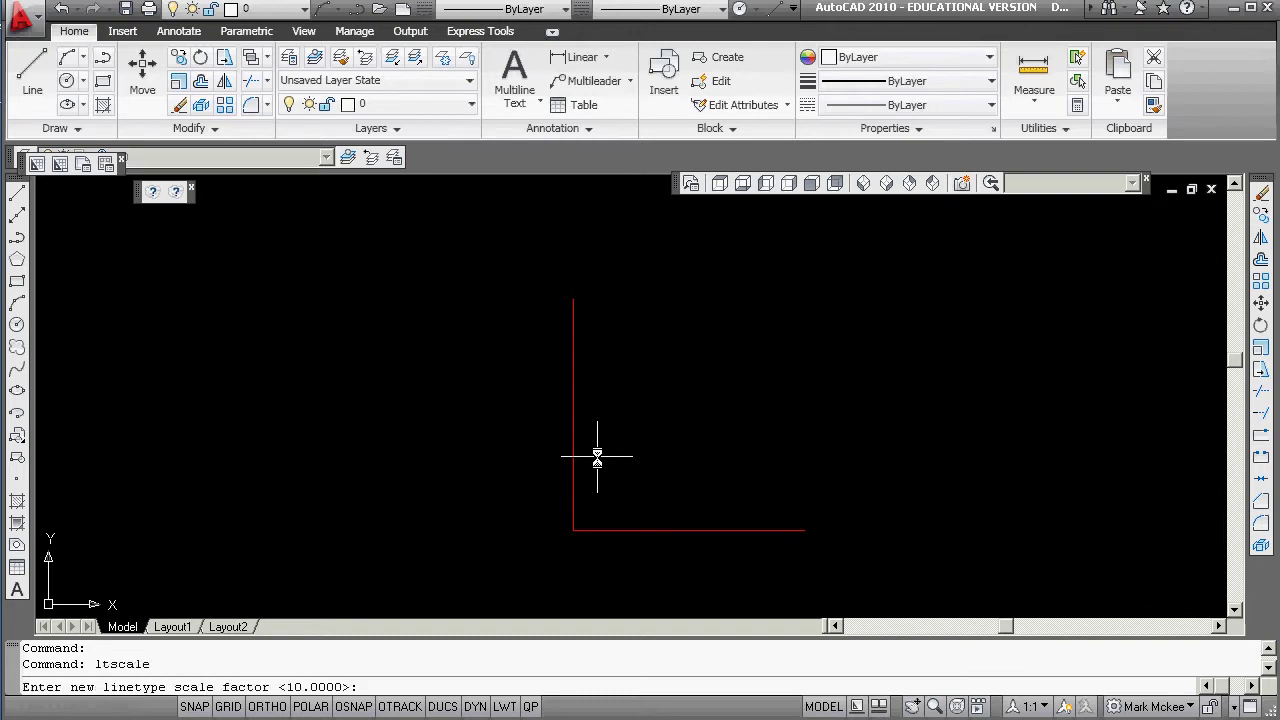
type("1")
key("Return")
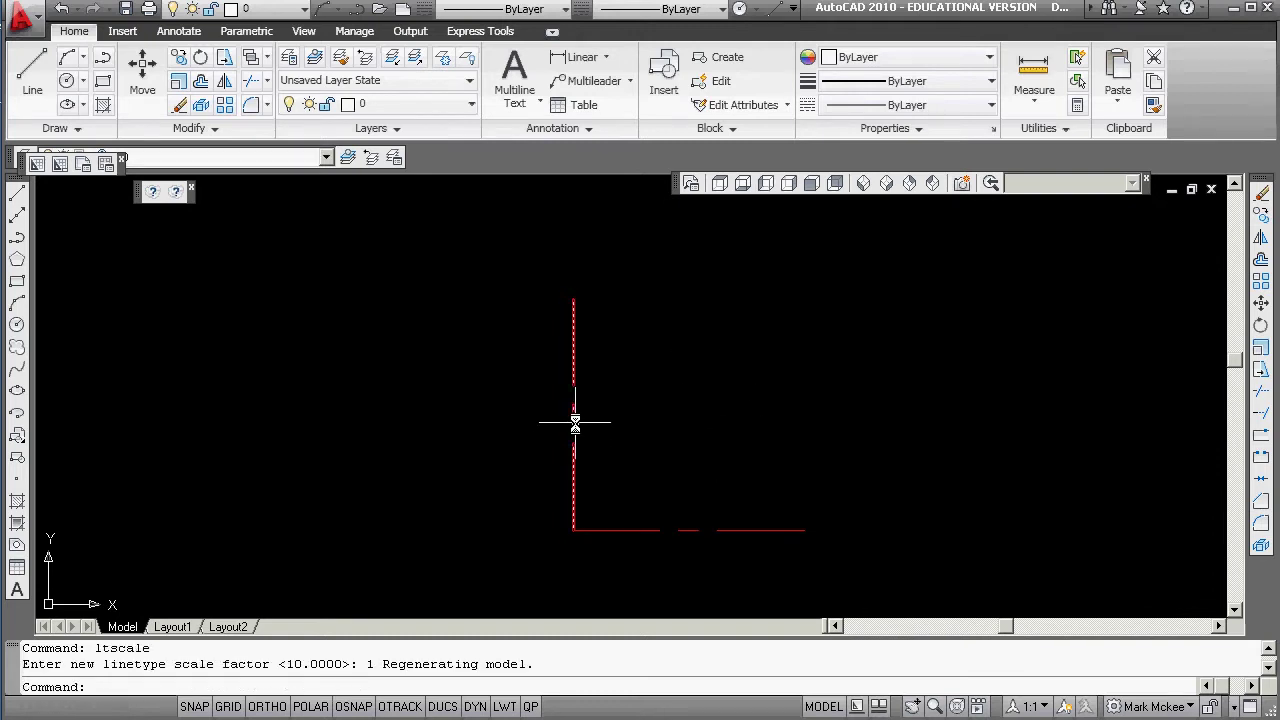
Step: Set the global linetype scale factor to .1
type("ltscale")
key("Return")
type(".1")
key("Return")
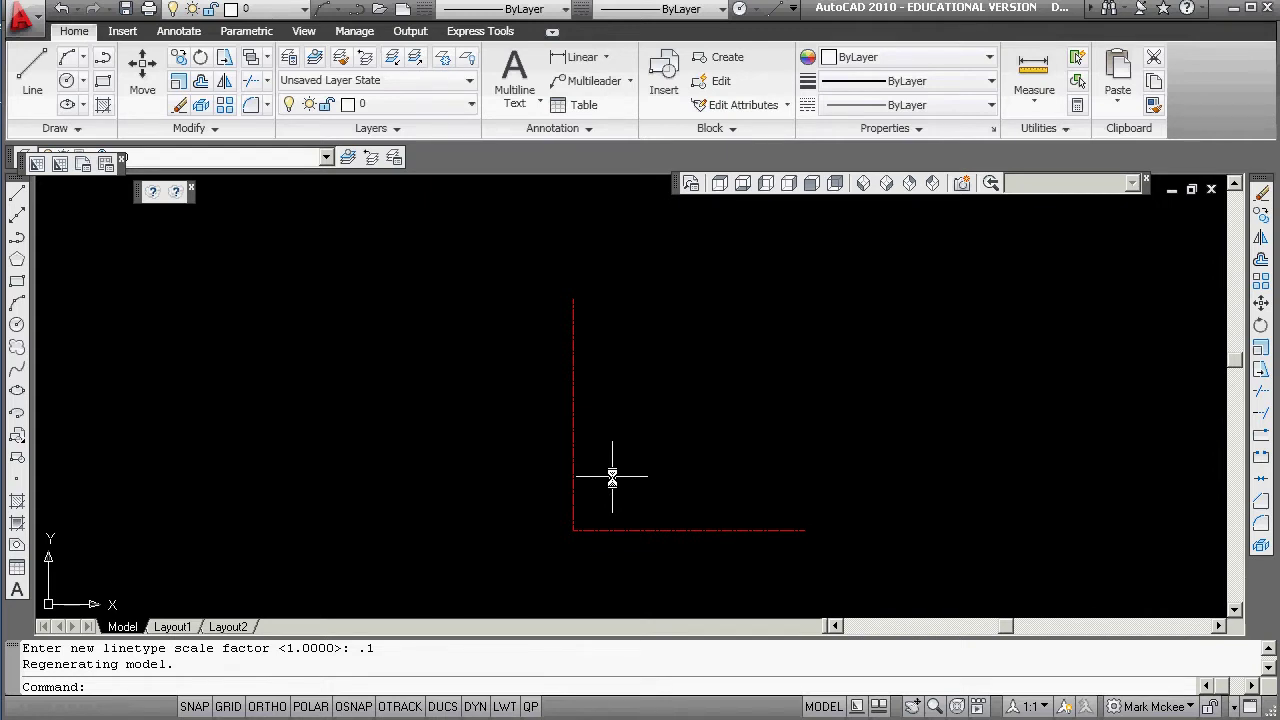
Step: Offset the vertical centerline .68 units to the right, finish the command and dismiss the mail notification
type("o")
key("Return")
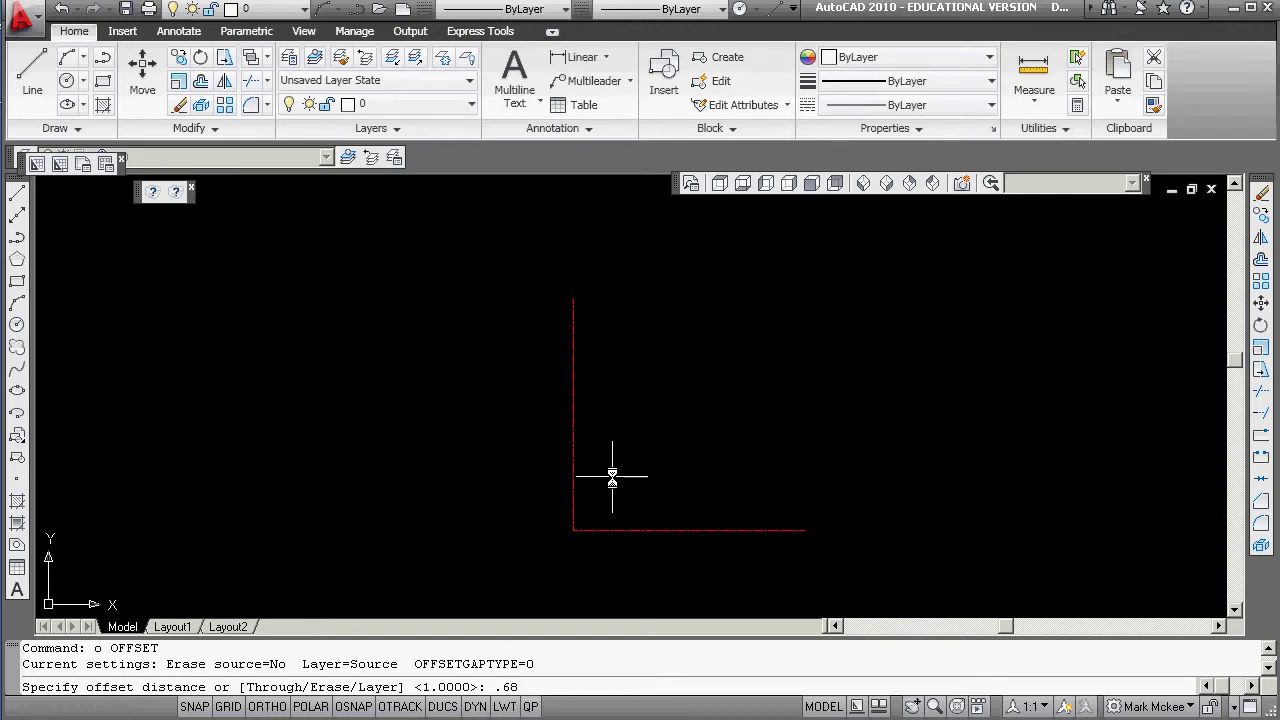
key("Return")
left_click(574, 457)
left_click(615, 455)
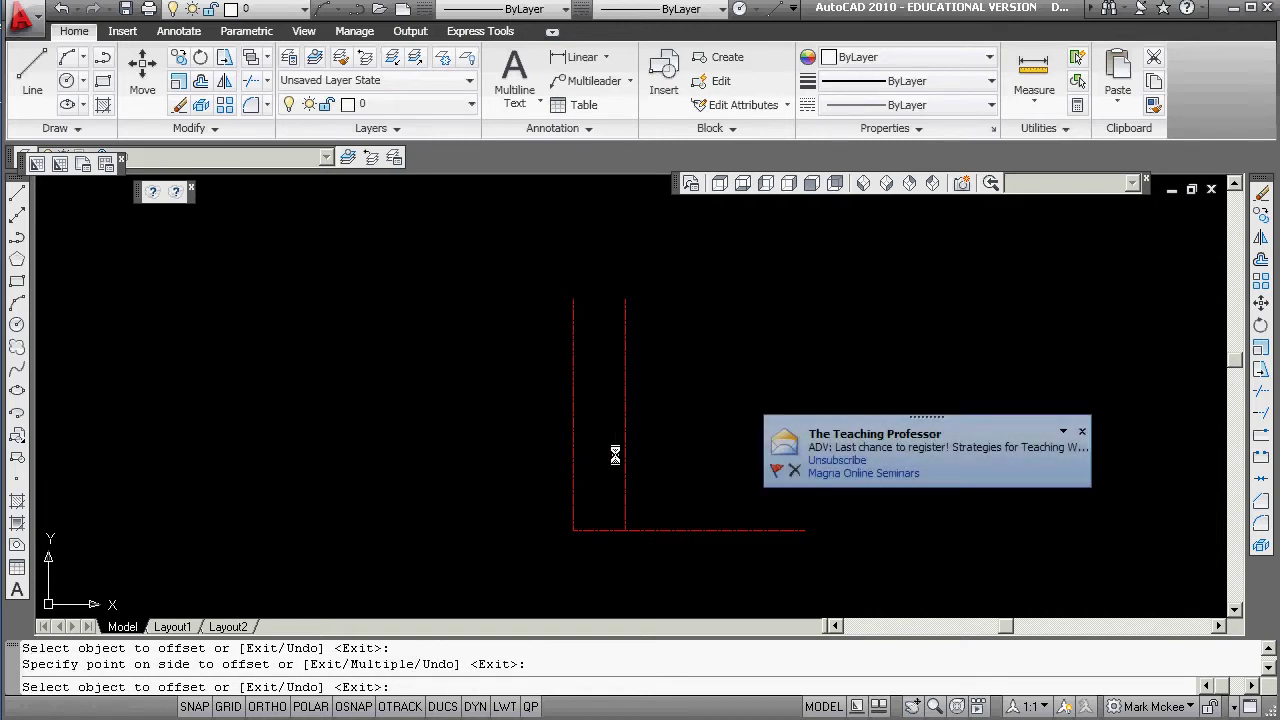
key("Return")
left_click(1081, 431)
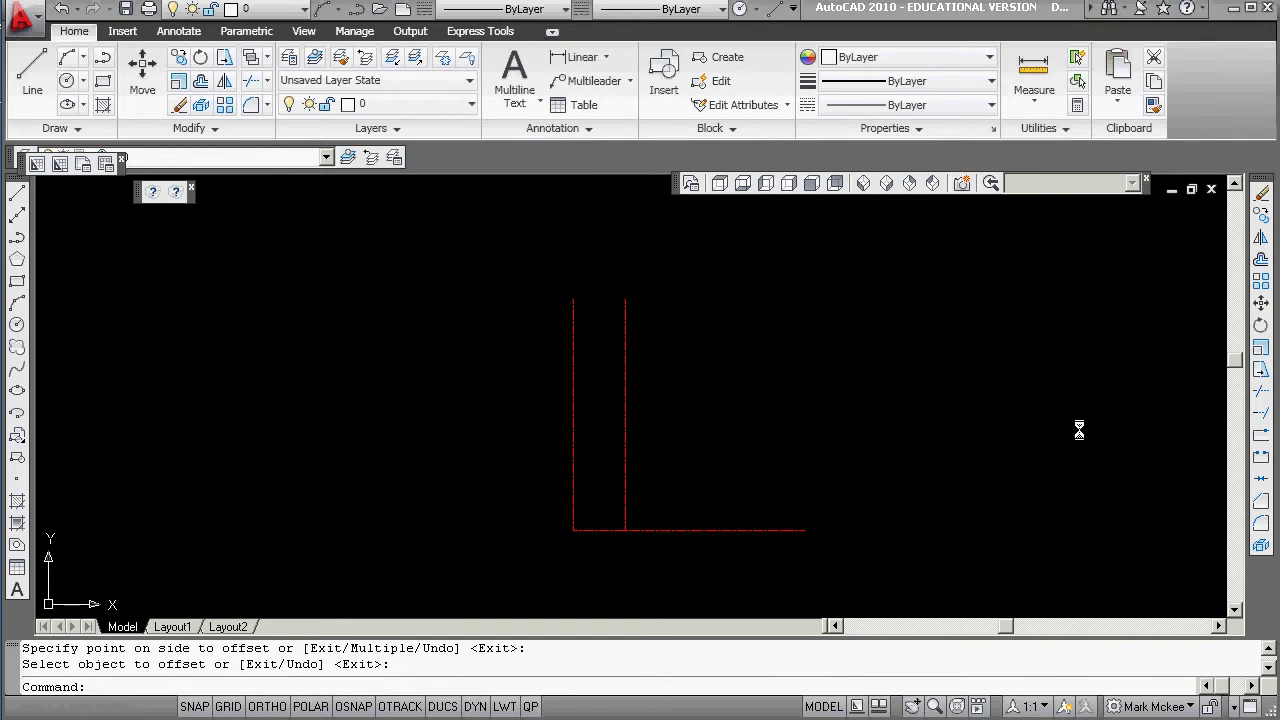
Step: Move the offset vertical line to the object layer through its properties and clear the selection
left_click(625, 430)
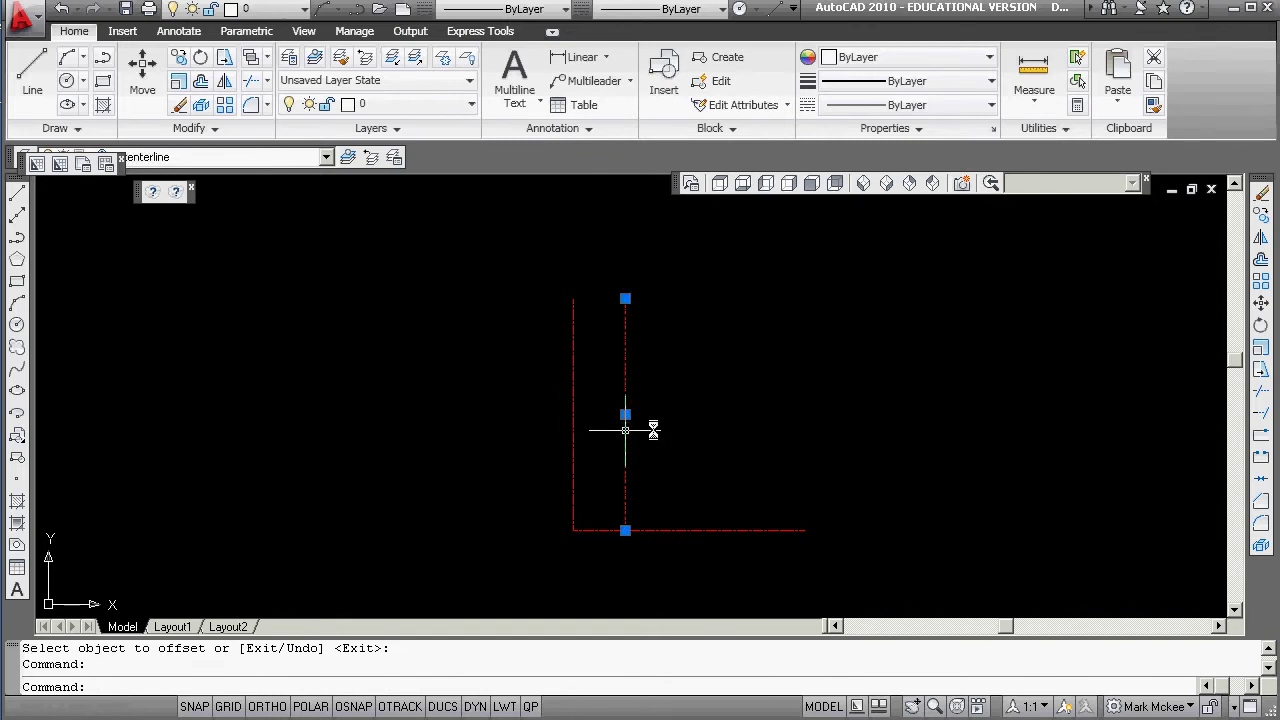
right_click(693, 321)
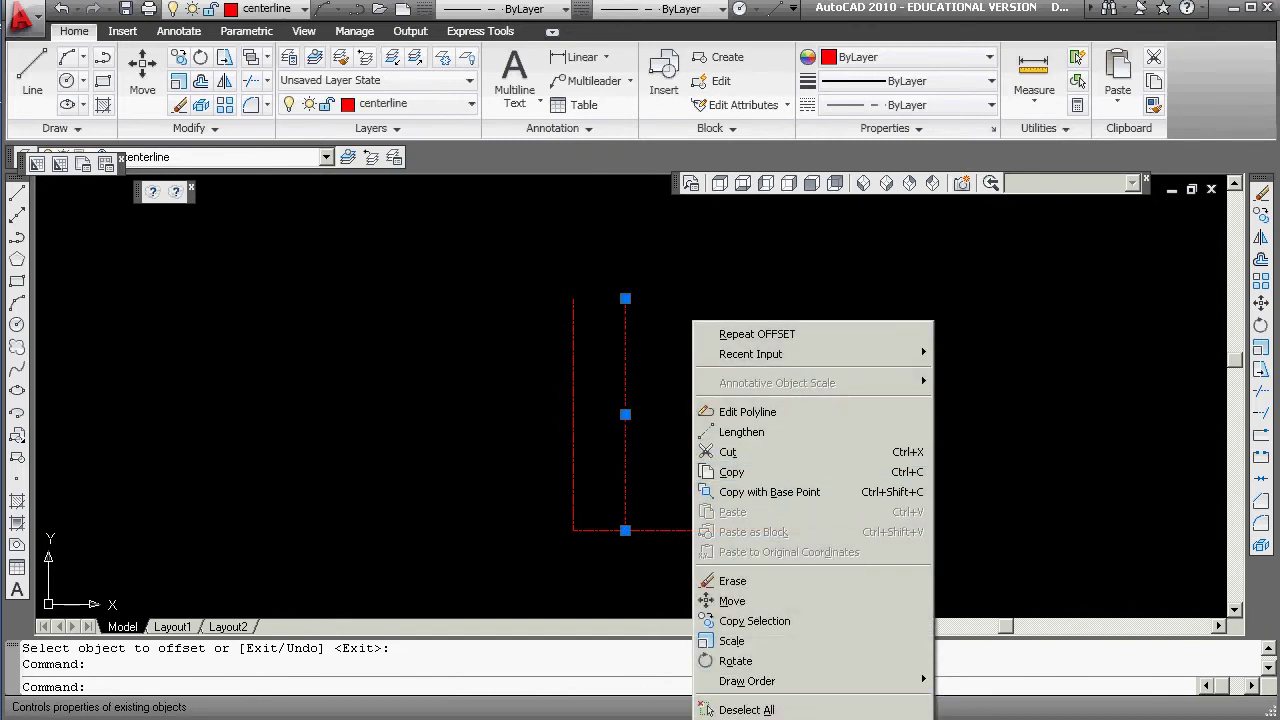
key("ctrl+1")
left_click(740, 229)
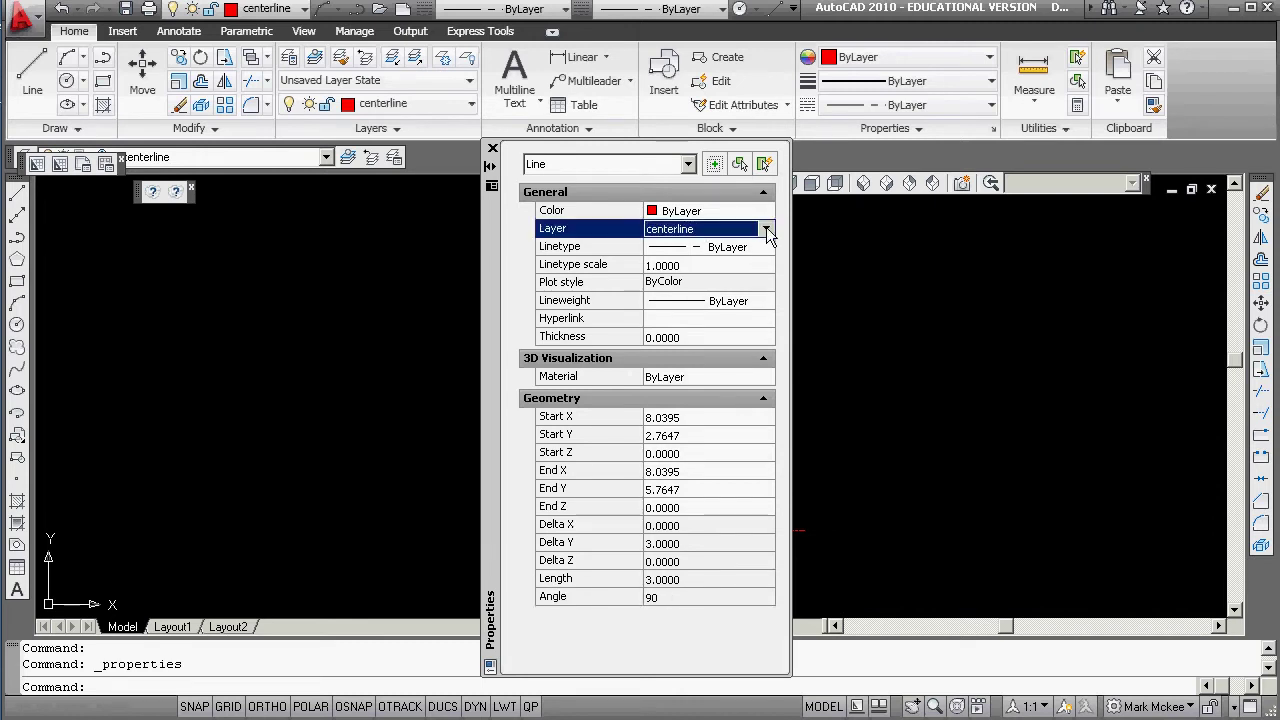
left_click(765, 229)
left_click(716, 283)
left_click(716, 284)
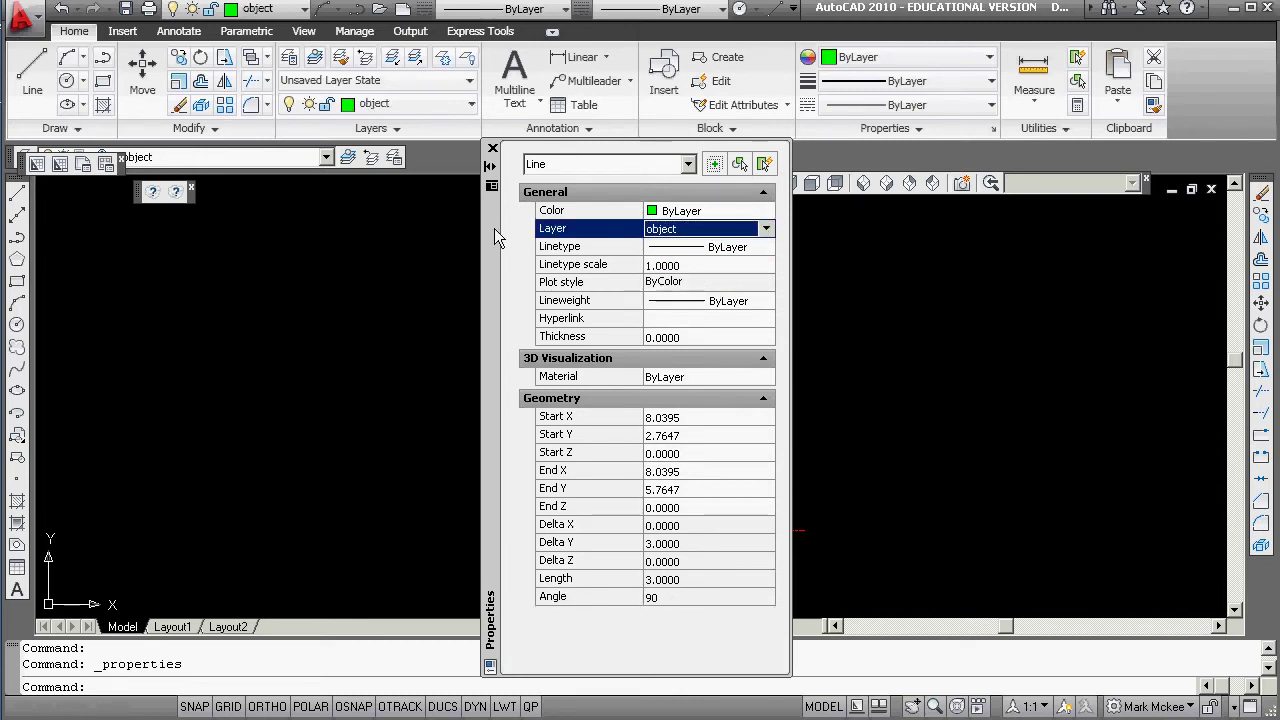
left_click(492, 150)
key("Escape")
key("Escape")
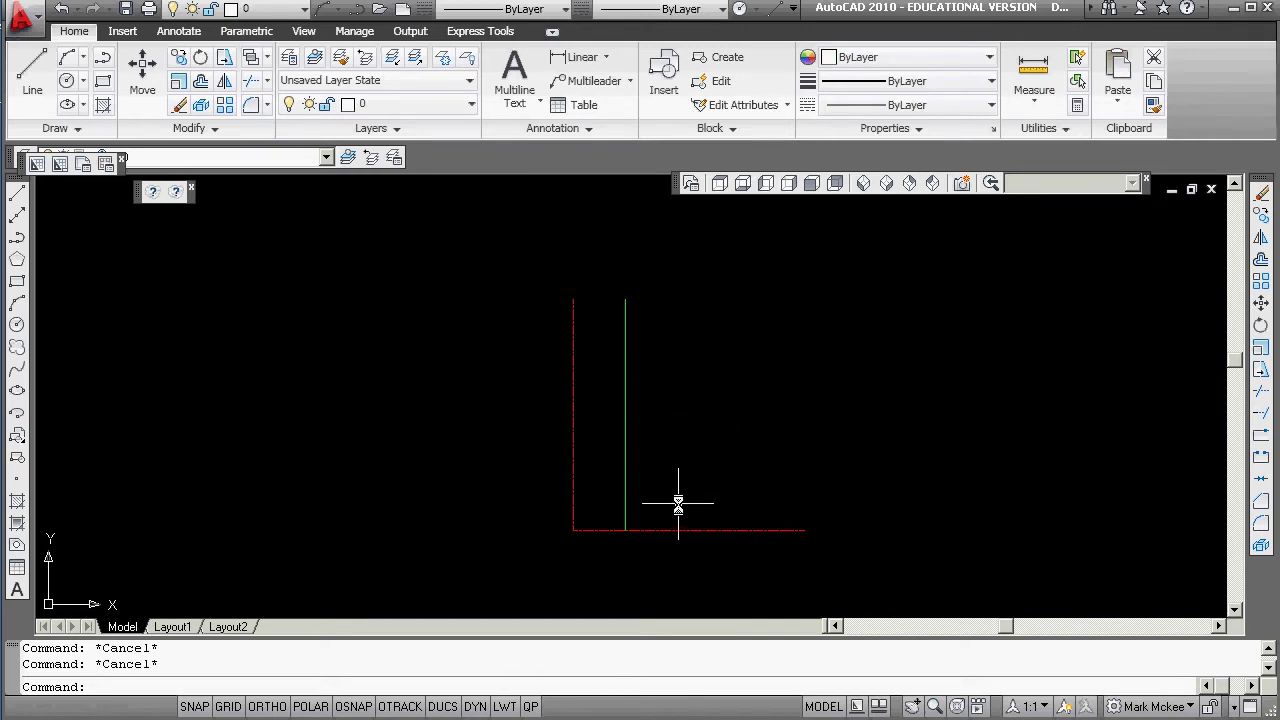
Step: Offset the bottom horizontal centerline 1.88 units upward
right_click(661, 367)
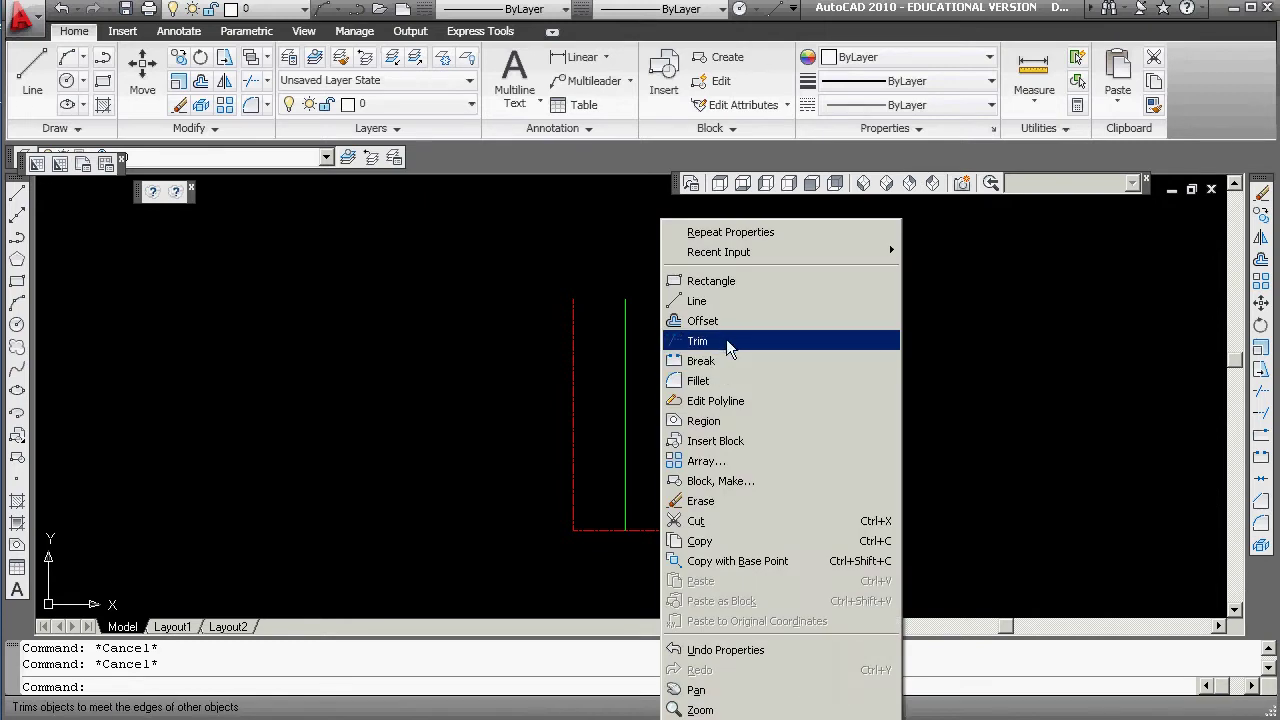
left_click(714, 322)
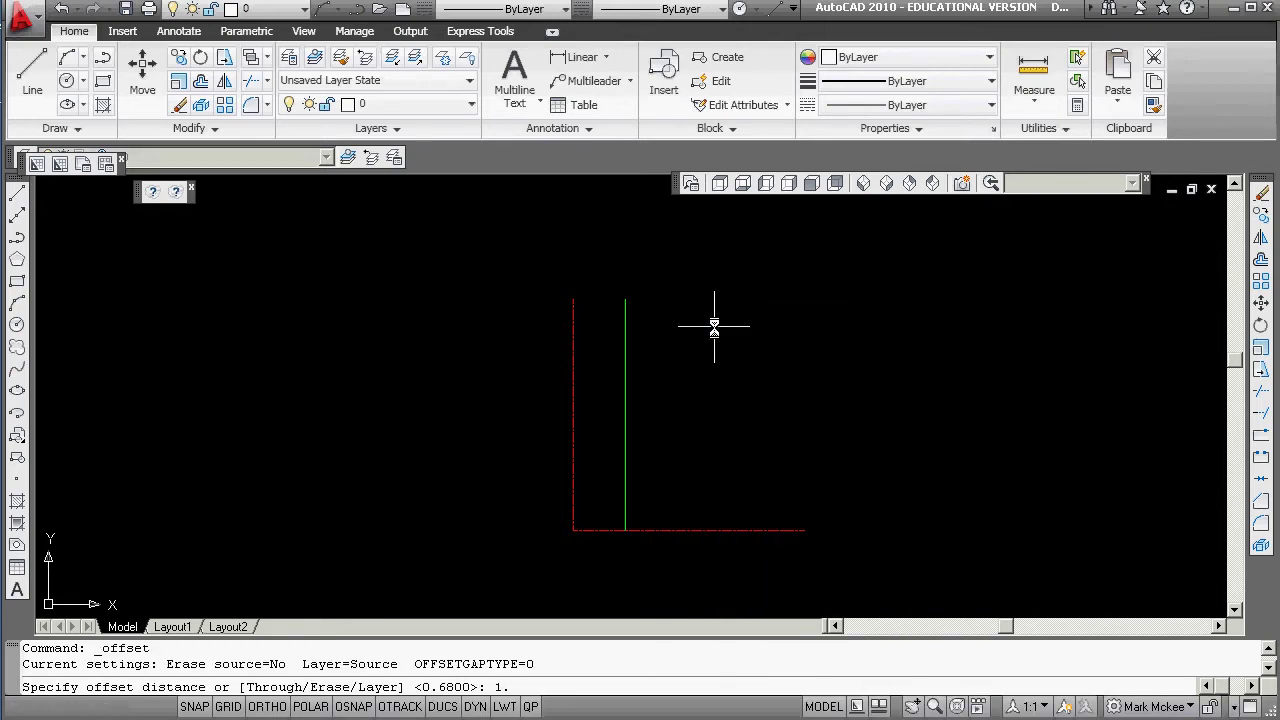
key("Return")
left_click(703, 523)
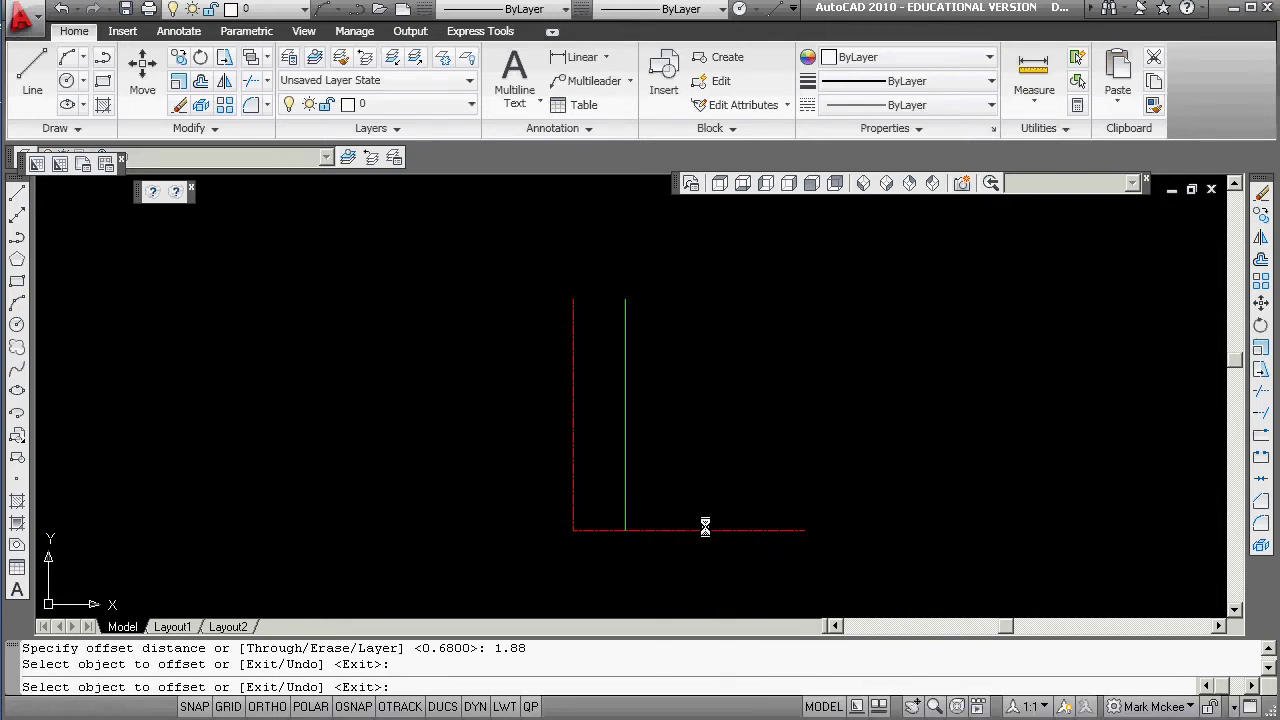
left_click(709, 530)
left_click(714, 486)
key("Escape")
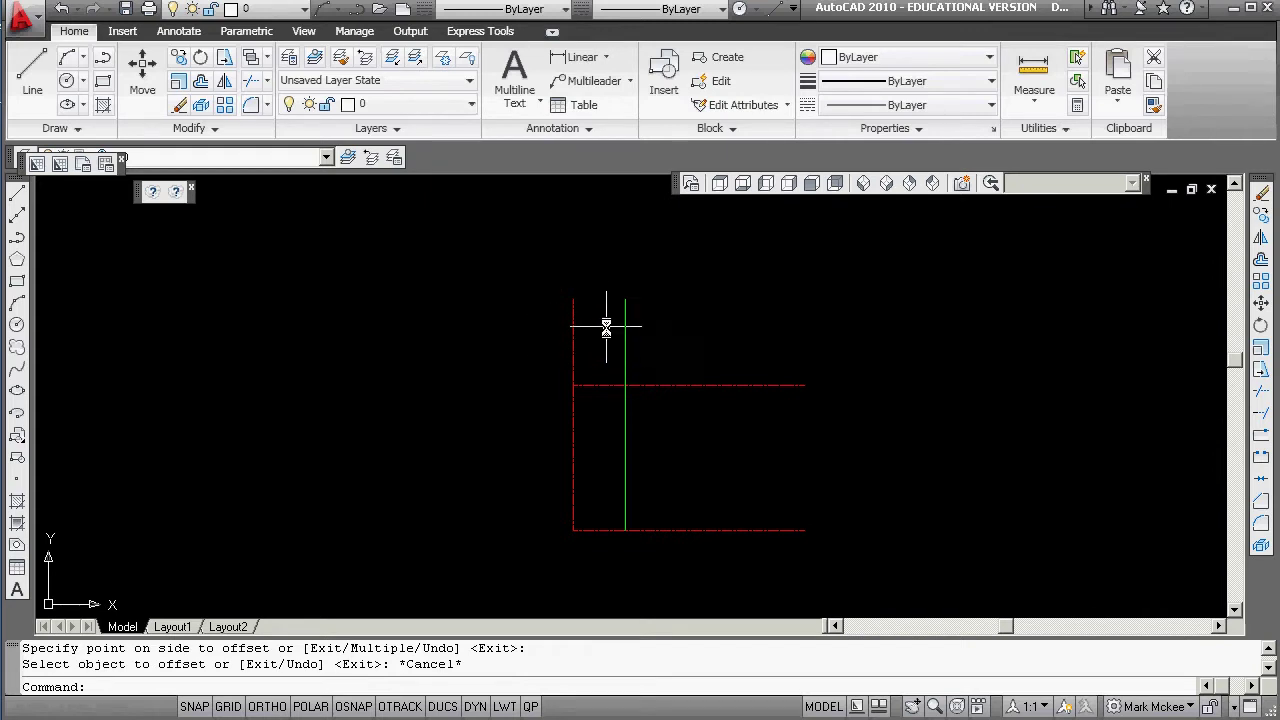
type("o")
key("Return")
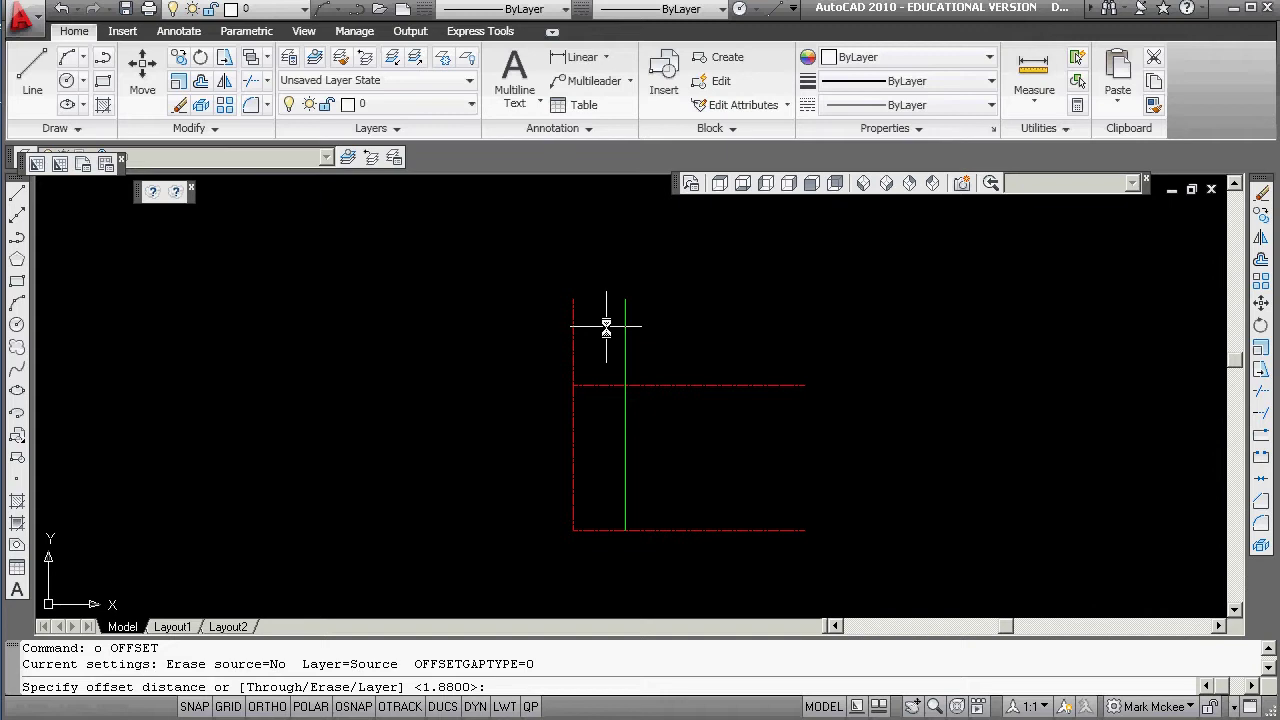
key("Escape")
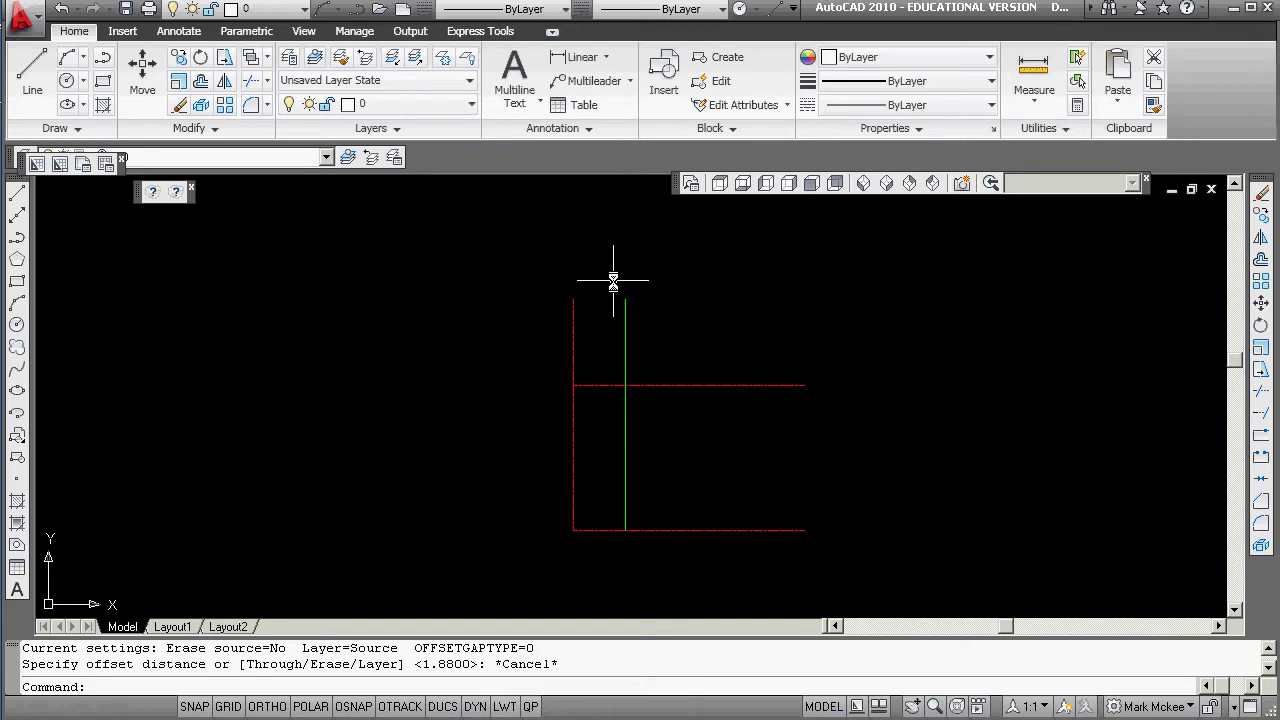
Step: Measure the distance between the upper endpoints of the vertical centerline and the green object line
type("dist")
key("Return")
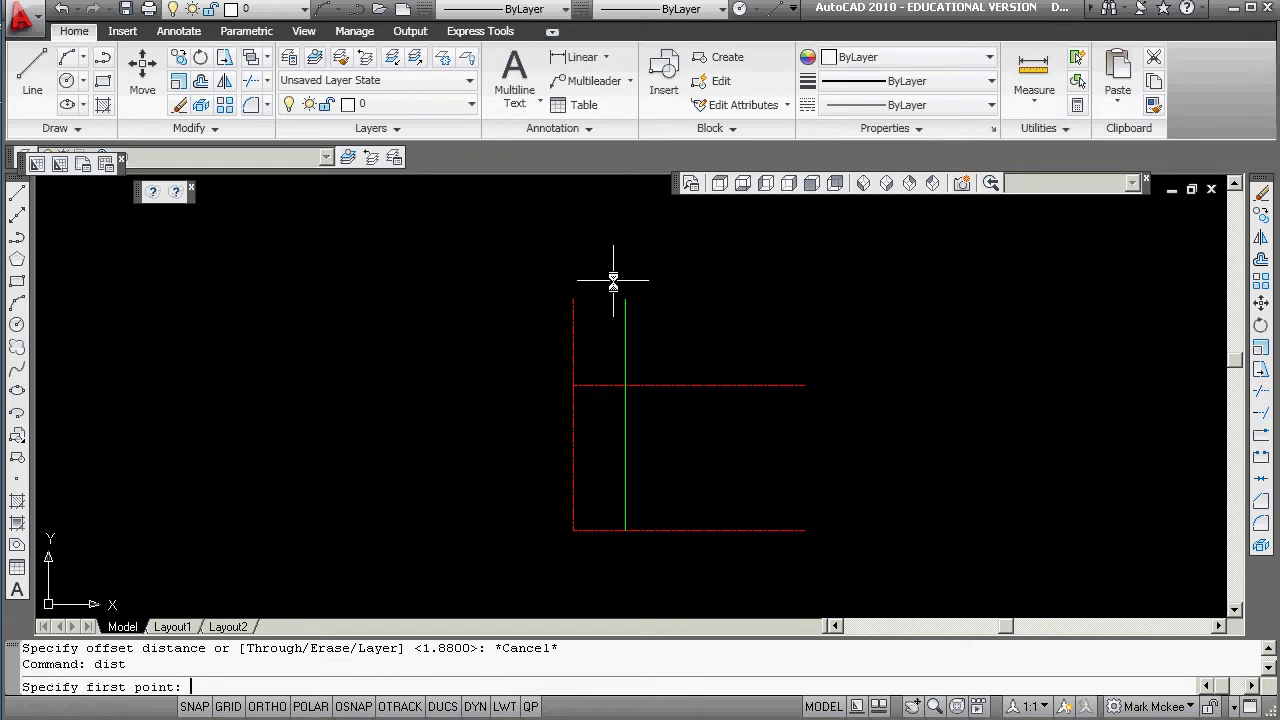
type("end")
key("Return")
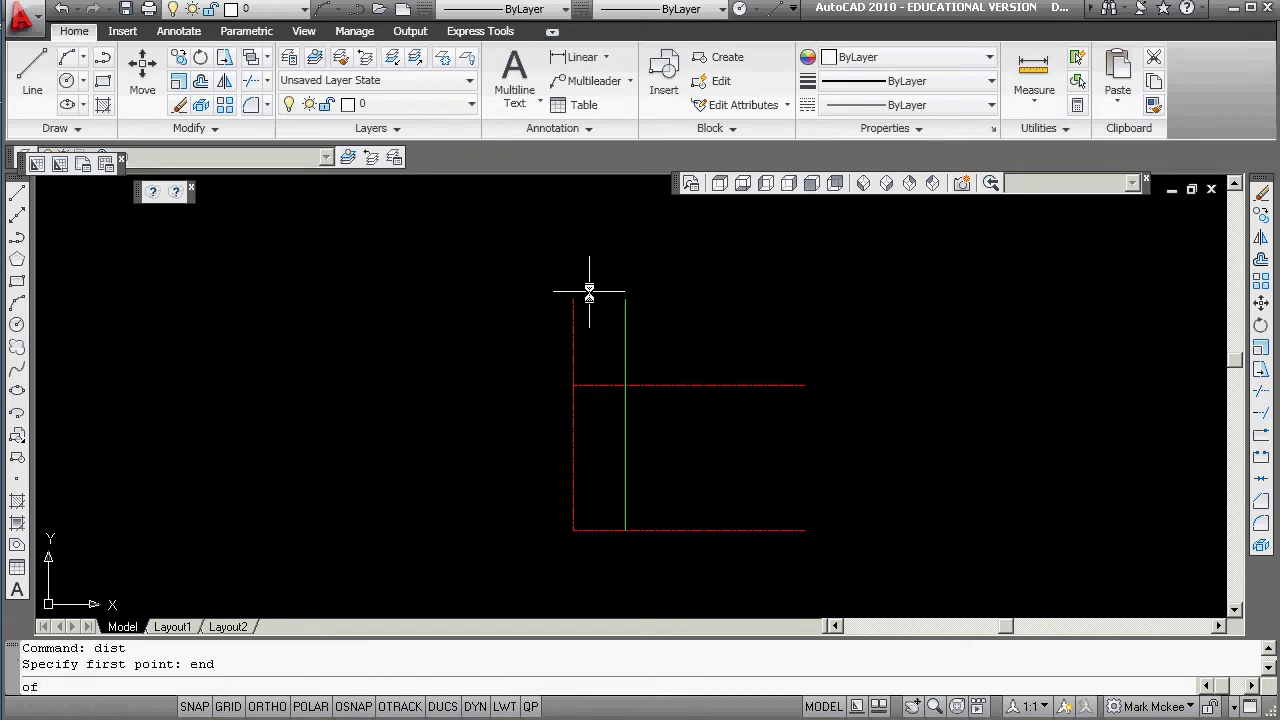
left_click(575, 298)
right_click(665, 278, "shift")
left_click(714, 374)
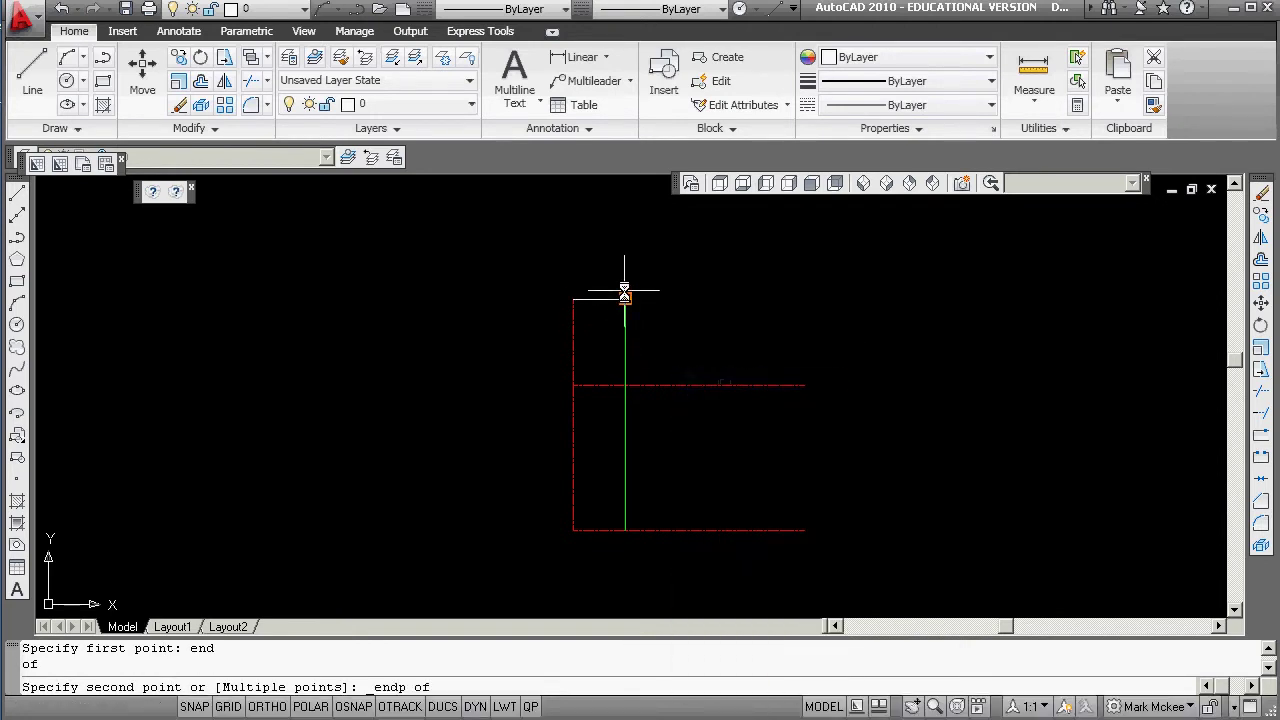
left_click(622, 297)
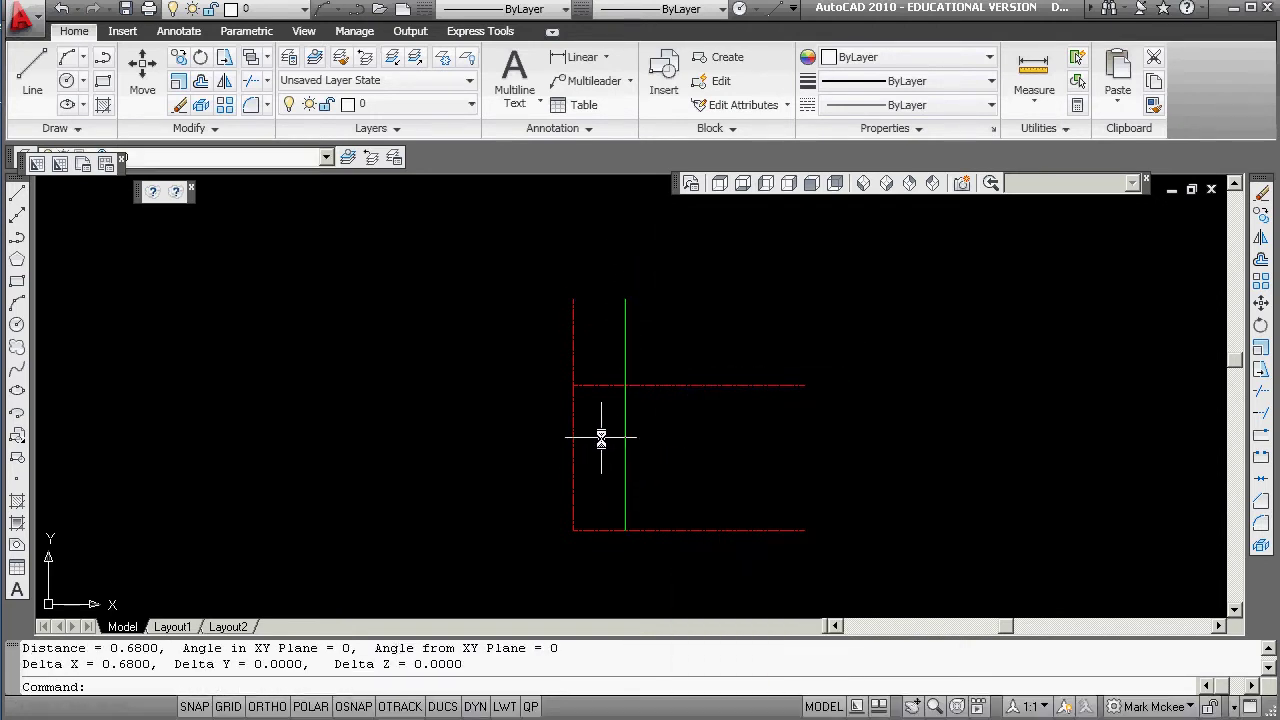
Step: Offset the original vertical centerline .88 units to the right
type("o")
key("Return")
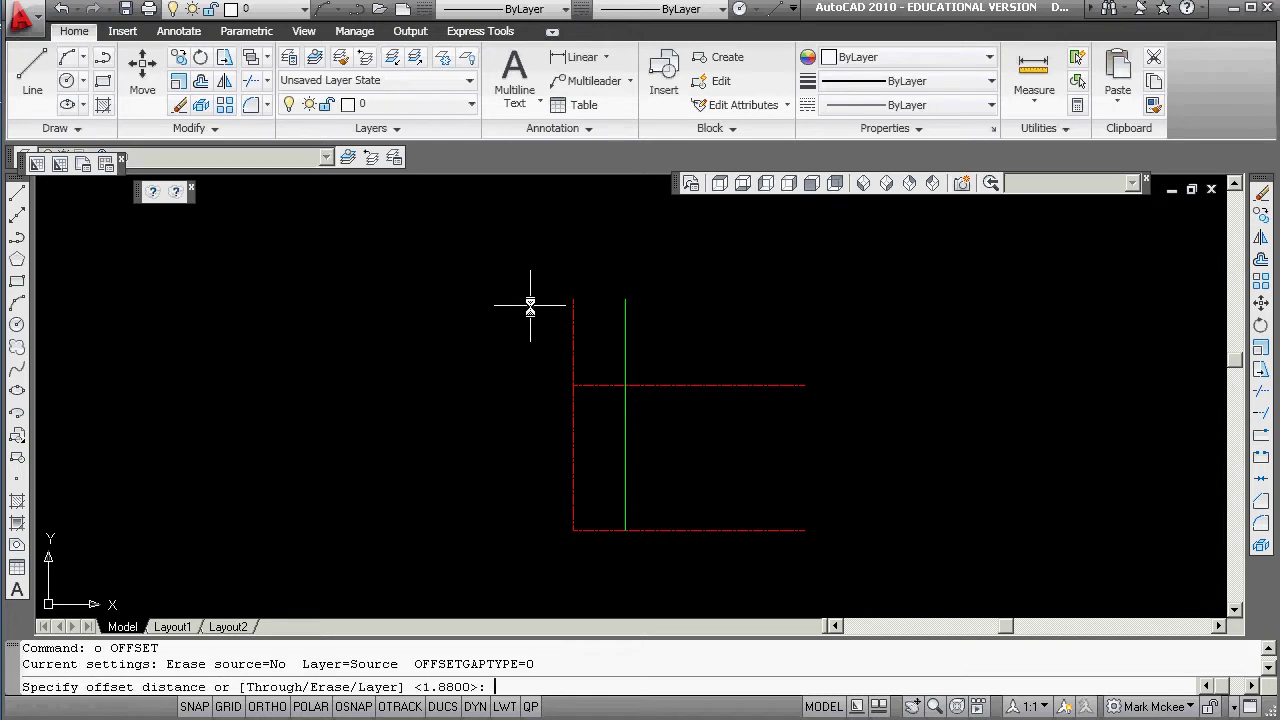
type(".88")
key("Return")
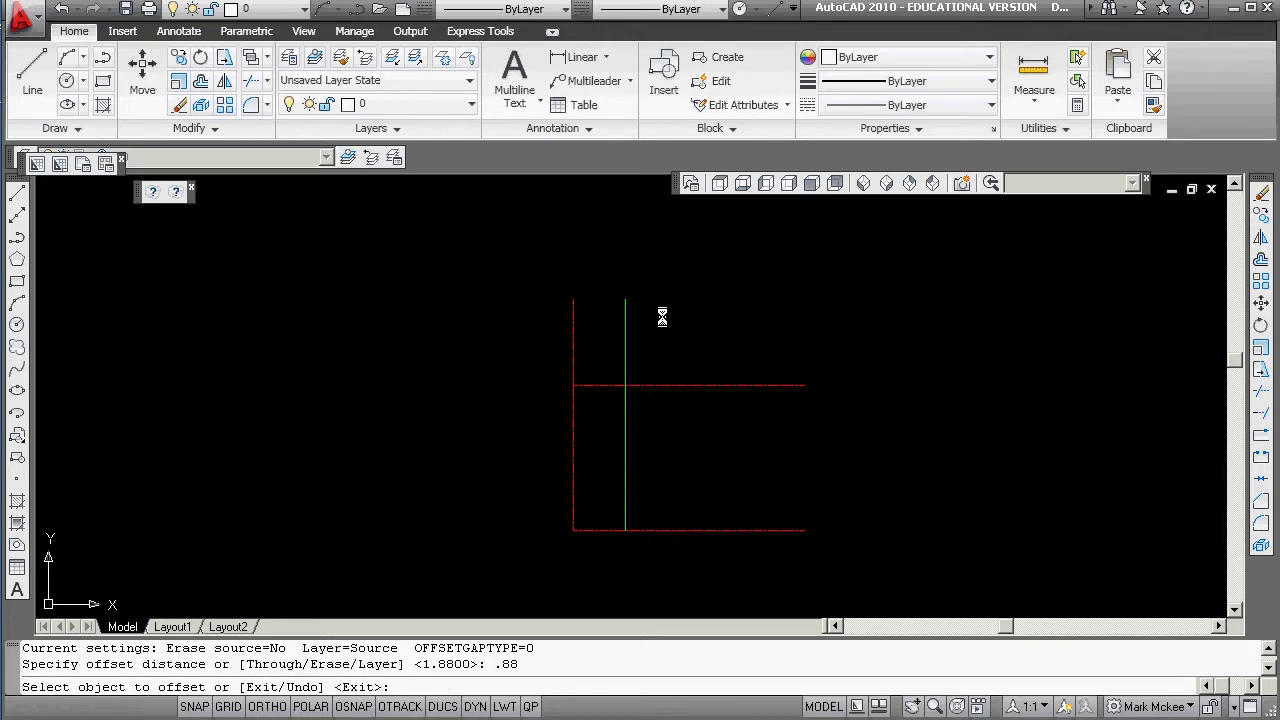
left_click(574, 340)
left_click(637, 340)
key("Escape")
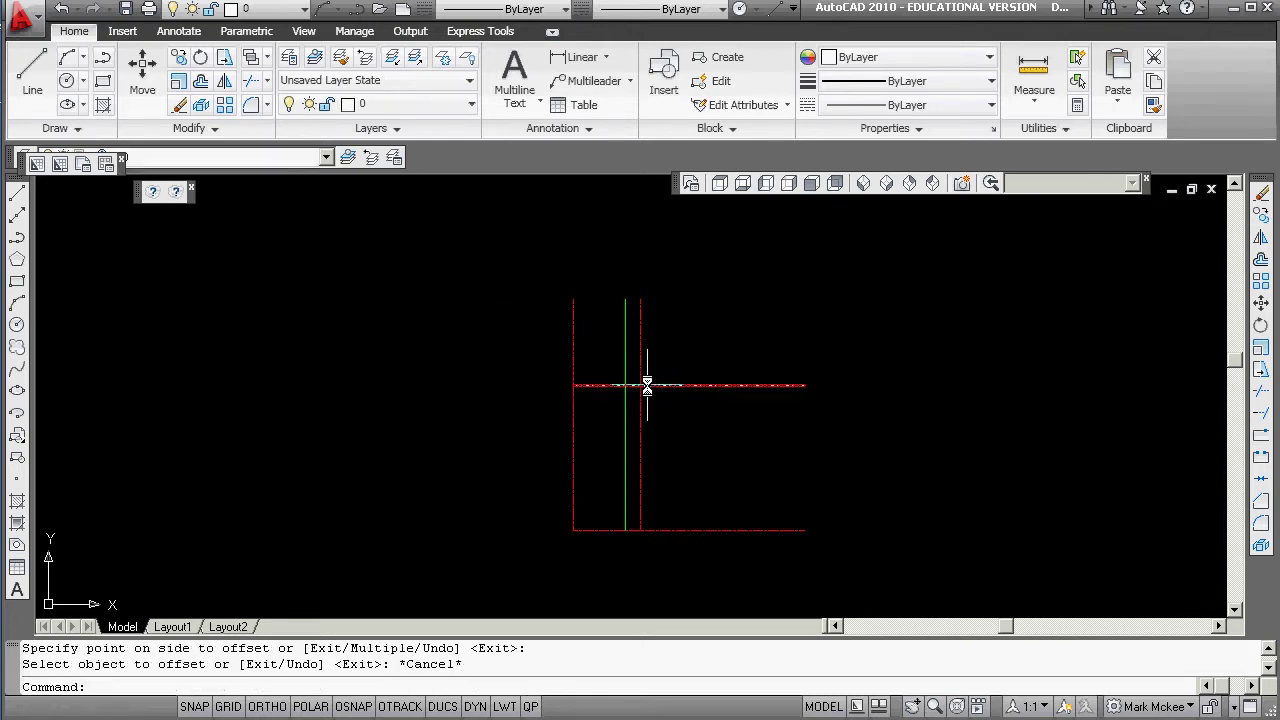
Step: Offset the middle horizontal centerline .68 units both upward and downward
mouse_move(639, 374)
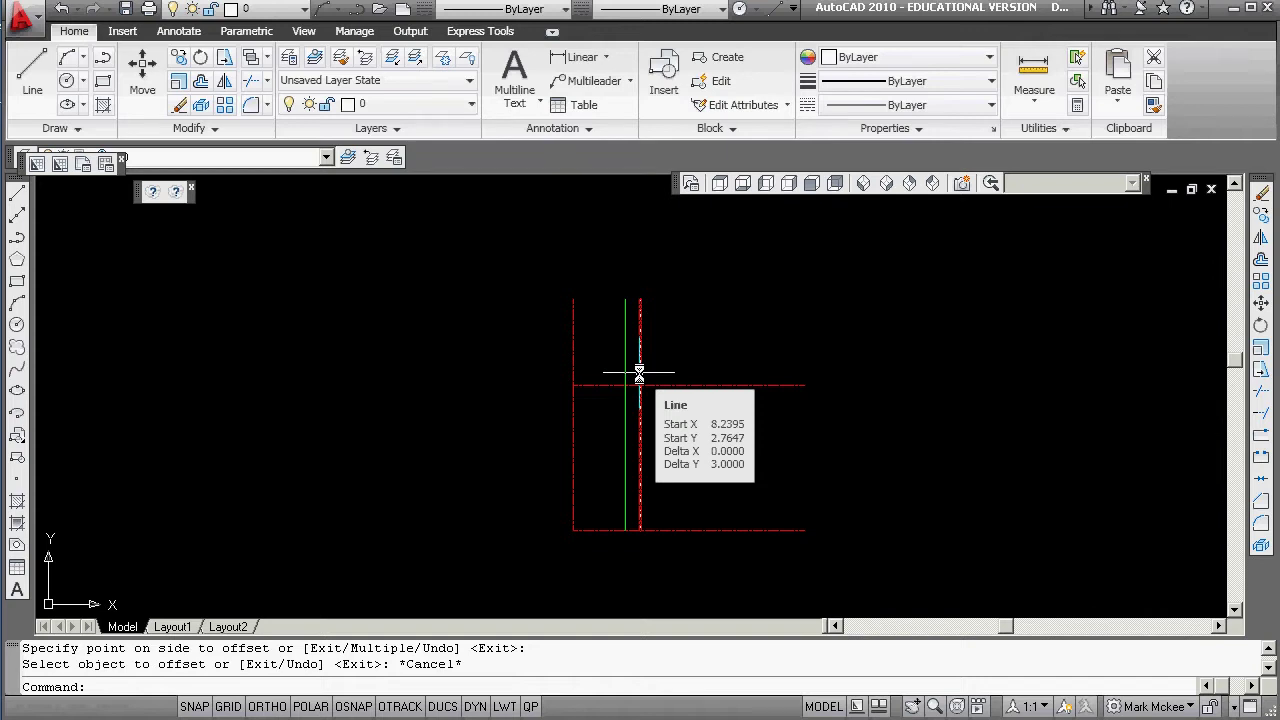
type("o")
key("Return")
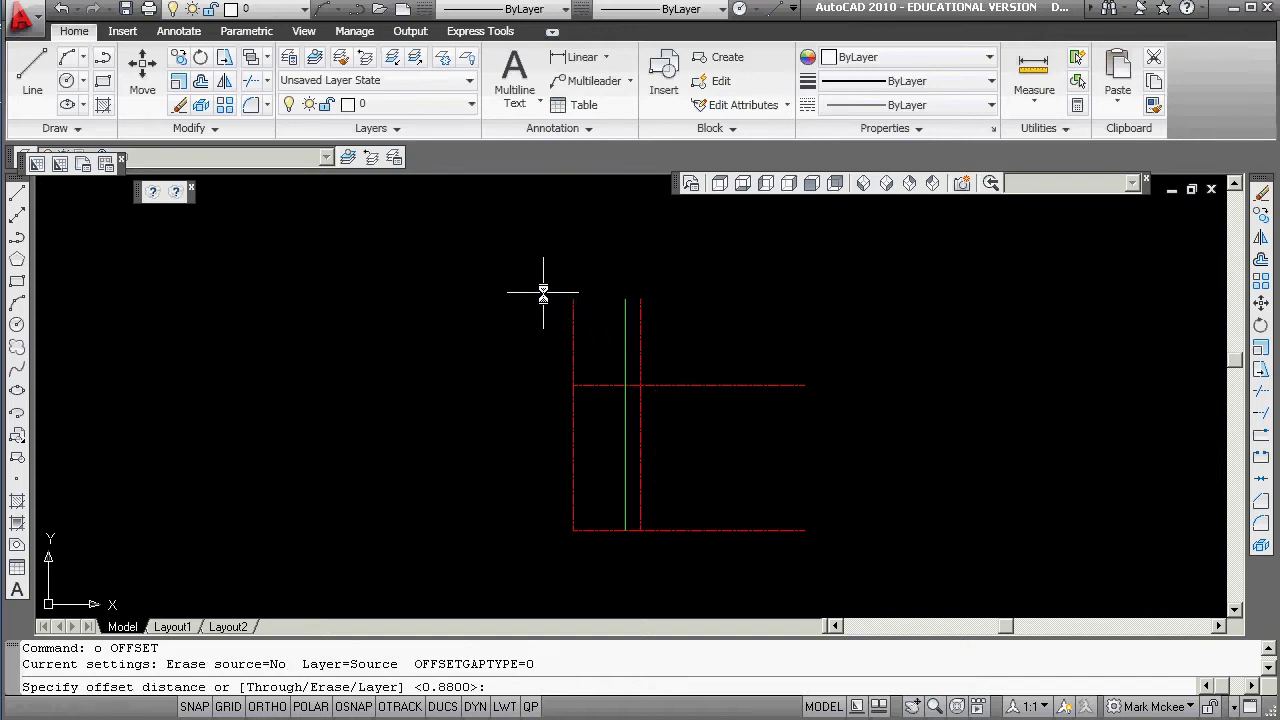
type(".6")
key("Return")
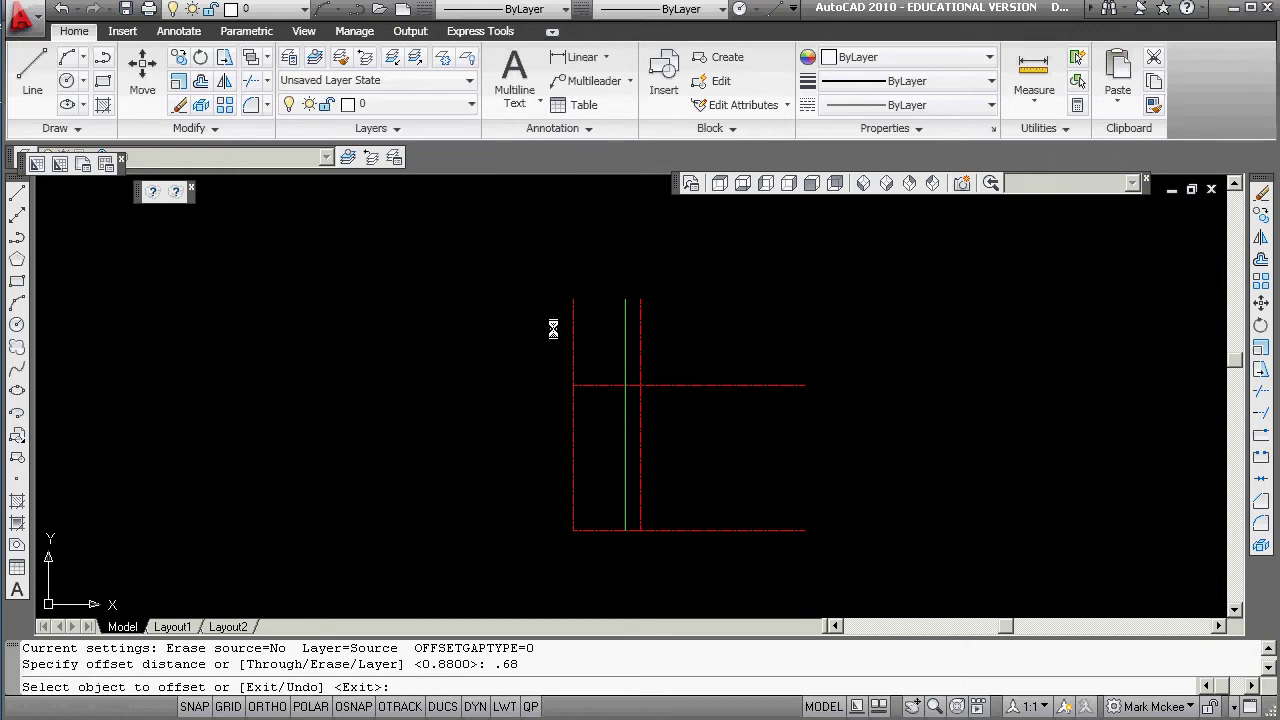
left_click(606, 385)
left_click(606, 354)
left_click(606, 386)
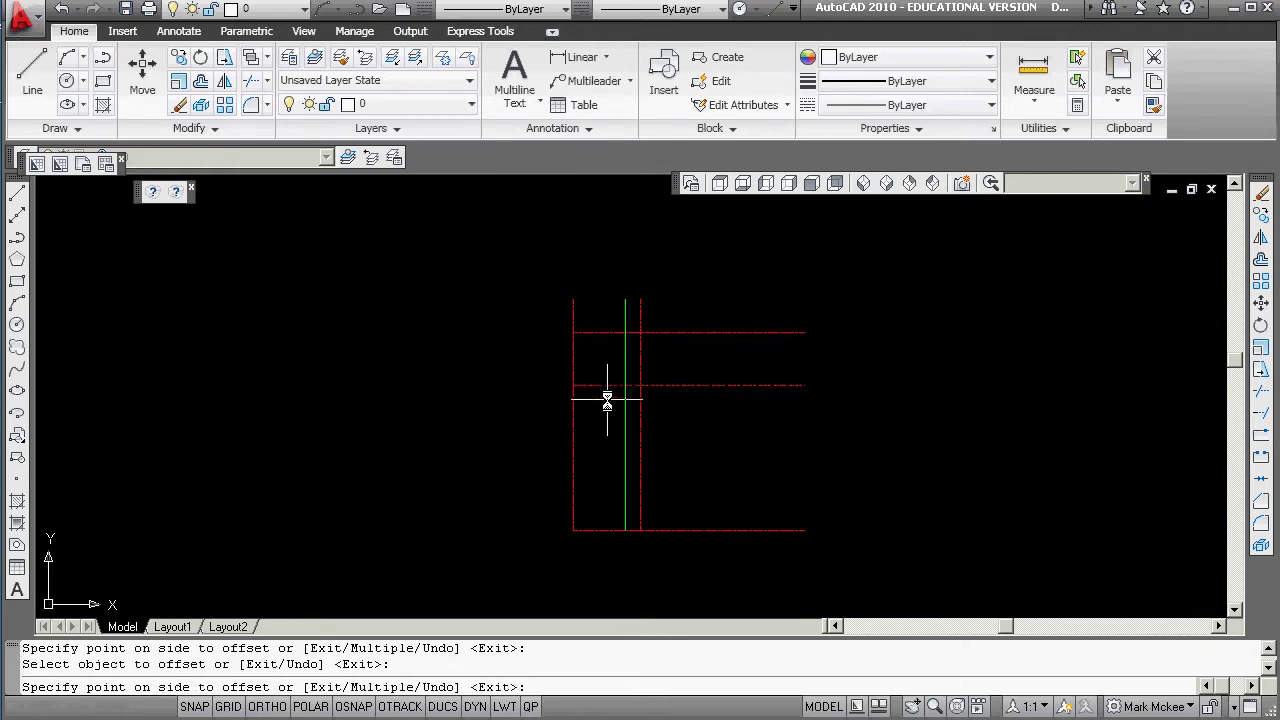
left_click(609, 405)
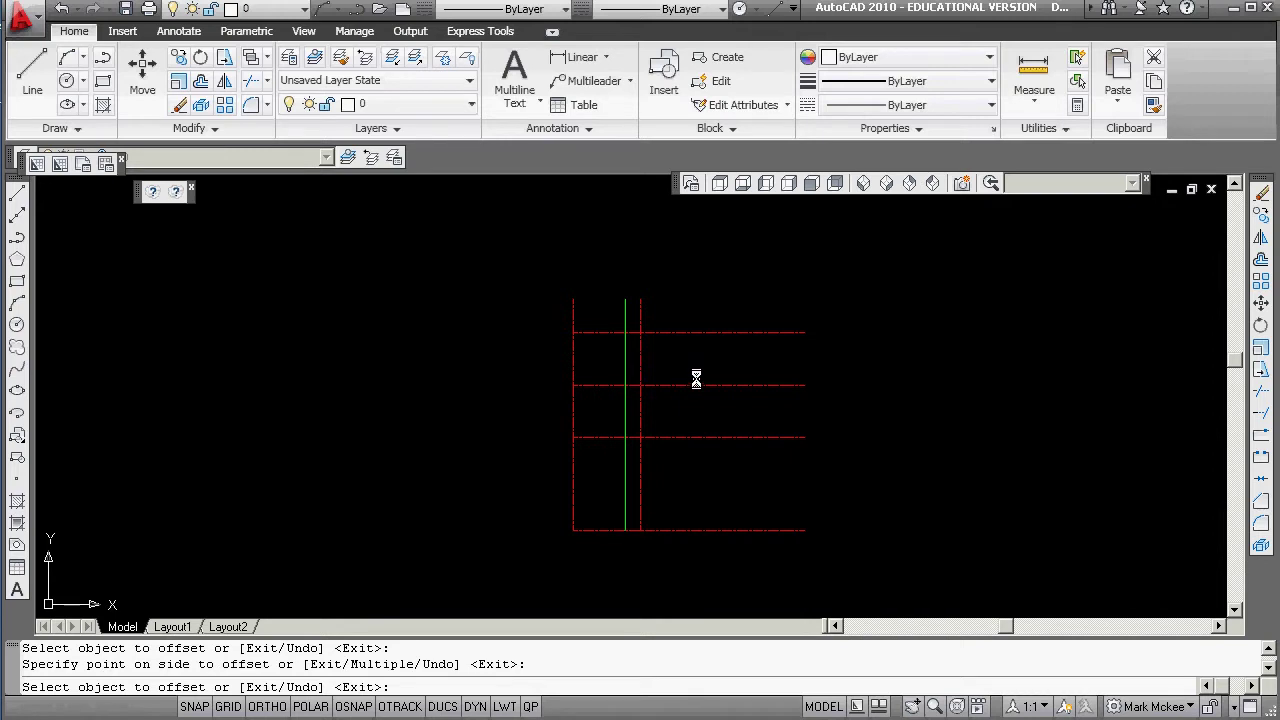
key("Return")
type("0")
key("Return")
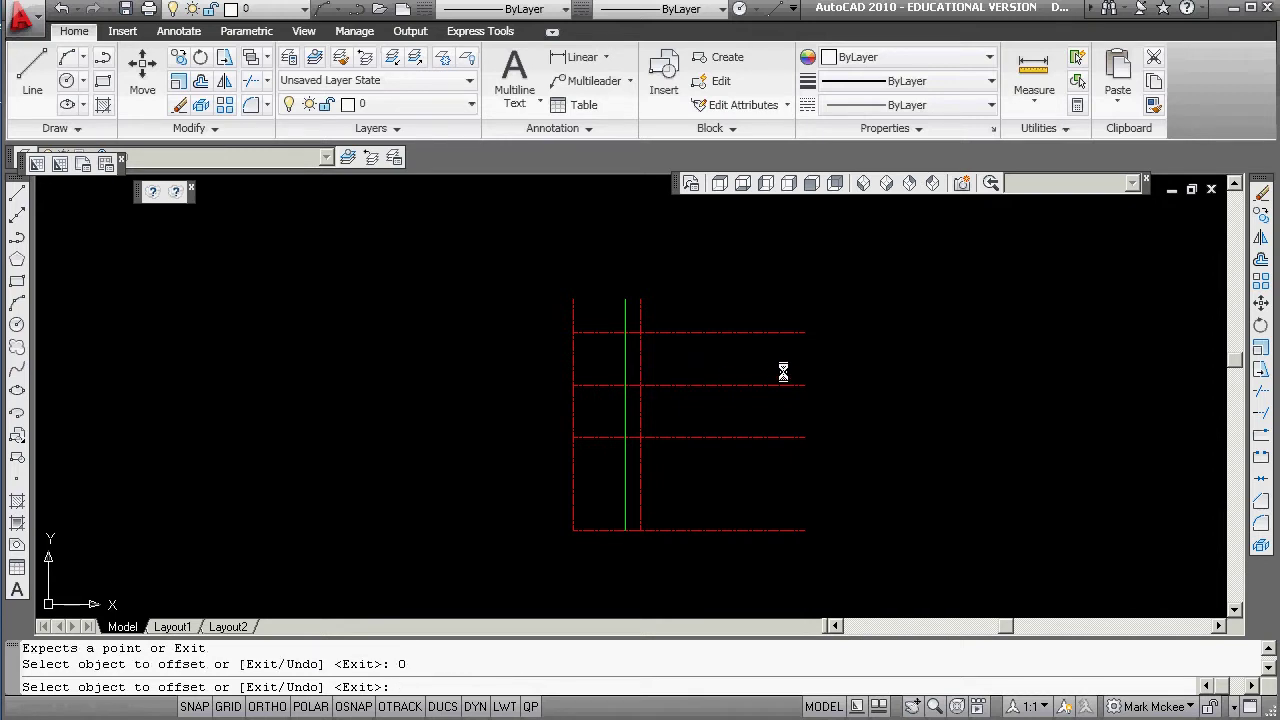
left_click(751, 437)
key("Escape")
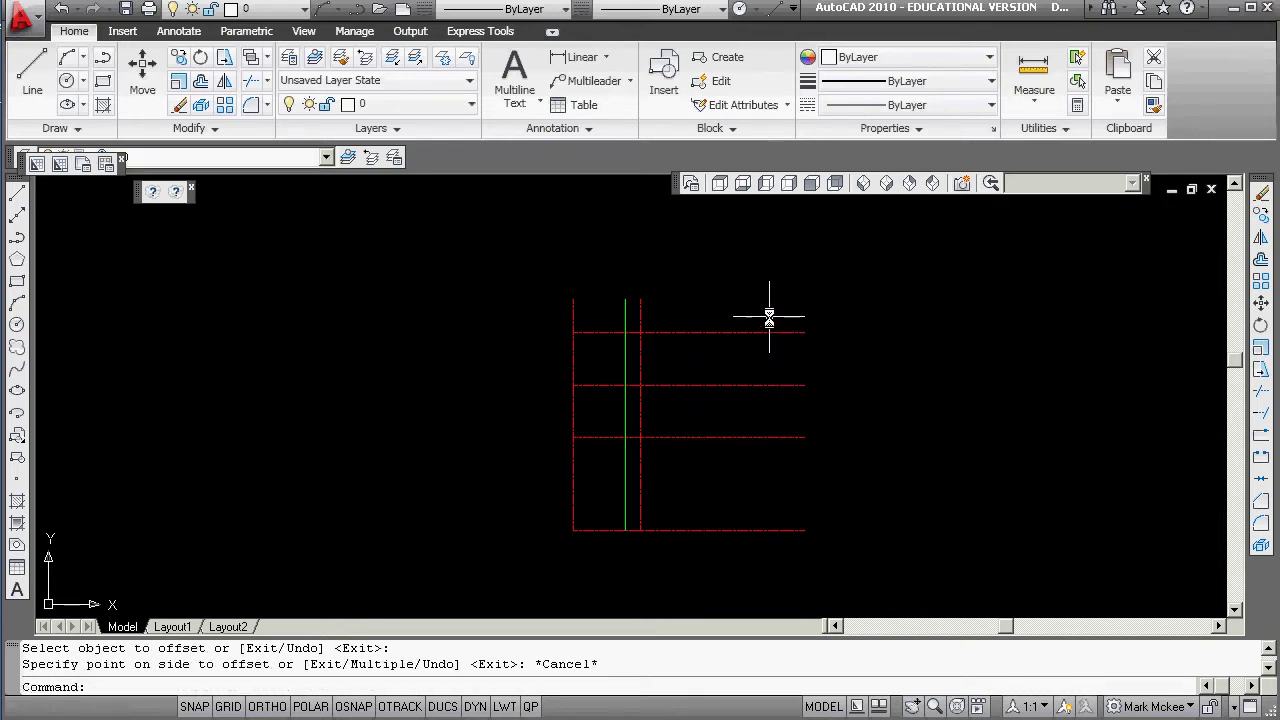
Step: Fillet the right ends of the upper and lower offset horizontal lines with the radius set to 0
type("f")
key("Return")
type("r")
key("Return")
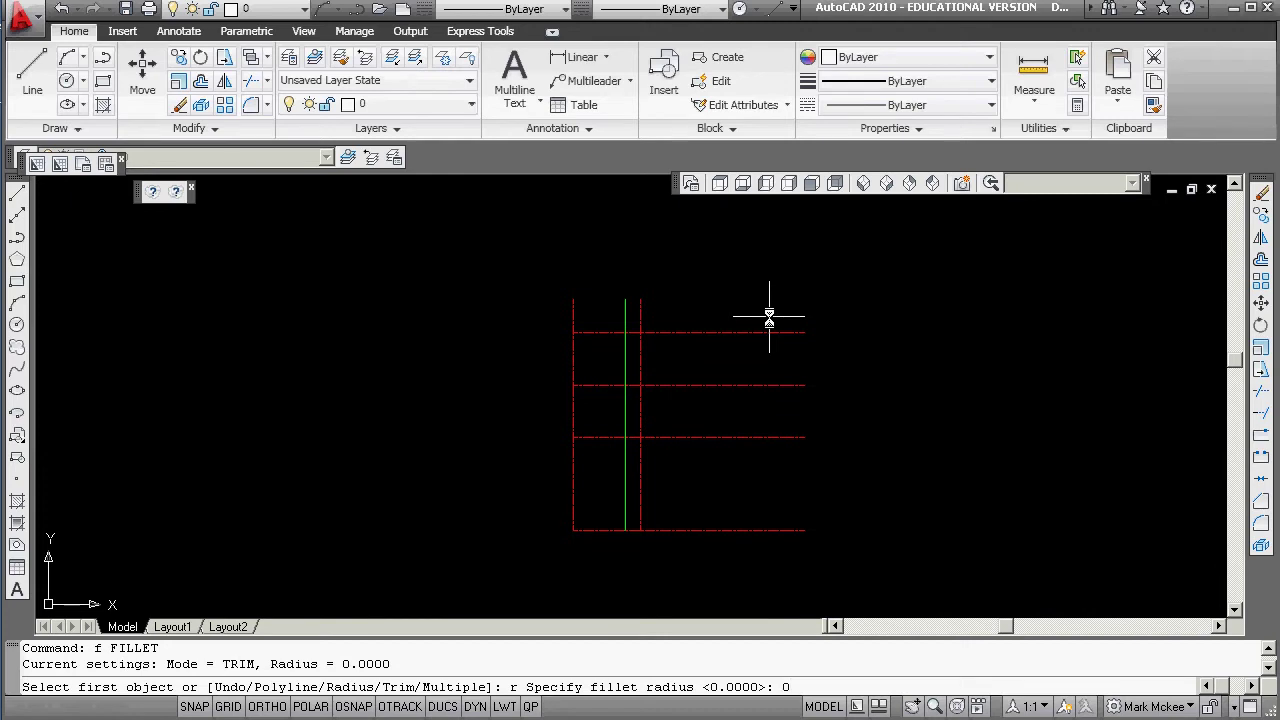
key("Return")
left_click(754, 333)
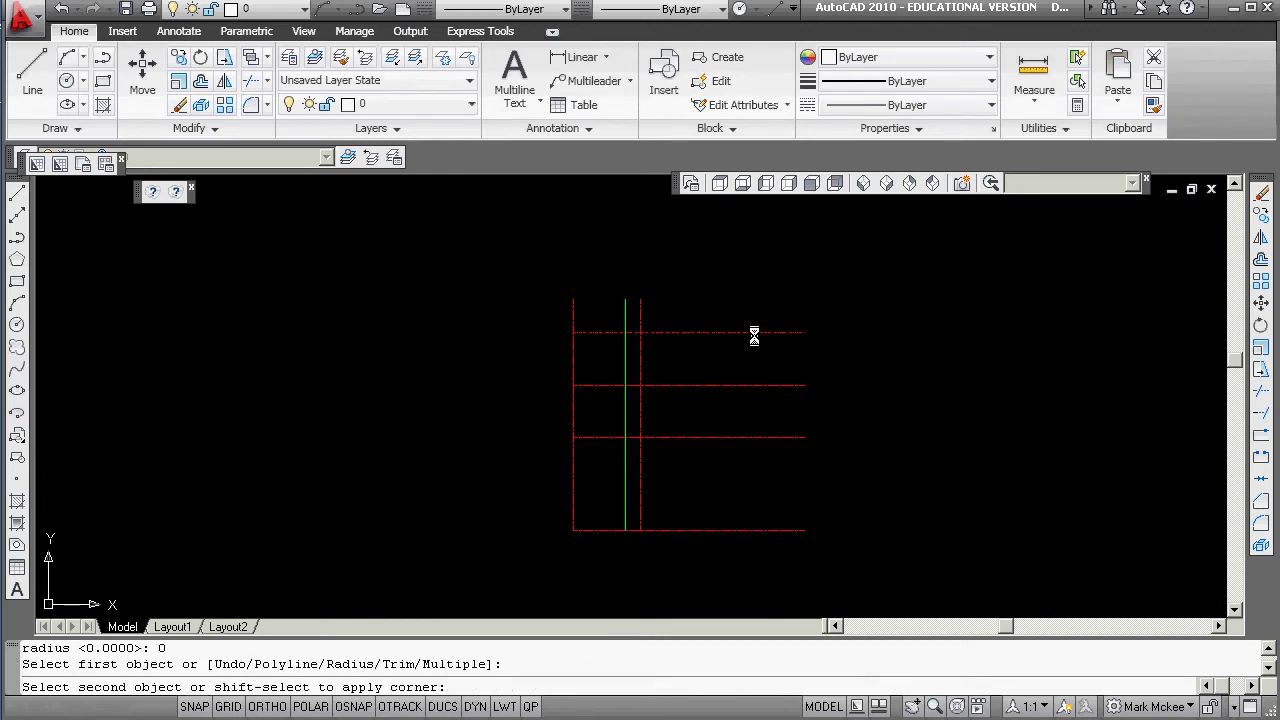
left_click(768, 439)
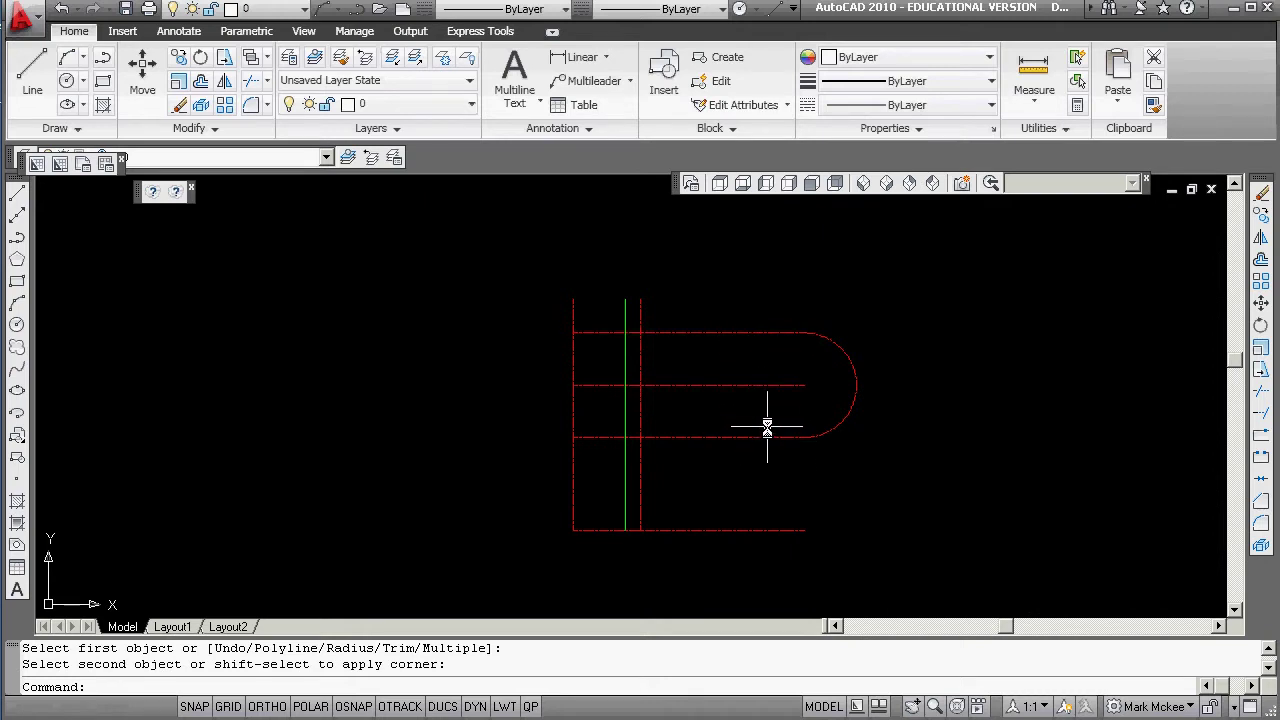
Step: Erase the arc joining the right ends of the two offset horizontal lines
type("e")
key("Return")
left_click(840, 346)
key("Return")
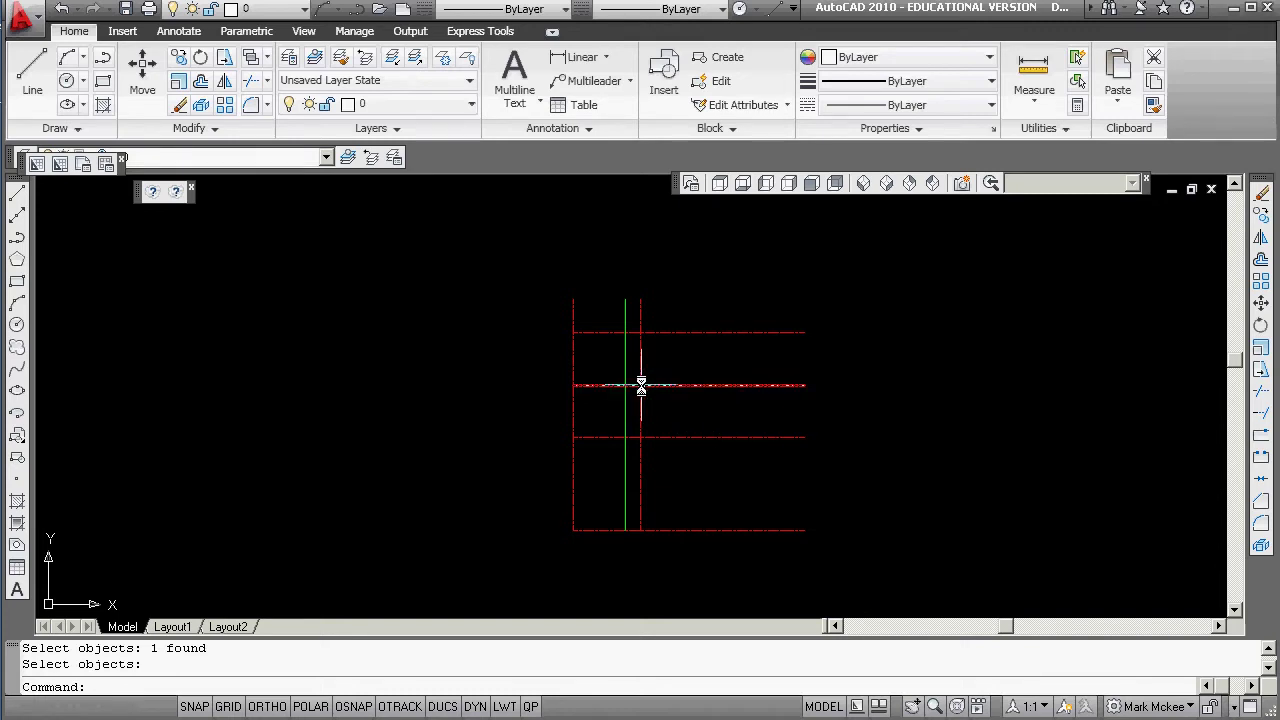
Step: Trim the upper and lower offset horizontal lines back to the rightmost vertical centerline
mouse_move(641, 385)
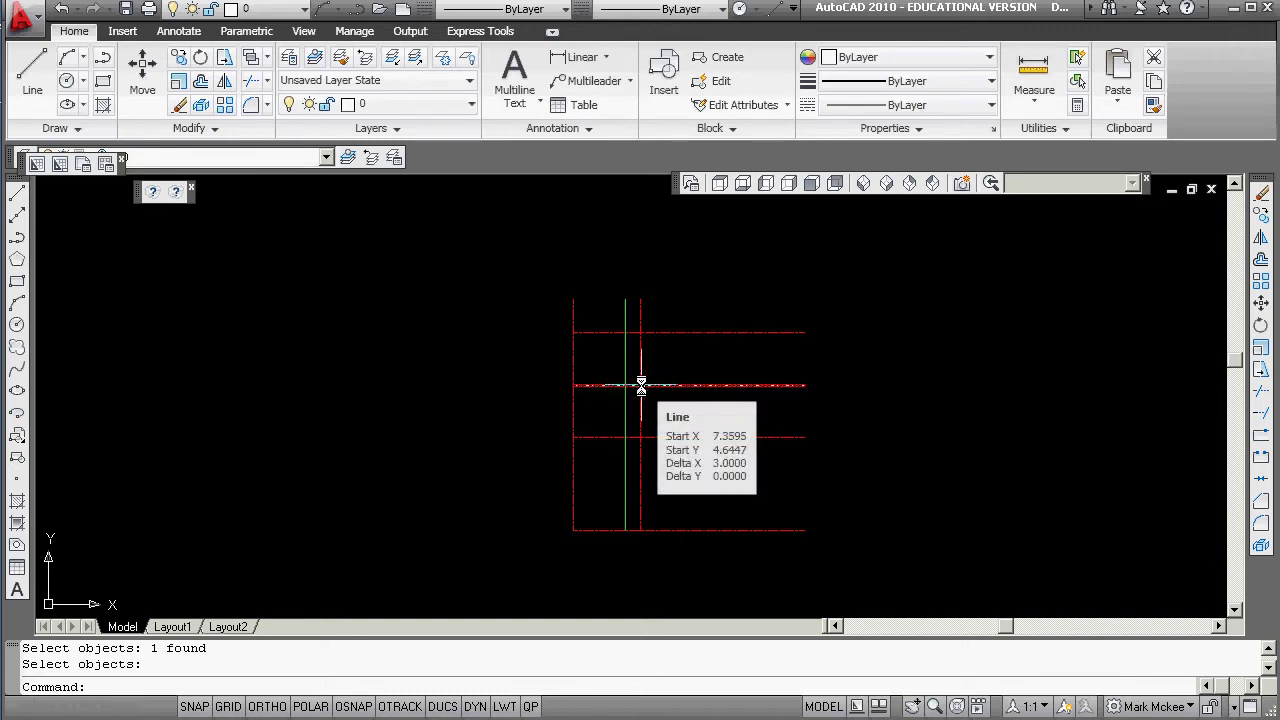
type("tri")
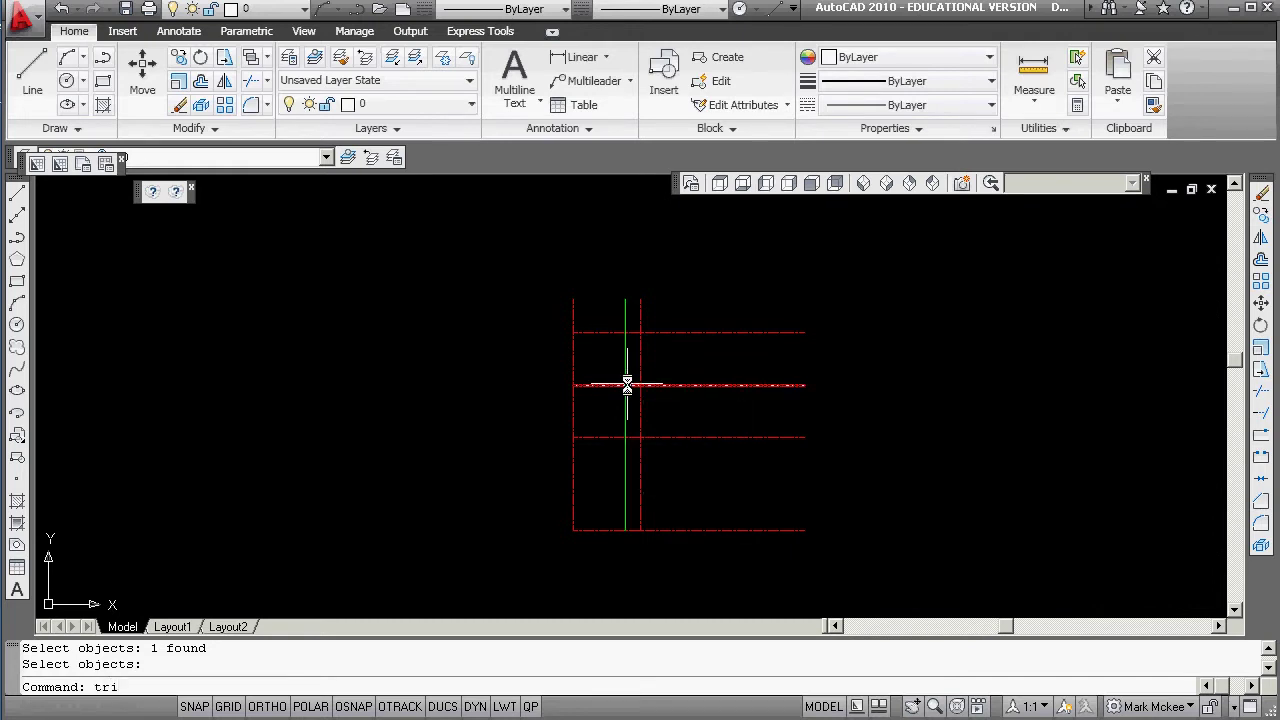
key("Return")
key("Return")
left_click(663, 332)
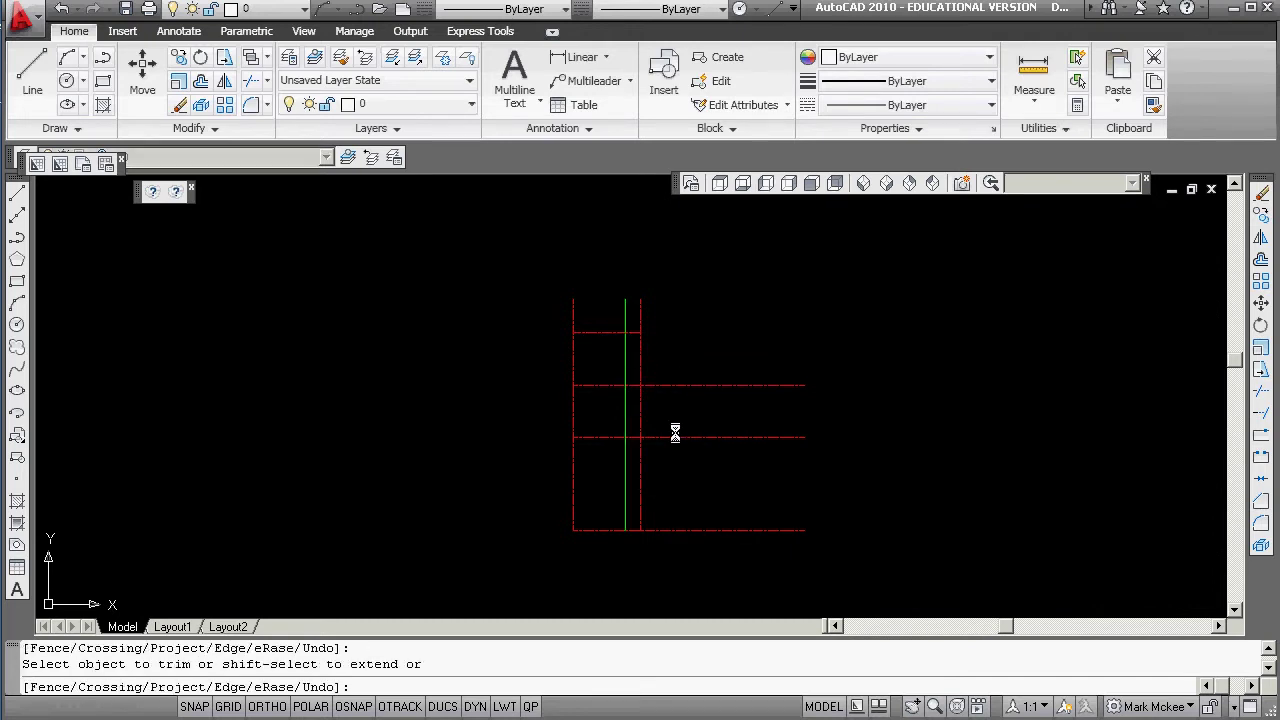
left_click(677, 437)
key("Return")
Step: Fillet the trimmed right ends of the upper and lower horizontal lines to join them with a semicircular arc
type("f")
key("Return")
type("r")
key("Return")
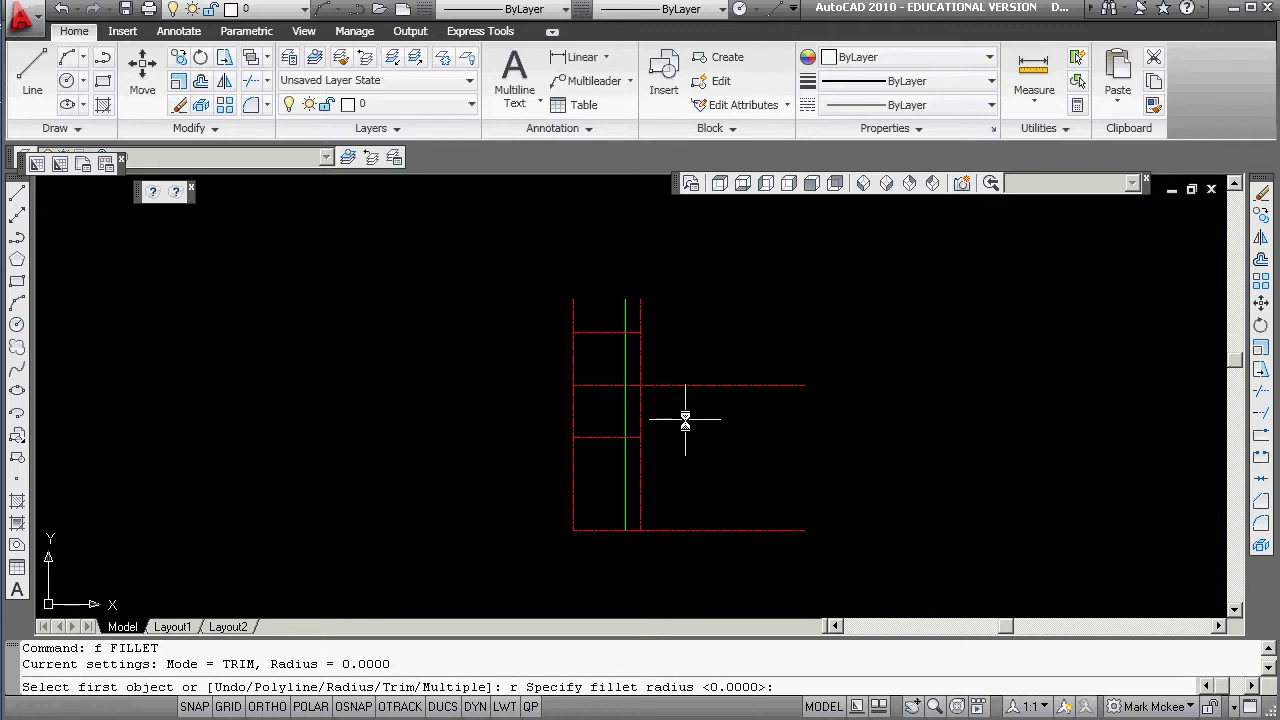
key("Return")
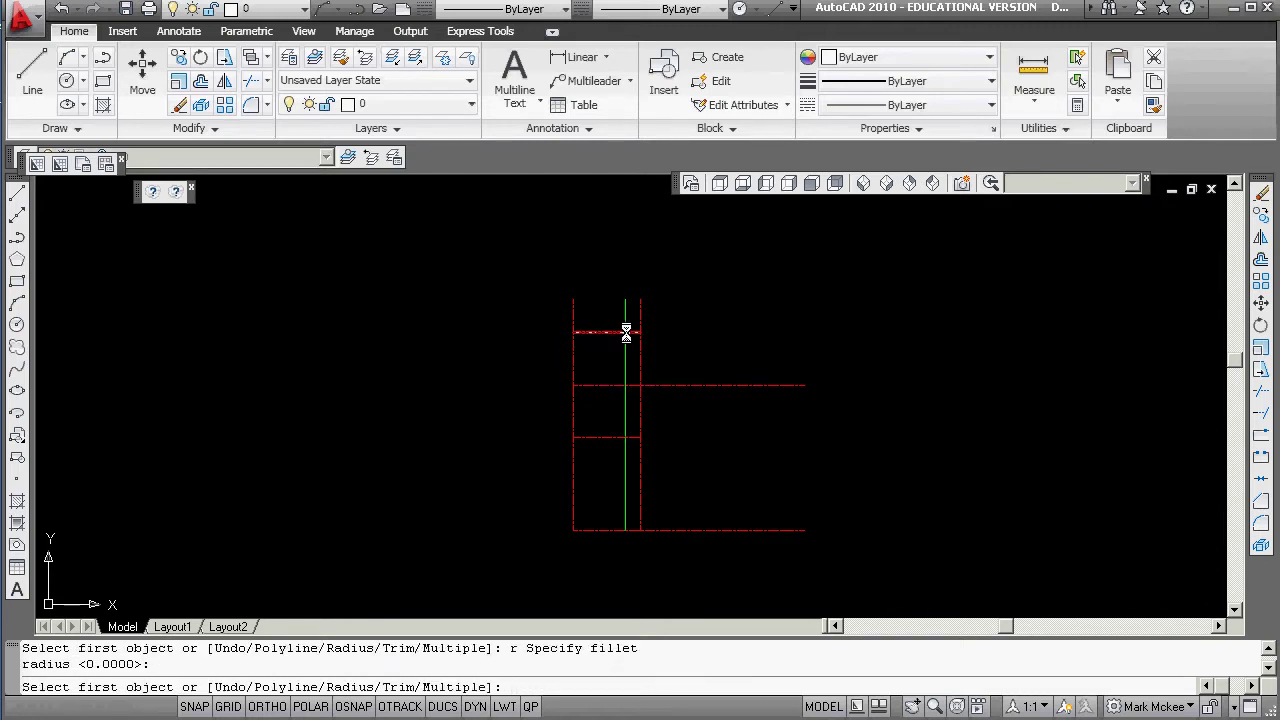
left_click(630, 333)
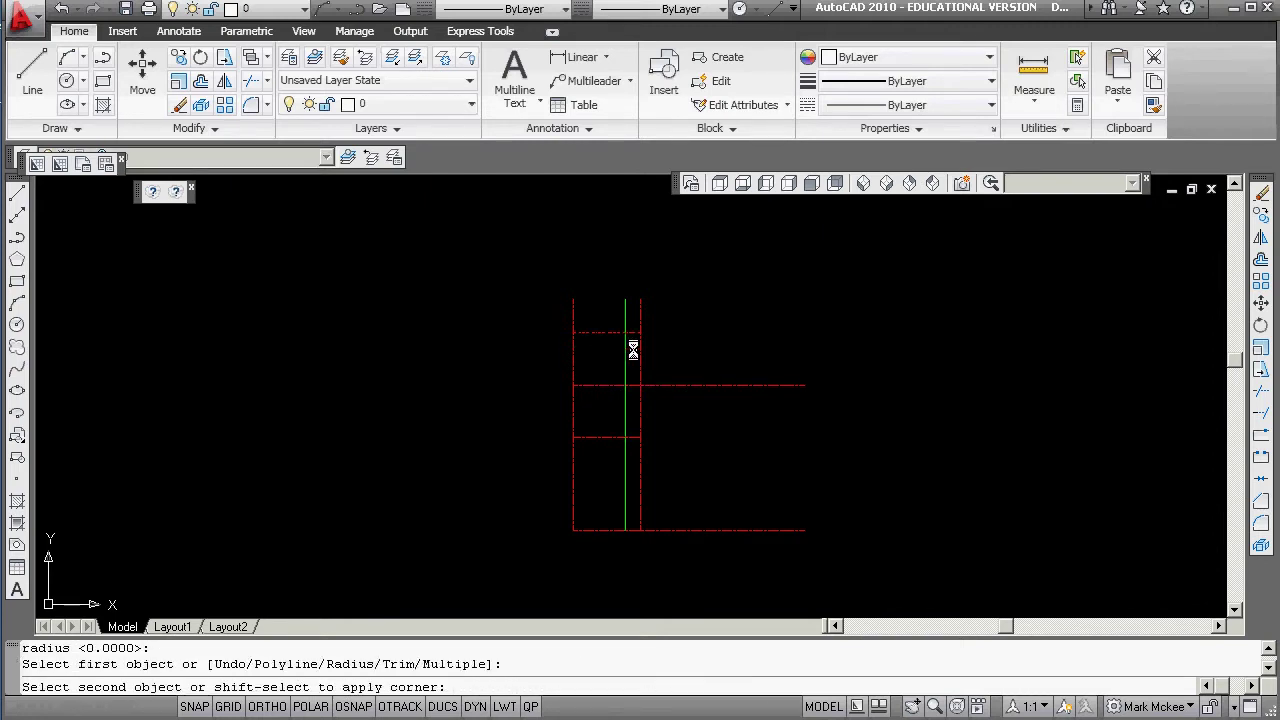
left_click(632, 437)
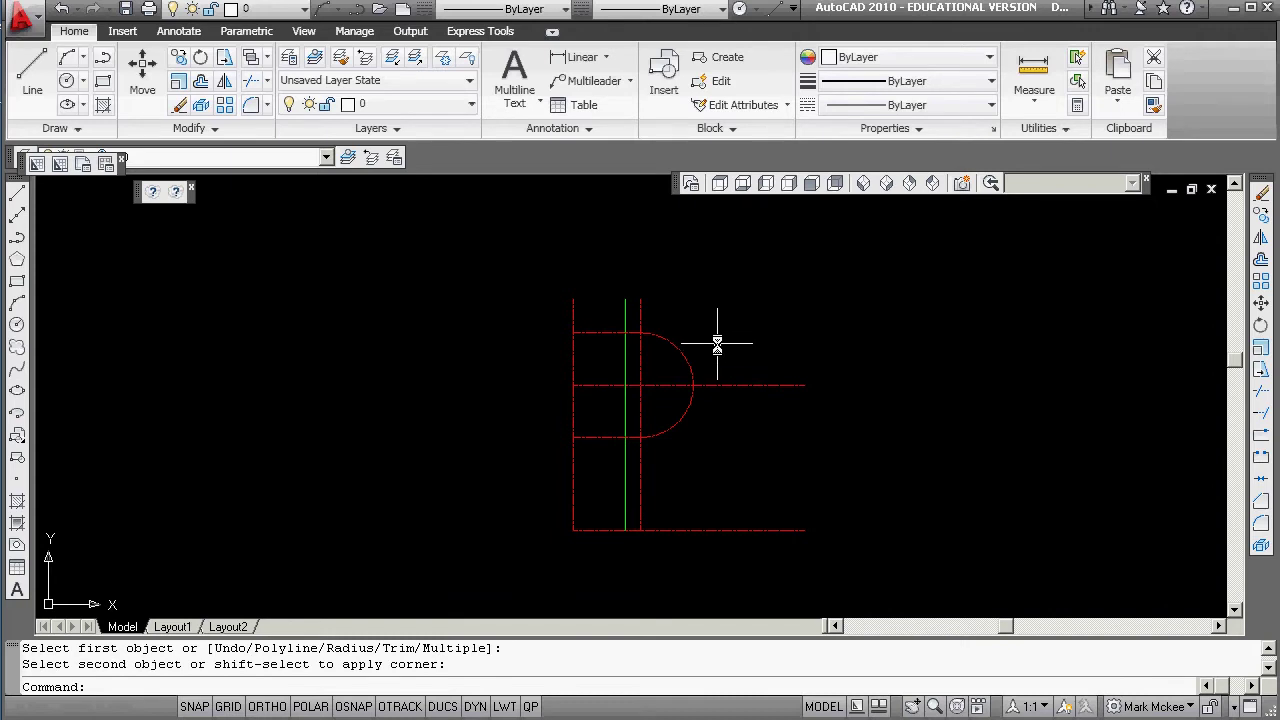
Step: Offset the semicircular arc .4 units inward
key("Return")
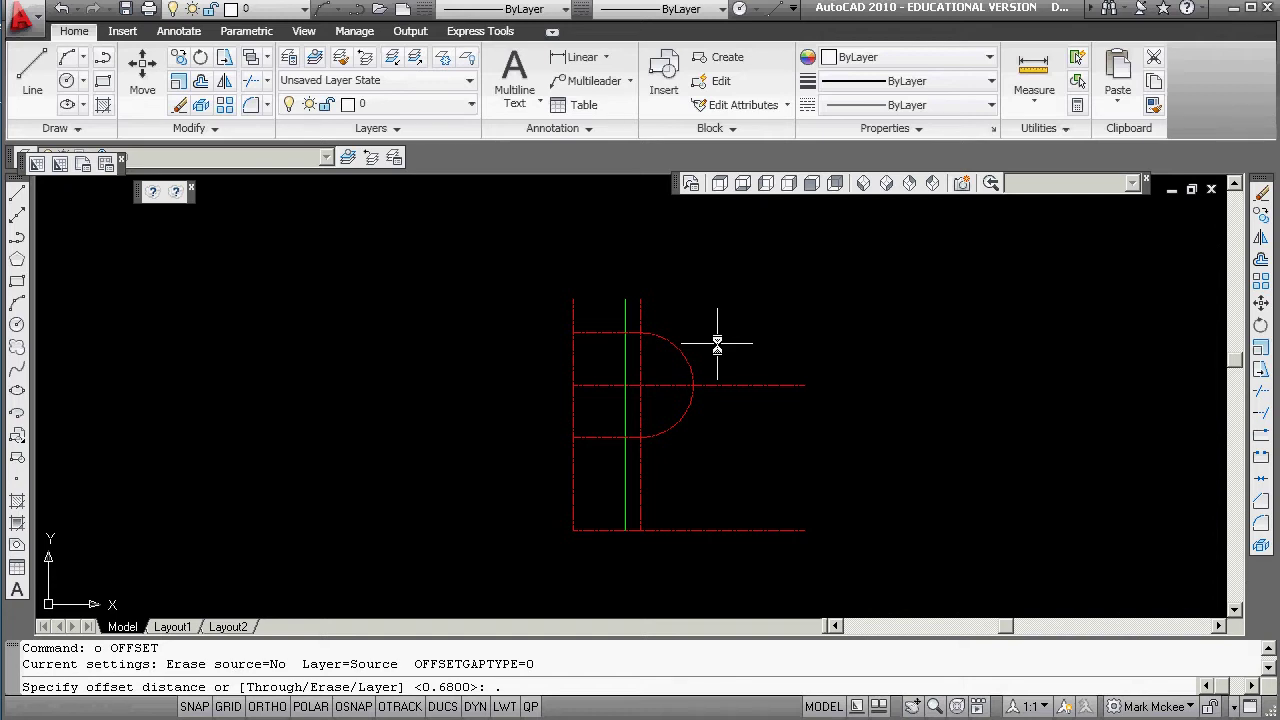
type(".4")
key("Return")
left_click(671, 347)
left_click(666, 348)
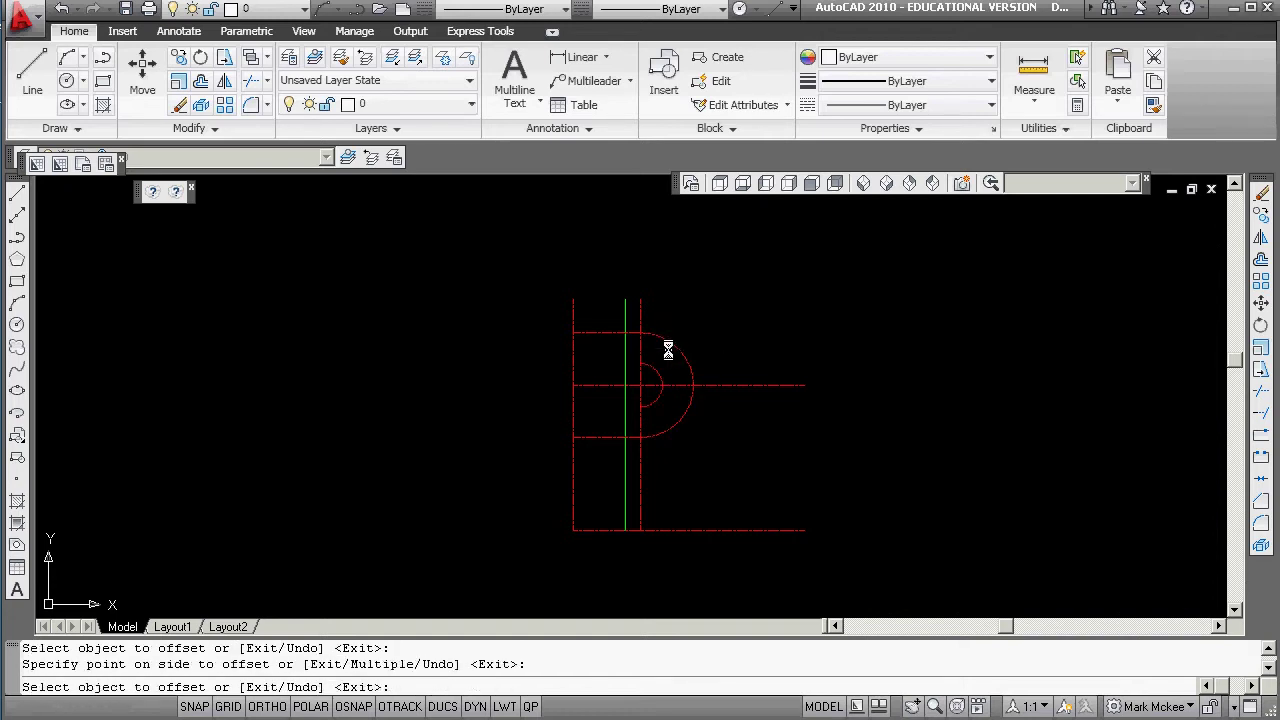
key("Escape")
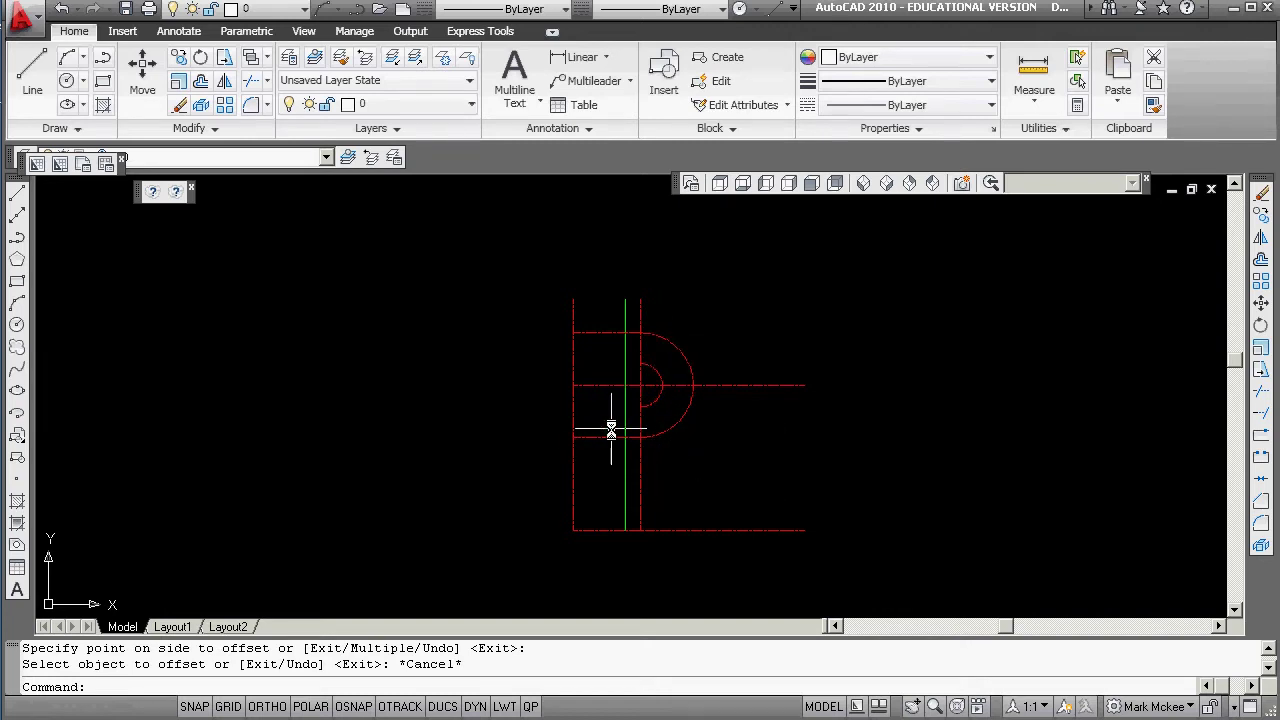
Step: Offset the middle horizontal centerline through the lower endpoint of the inner arc
type("o")
key("Return")
type("t")
key("Return")
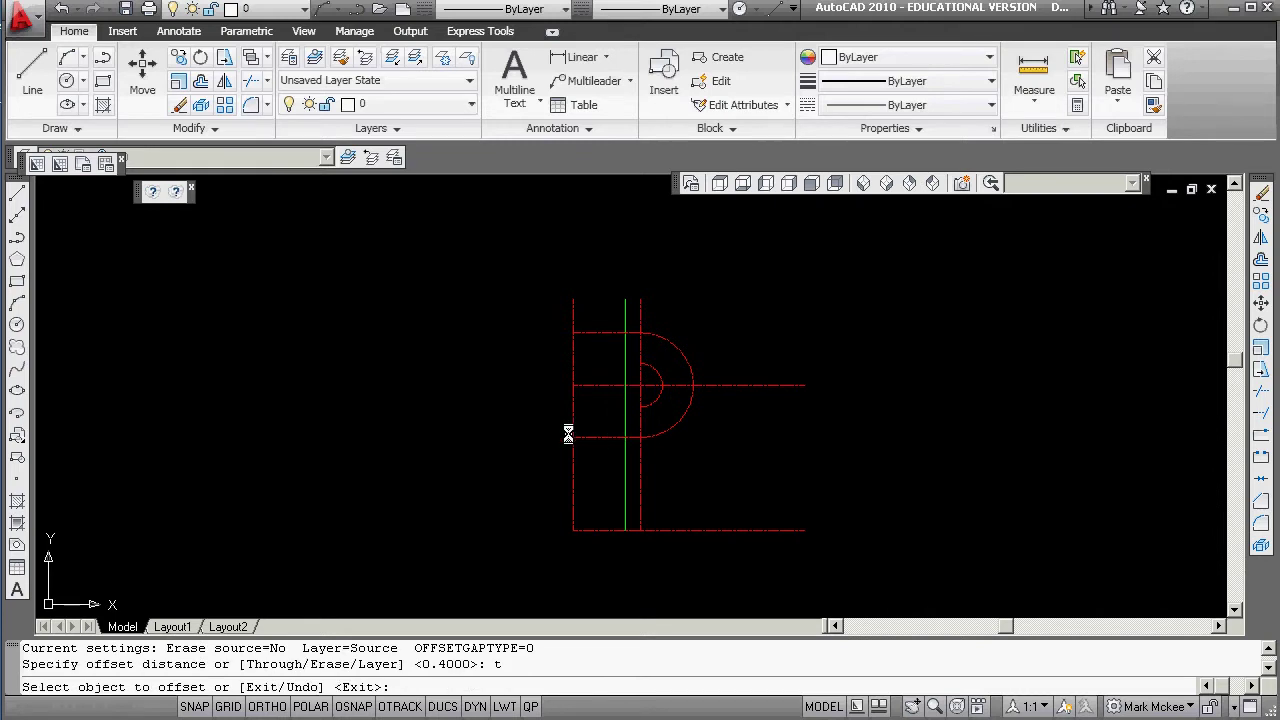
left_click(608, 385)
right_click(608, 385, "shift")
left_click(652, 506)
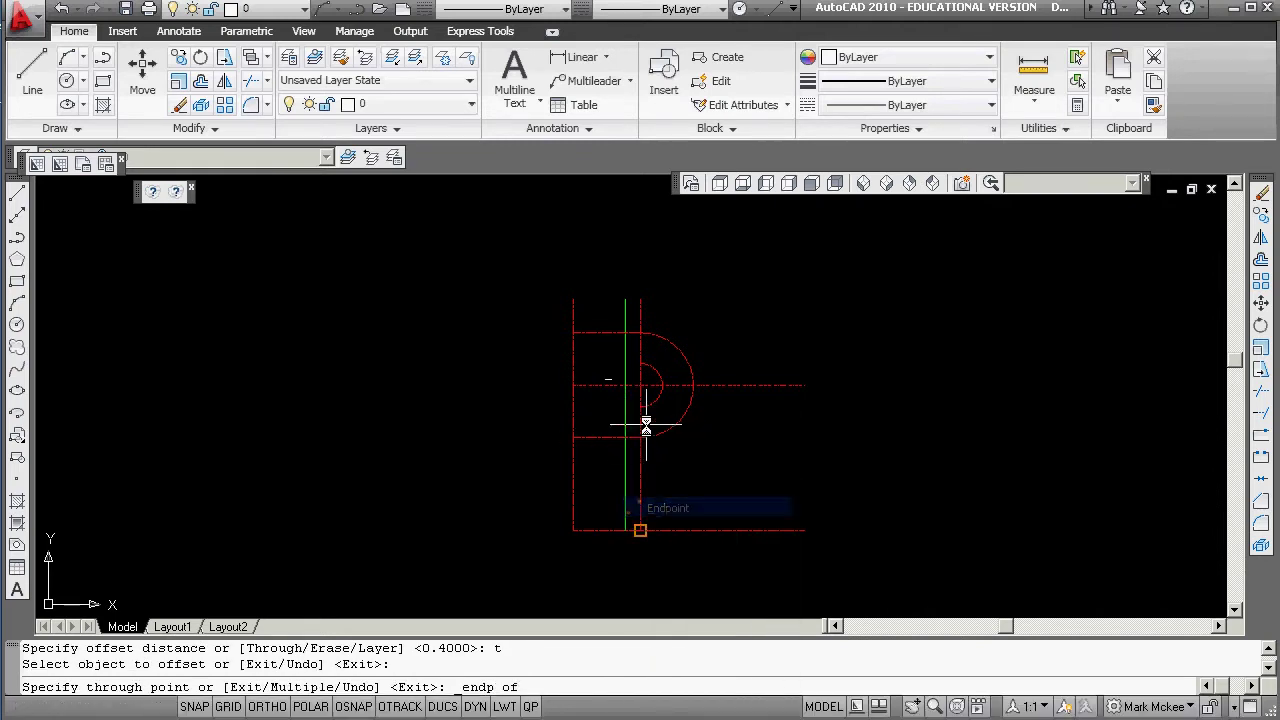
left_click(634, 405)
key("Return")
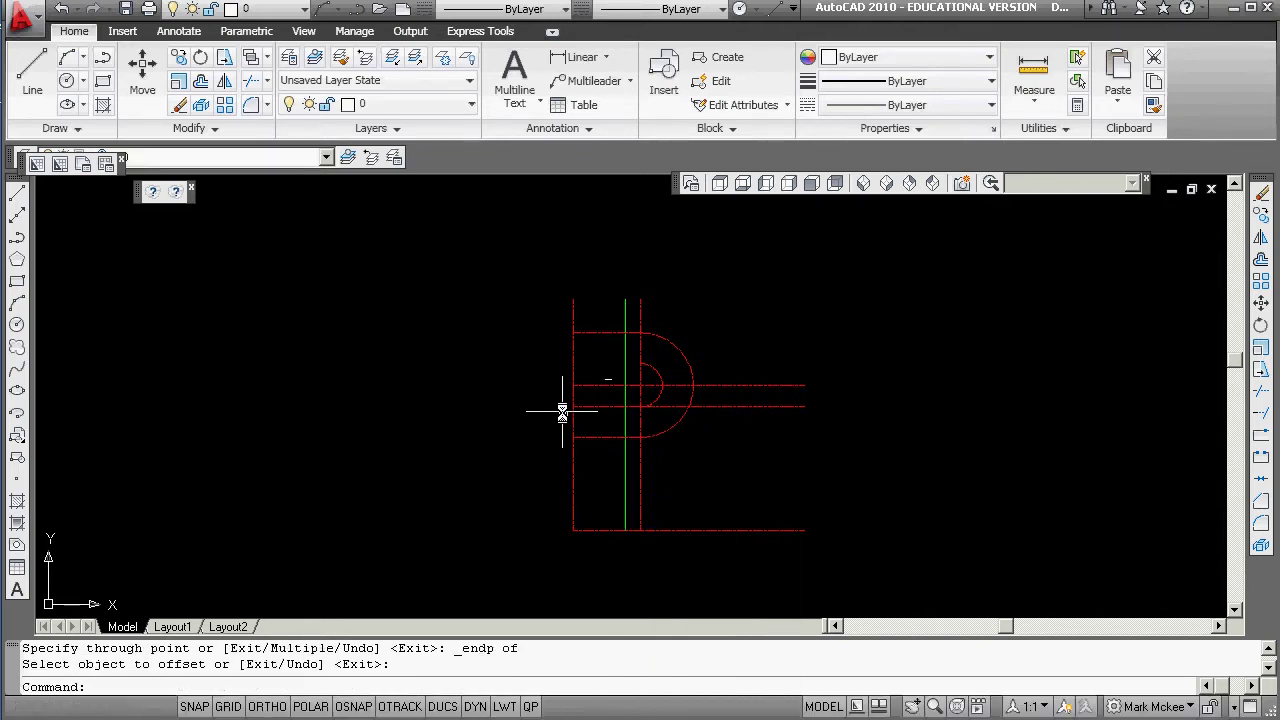
Step: Offset the line at the inner arc's lower end through the arc's upper endpoint
key("Return")
type("t")
key("Return")
left_click(606, 412)
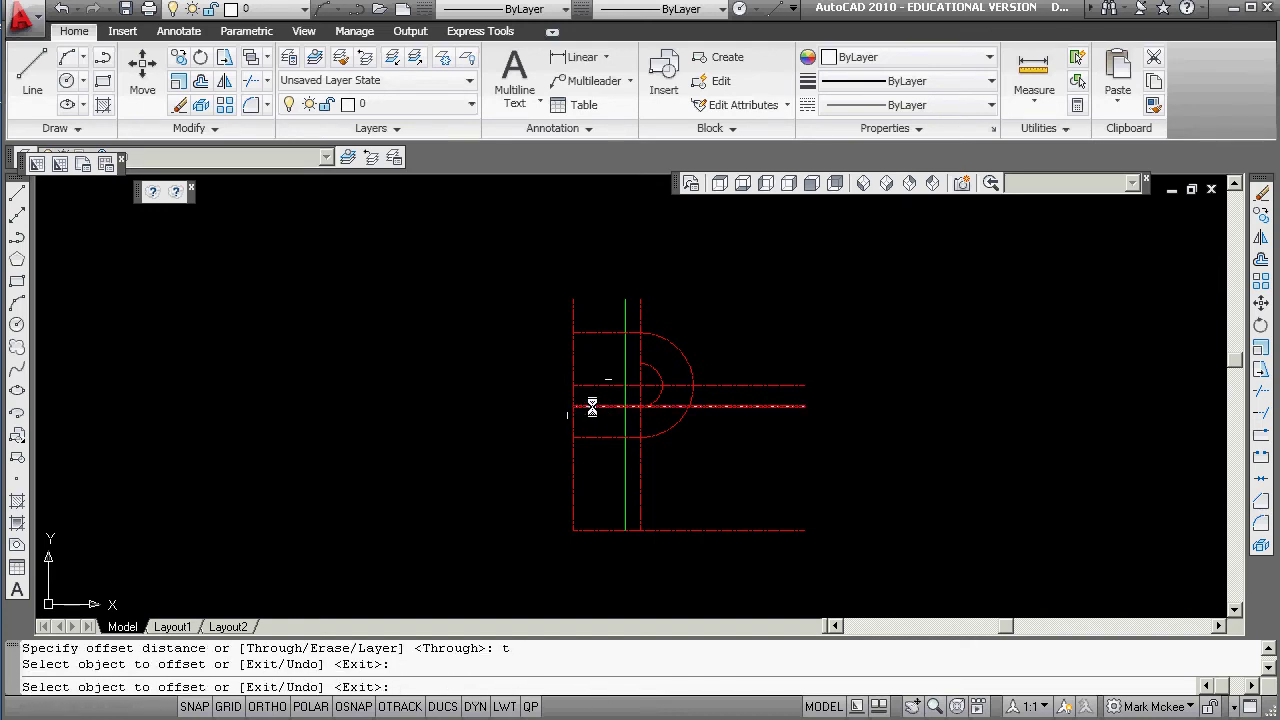
left_click(603, 405)
right_click(603, 375, "shift")
left_click(663, 477)
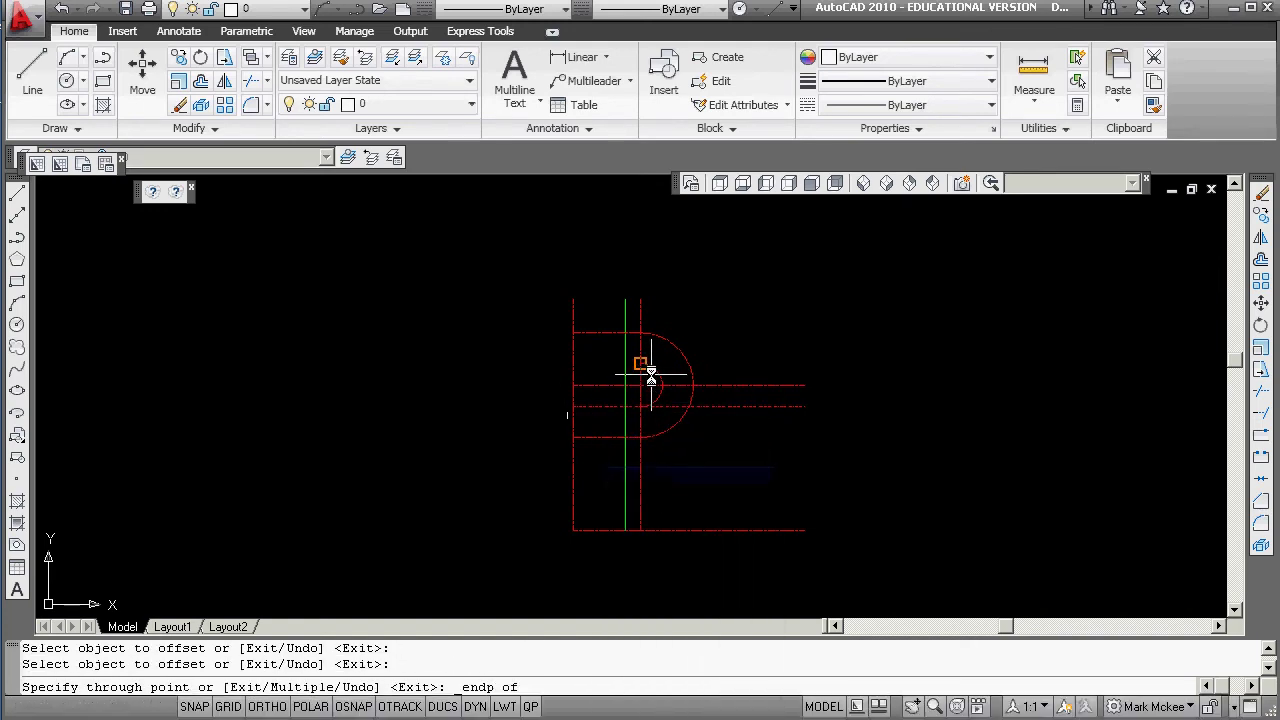
left_click(648, 366)
key("Return")
Step: Erase the small inner arc
type("e")
key("Return")
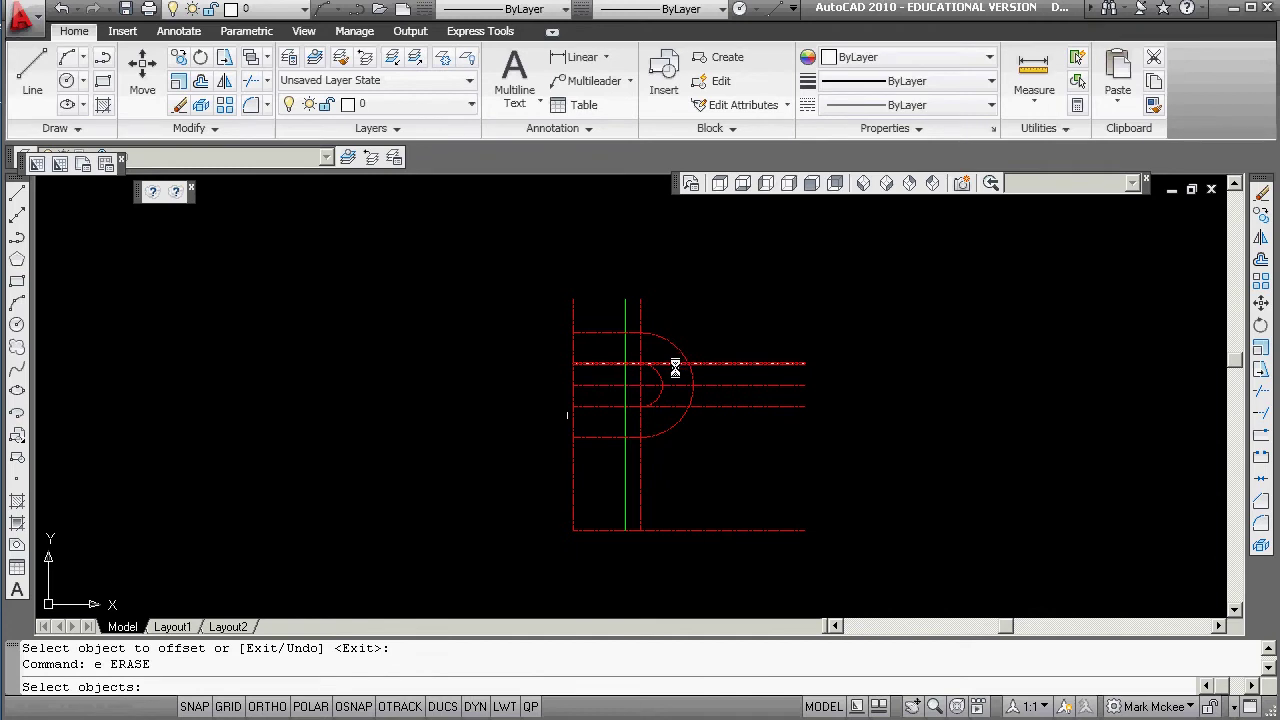
key("Escape")
type("e")
key("Return")
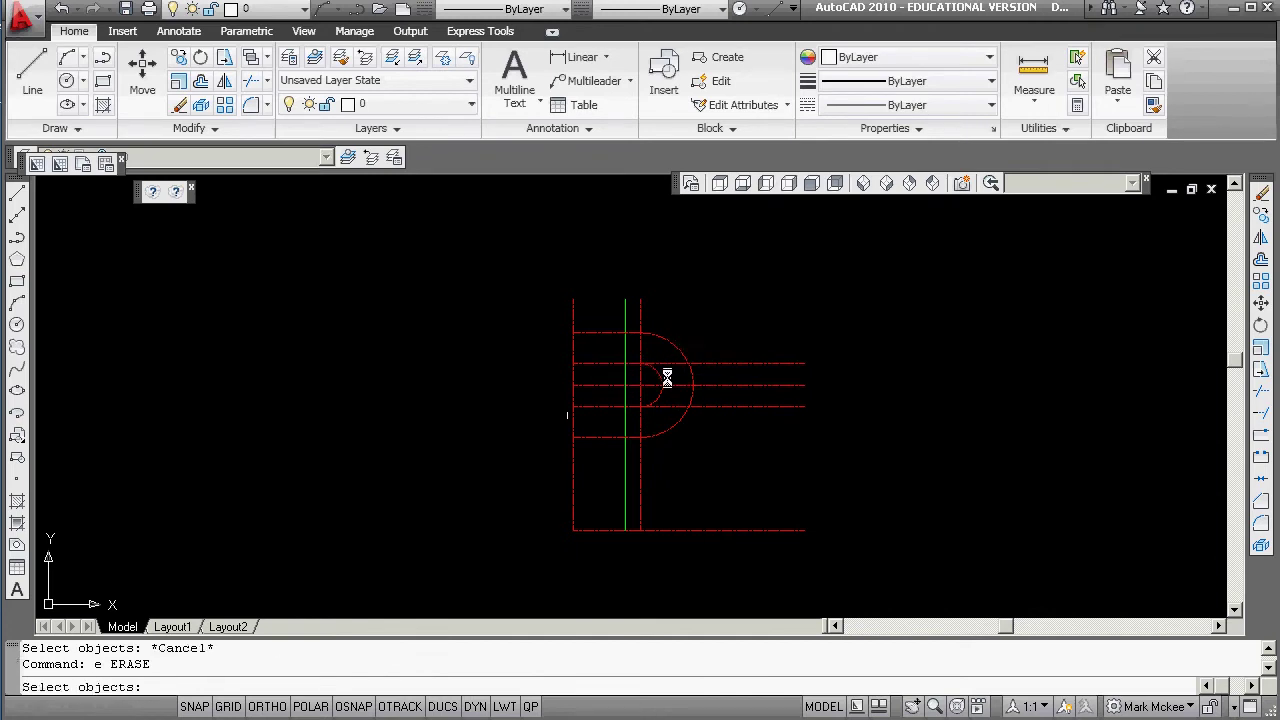
left_click(661, 375)
key("Return")
Step: Trim the three inner horizontal lines back to the rightmost vertical centerline
type("tyr")
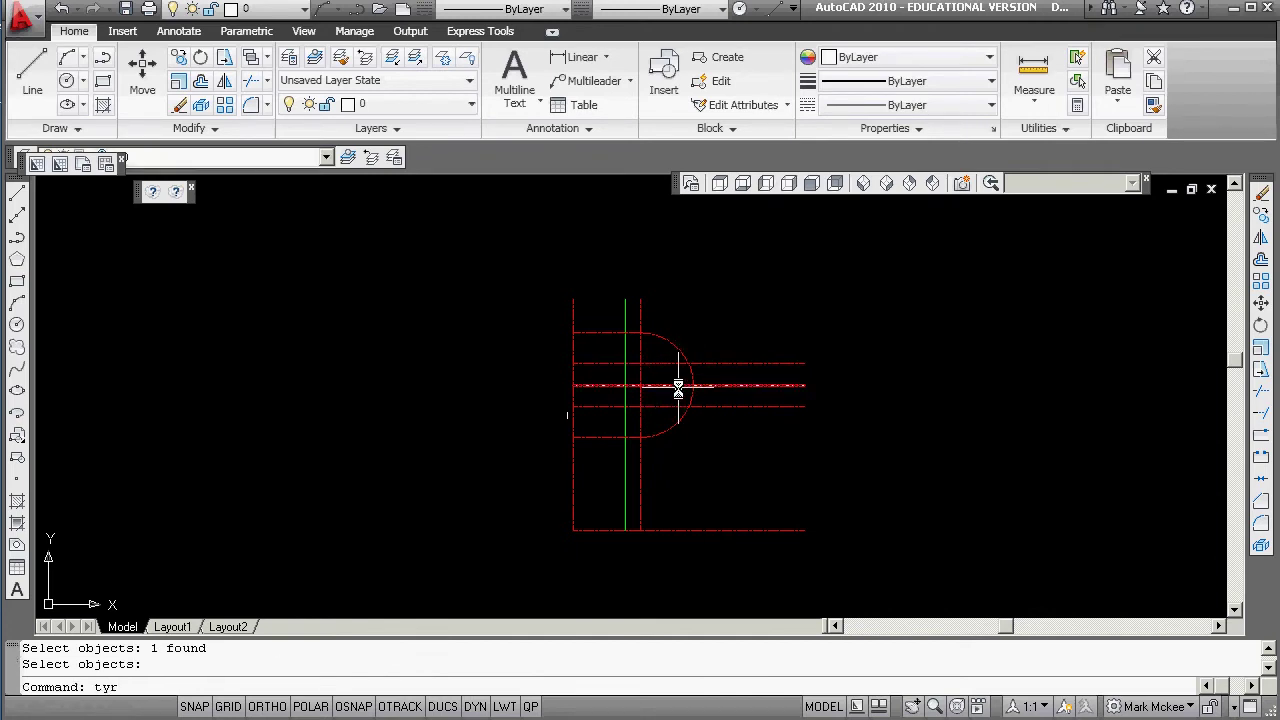
type("im")
key("Return")
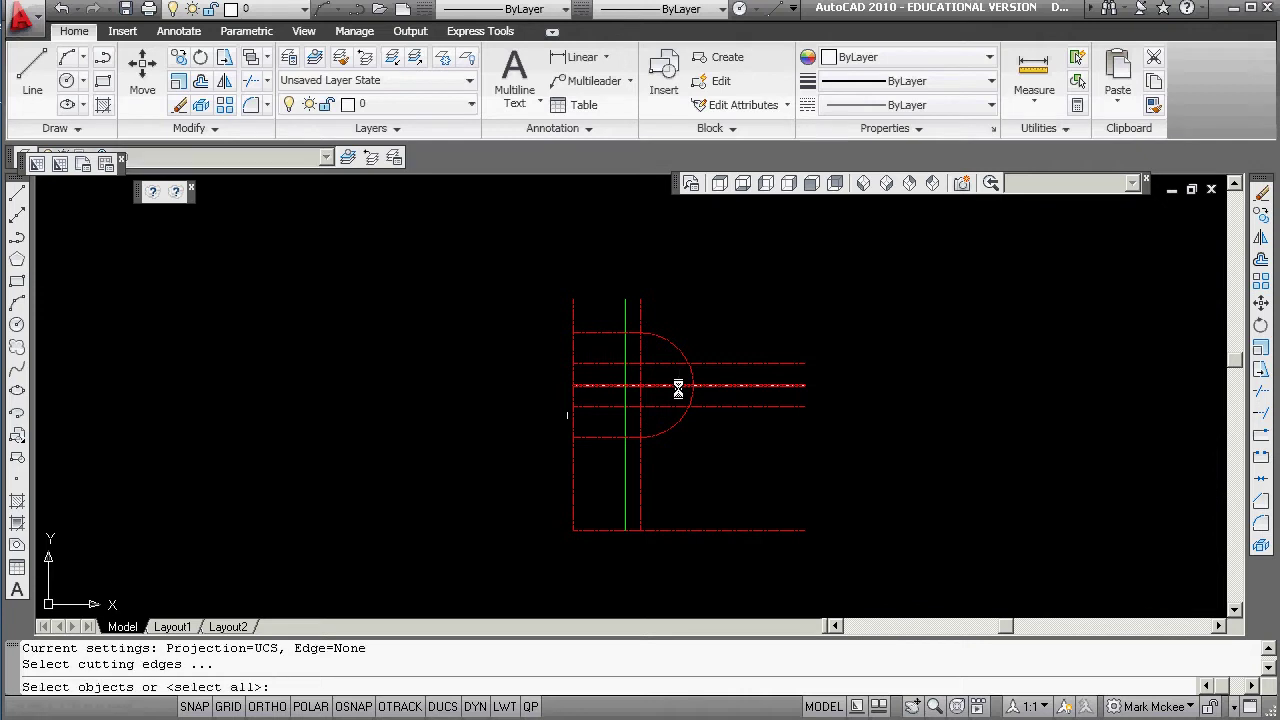
left_click(641, 376)
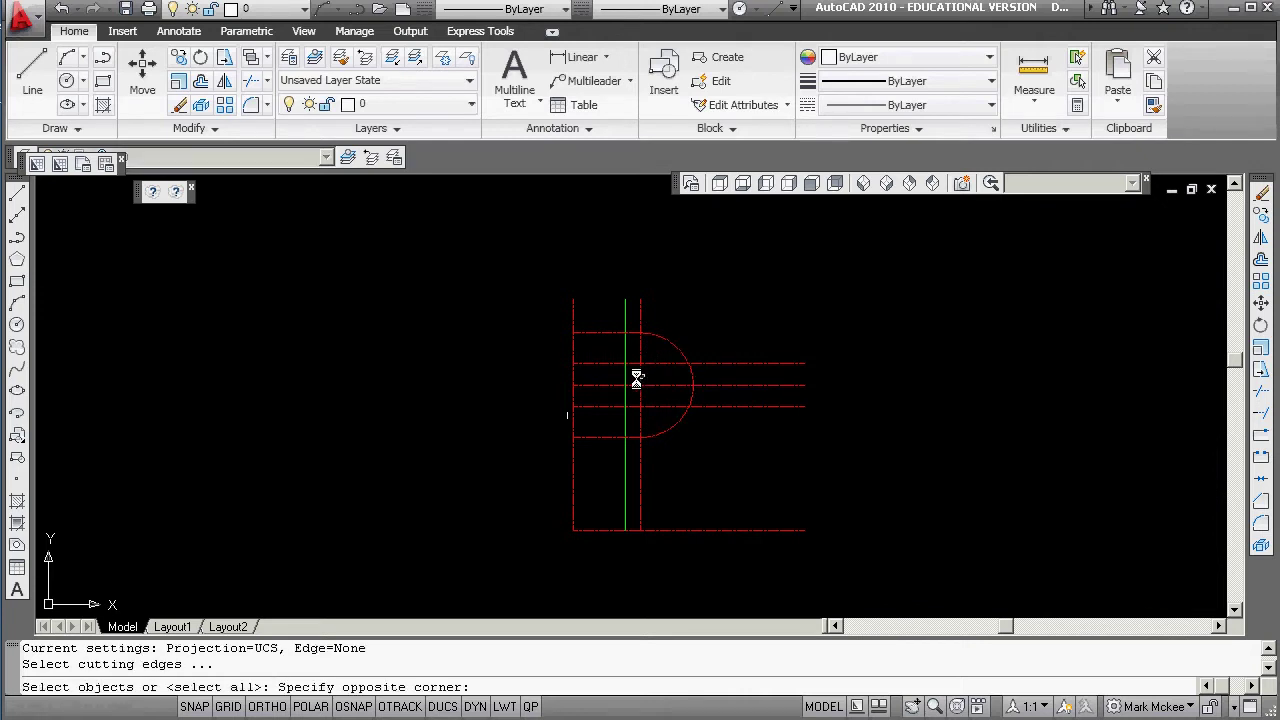
left_click(642, 379)
key("Return")
left_click(712, 364)
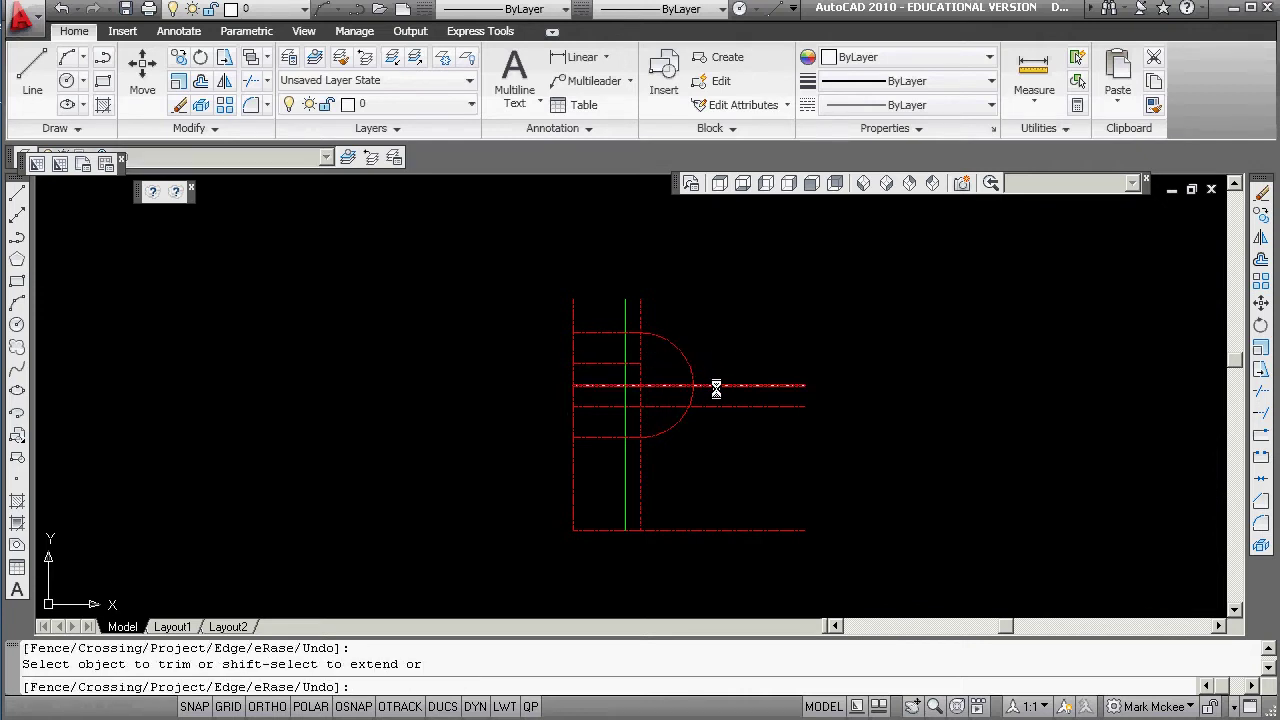
left_click(716, 386)
left_click(719, 405)
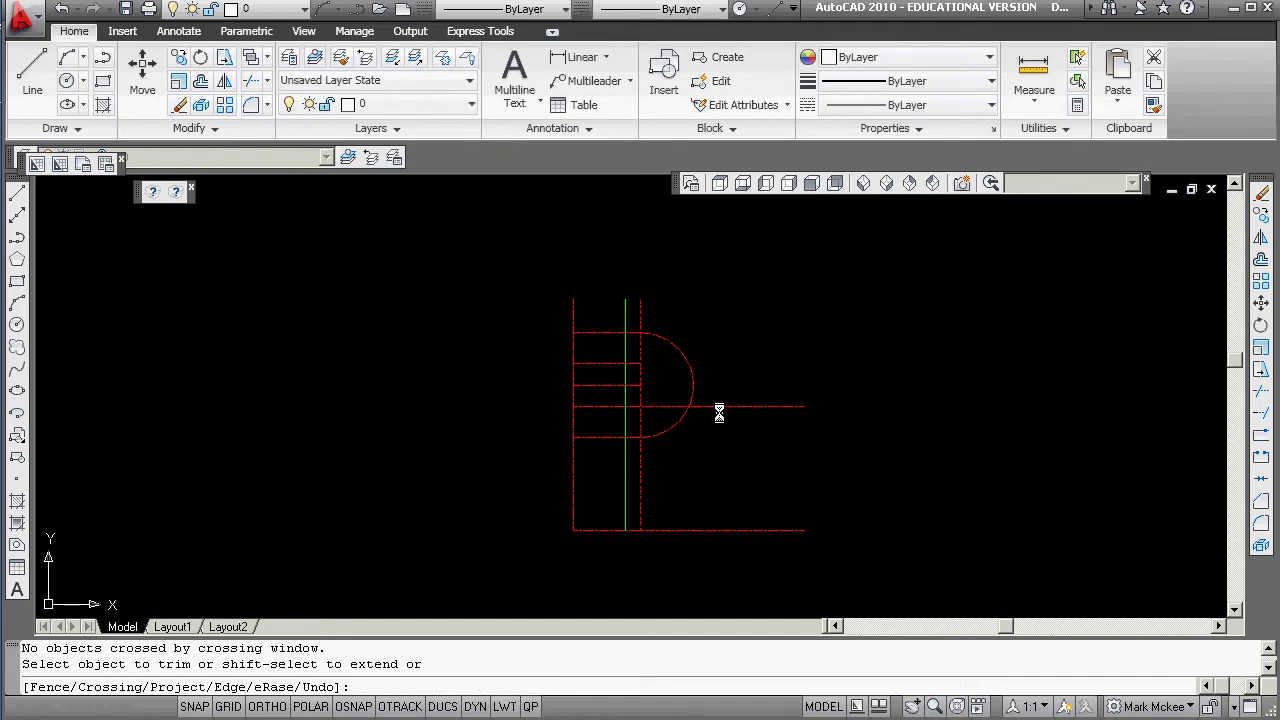
left_click(715, 406)
key("Return")
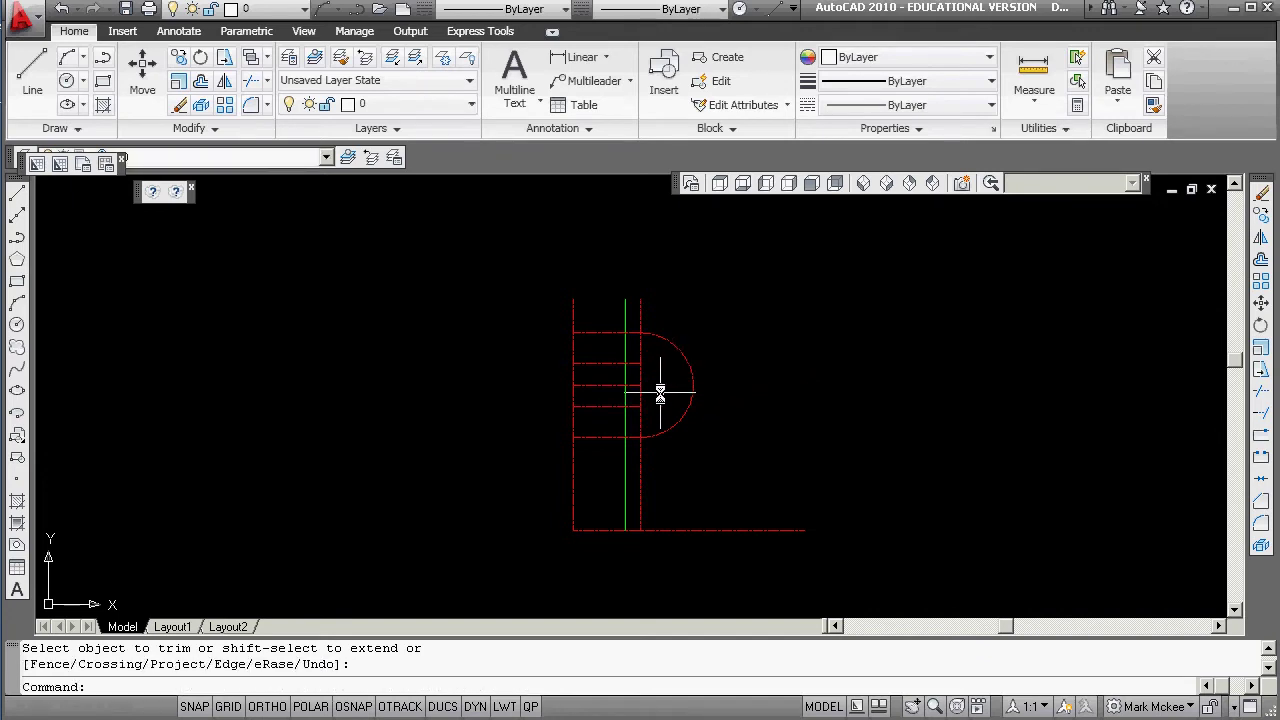
Step: Close the slot's right end by filleting the upper and lower inner horizontal lines with the fillet radius set to 0
type("f")
key("Return")
type("r")
key("Return")
type("0")
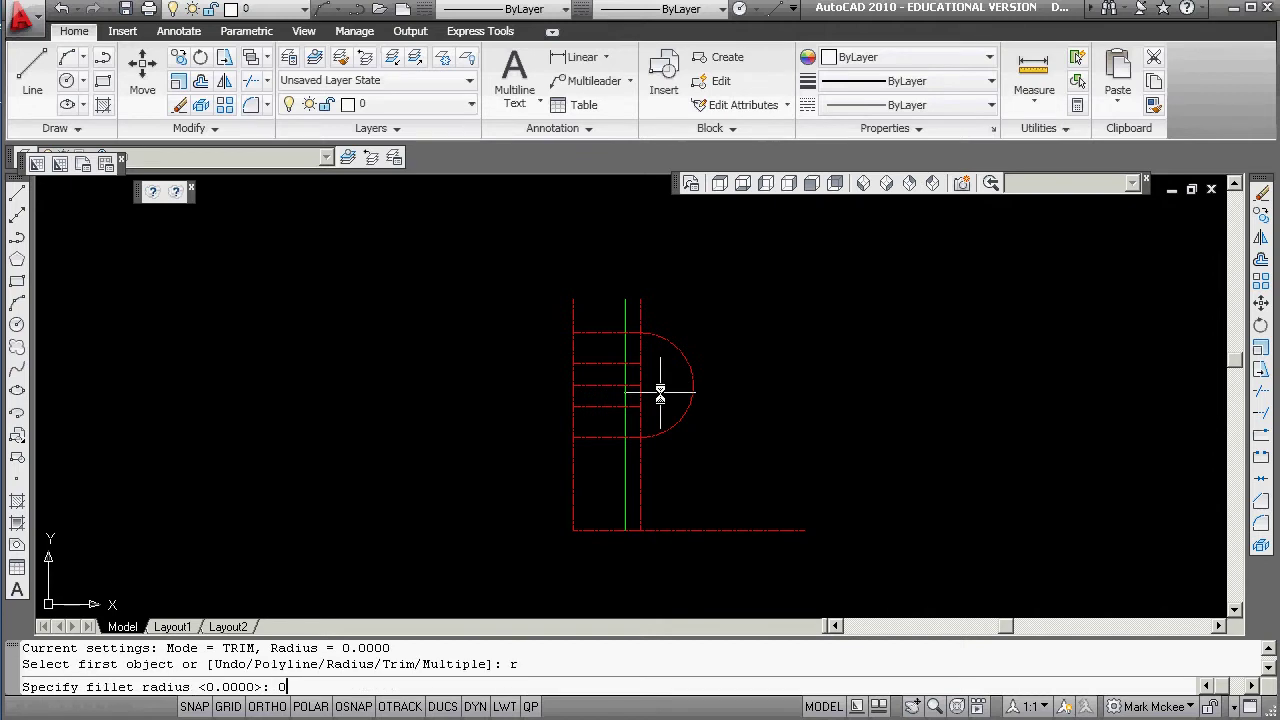
key("Return")
left_click(616, 368)
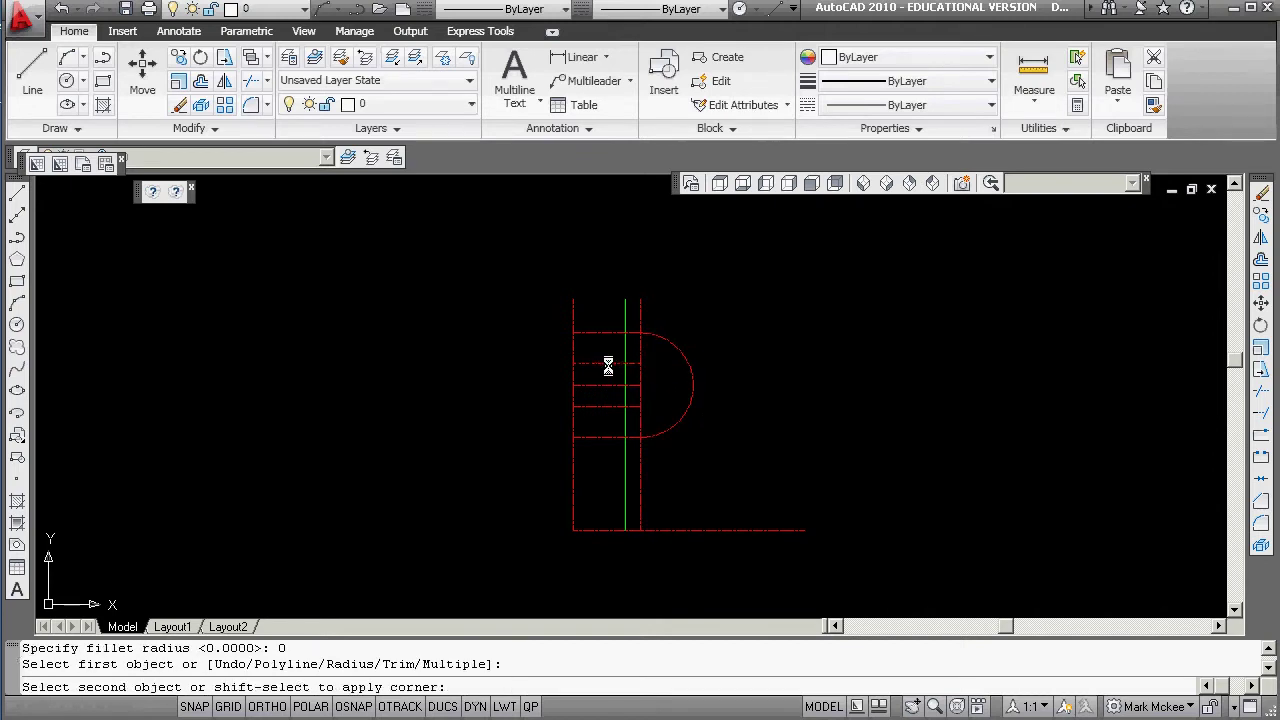
left_click(634, 410)
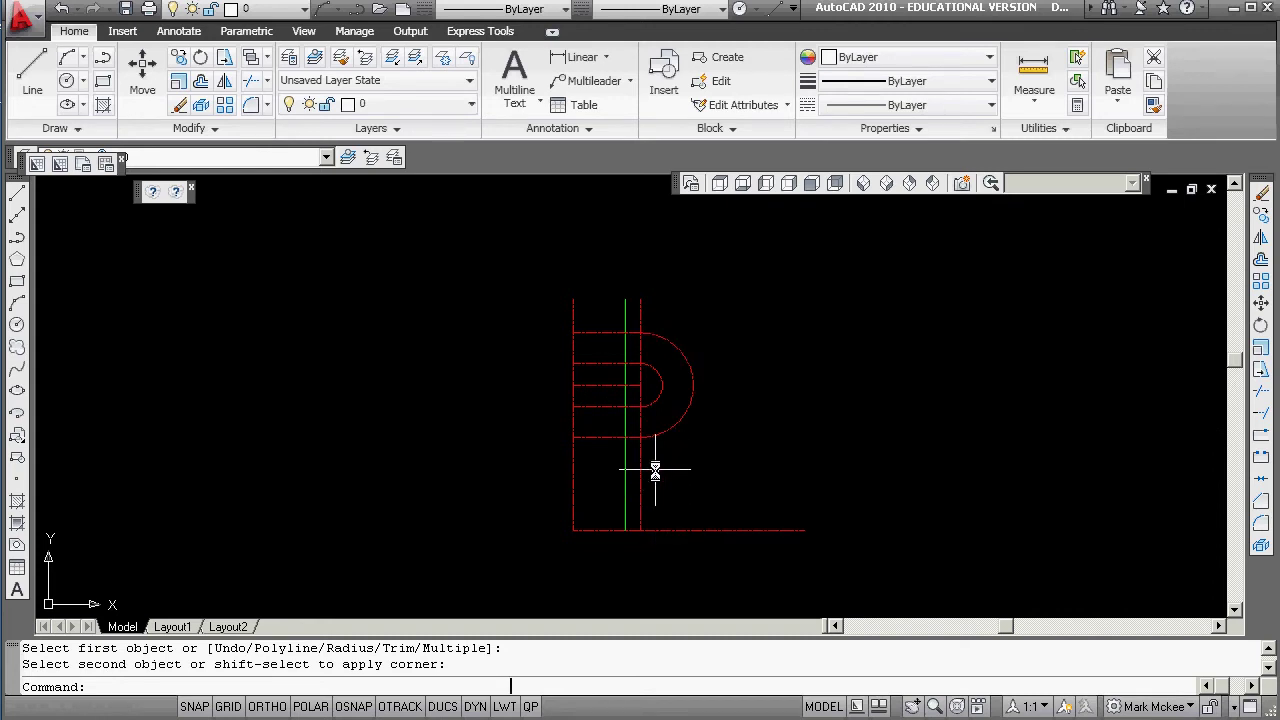
Step: Fillet the rightmost vertical centerline with the lower part of the outer arc using a radius of 0.21
key("Return")
type("r")
key("Return")
type(".21")
key("Return")
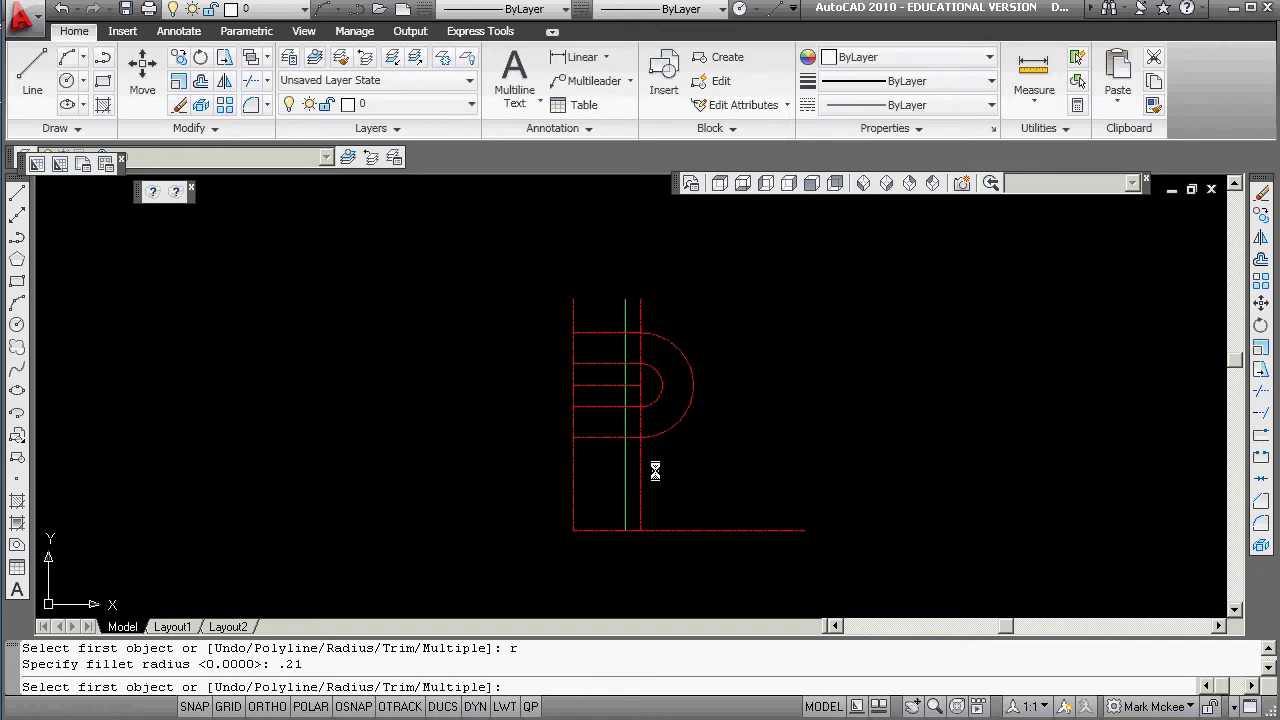
left_click(641, 455)
left_click(652, 437)
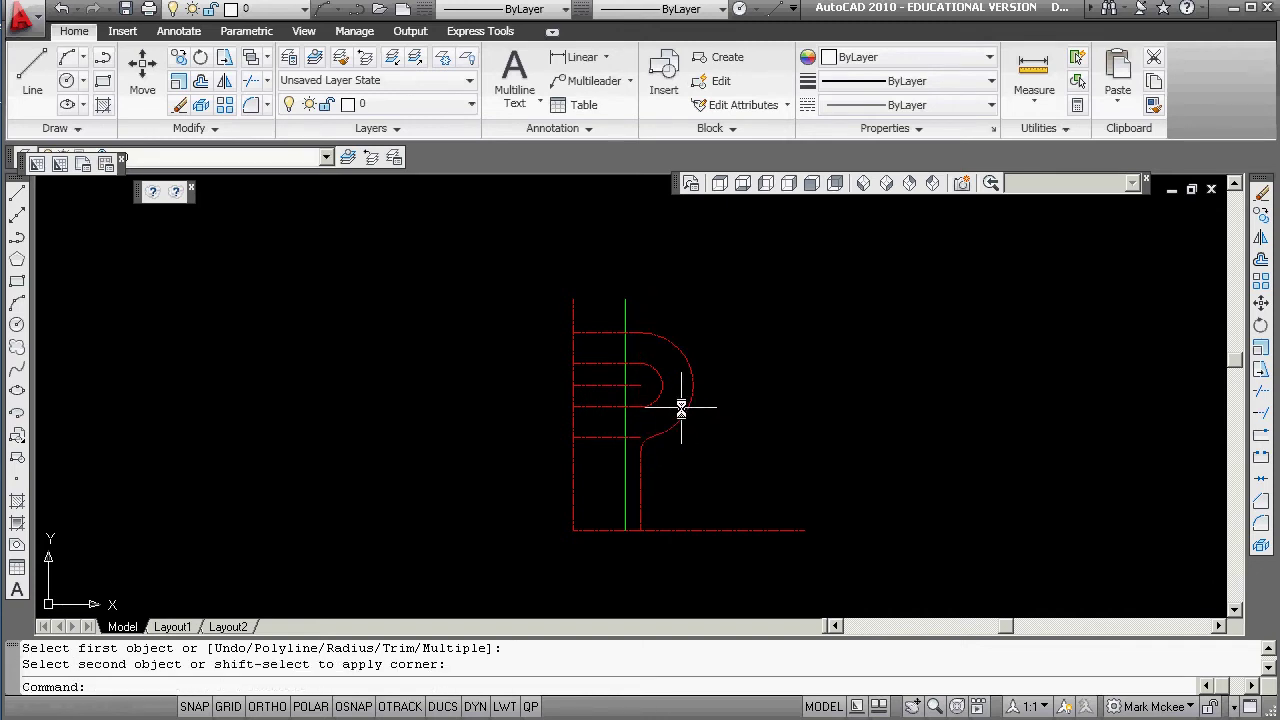
Step: Erase the lowest inner horizontal line and the slot's middle horizontal line
type("e")
key("Return")
left_click(607, 440)
key("Return")
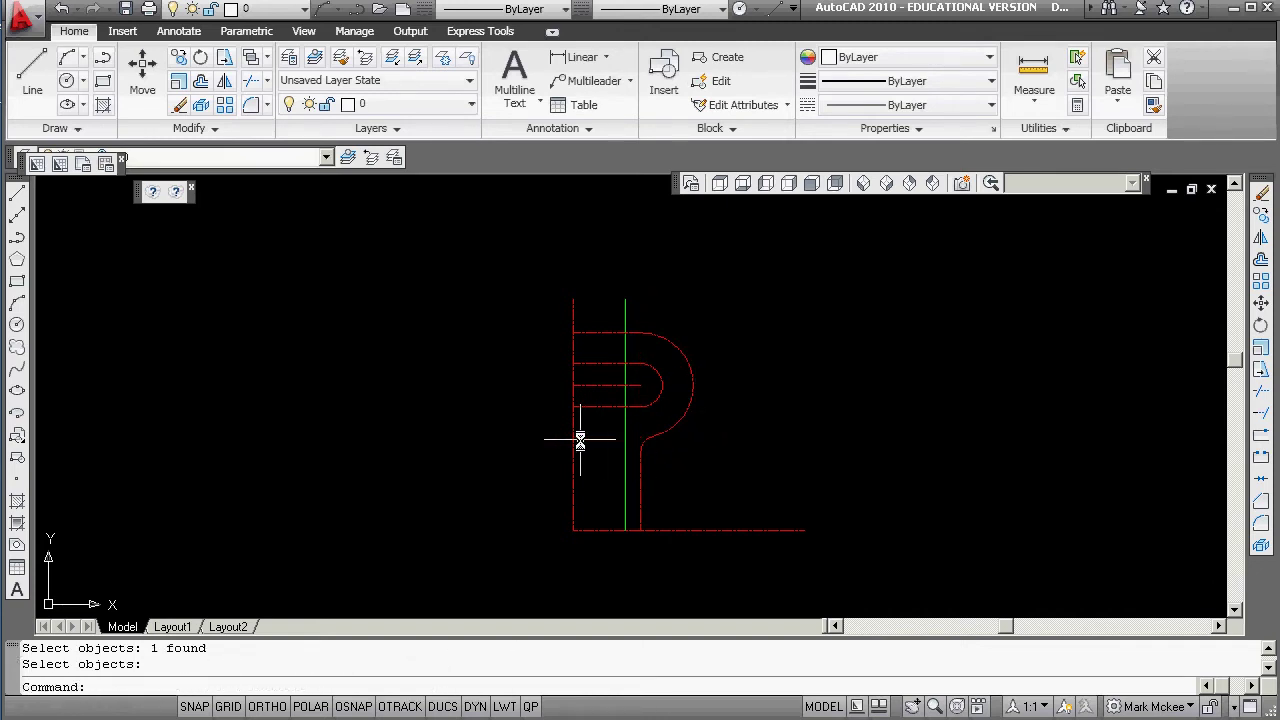
type("e")
key("Return")
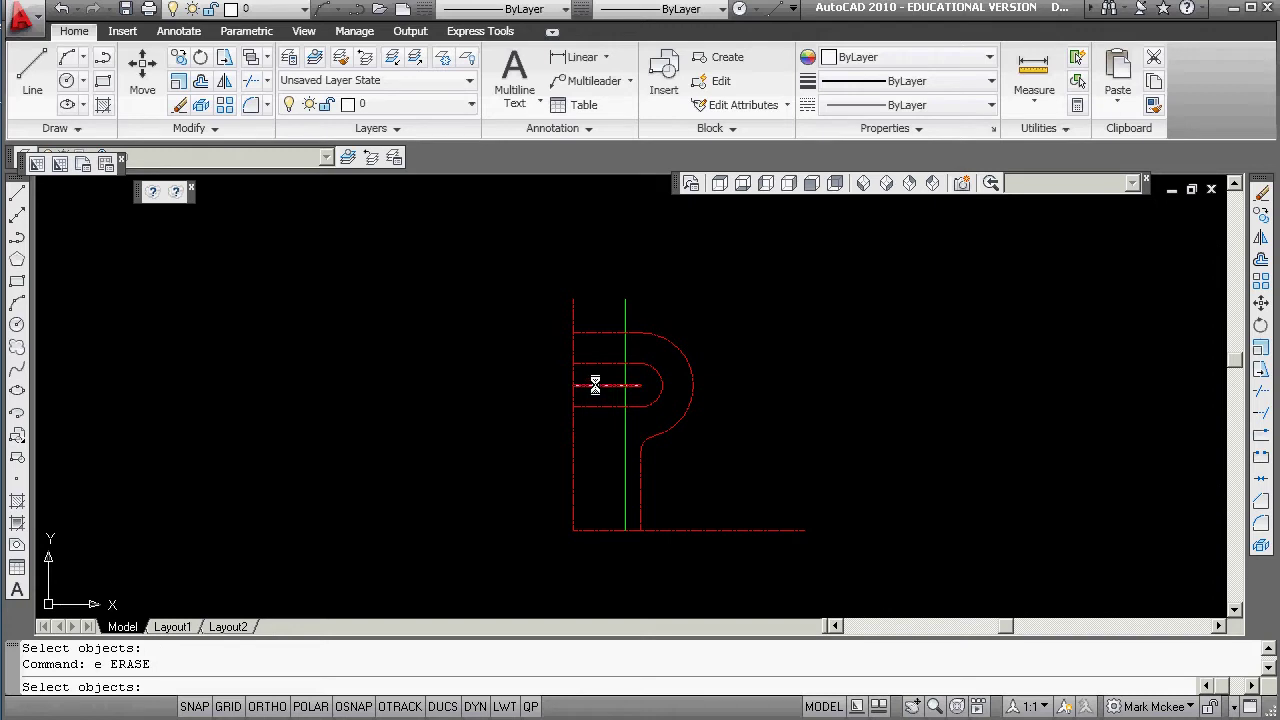
left_click(595, 385)
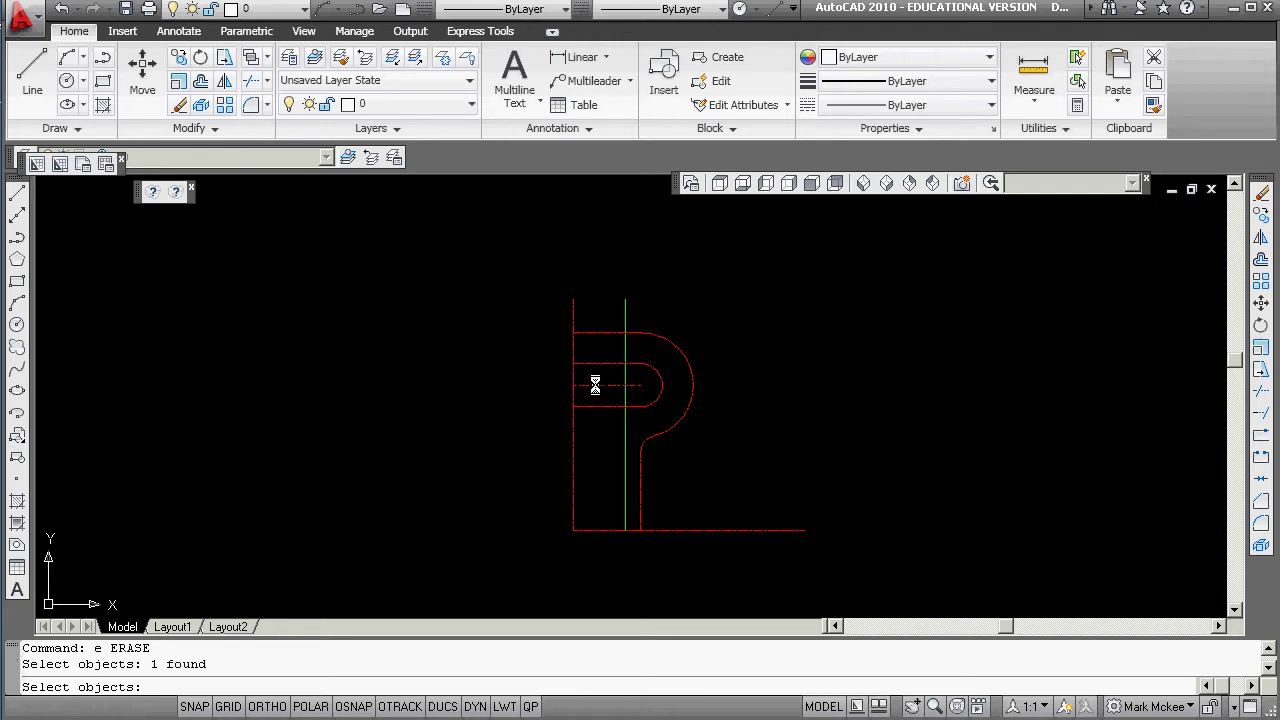
key("Return")
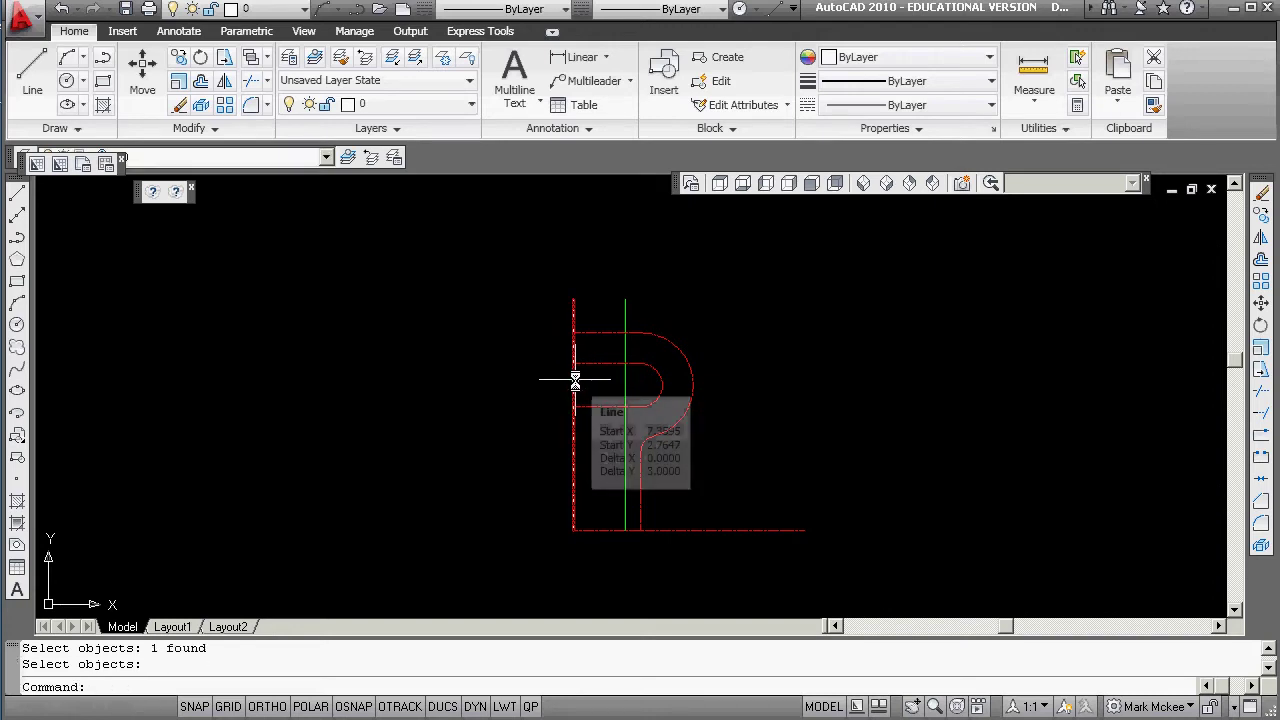
Step: Undo the two line erasures and the fillet between the rightmost vertical centerline and the outer arc
key("Return")
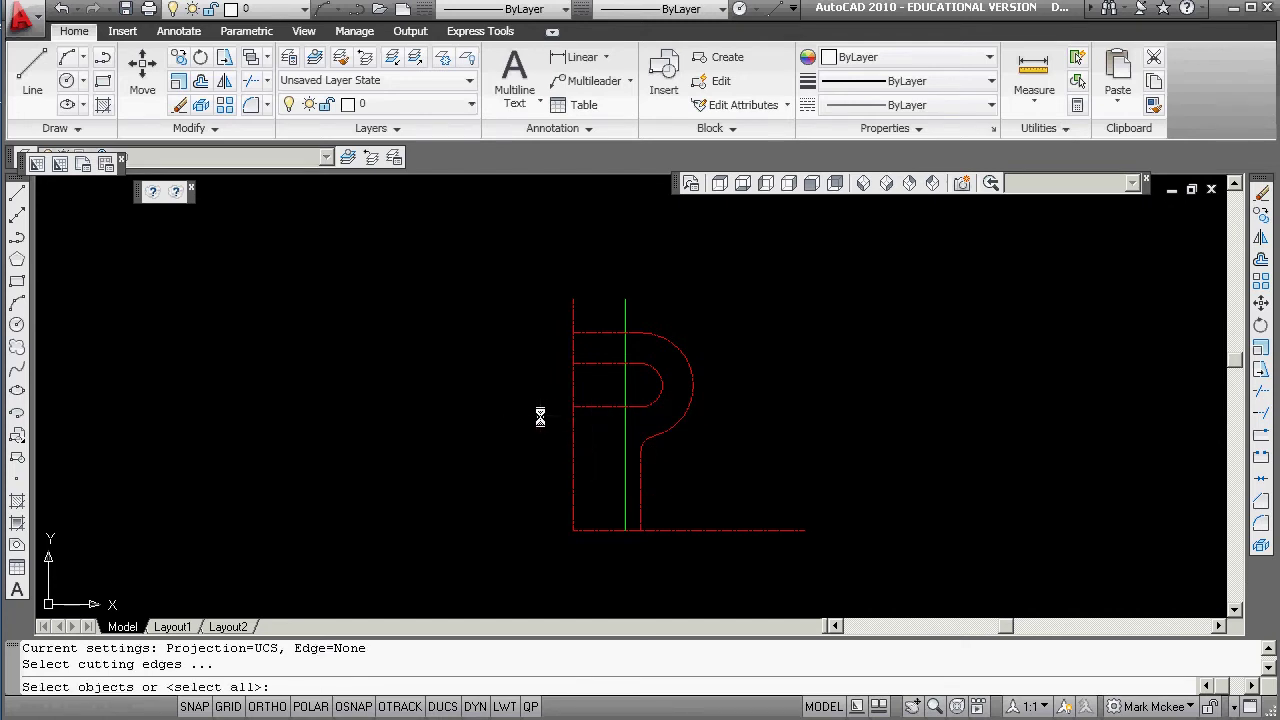
key("Escape")
key("Return")
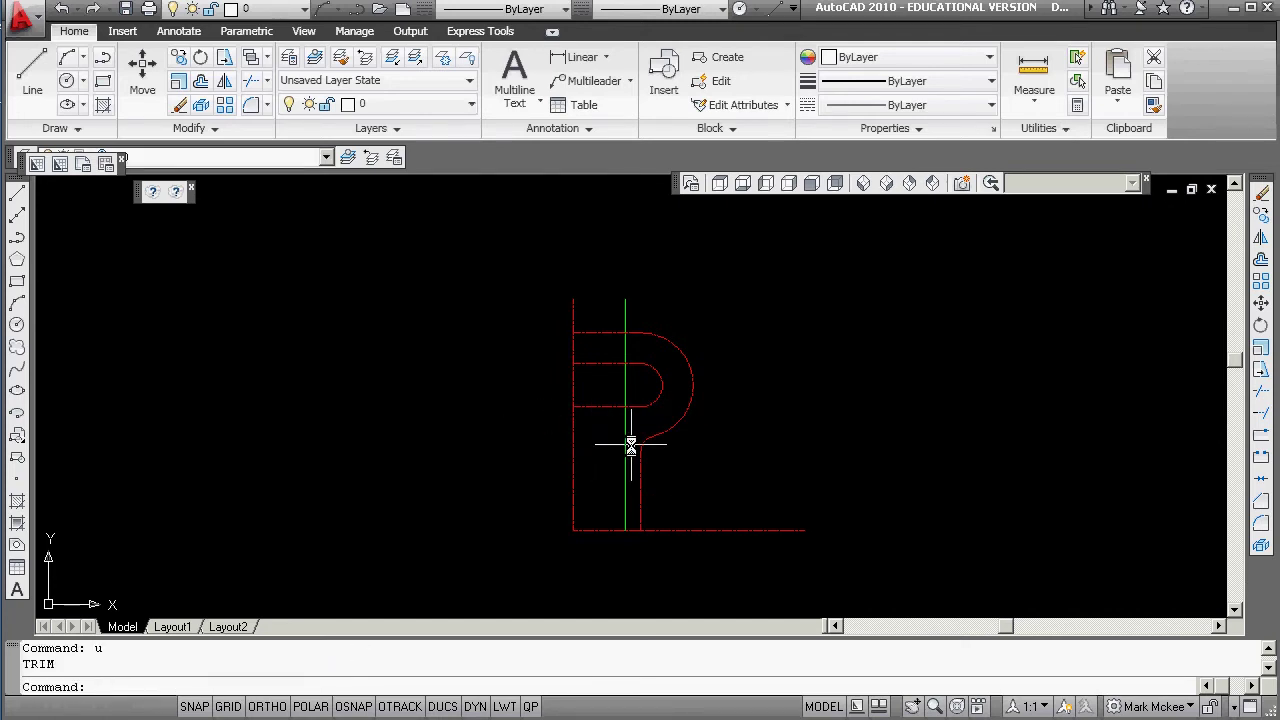
type("u")
key("Return")
type("u")
key("Return")
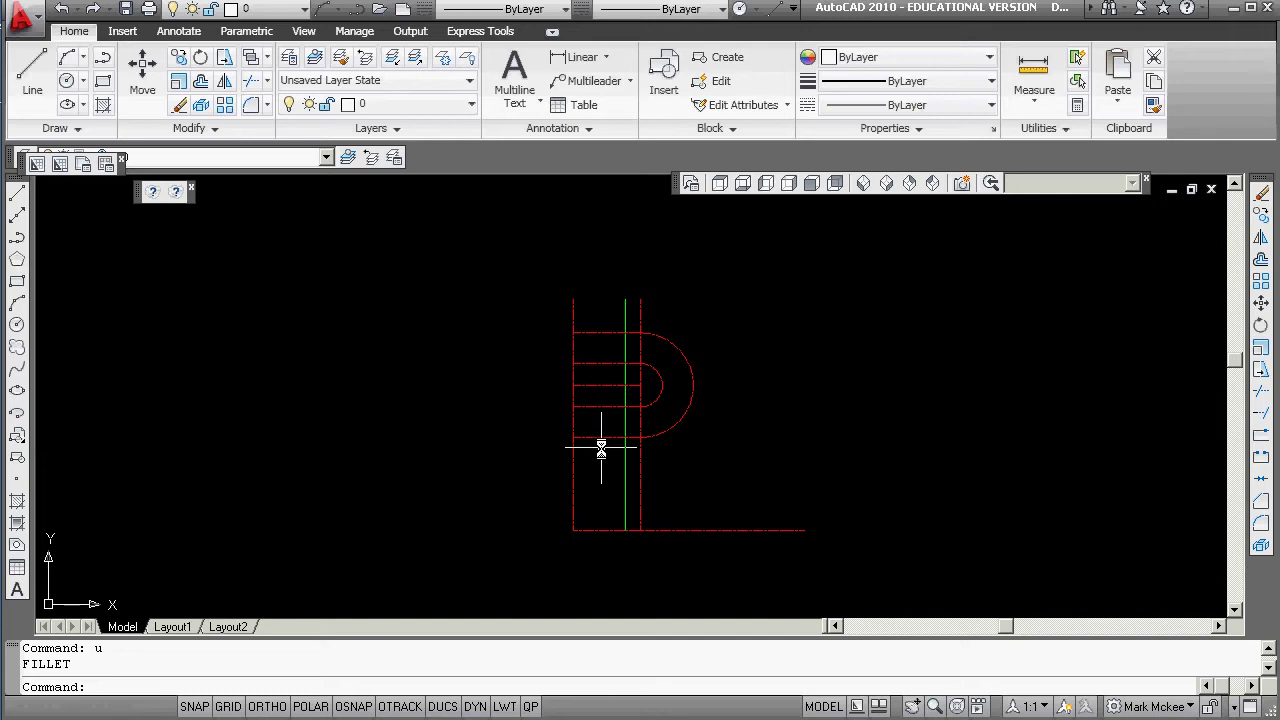
Step: Try to fillet the green vertical line with the horizontal line below the slot at a radius of 0.21
type("f")
key("Return")
type("r")
key("Return")
type(".21")
key("Return")
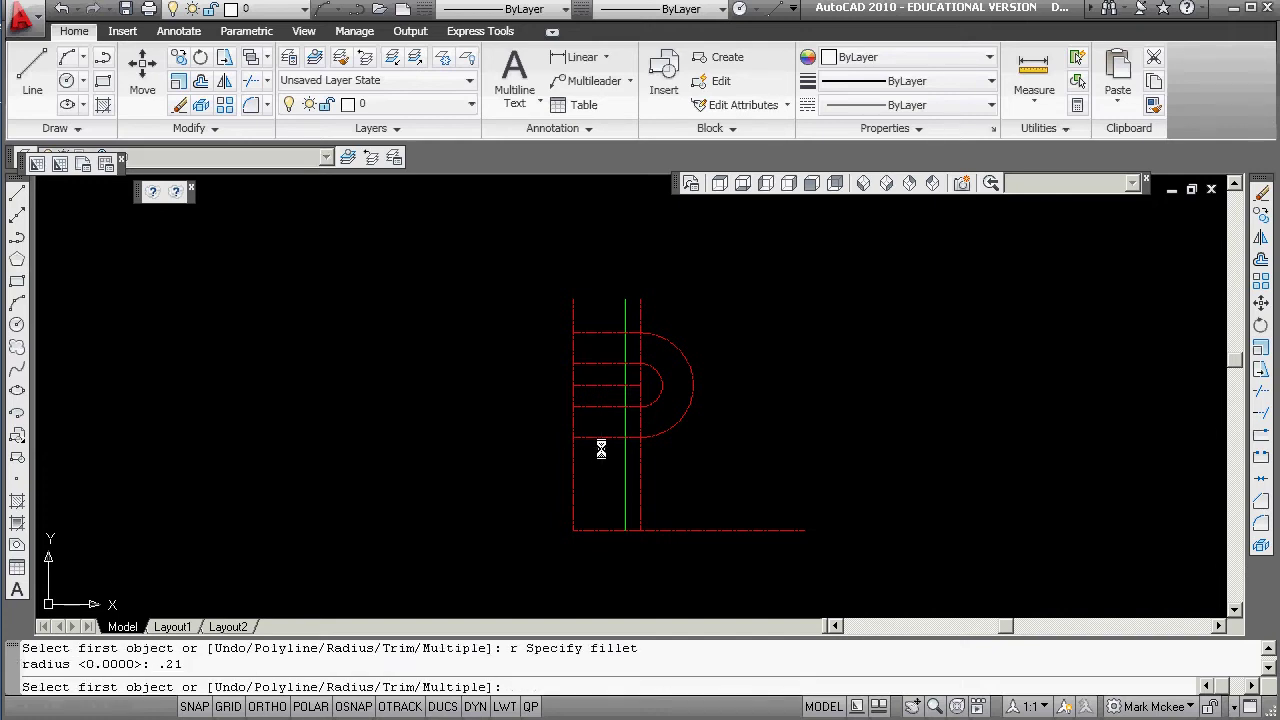
left_click(624, 456)
left_click(626, 437)
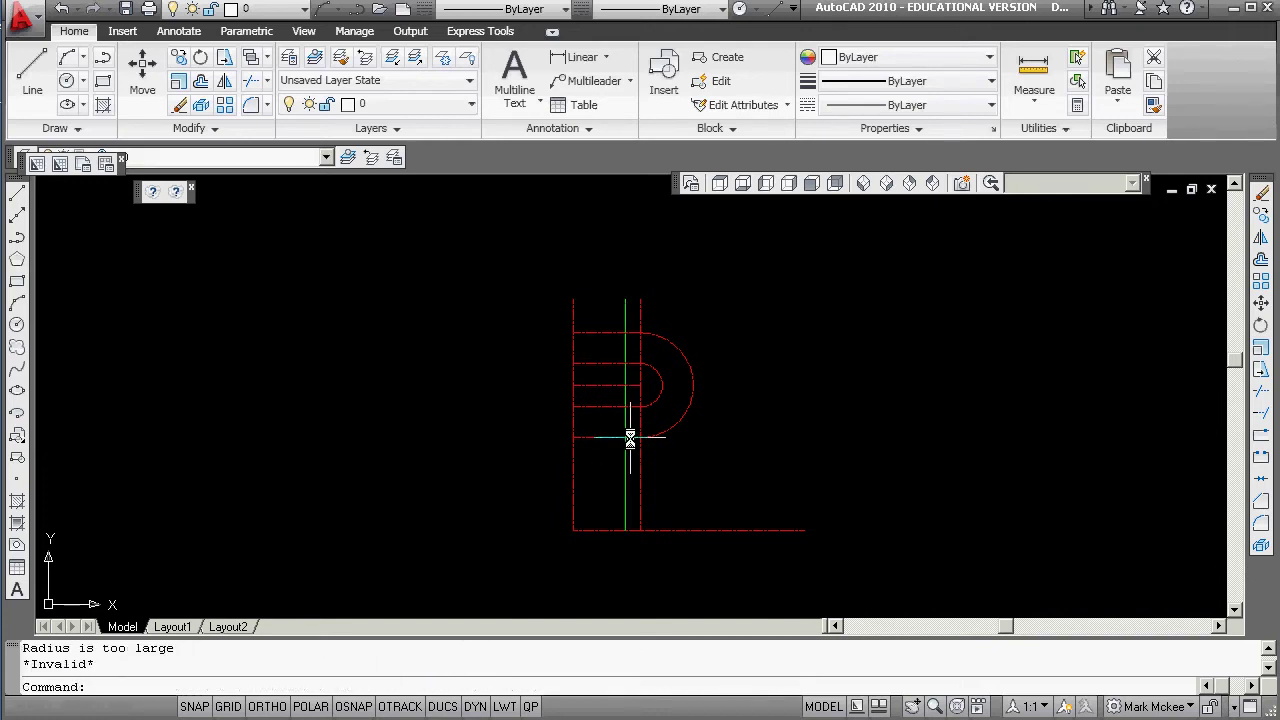
Step: Retry the 0.21 fillet, picking the horizontal line's segment between the green line and the rightmost centerline
scroll(620, 467, "up", 4)
type("f")
key("Return")
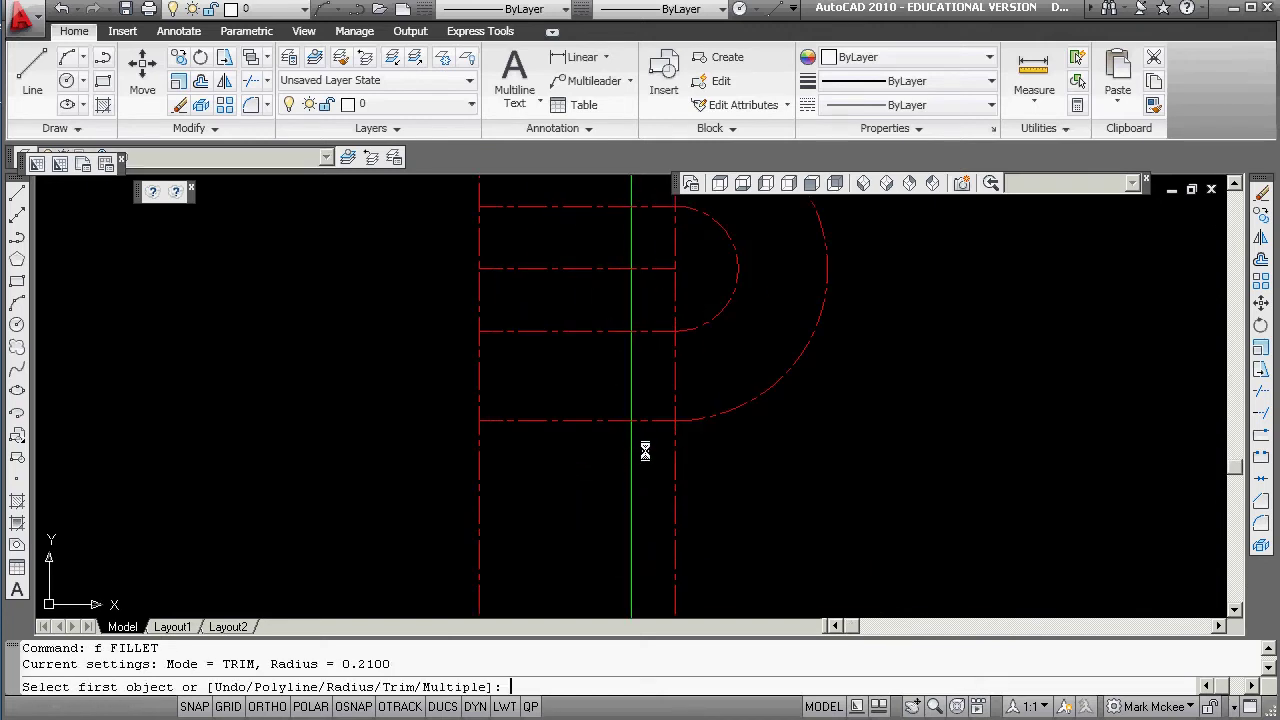
type("r")
key("Return")
type(".21")
key("Return")
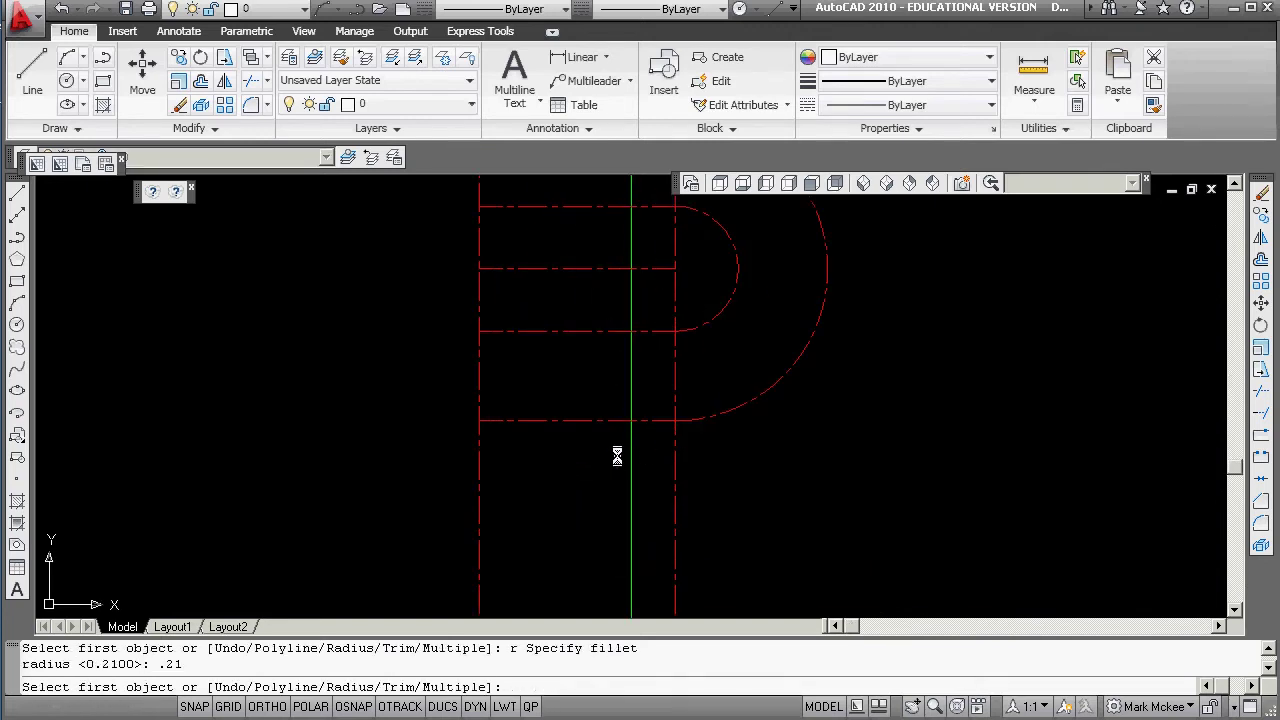
left_click(632, 450)
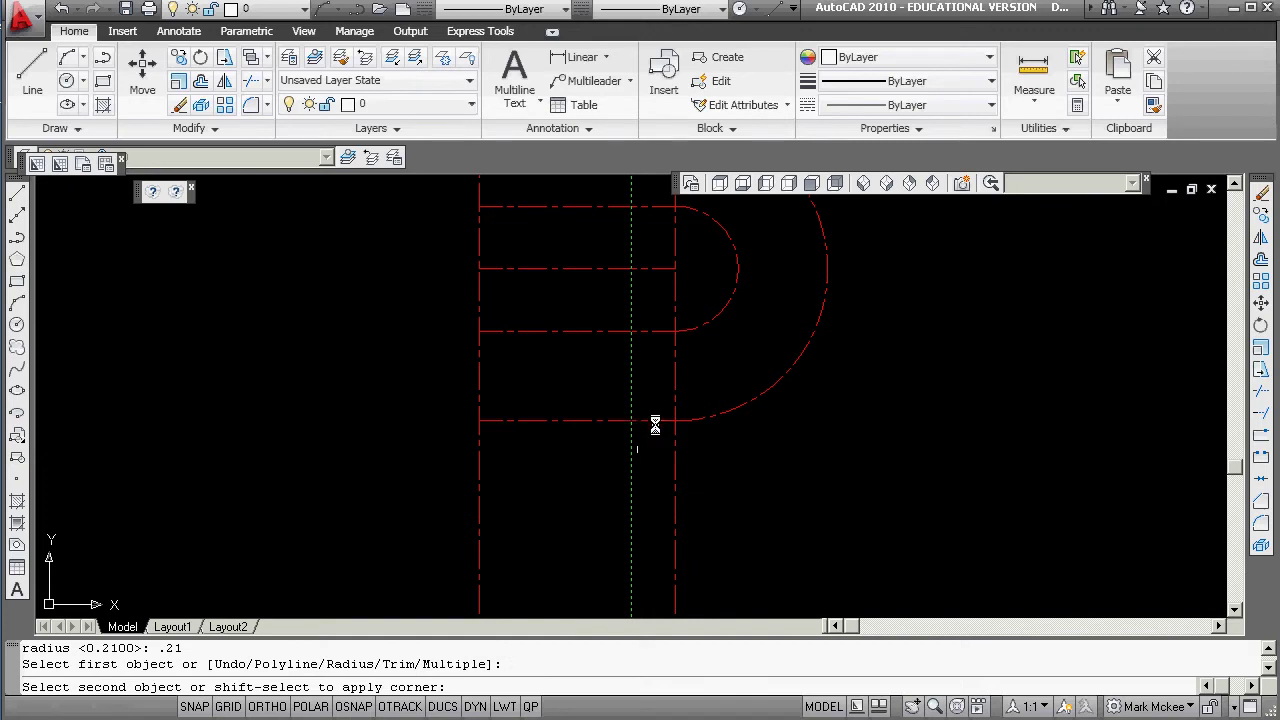
left_click(652, 422)
Step: Fillet the green vertical line with the lower part of the outer arc using a radius of 0.21
type("f")
key("Return")
type("r")
key("Return")
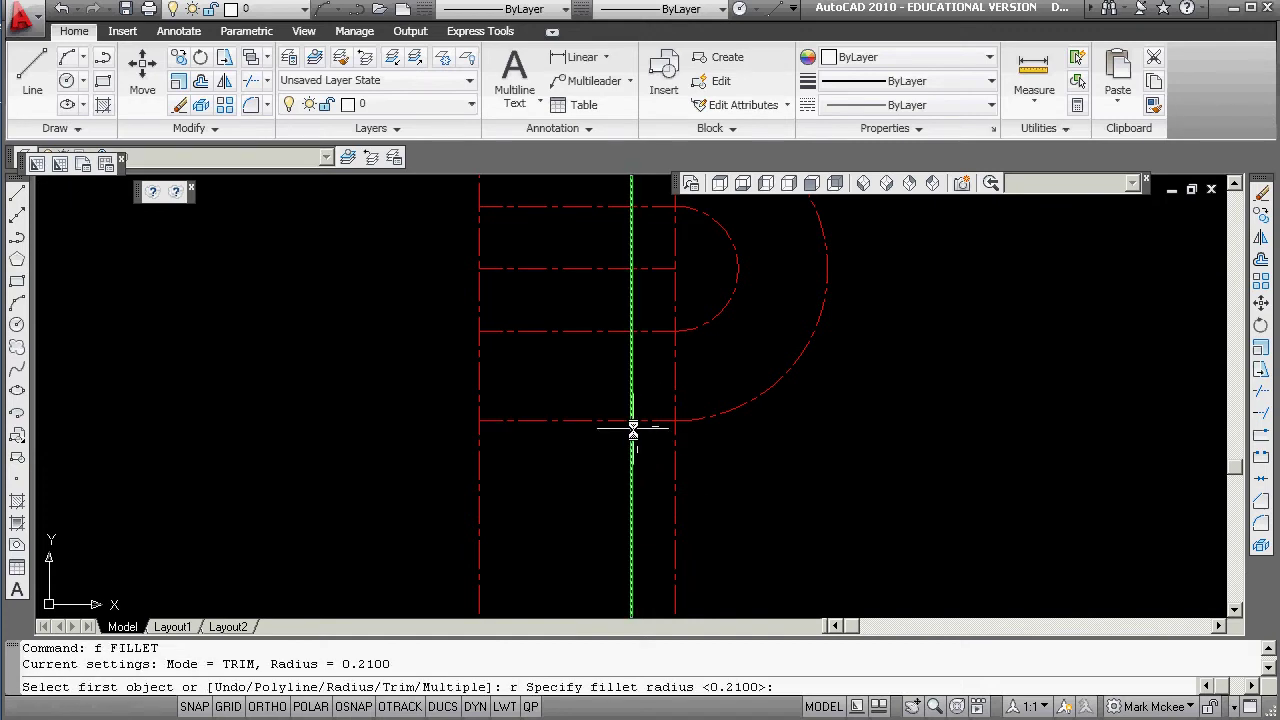
type(".21")
key("Return")
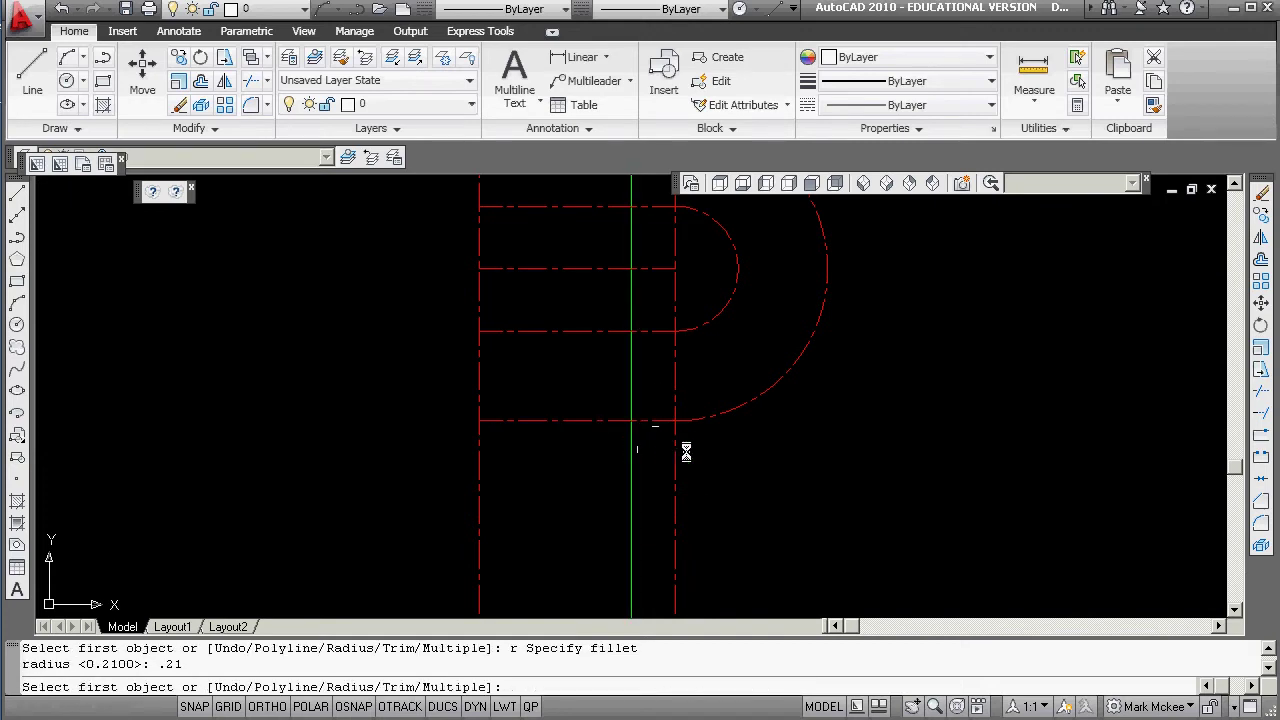
left_click(634, 468)
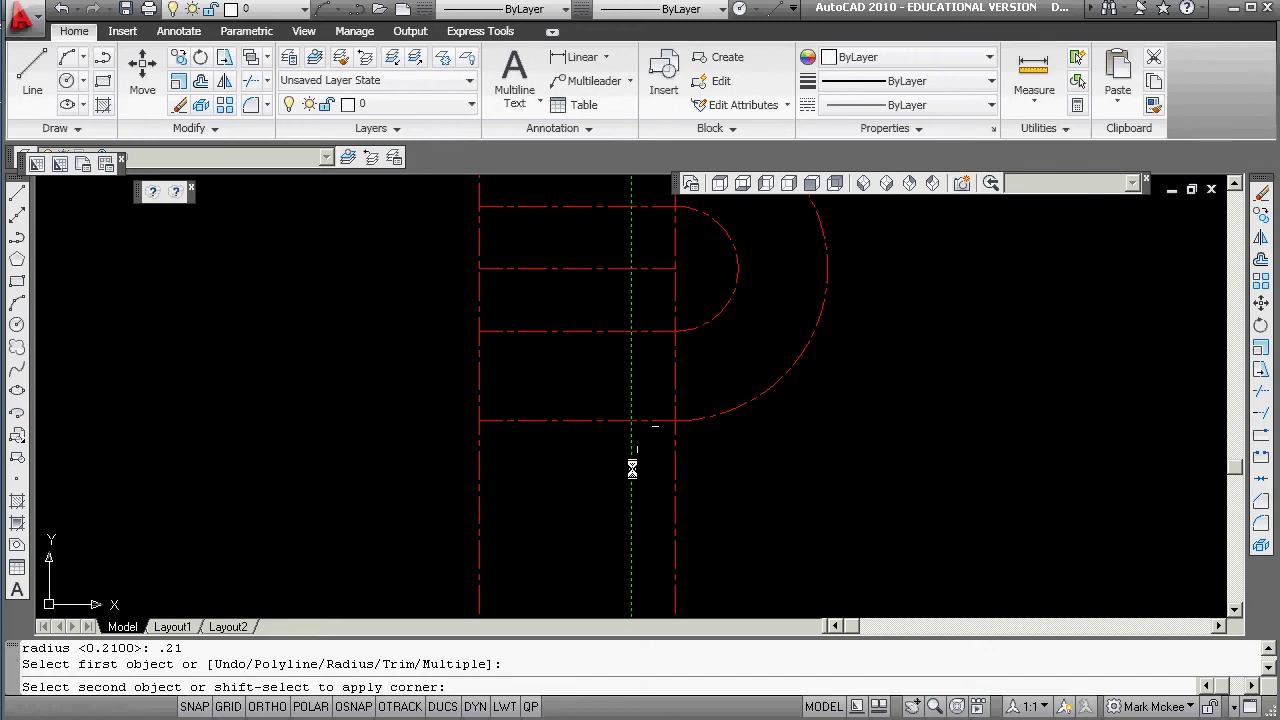
left_click(723, 415)
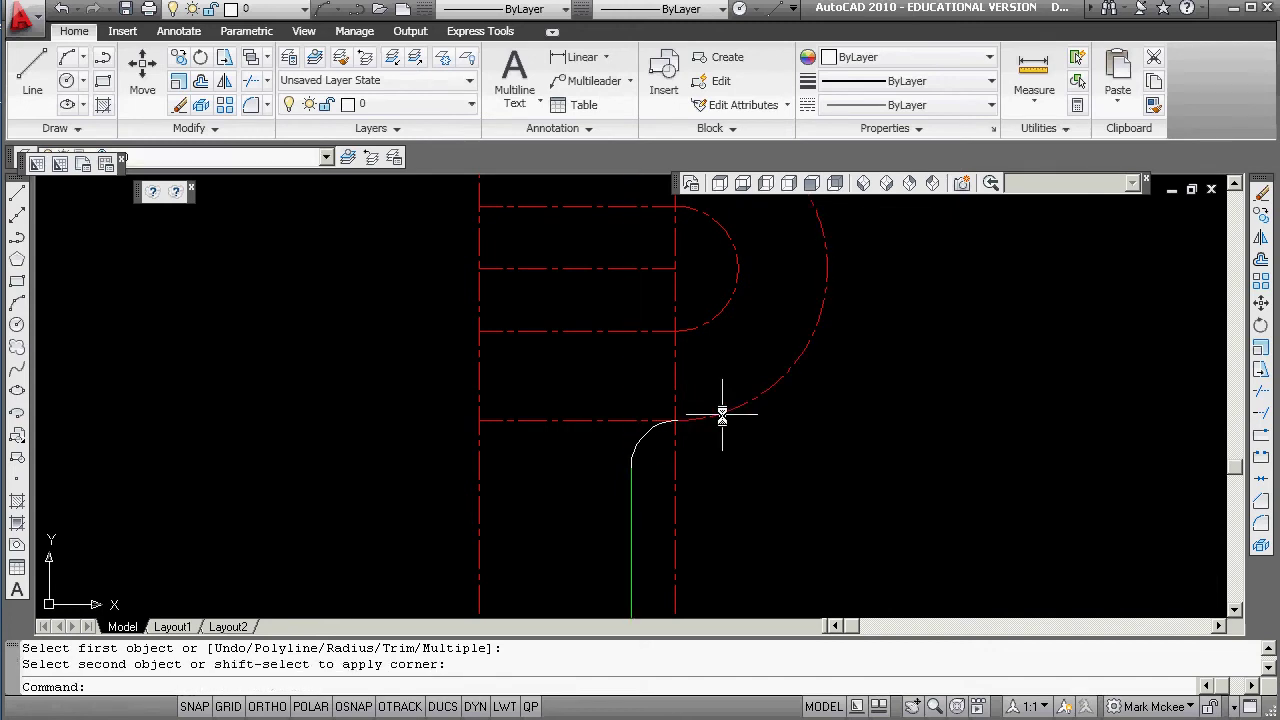
Step: Erase the horizontal line below the slot that meets the outer arc's lower end
type("e")
key("Return")
left_click(602, 421)
key("Return")
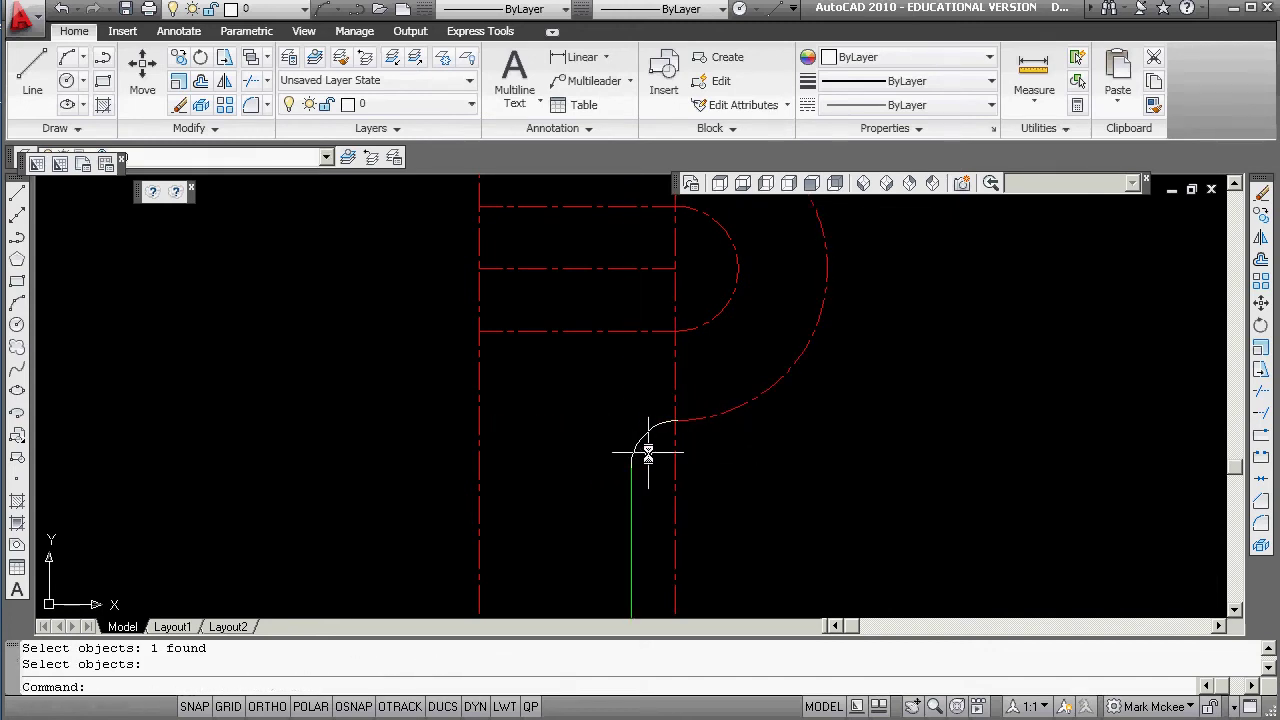
scroll(640, 443, "down", 3)
middle_click_drag(630, 443, 583, 457)
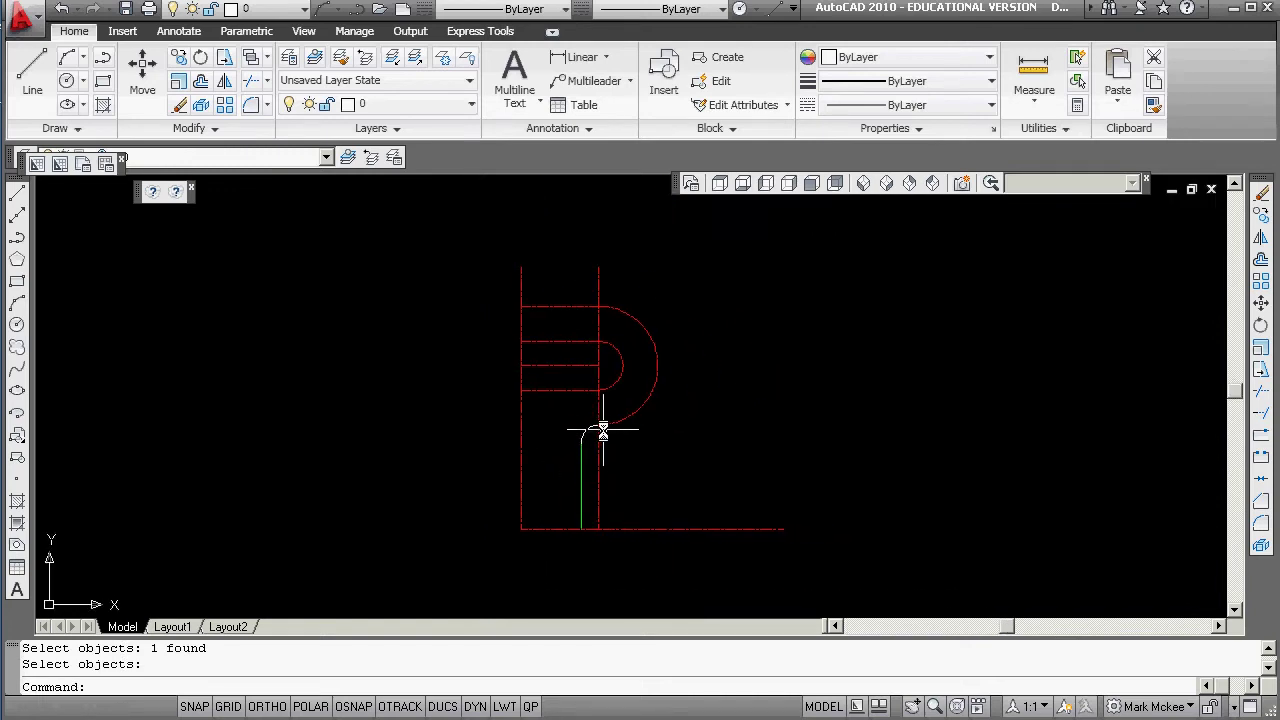
type("f")
key("Return")
type("r")
key("Return")
key("Return")
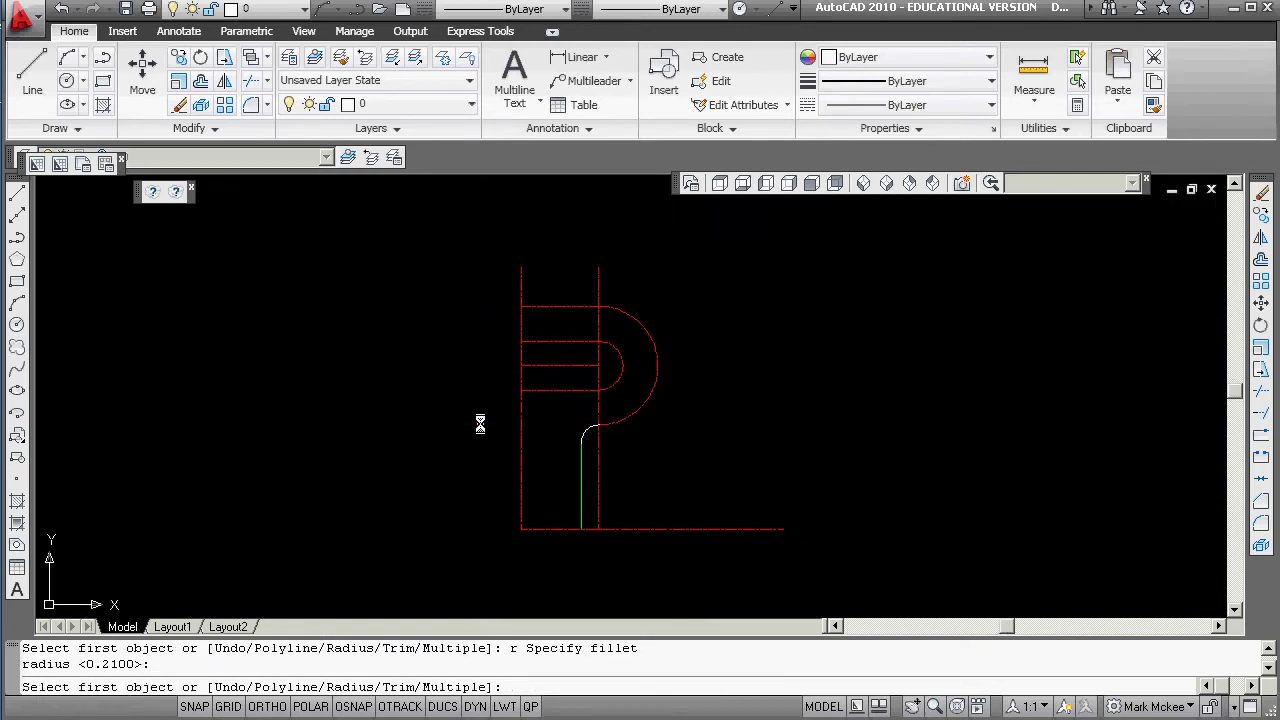
key("Escape")
Step: Join the bottom horizontal line and the green vertical line in a sharp corner with Fillet, keeping the bottom line's left part
type("f")
key("Return")
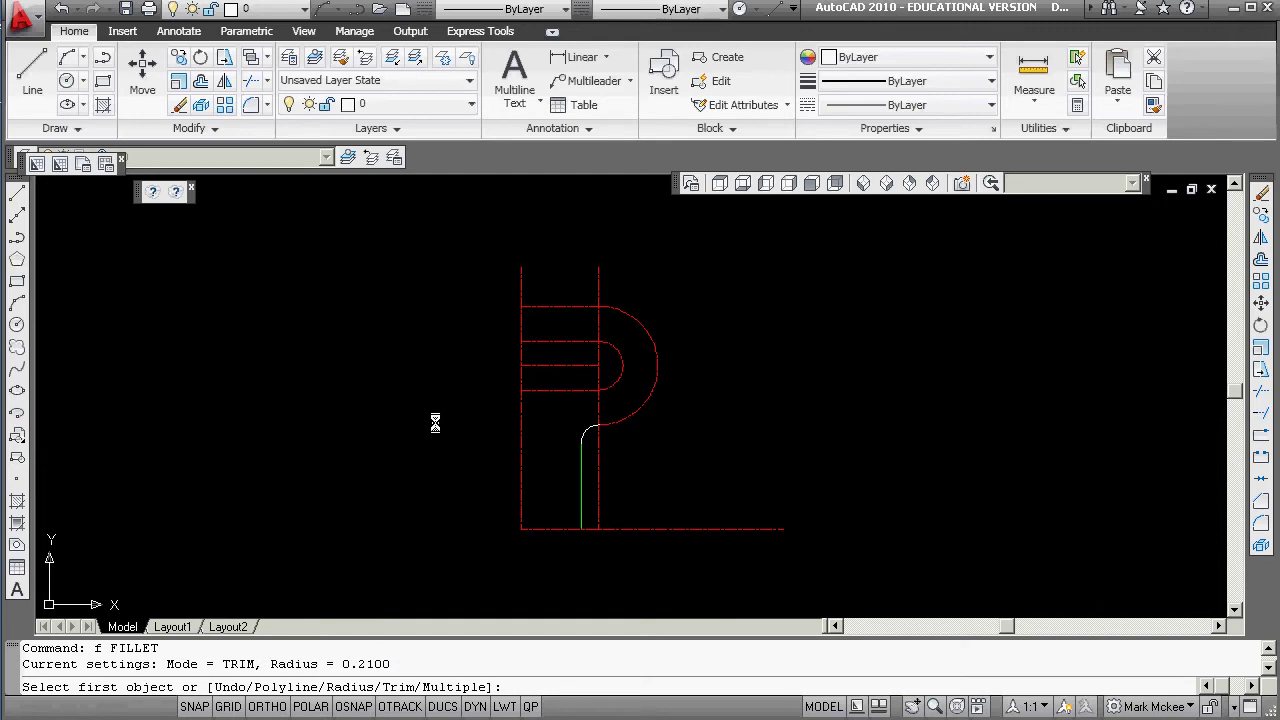
left_click(552, 529)
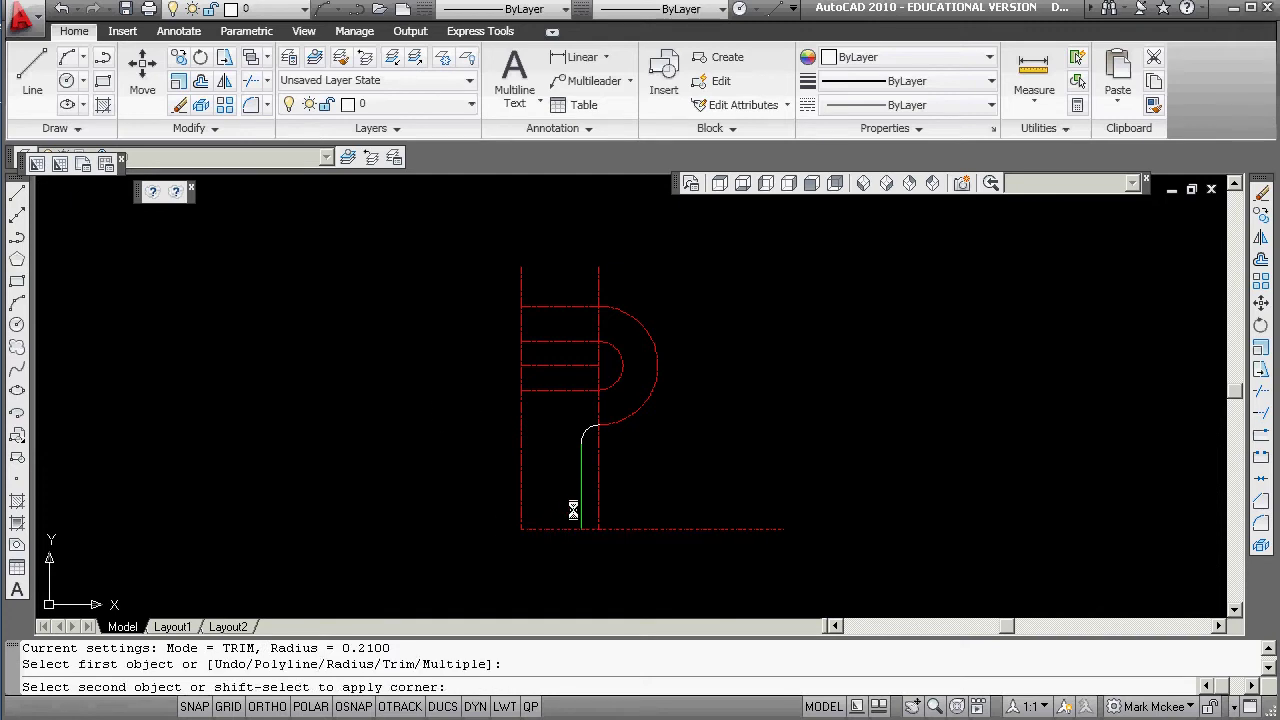
left_click(579, 503)
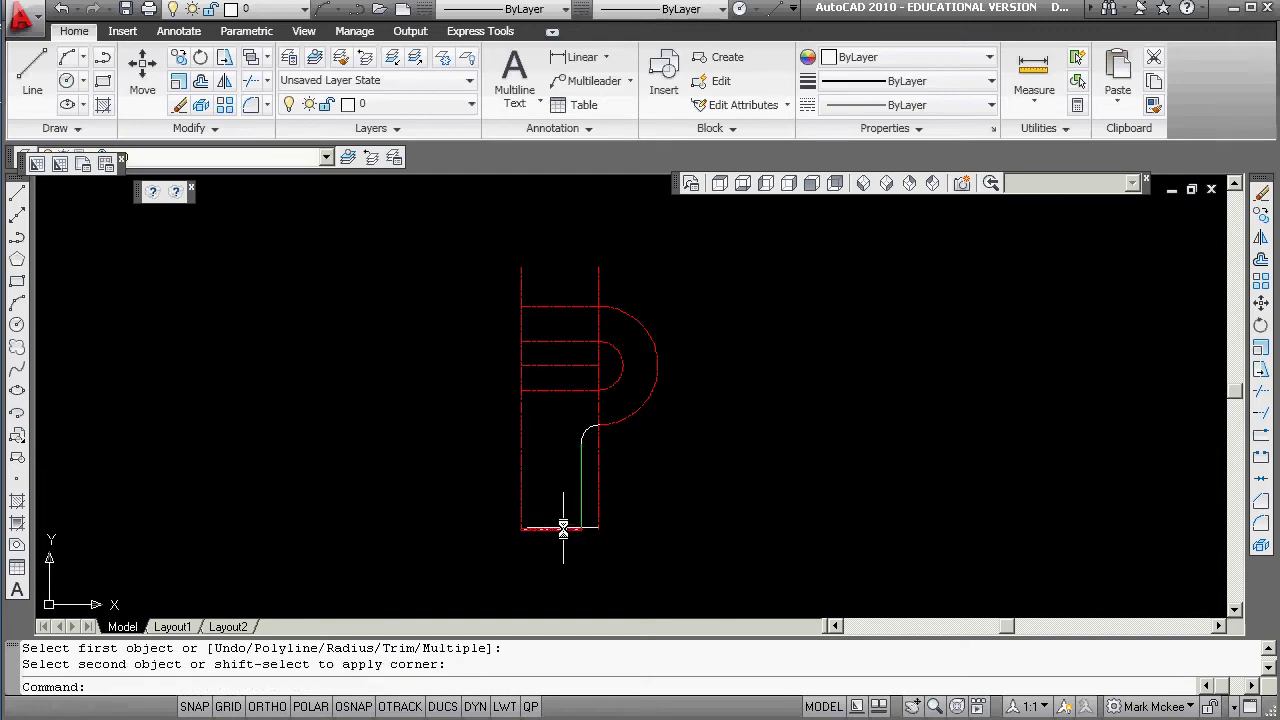
Step: Put the bottom line, green vertical line, fillet arc, outer arc and top horizontal line on the object layer
left_click(558, 528)
left_click(581, 498)
left_click(585, 429)
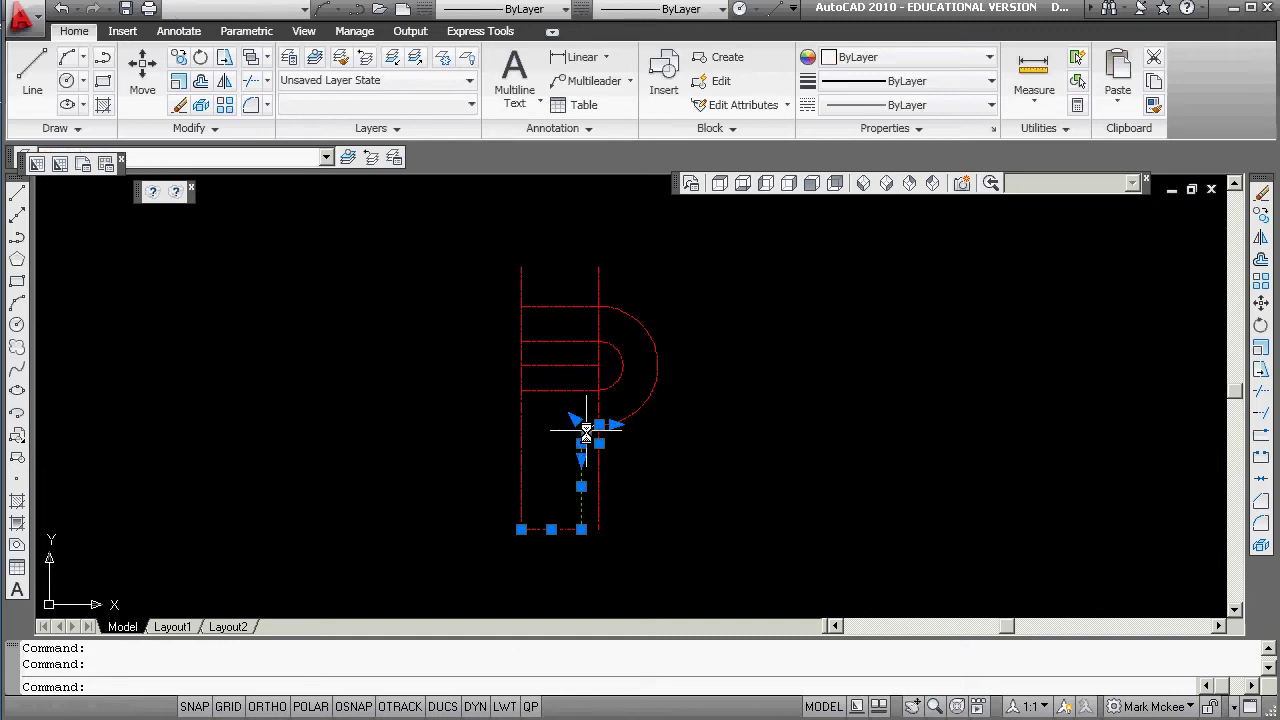
left_click(621, 419)
left_click(585, 306)
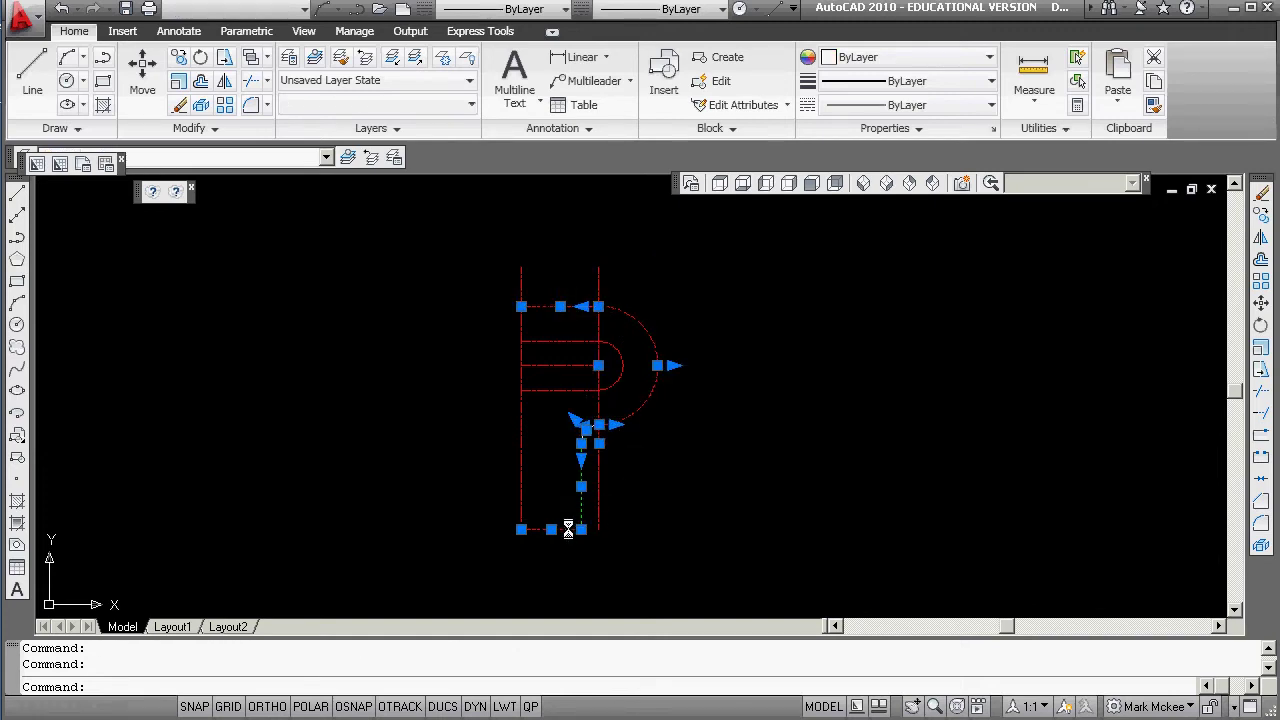
right_click(700, 307)
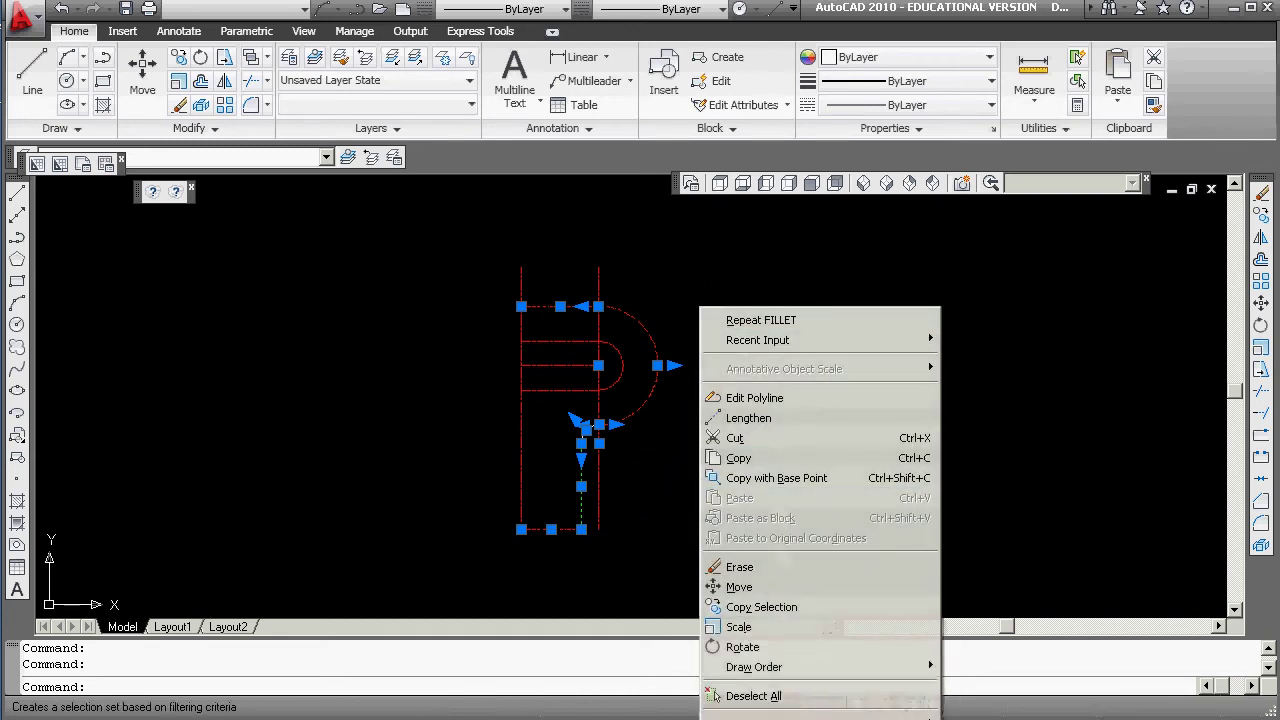
left_click(760, 719)
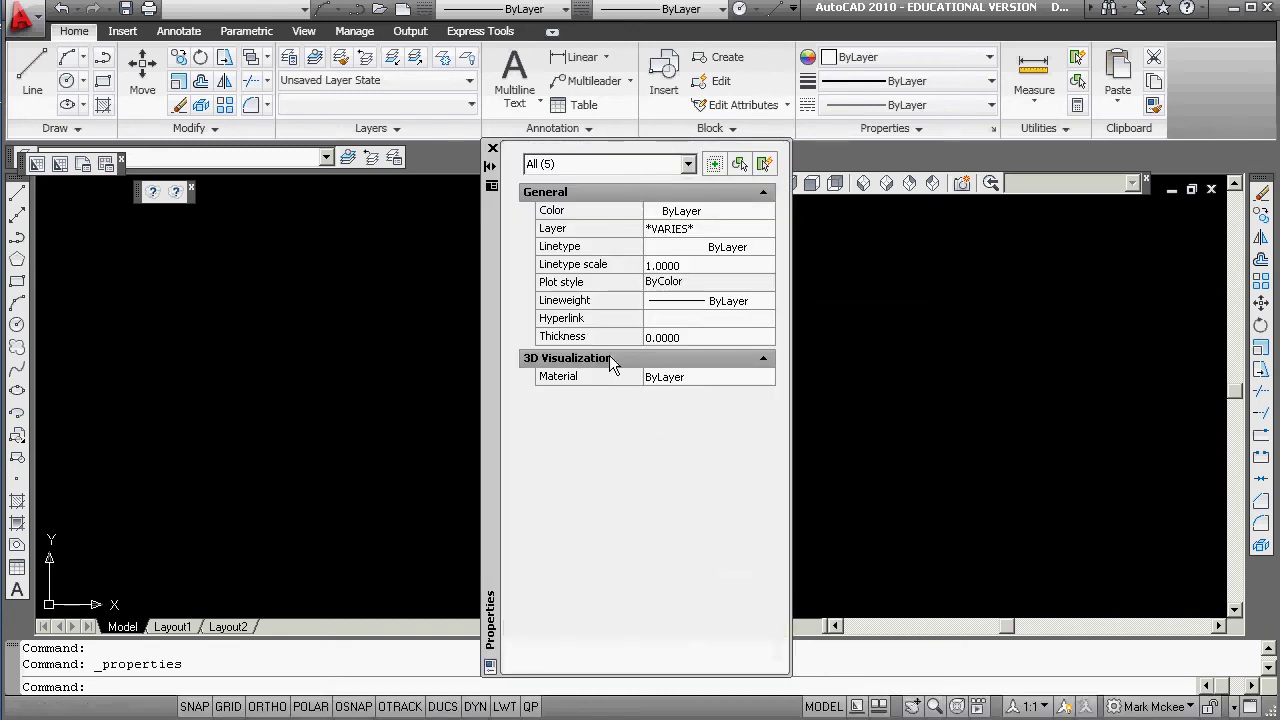
left_click(737, 226)
left_click(765, 229)
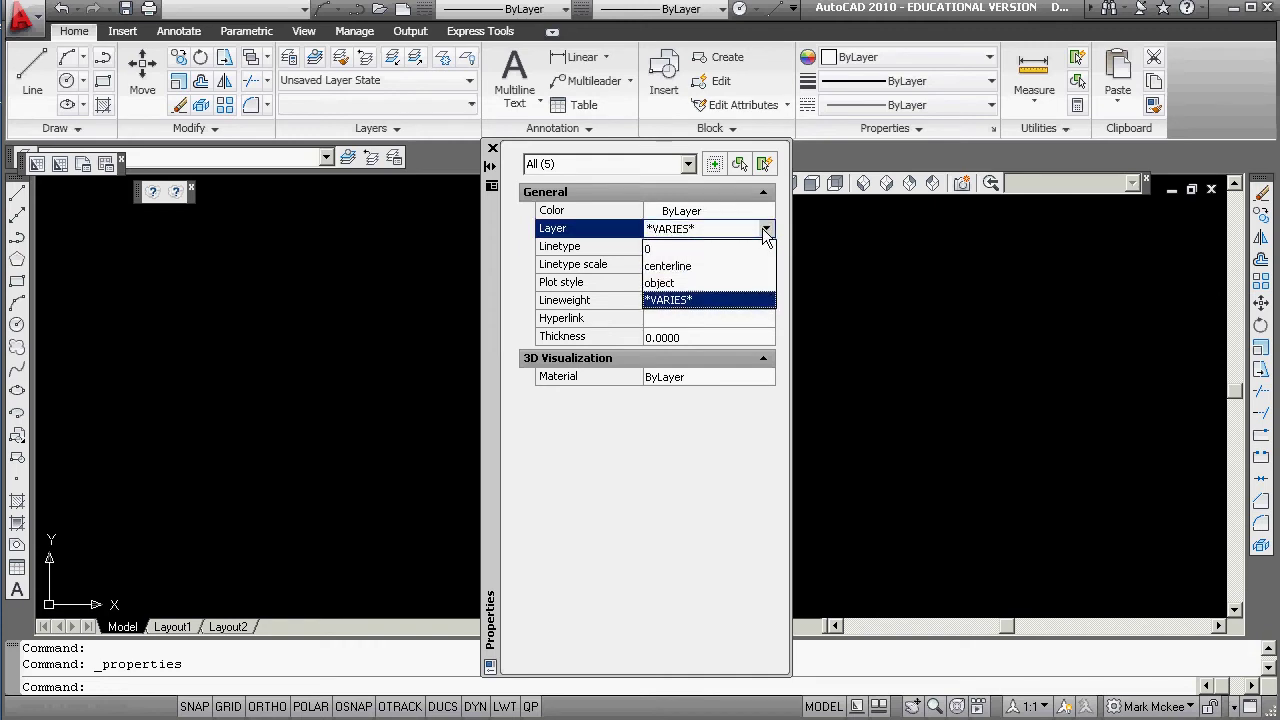
left_click(668, 283)
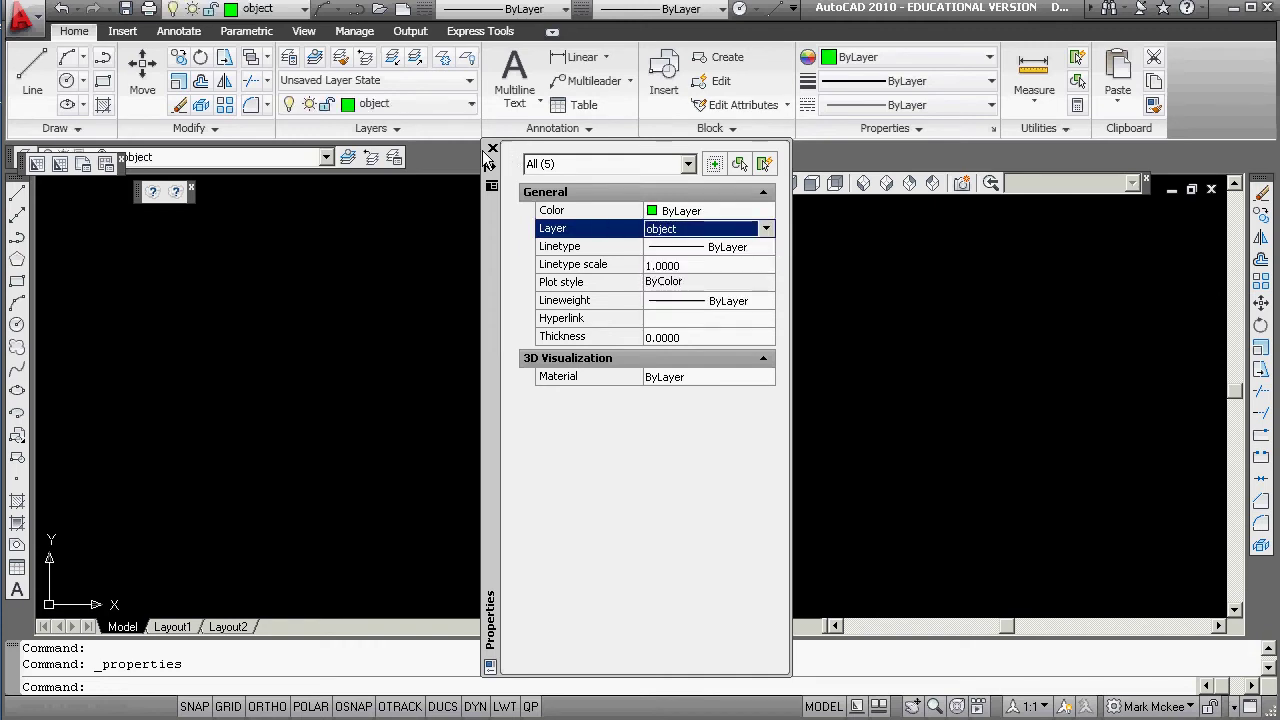
left_click(491, 149)
key("Escape")
key("Escape")
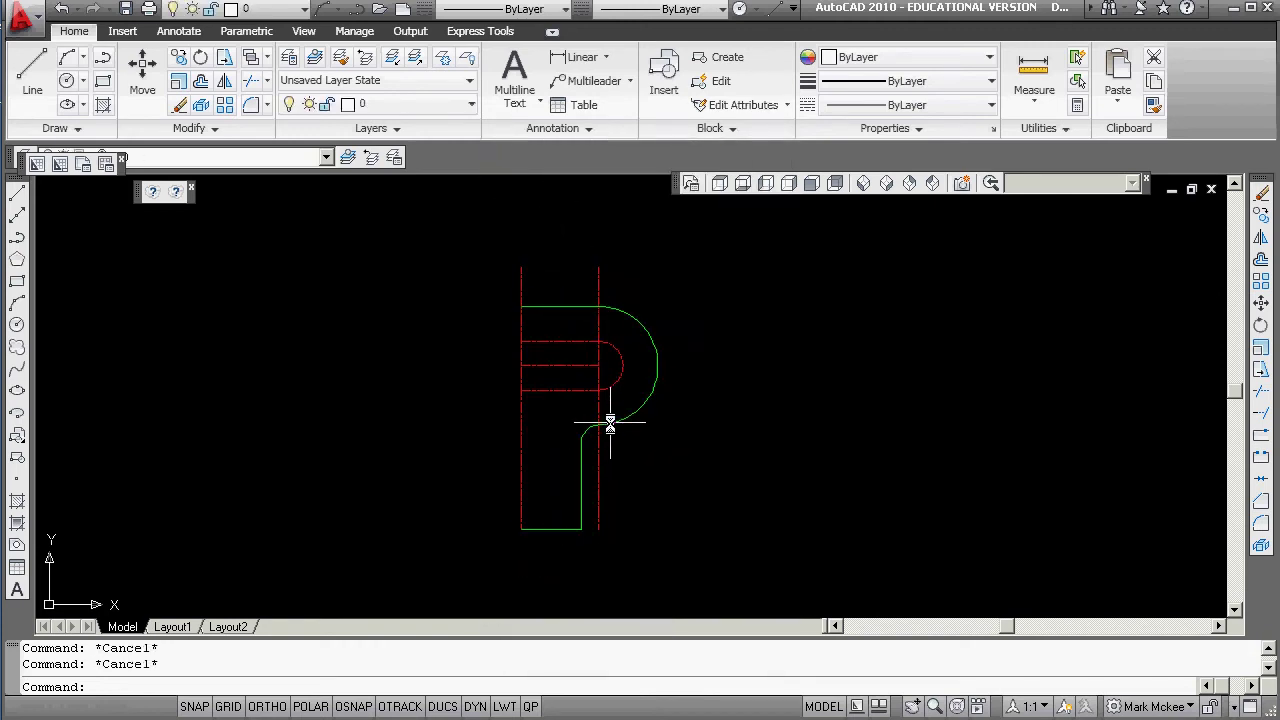
Step: Put the slot's upper and lower horizontal lines and its end arc on the object layer
left_click(553, 342)
left_click(608, 367)
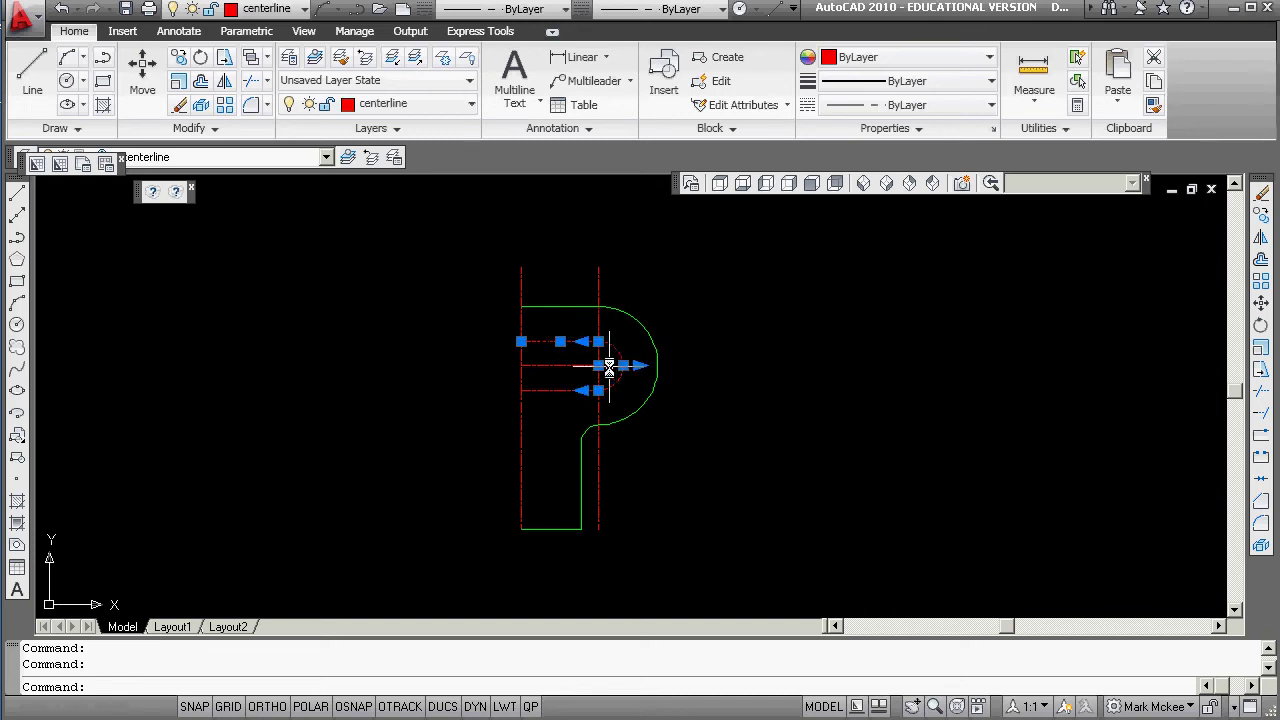
left_click(560, 390)
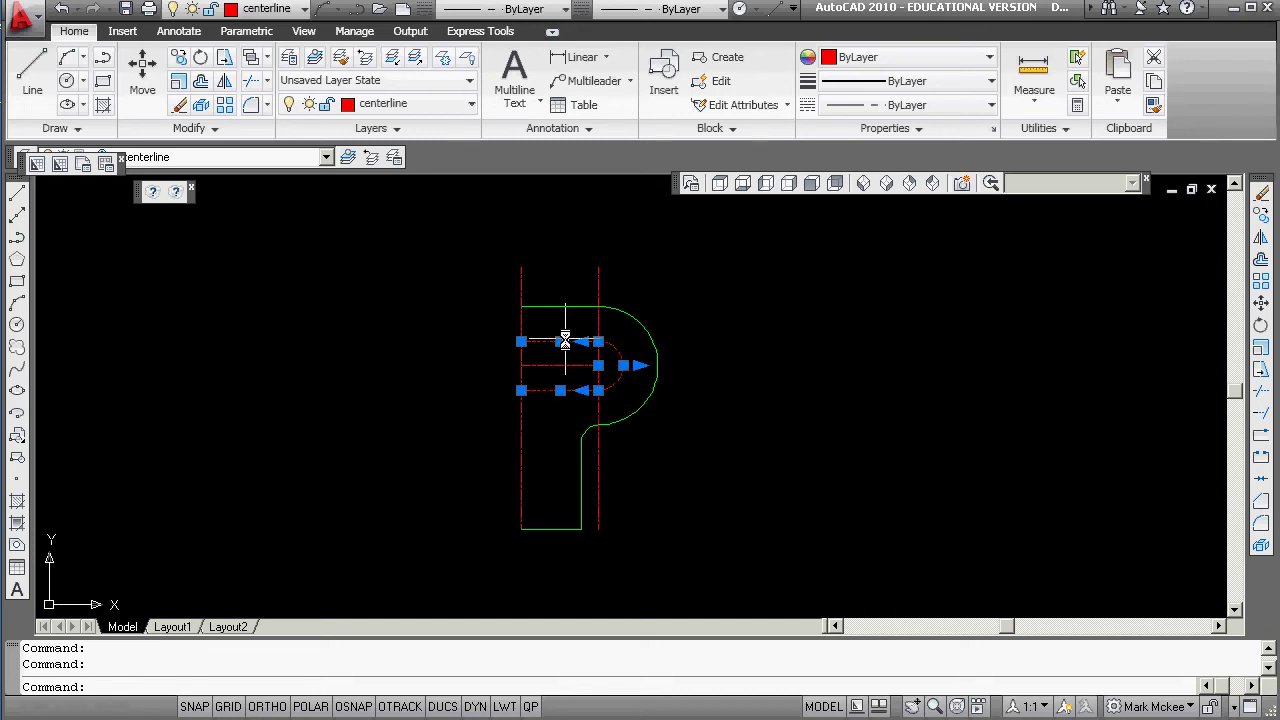
right_click(650, 240)
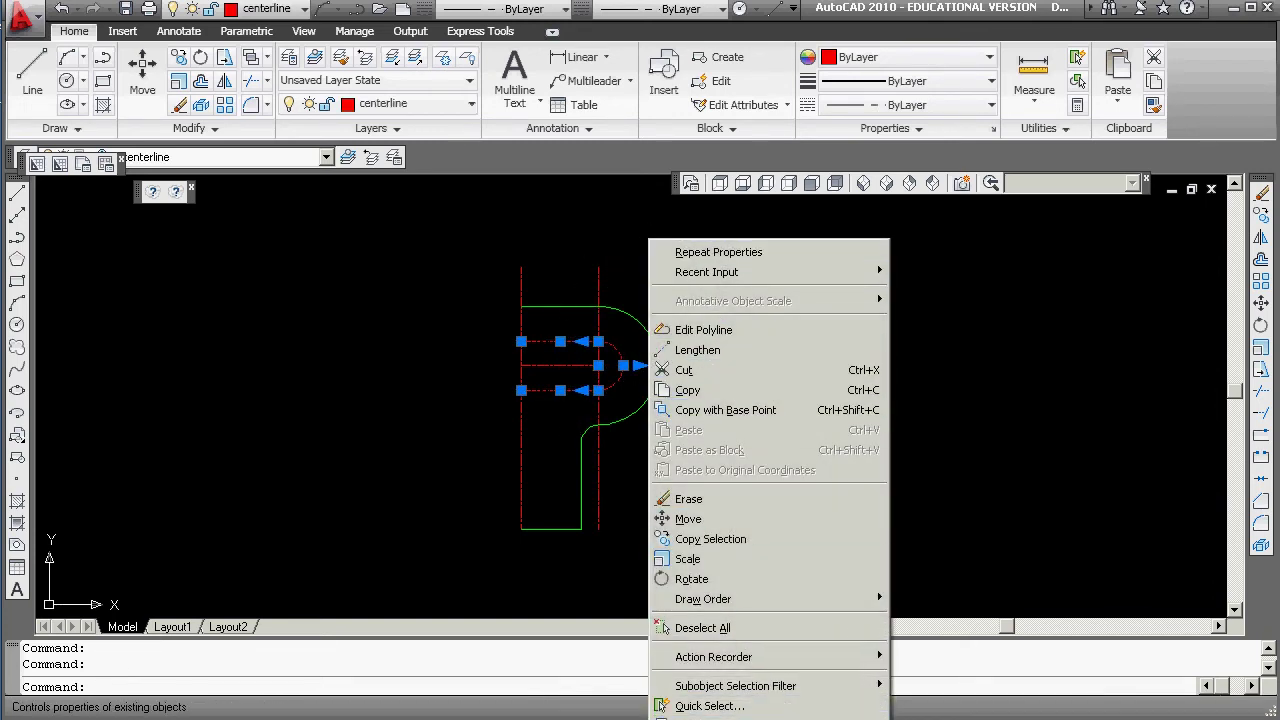
left_click(710, 719)
left_click(724, 228)
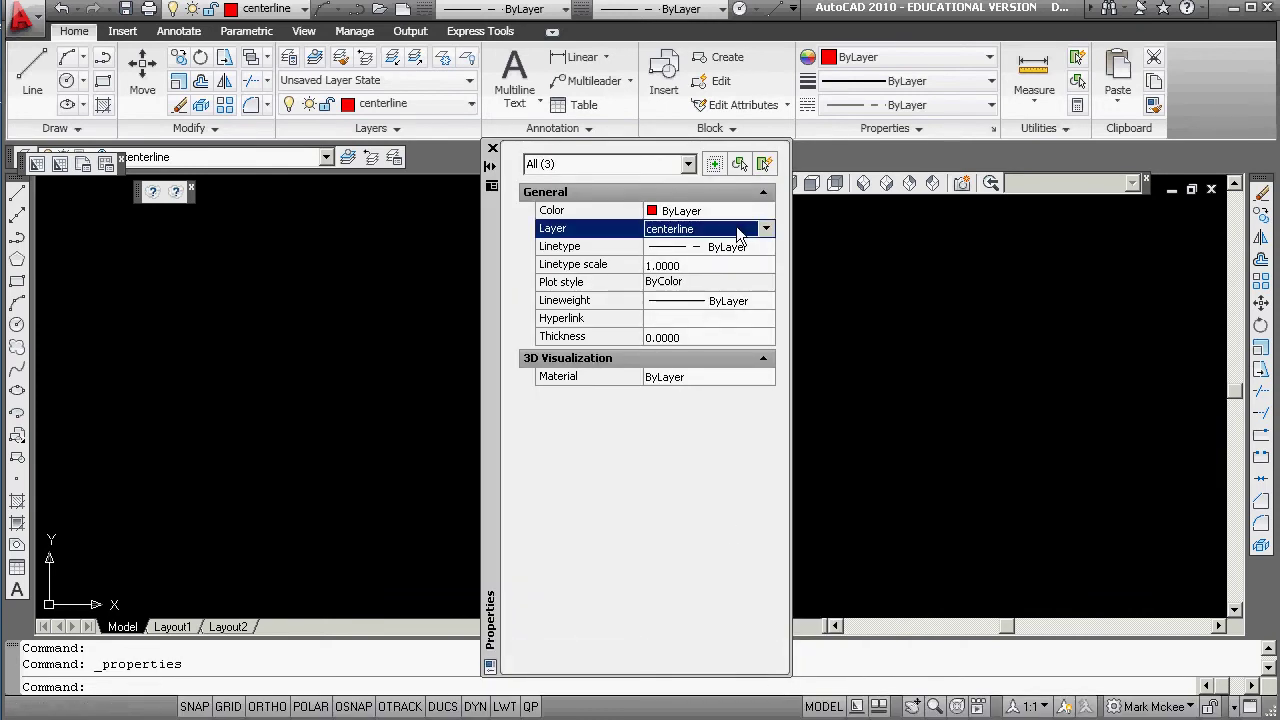
left_click(766, 229)
left_click(680, 284)
left_click(492, 148)
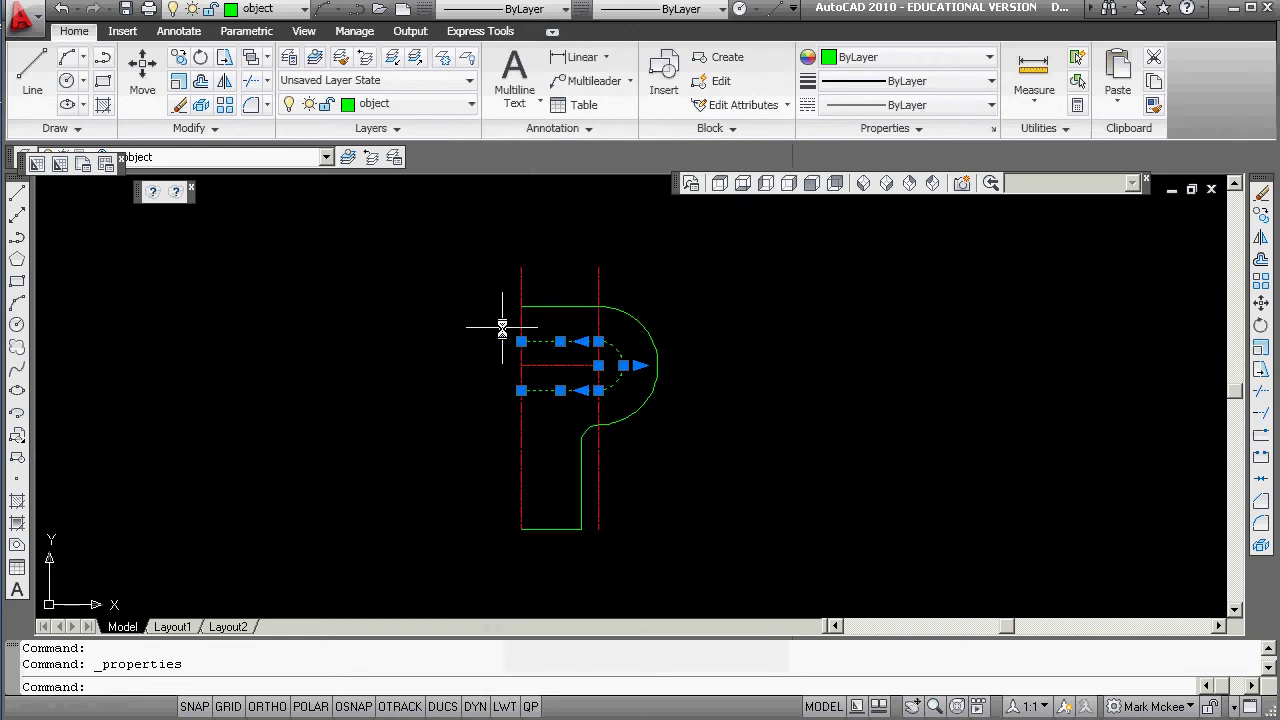
key("Escape")
key("Escape")
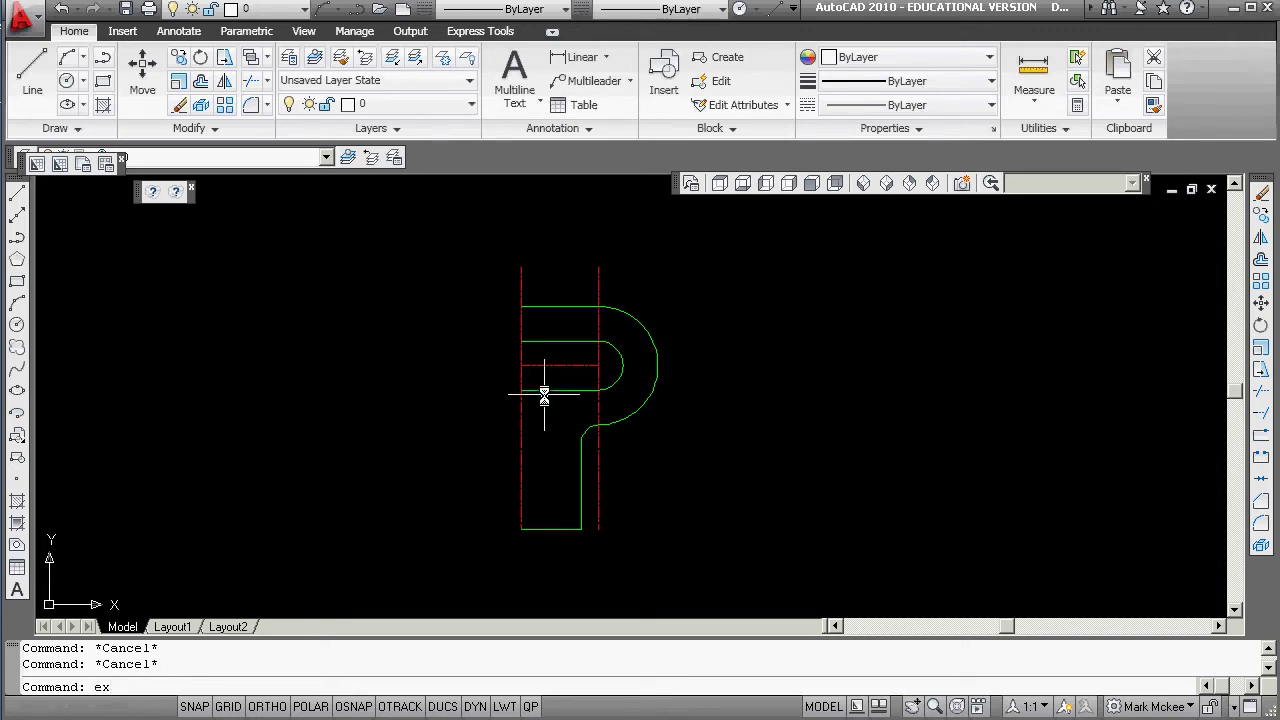
Step: Extend the slot's horizontal centerline to the slot's end arc
key("Return")
key("Return")
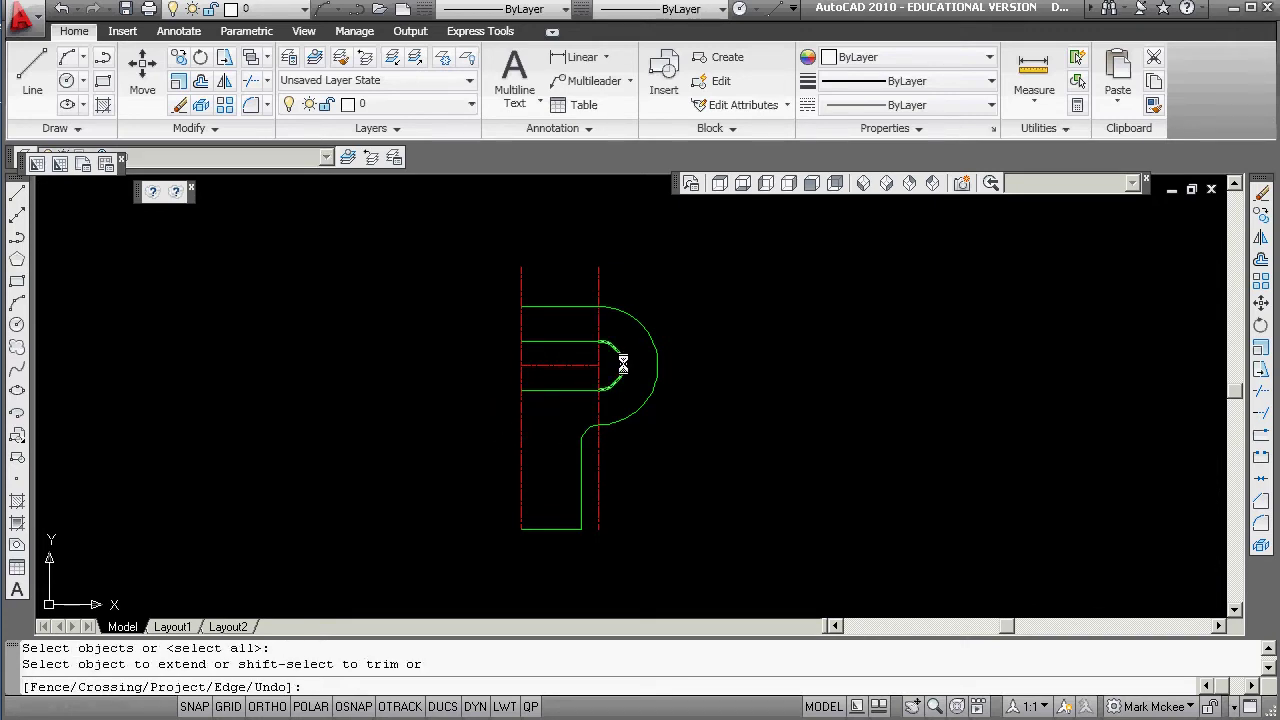
left_click(573, 365)
key("Return")
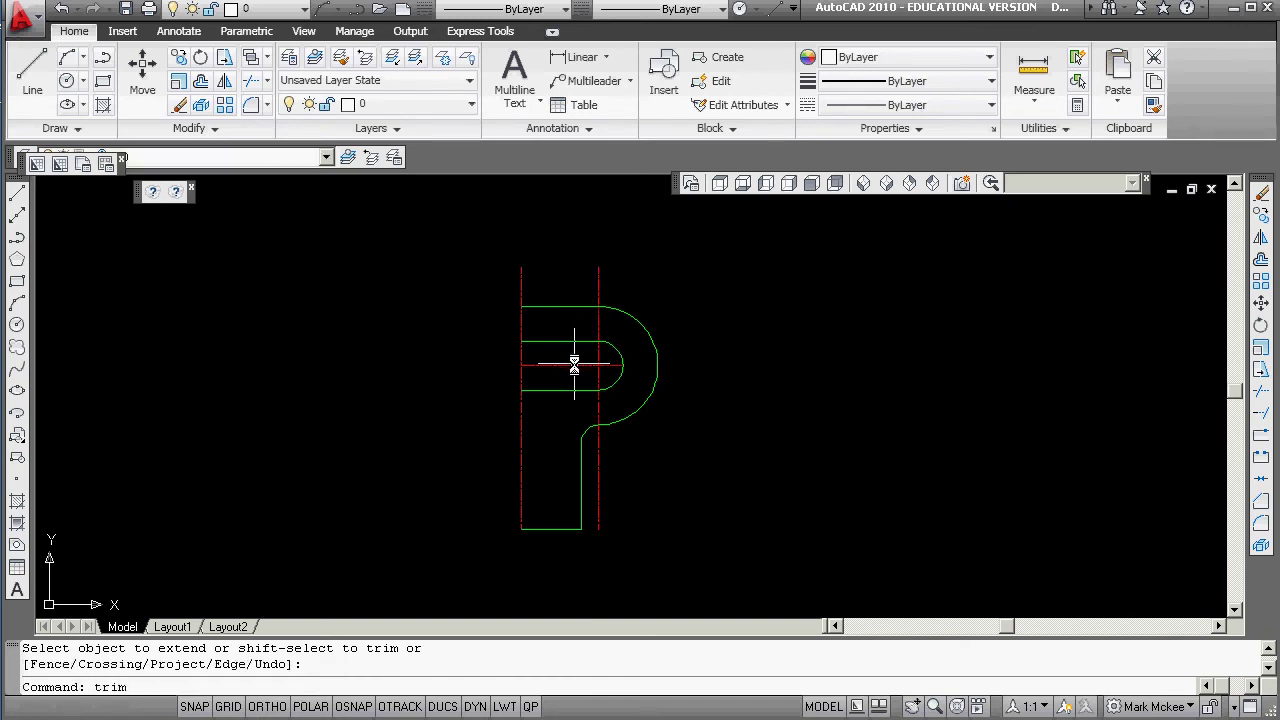
Step: Trim the right vertical centerline above and below the slot, using the slot's two horizontal lines as cutting edges
type("trim")
key("Return")
left_click(575, 391)
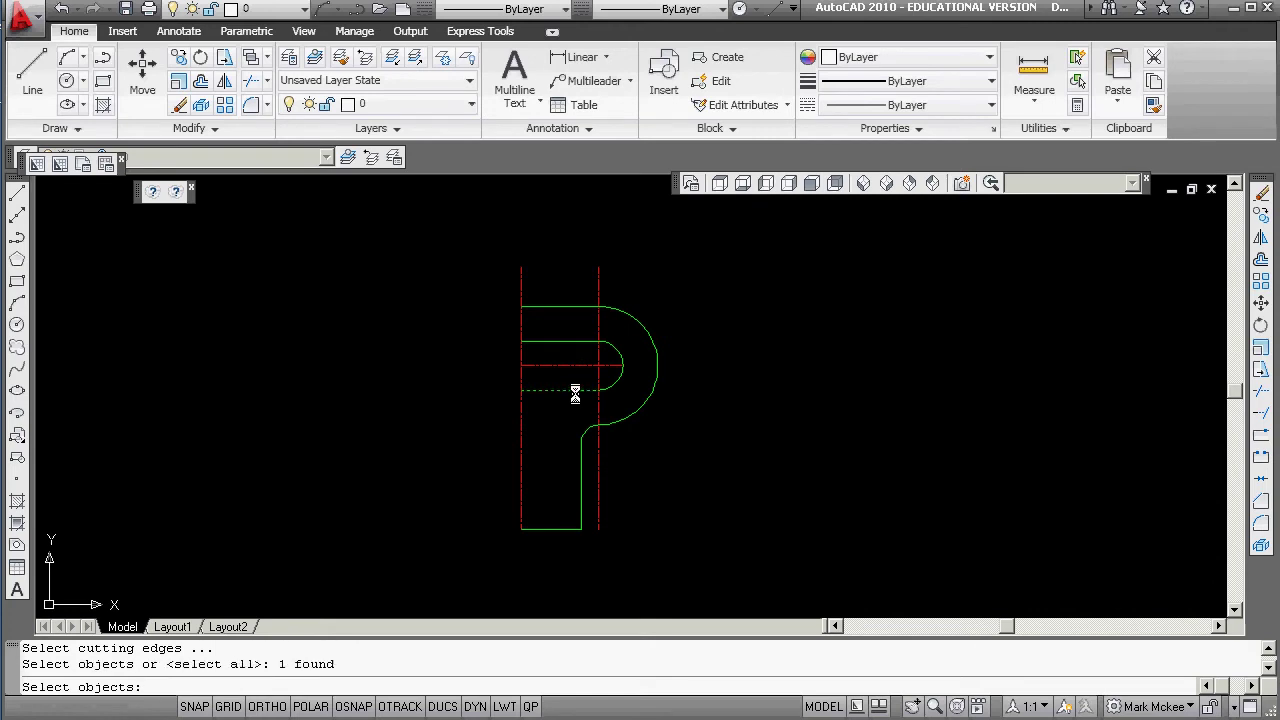
left_click(586, 342)
key("Return")
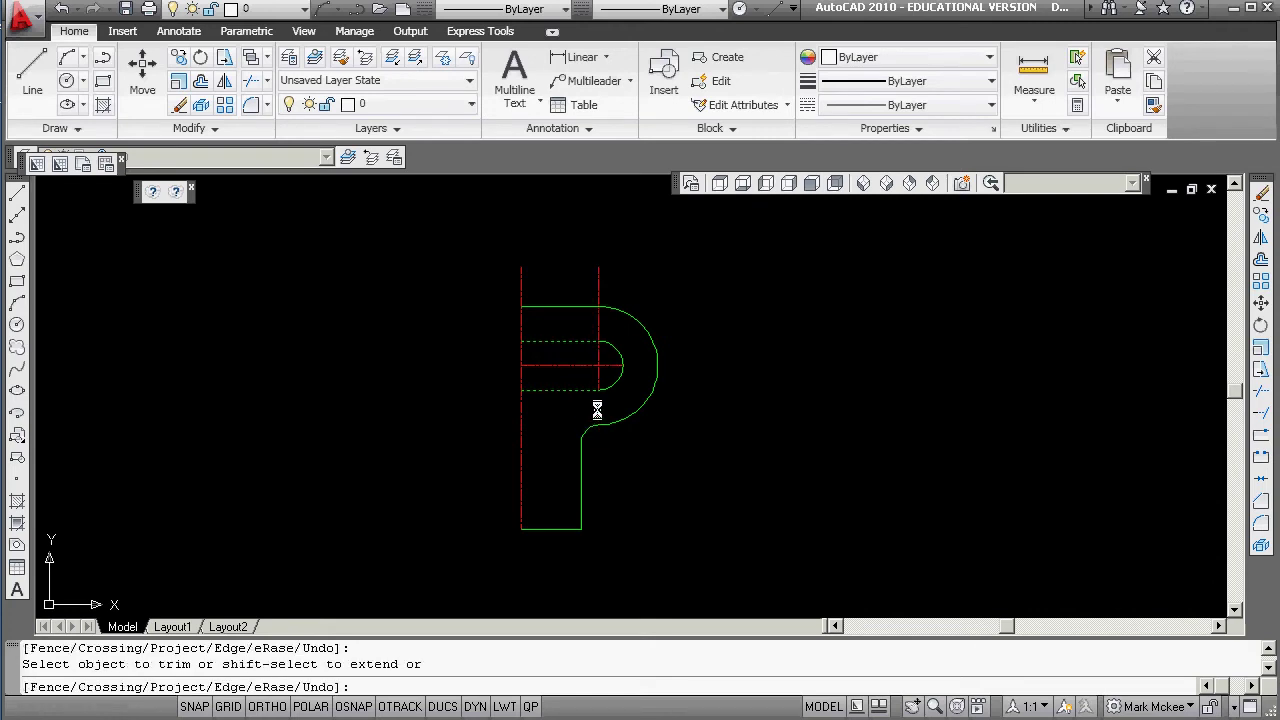
left_click(603, 332)
key("Return")
Step: Erase the long left vertical centerline and undo the erasure
type("e")
key("Return")
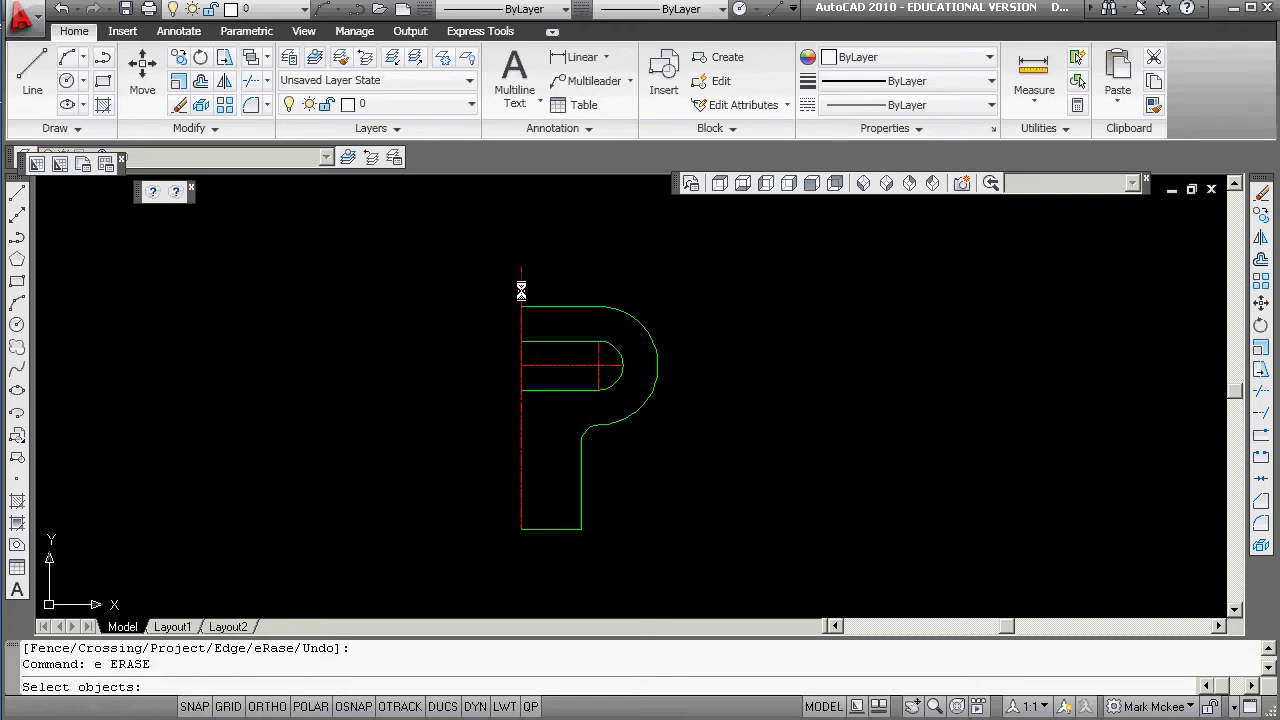
left_click(520, 290)
key("Return")
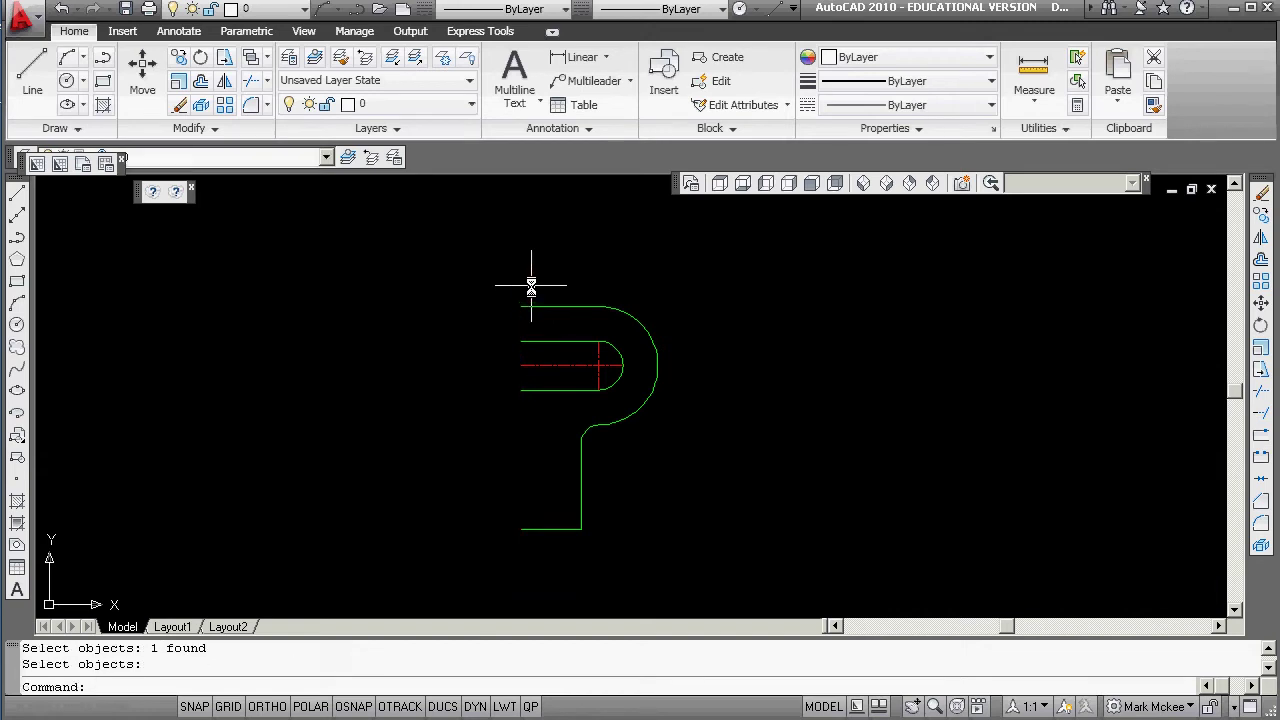
type("u")
key("Return")
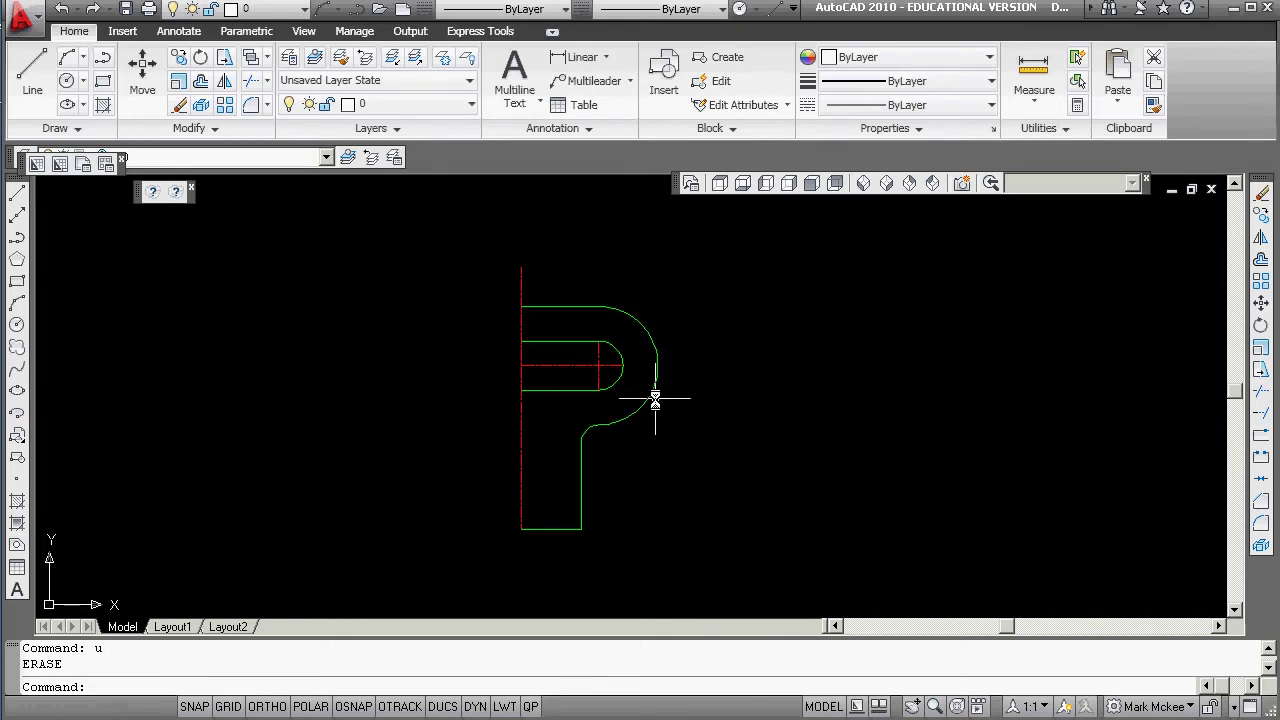
Step: Define a block named first from the whole part, based at the left centerline's lower endpoint, and restore the original objects with Oops
scroll(691, 389, "down", 2)
scroll(699, 394, "up", 3)
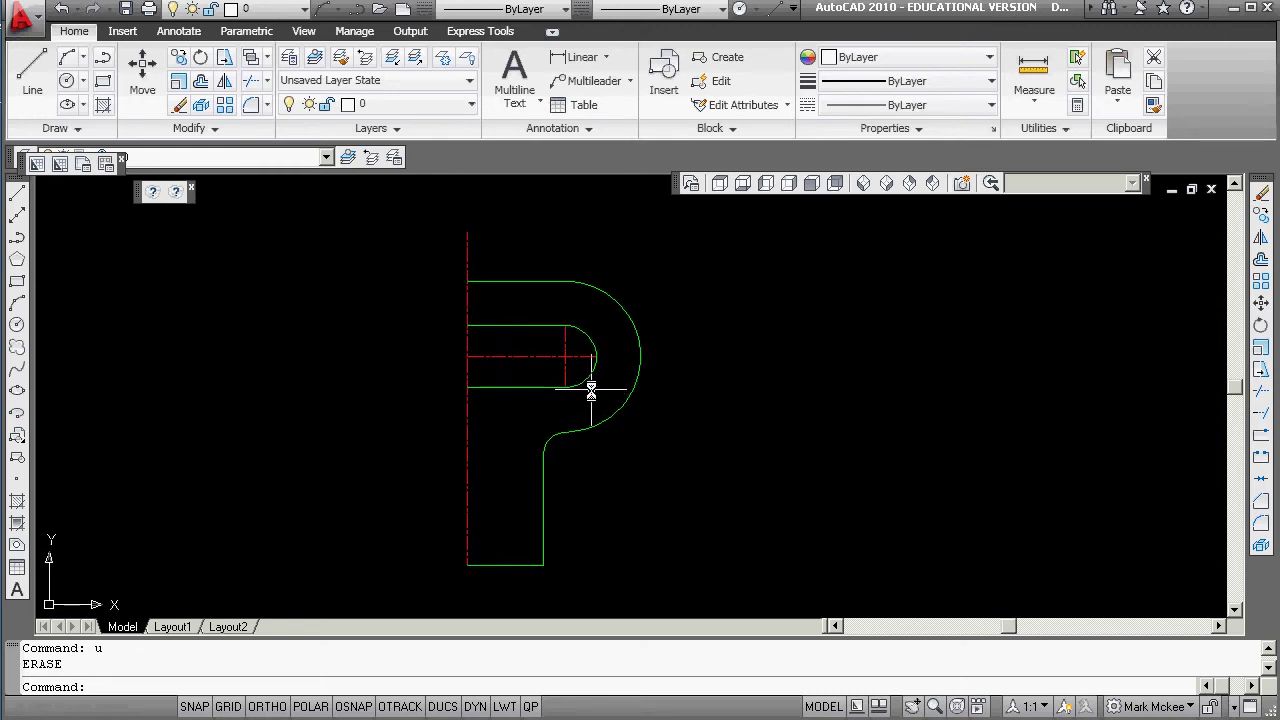
key("Return")
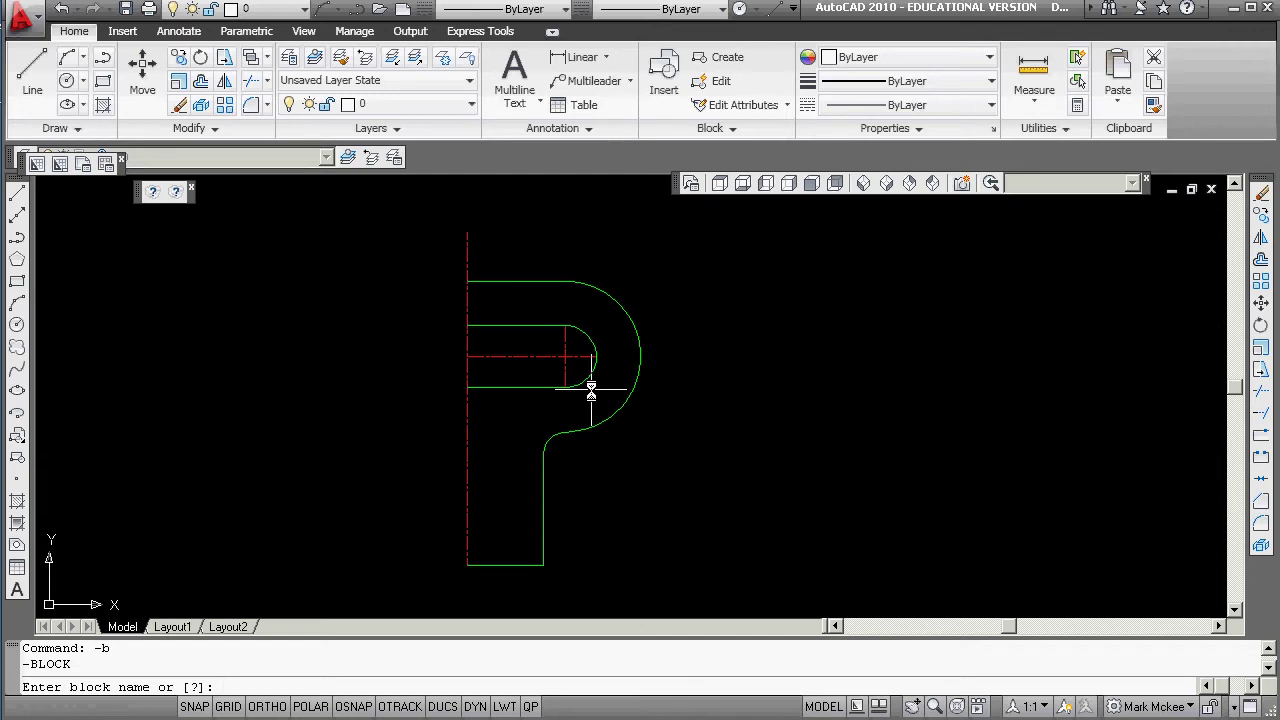
type("first")
key("Return")
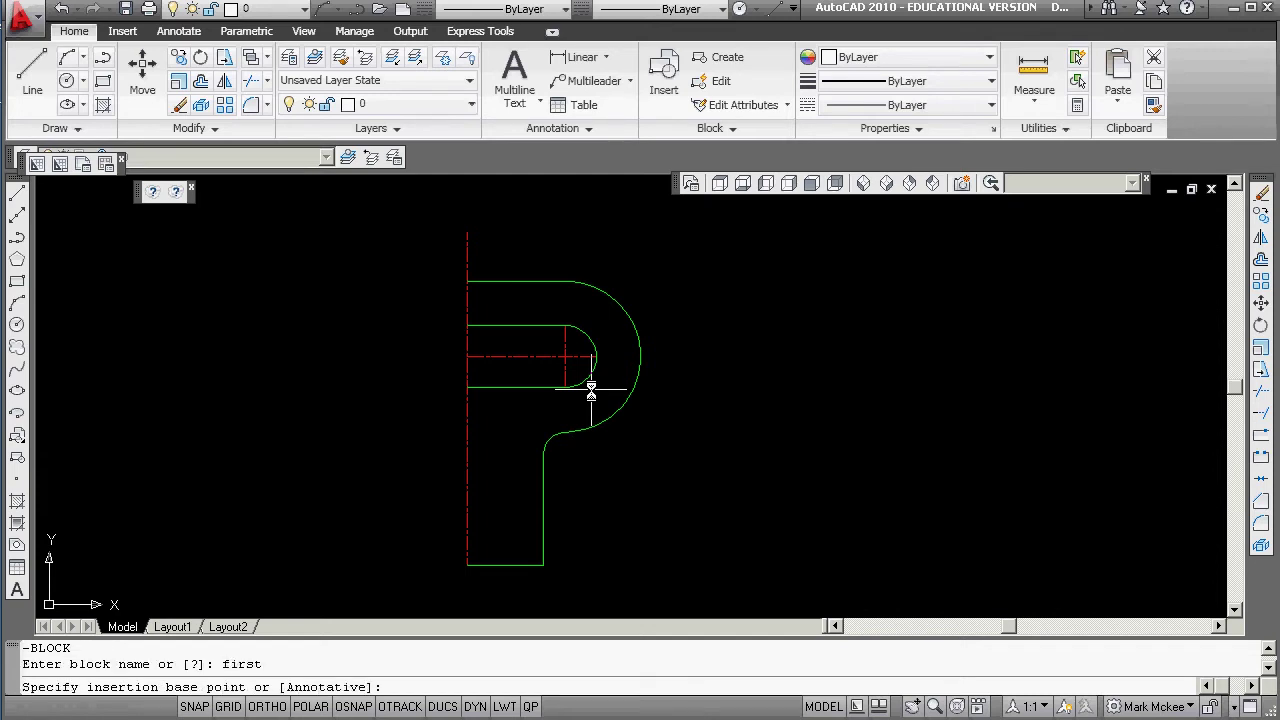
right_click(868, 300, "shift")
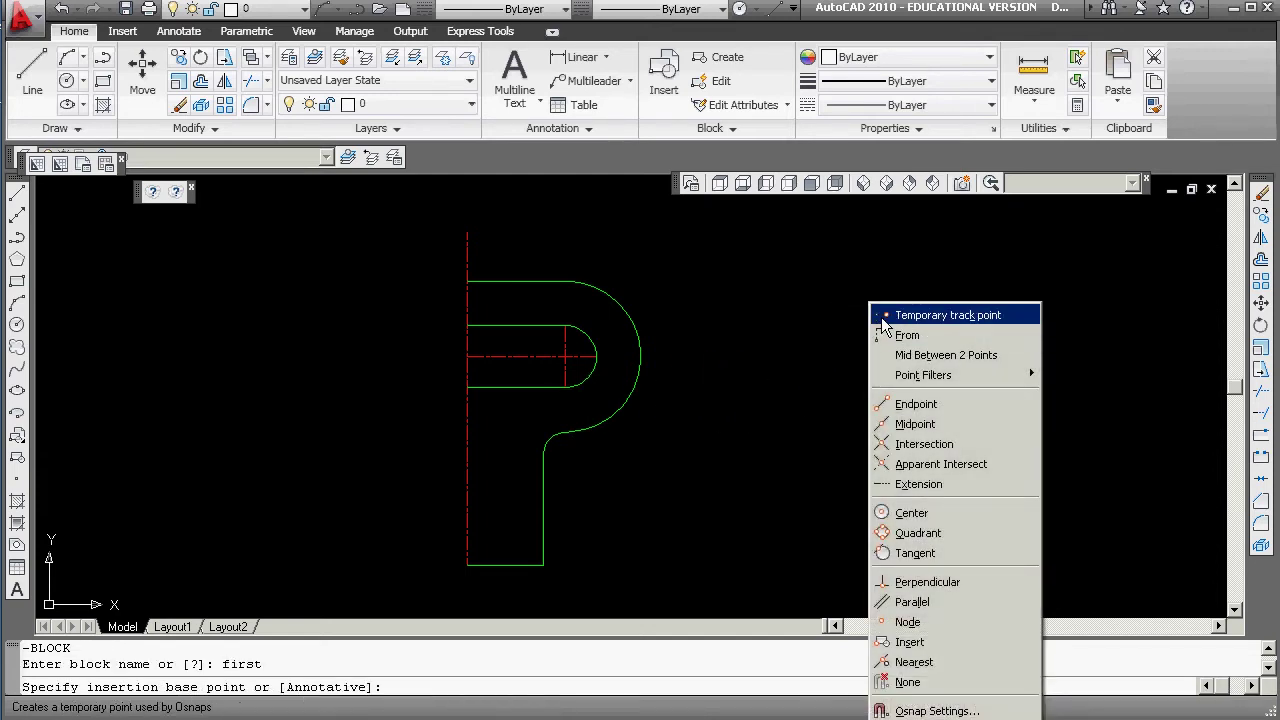
left_click(885, 404)
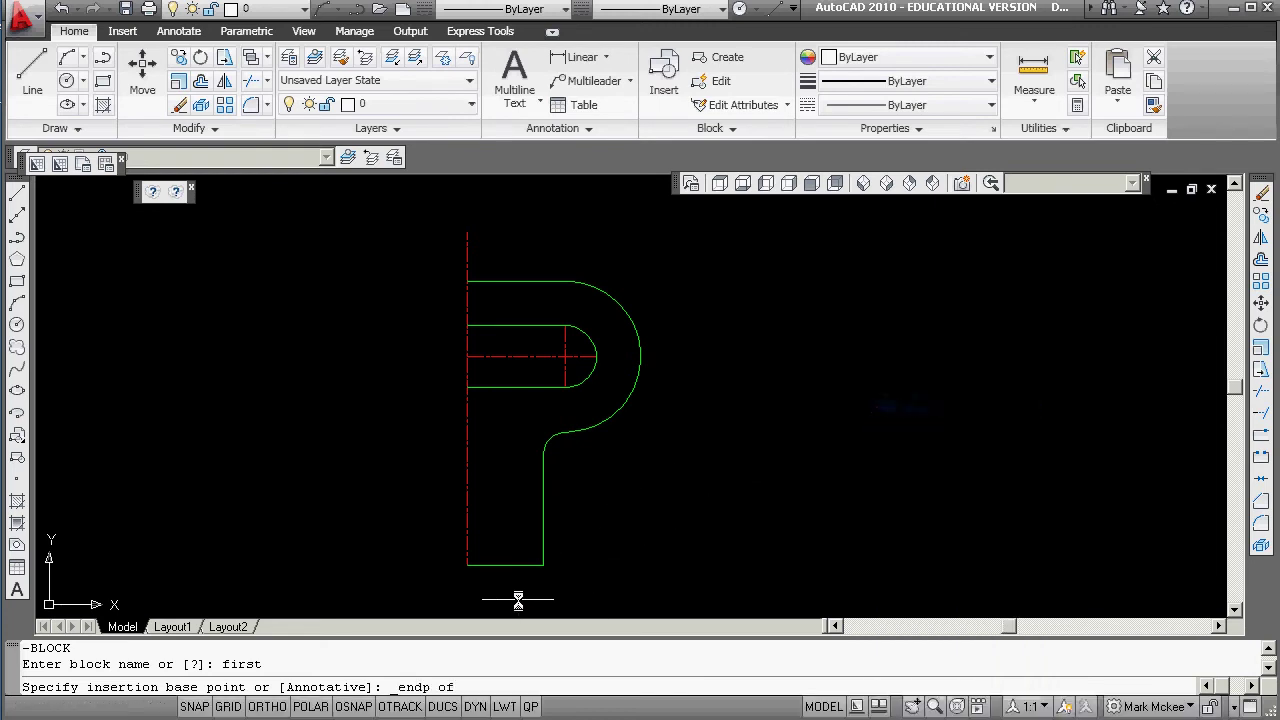
left_click(468, 566)
left_click(385, 199)
left_click(714, 602)
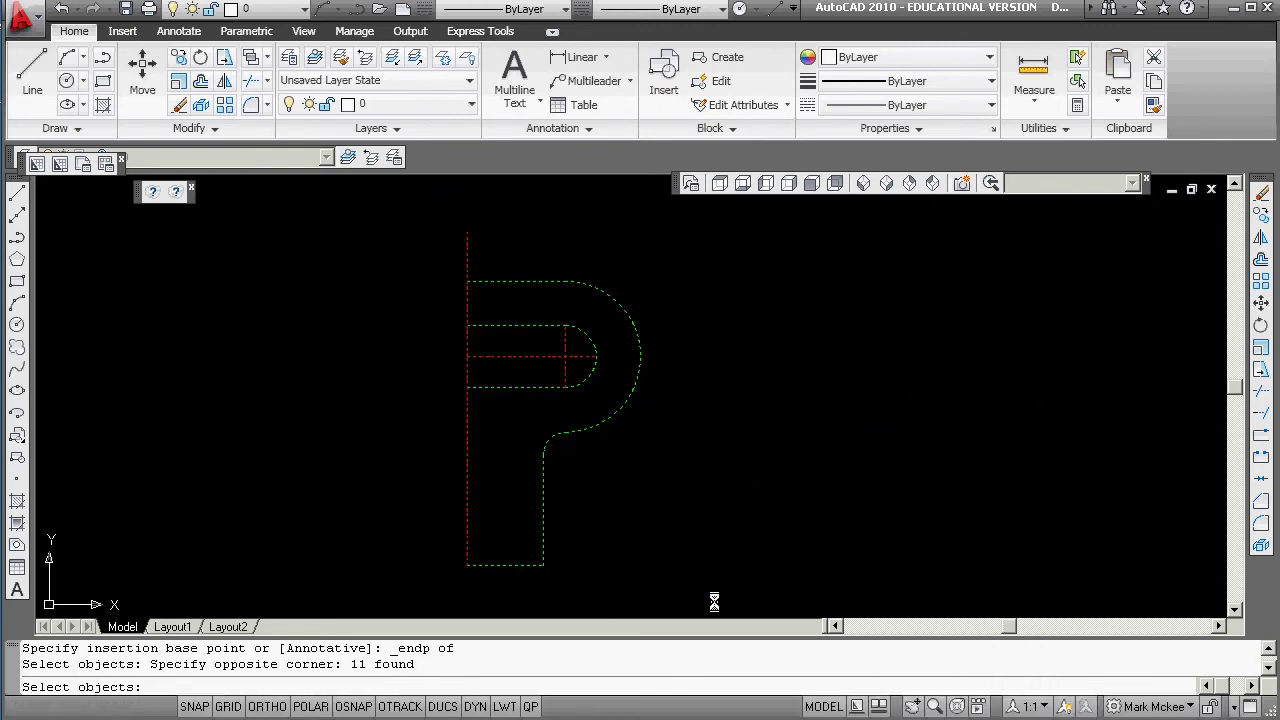
key("Return")
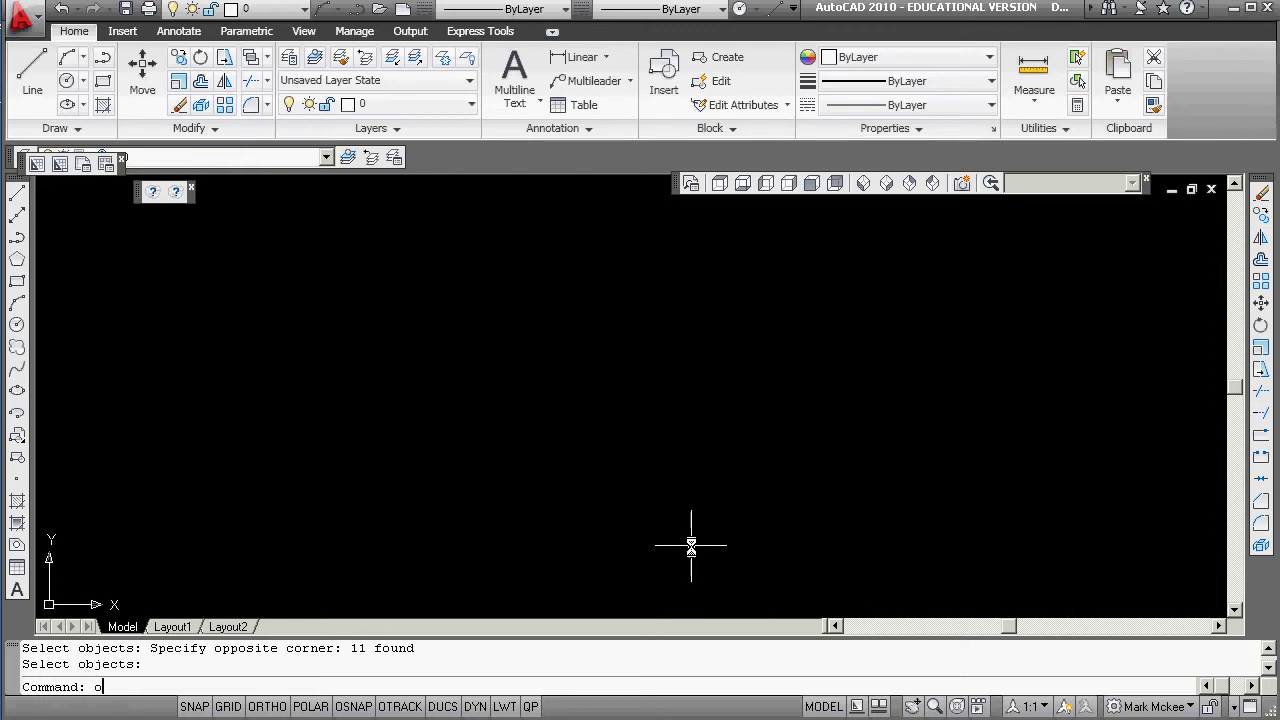
type("oops")
key("Return")
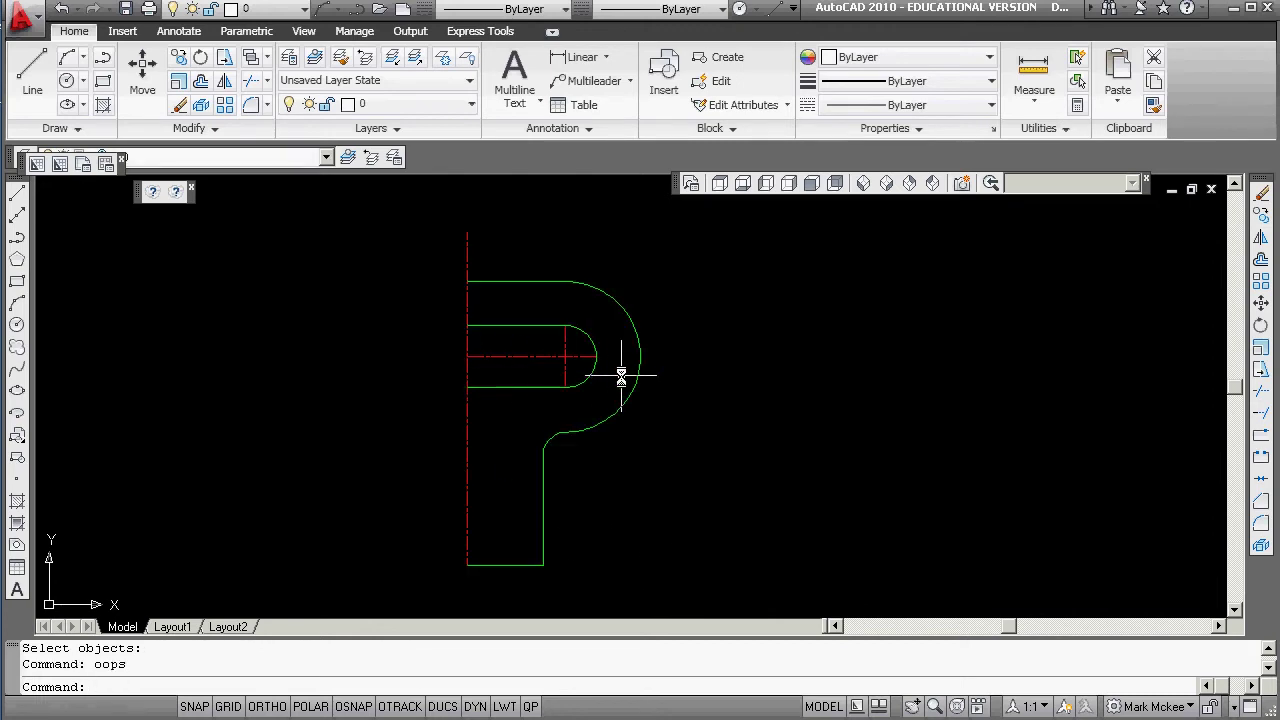
Step: Check the available block definitions in the Insert dialog and close it without inserting anything
type("i")
key("Return")
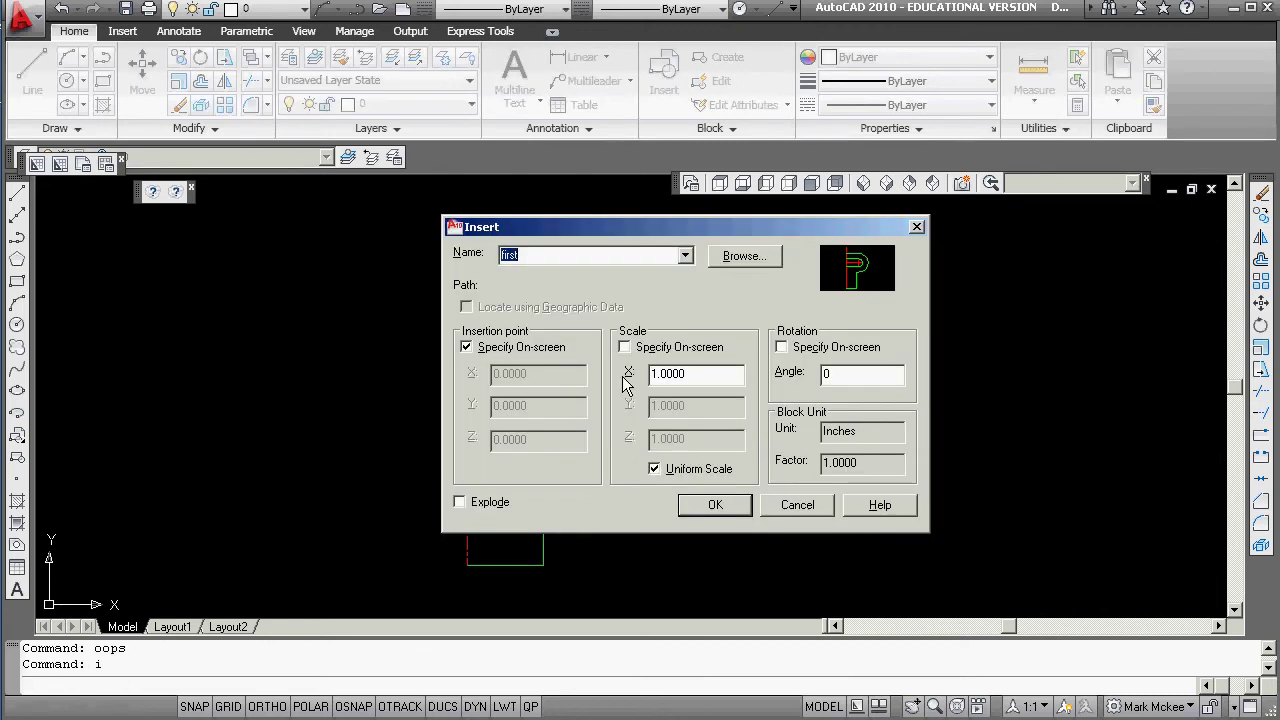
left_click(685, 256)
left_click(685, 256)
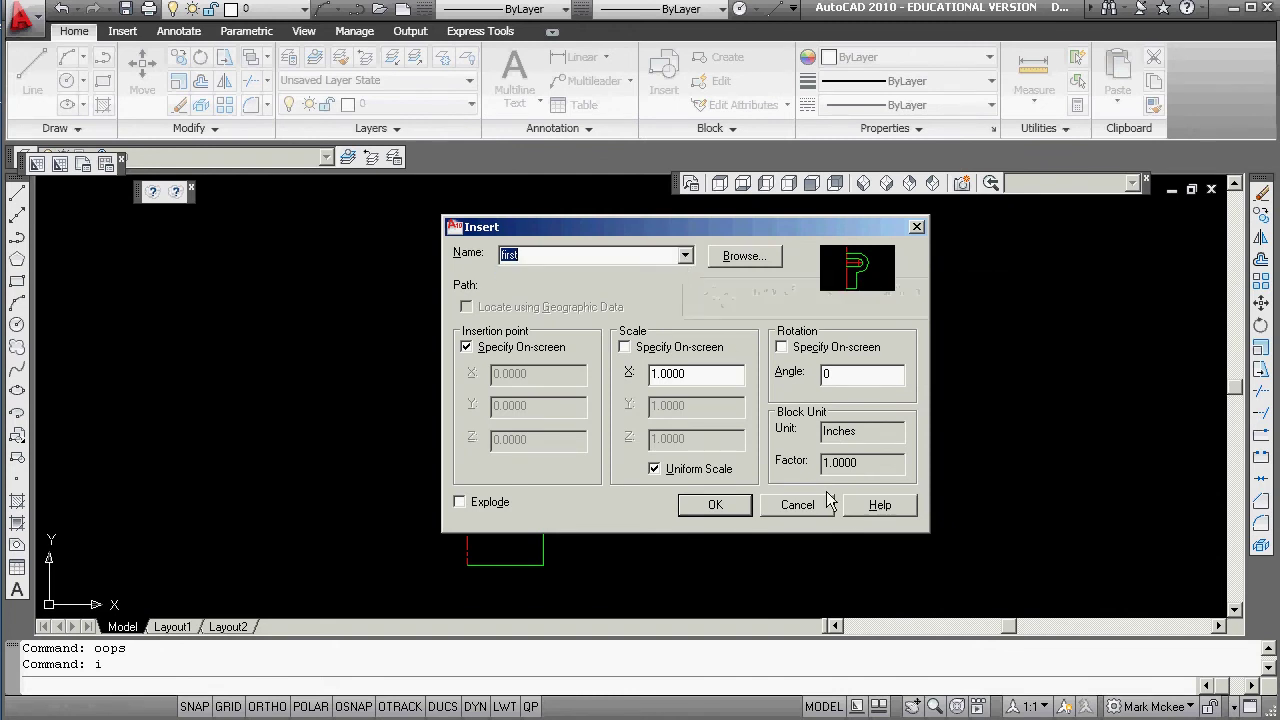
left_click(818, 510)
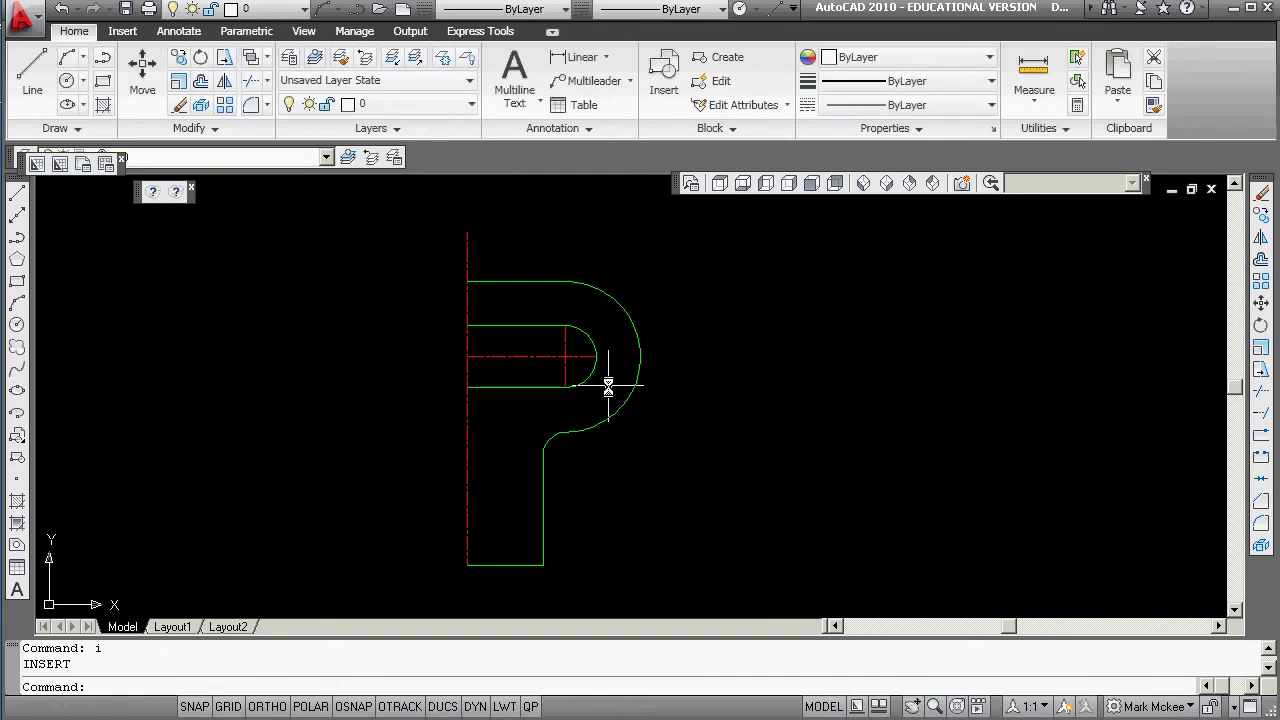
Step: Draw a horizontal line 10 units long to the right from the right endpoint of the part's bottom line
scroll(669, 434, "down", 2)
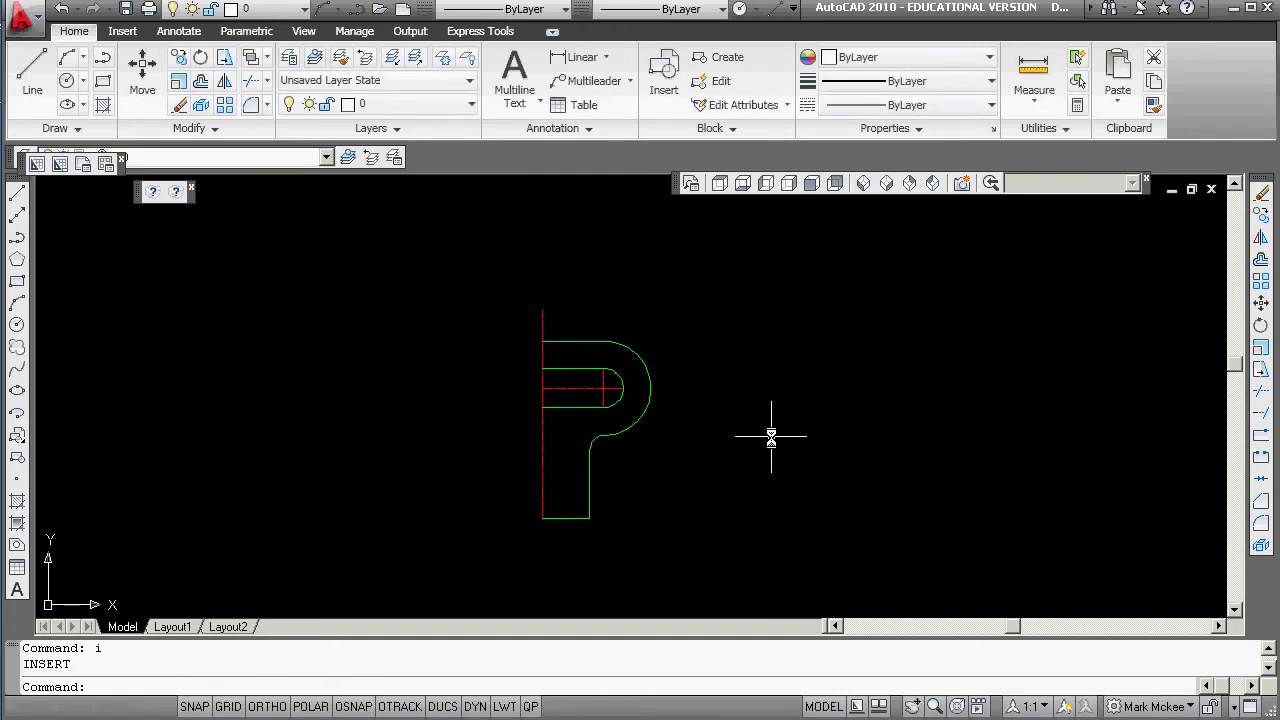
mouse_move(814, 437)
middle_mouse_down()
mouse_move(709, 426)
mouse_move(720, 420)
mouse_move(592, 428)
middle_mouse_up()
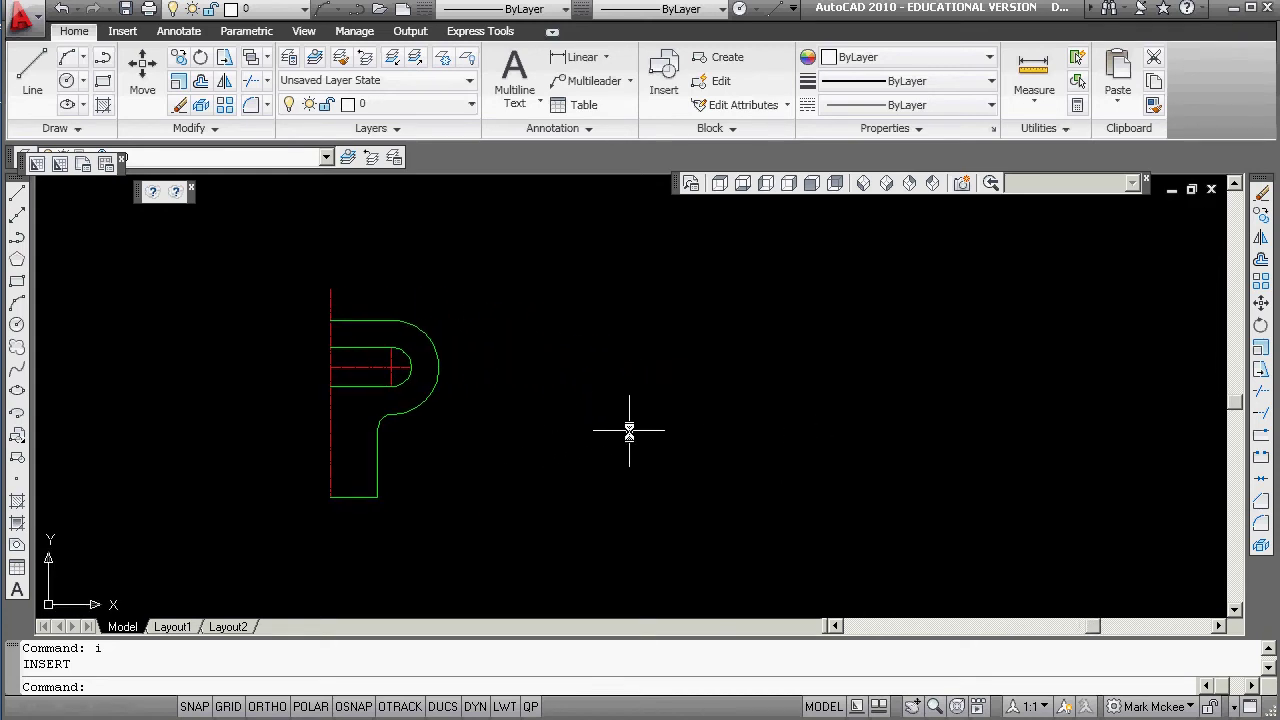
type("e")
key("Return")
type("end")
key("Return")
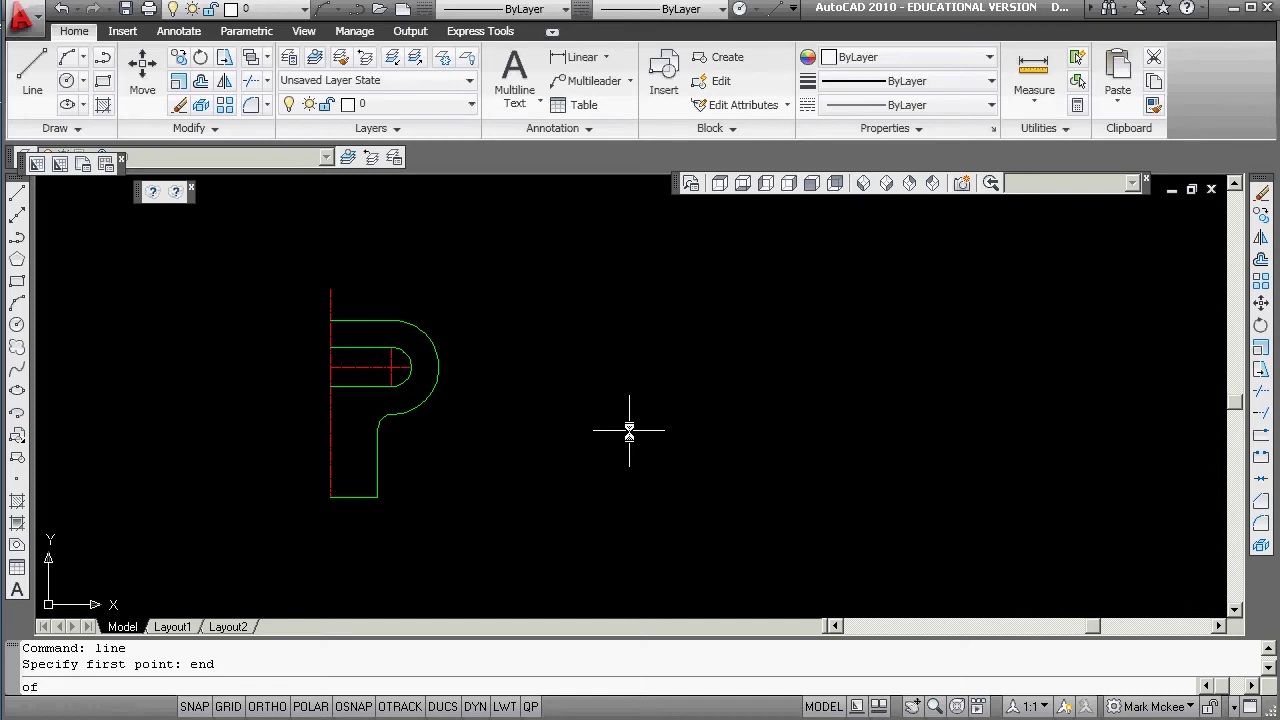
left_click(369, 493)
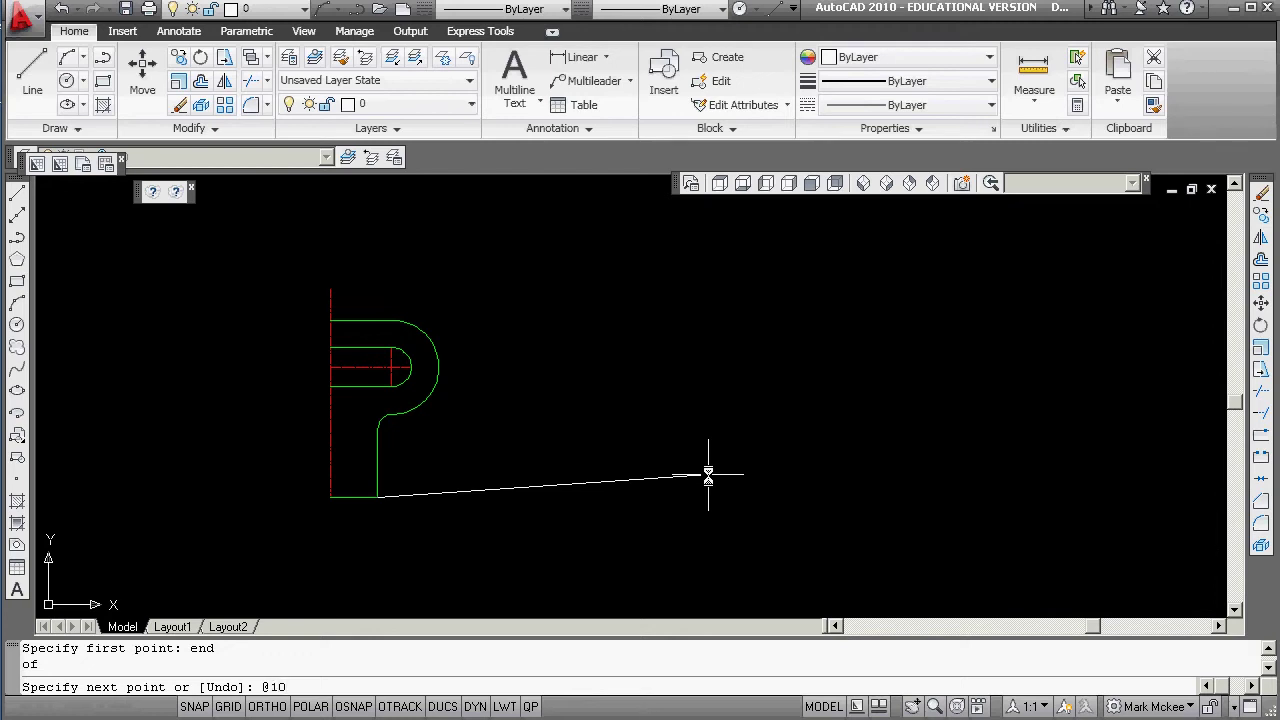
type("@10<0")
key("Return")
key("Return")
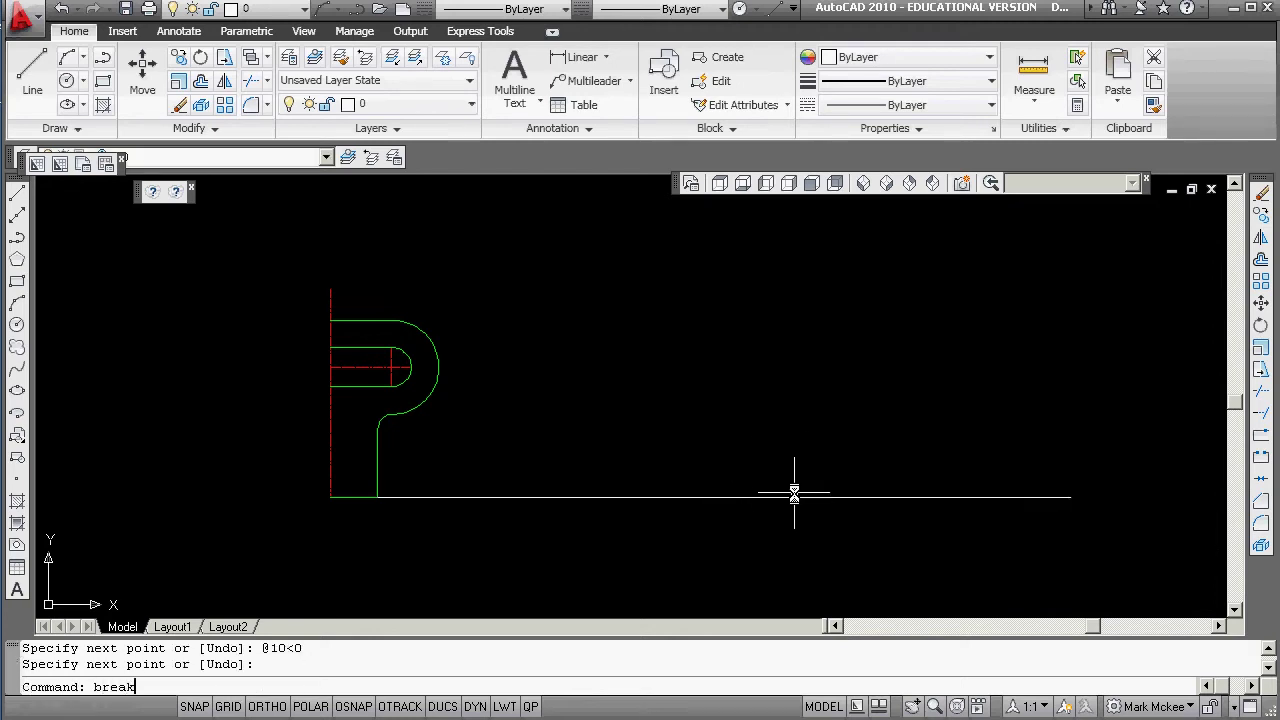
Step: Break the new horizontal line partway along and remove everything to the right of the break point
type("break")
key("Return")
left_click(653, 497)
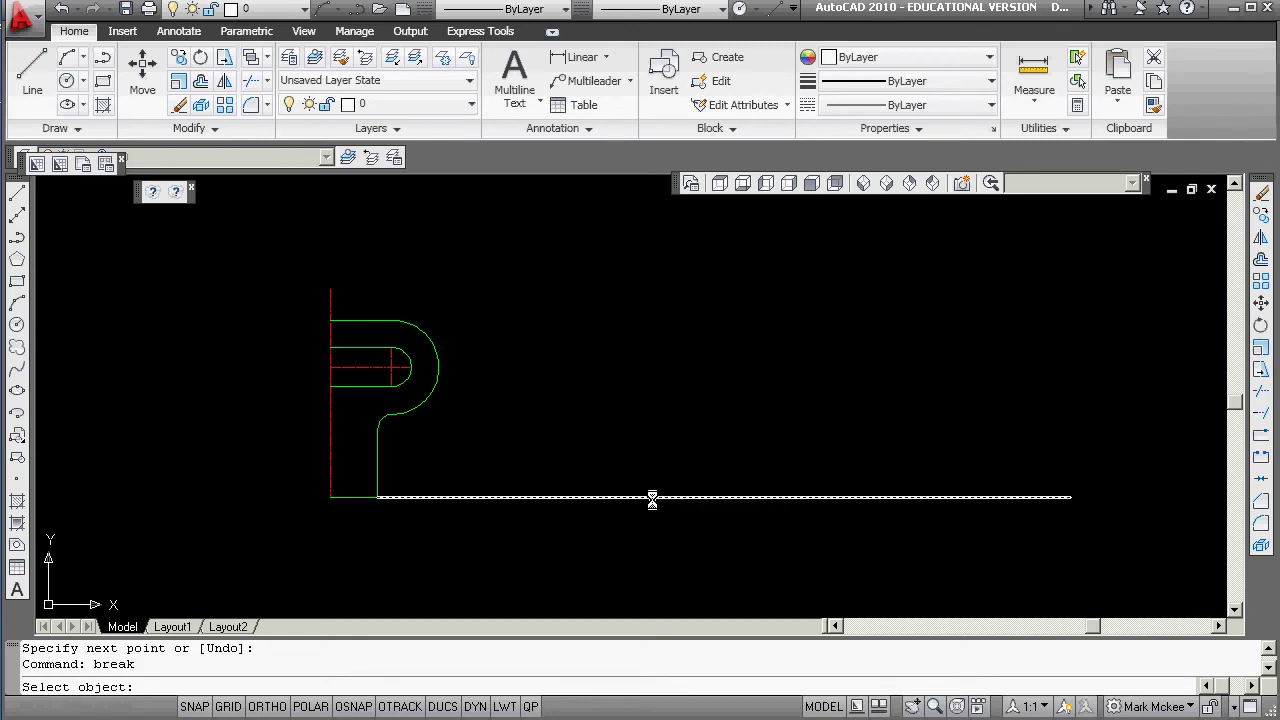
left_click(1114, 468)
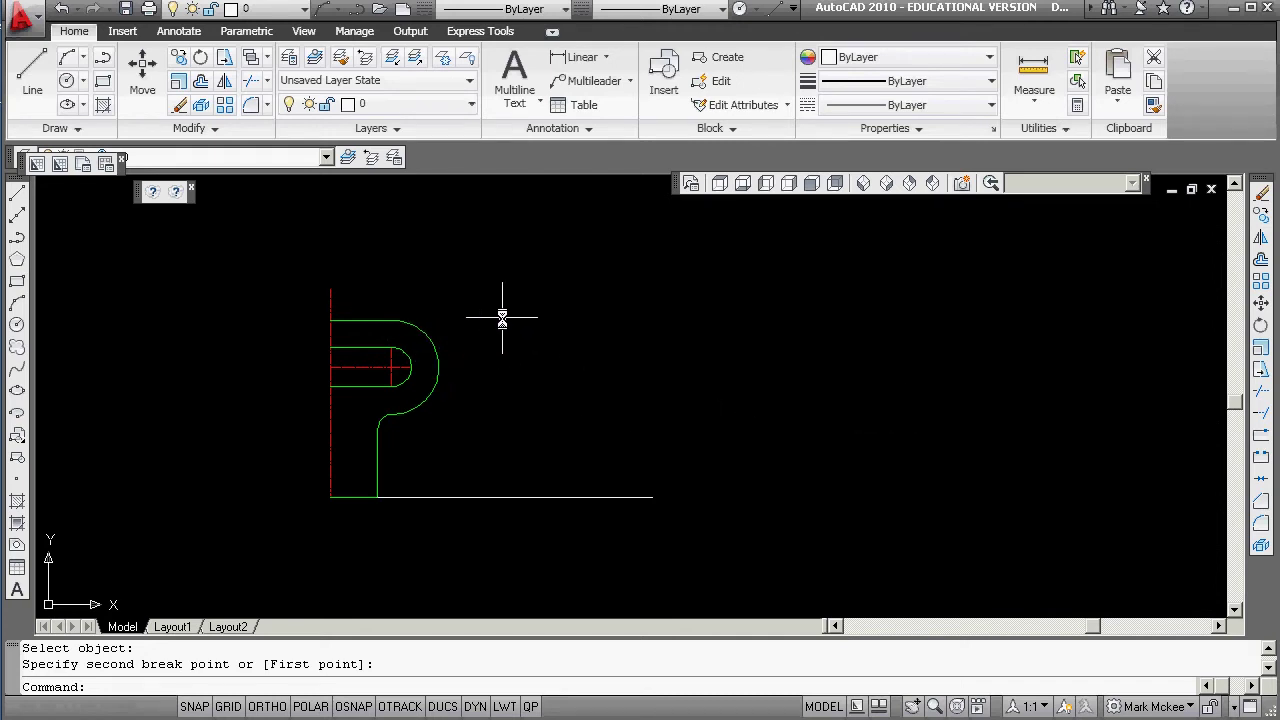
type("ne")
key("Return")
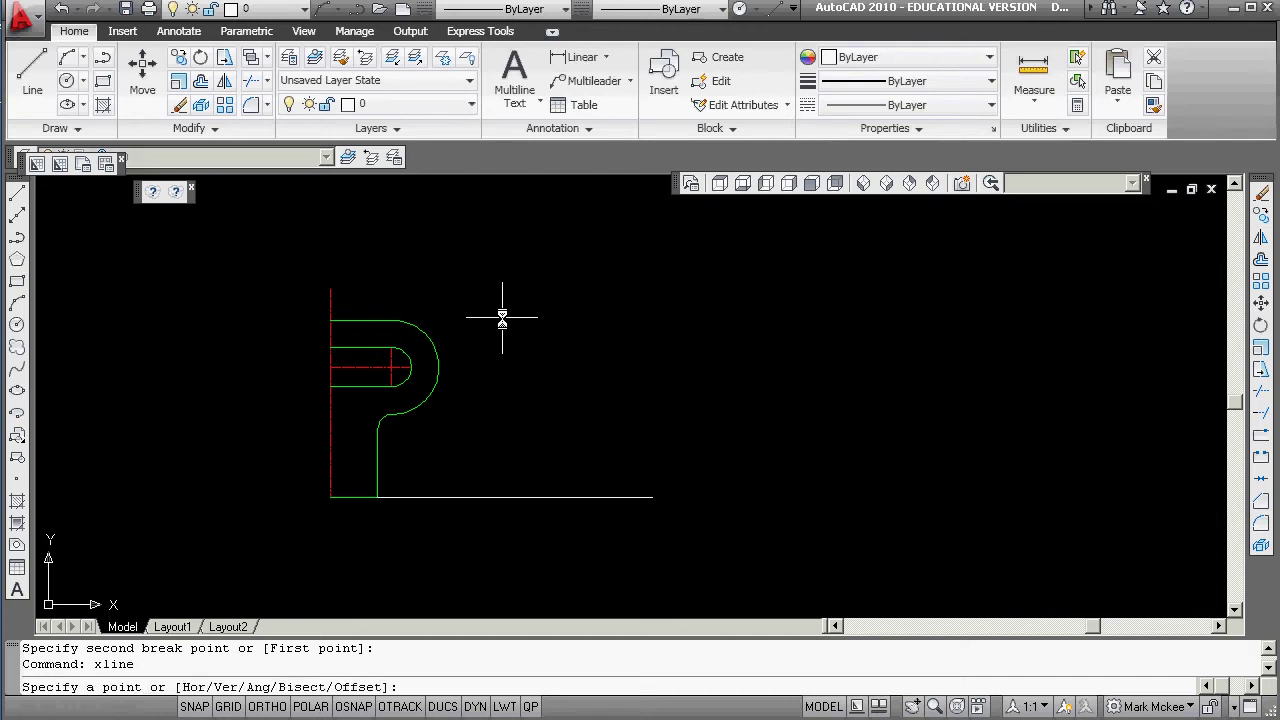
right_click(570, 354, "shift")
left_click(612, 366)
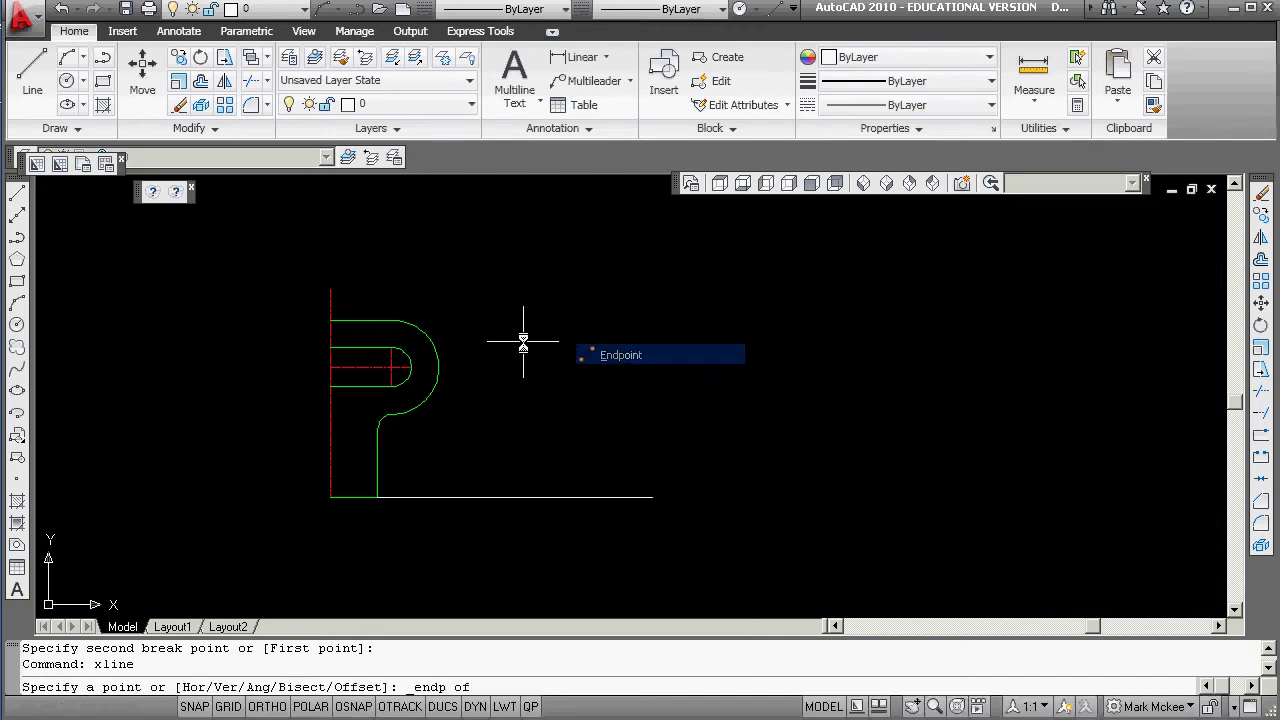
left_click(383, 325)
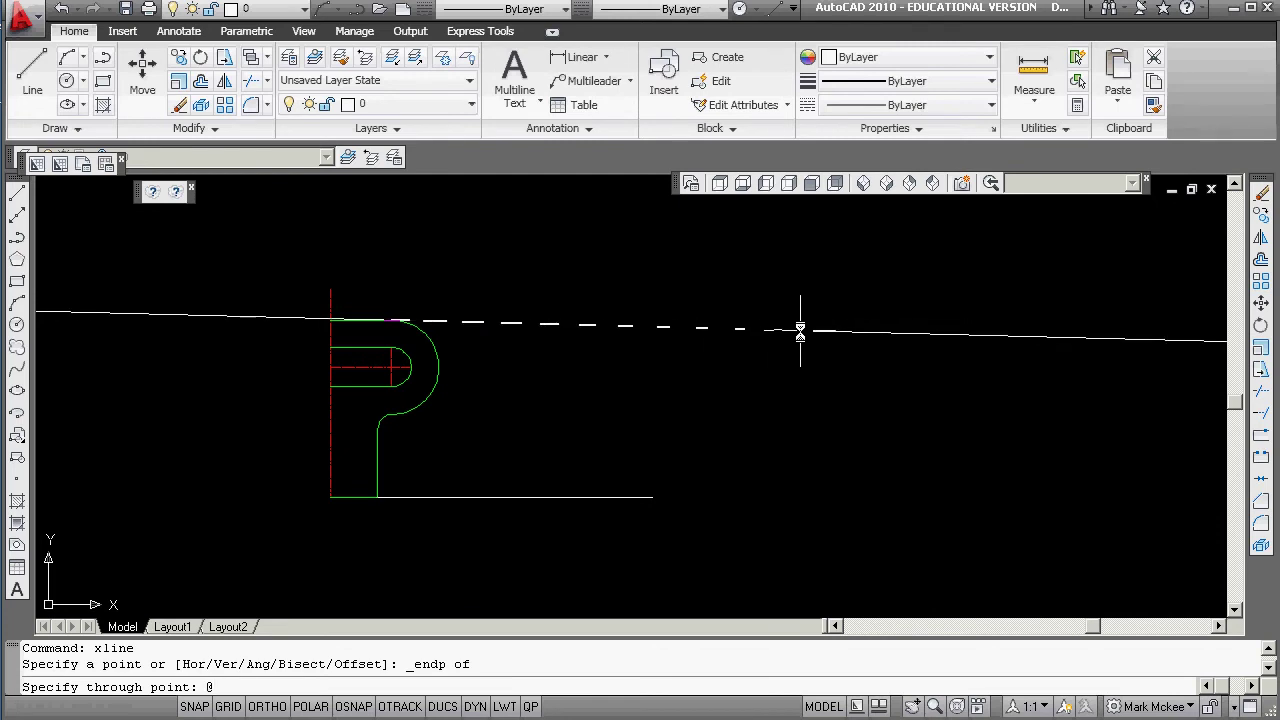
type("@10<0")
key("Return")
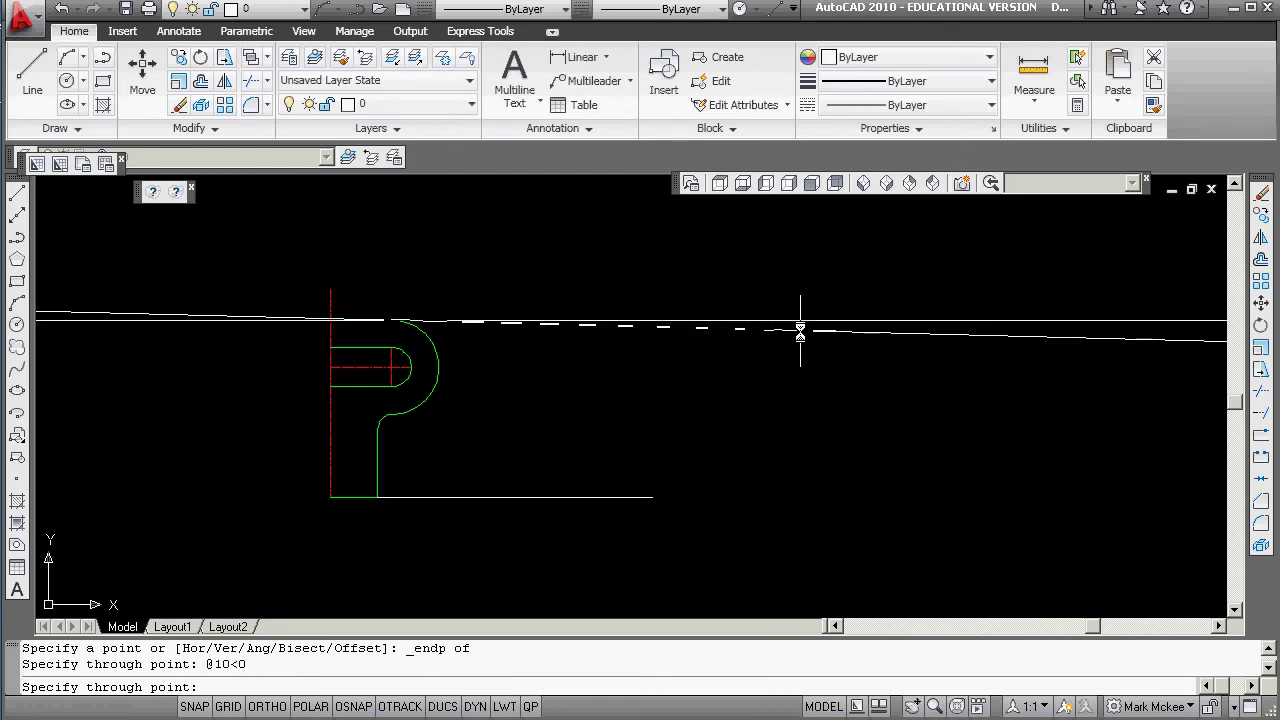
Step: Offset the part's vertical centerline through a point in the empty space to the right of the part
key("Escape")
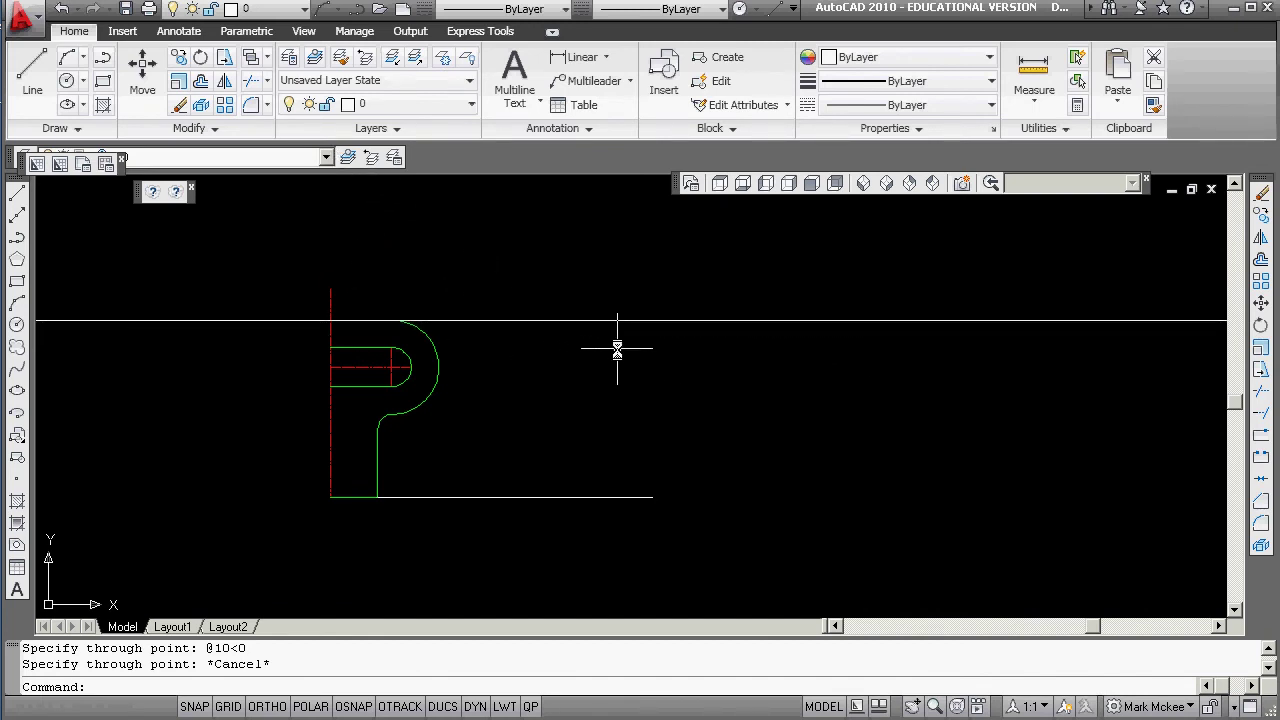
type("o")
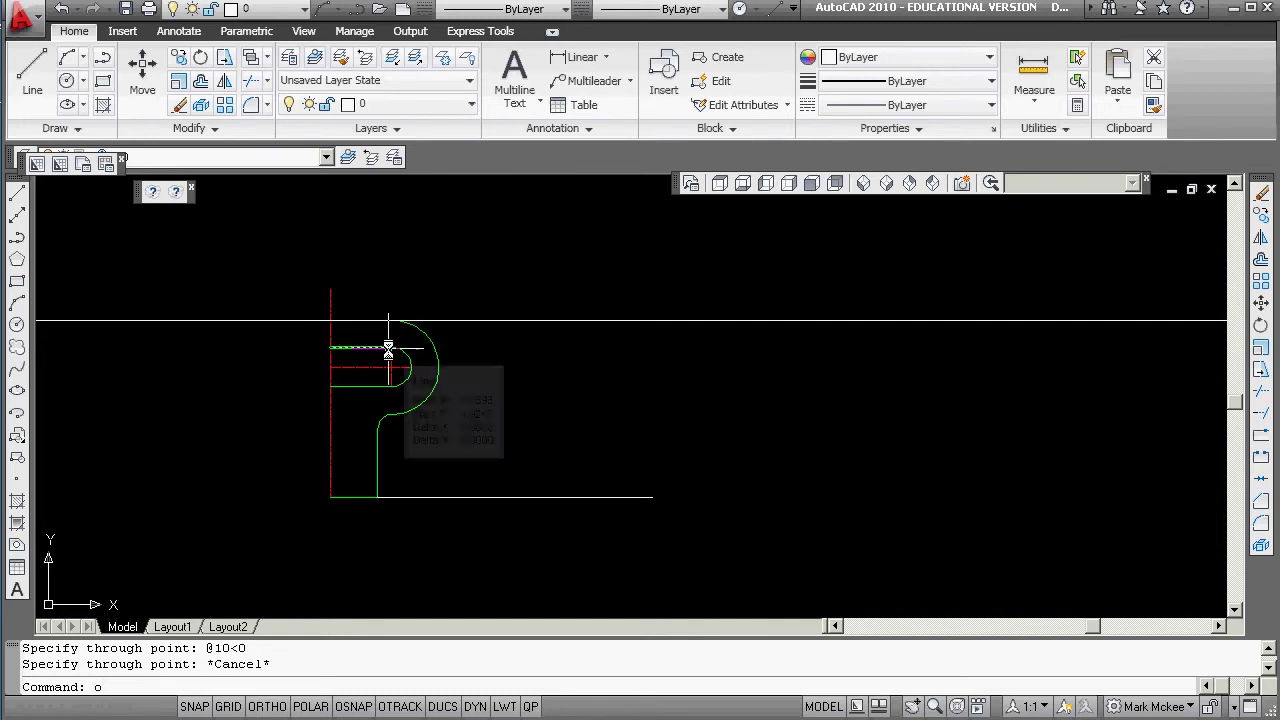
key("Return")
type("t")
key("Return")
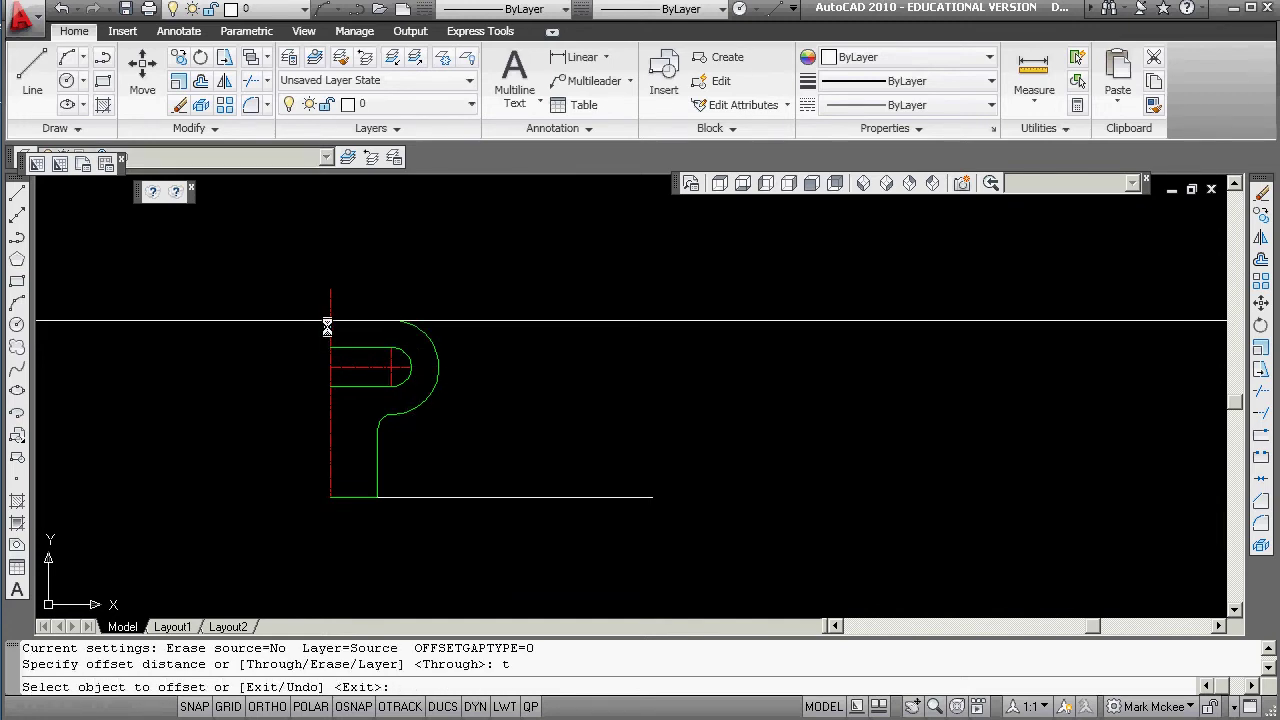
left_click(328, 327)
left_click(573, 395)
key("Escape")
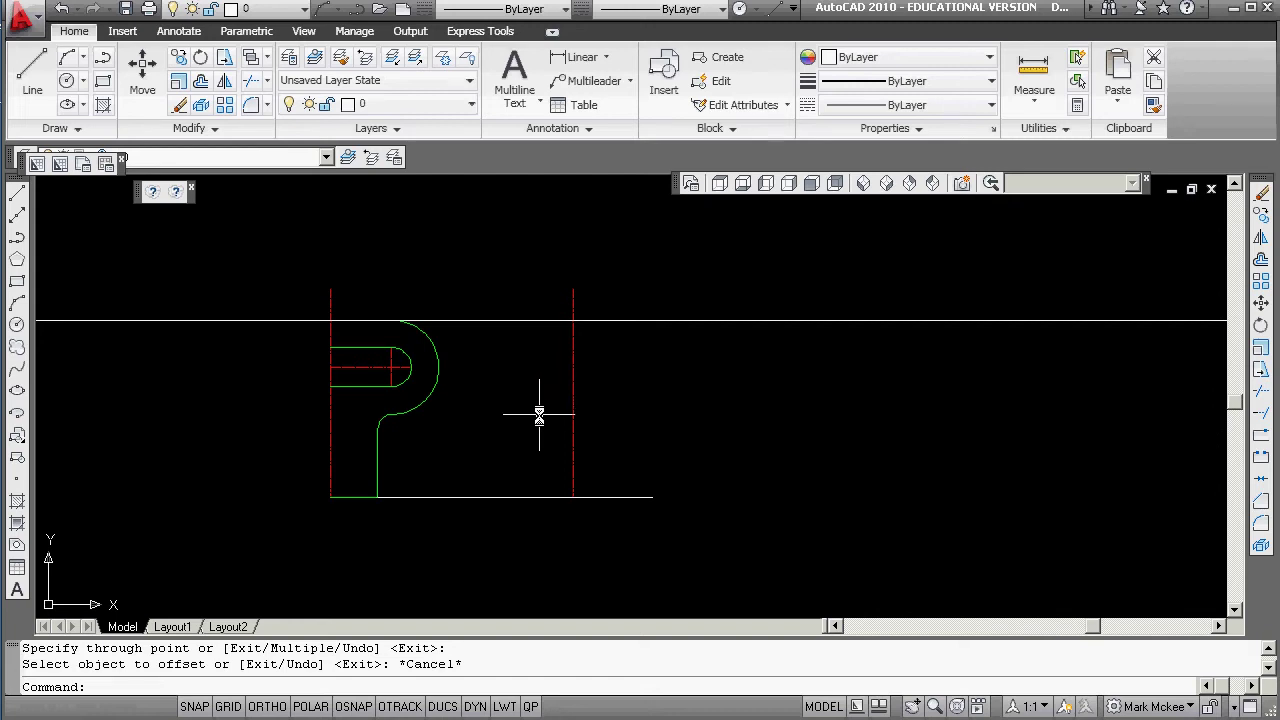
Step: Offset the new vertical centerline copy 0.68 to the right
type("o")
key("Return")
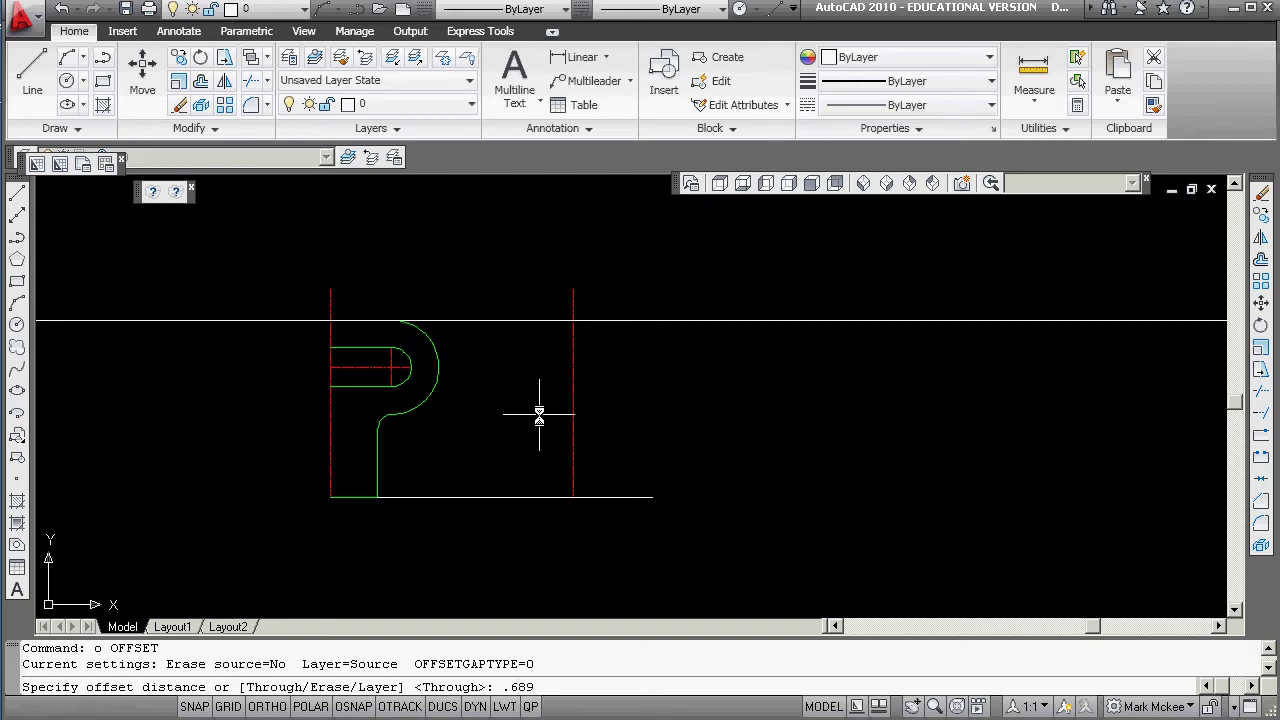
type(".68")
key("Return")
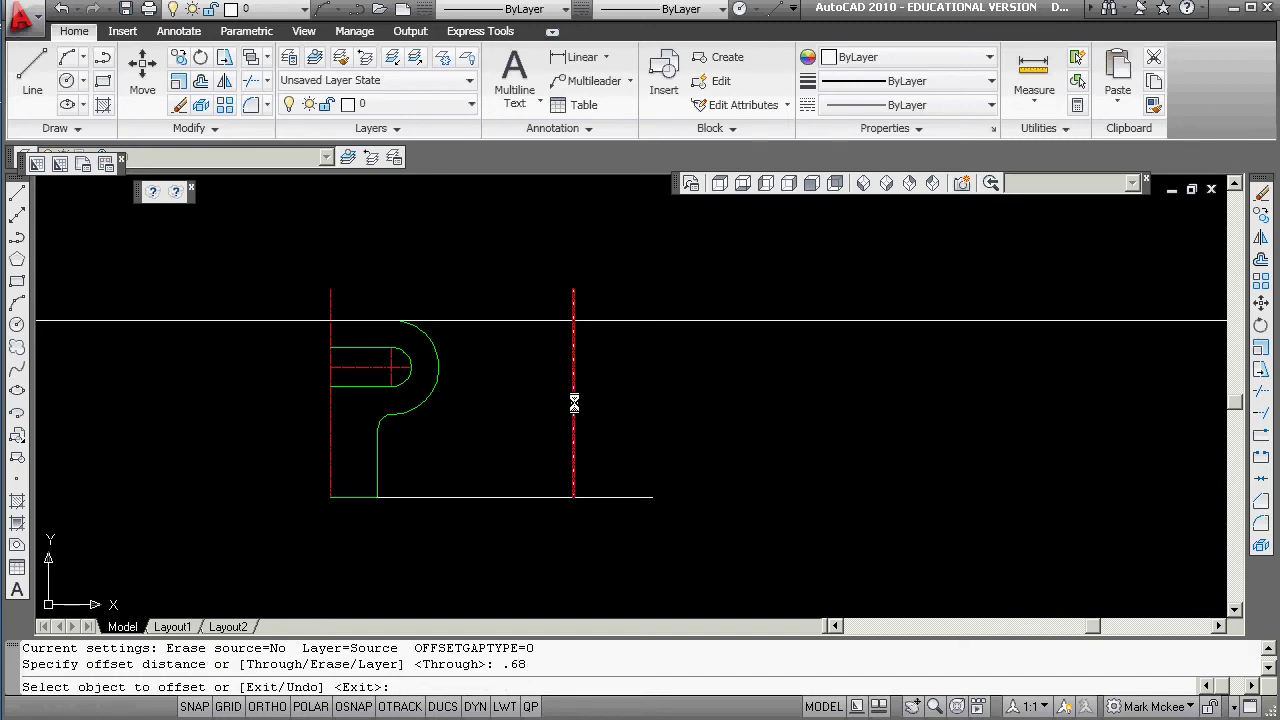
left_click(574, 401)
left_click(588, 401)
key("Escape")
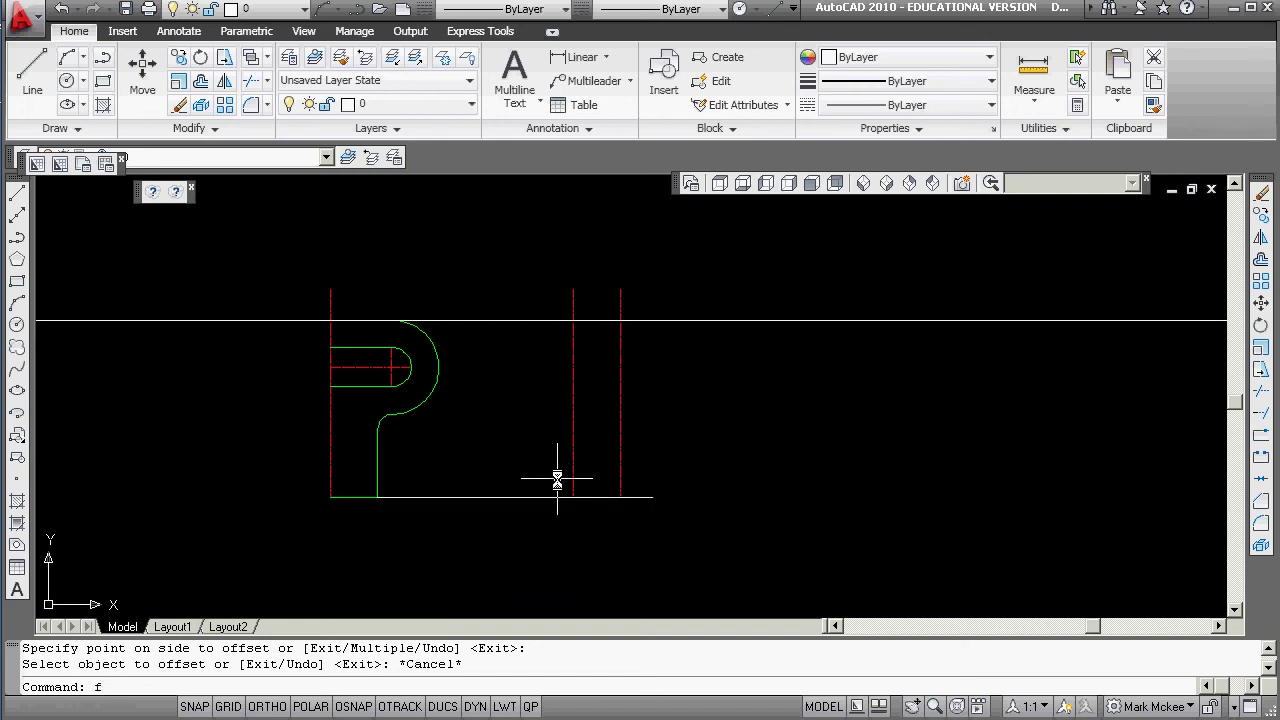
Step: Apply sharp corners between the projected bottom line and the two new vertical lines with Fillet, removing the excess on both sides
type("f")
key("Return")
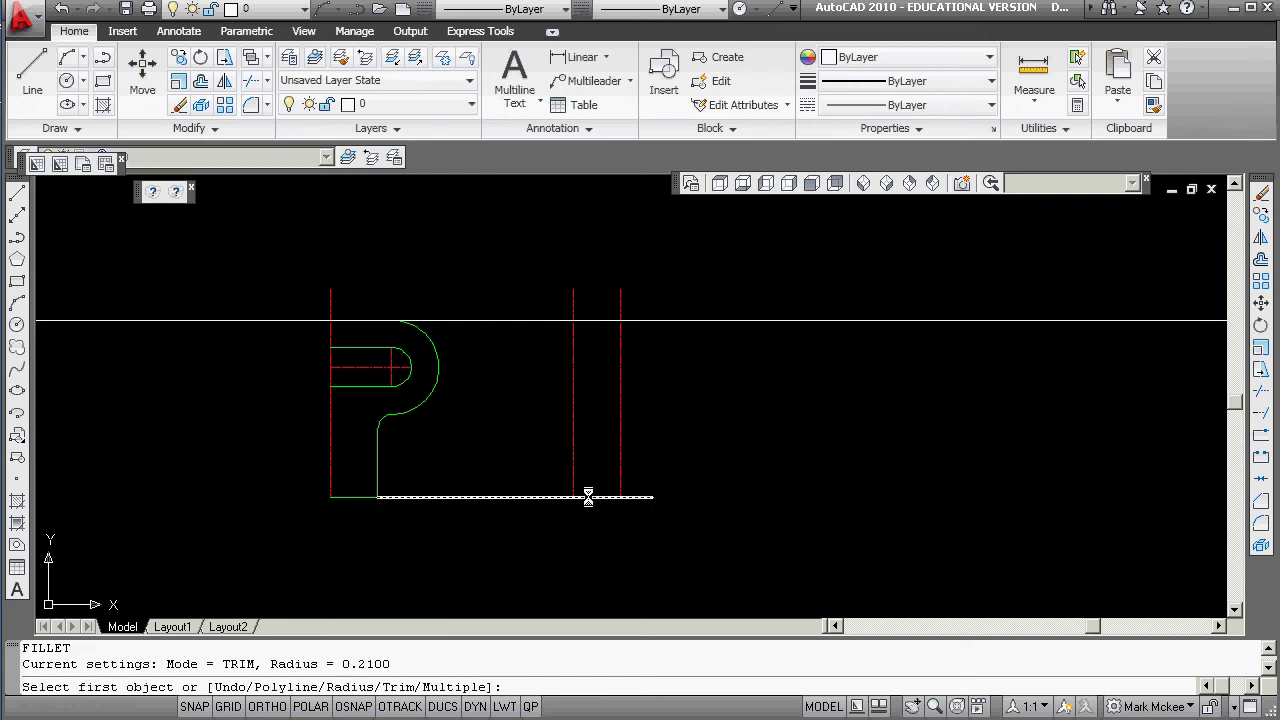
left_click(567, 494)
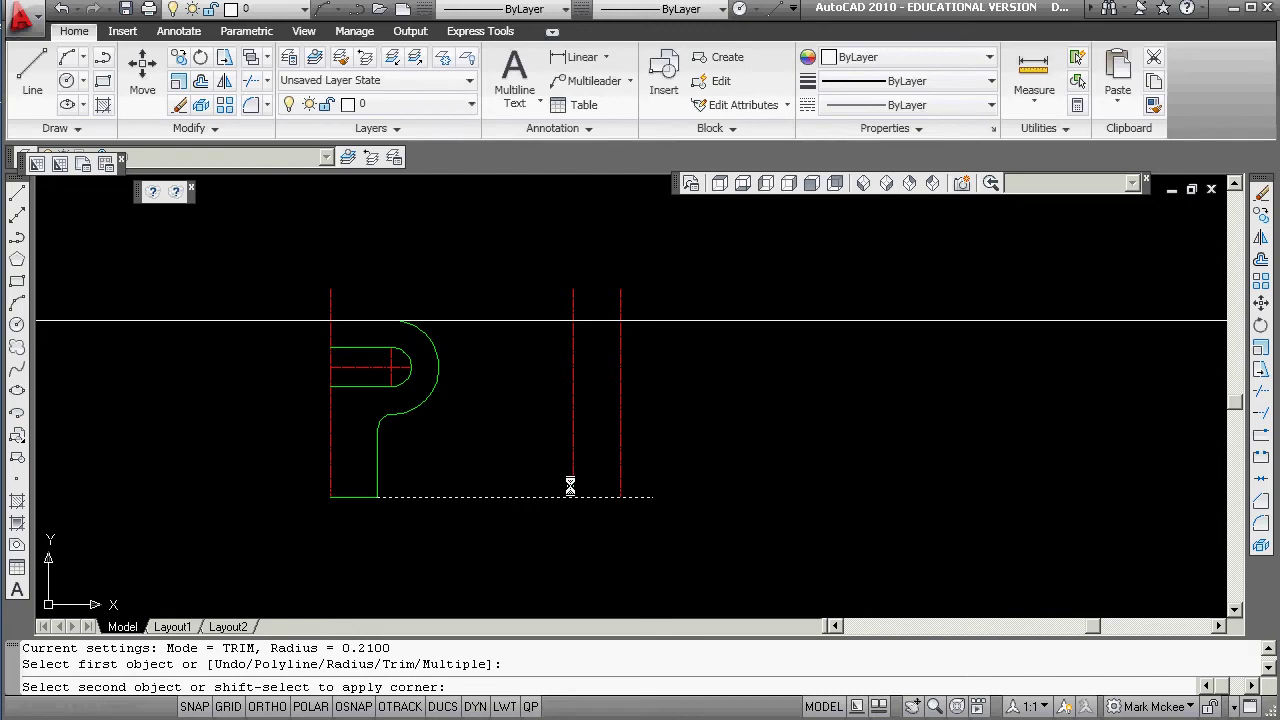
left_click(572, 485)
key("Return")
left_click(617, 494)
left_click(619, 488)
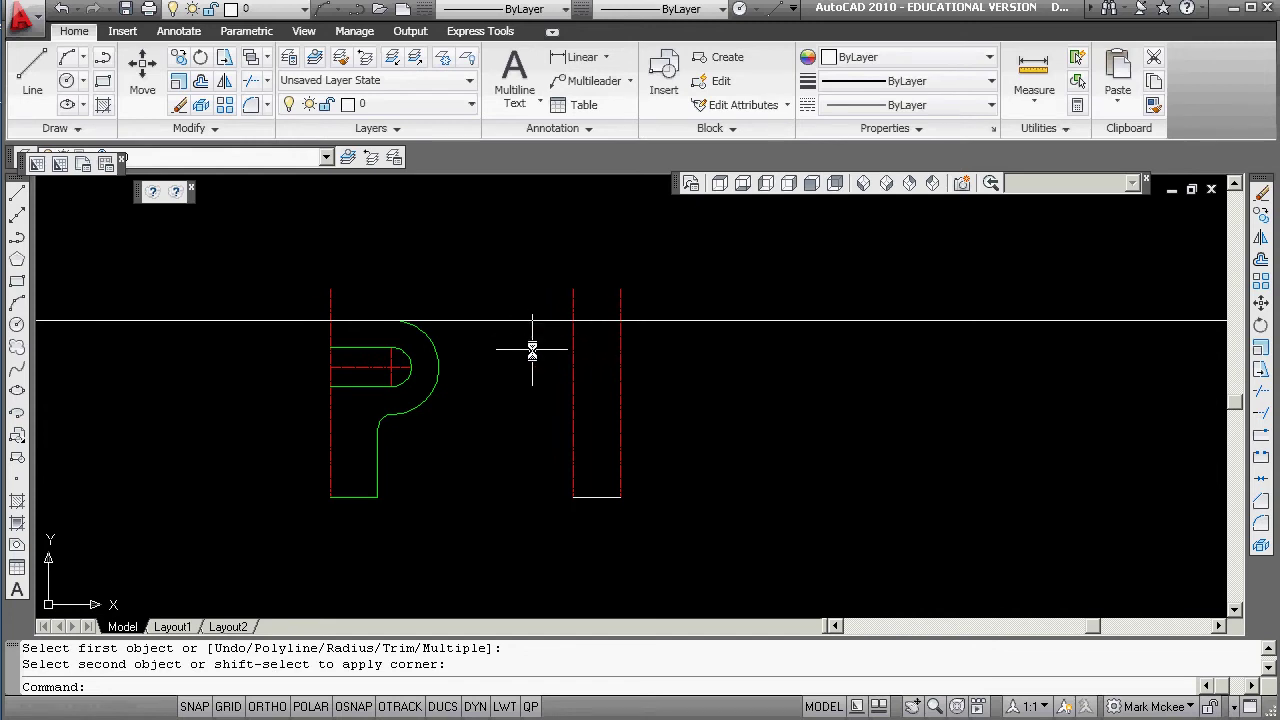
Step: Fillet the horizontal construction line and the new view's right vertical line with a radius of 0.68
type("f")
key("Return")
type("r")
key("Return")
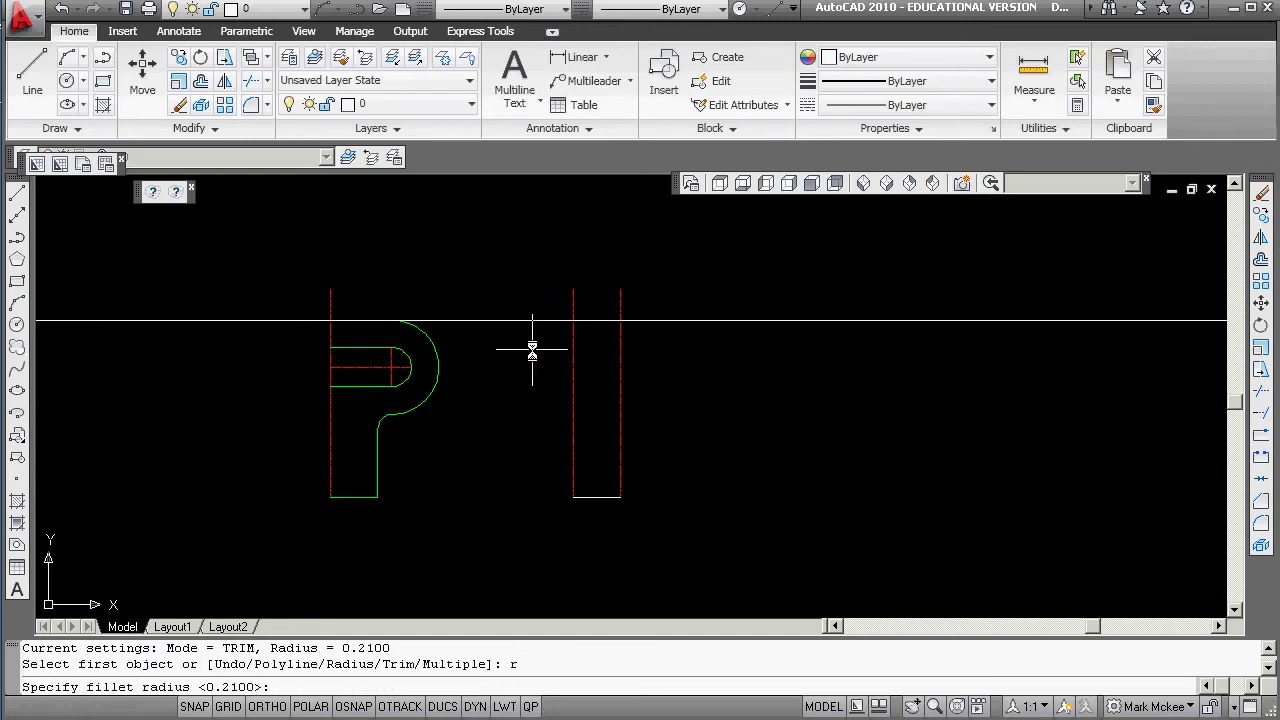
type(".68")
key("Return")
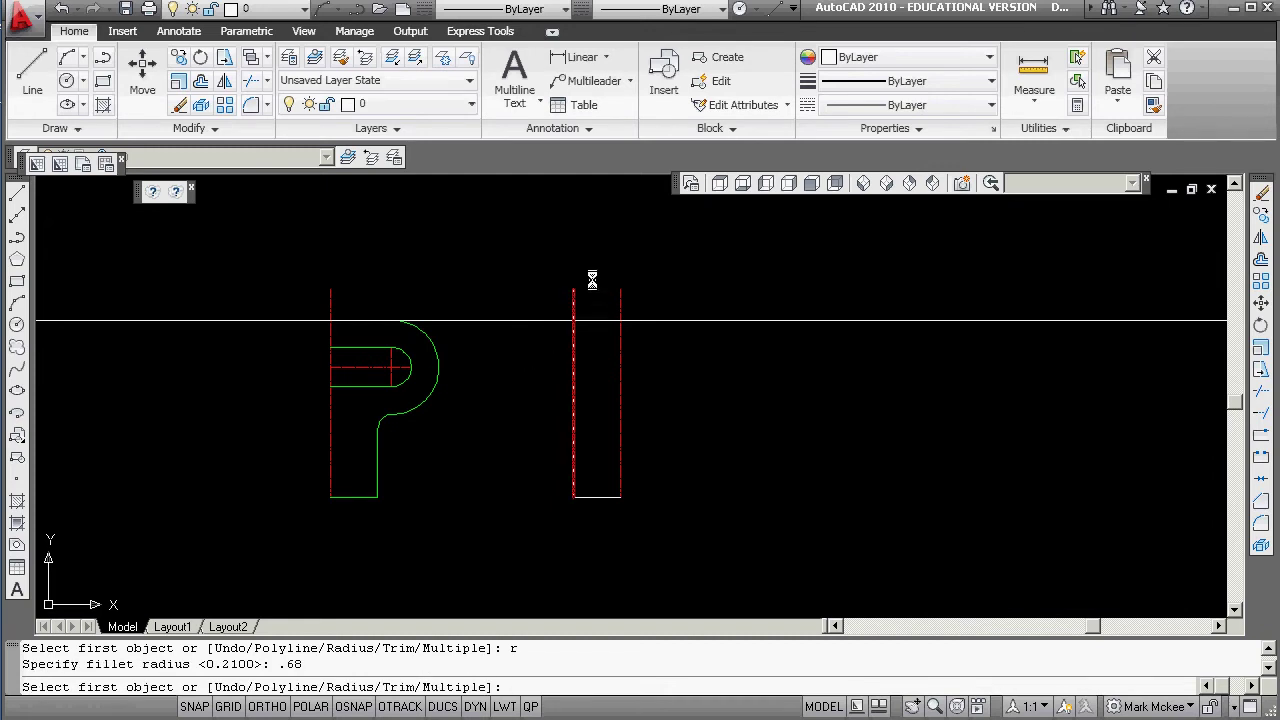
left_click(566, 320)
left_click(618, 352)
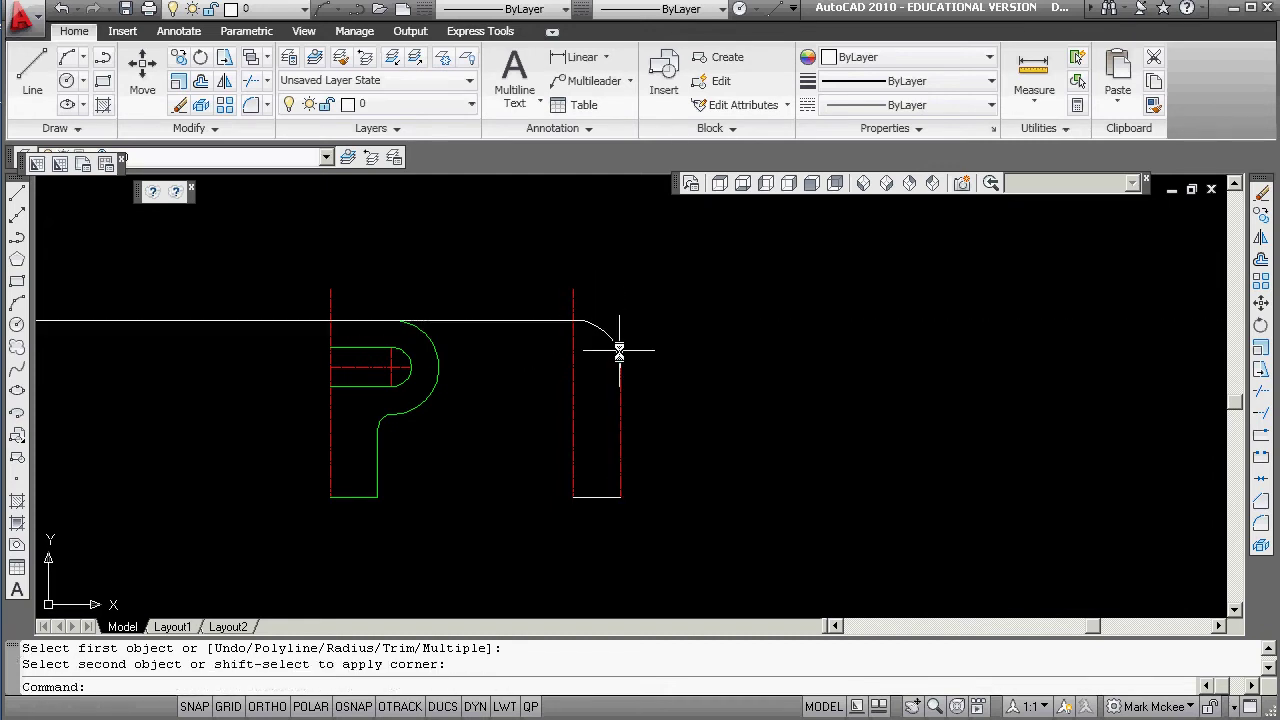
Step: Erase the leftover horizontal construction line running left from the fillet arc
scroll(580, 323, "up", 3)
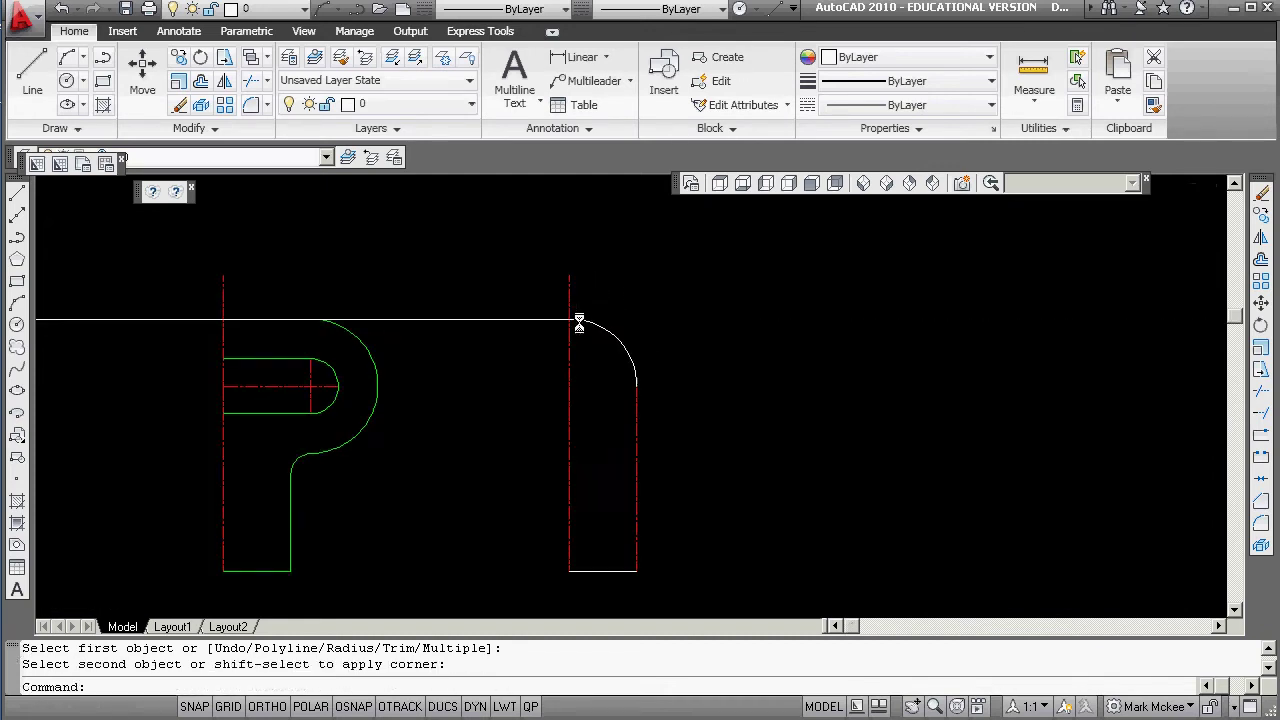
type("e")
key("Return")
left_click(502, 318)
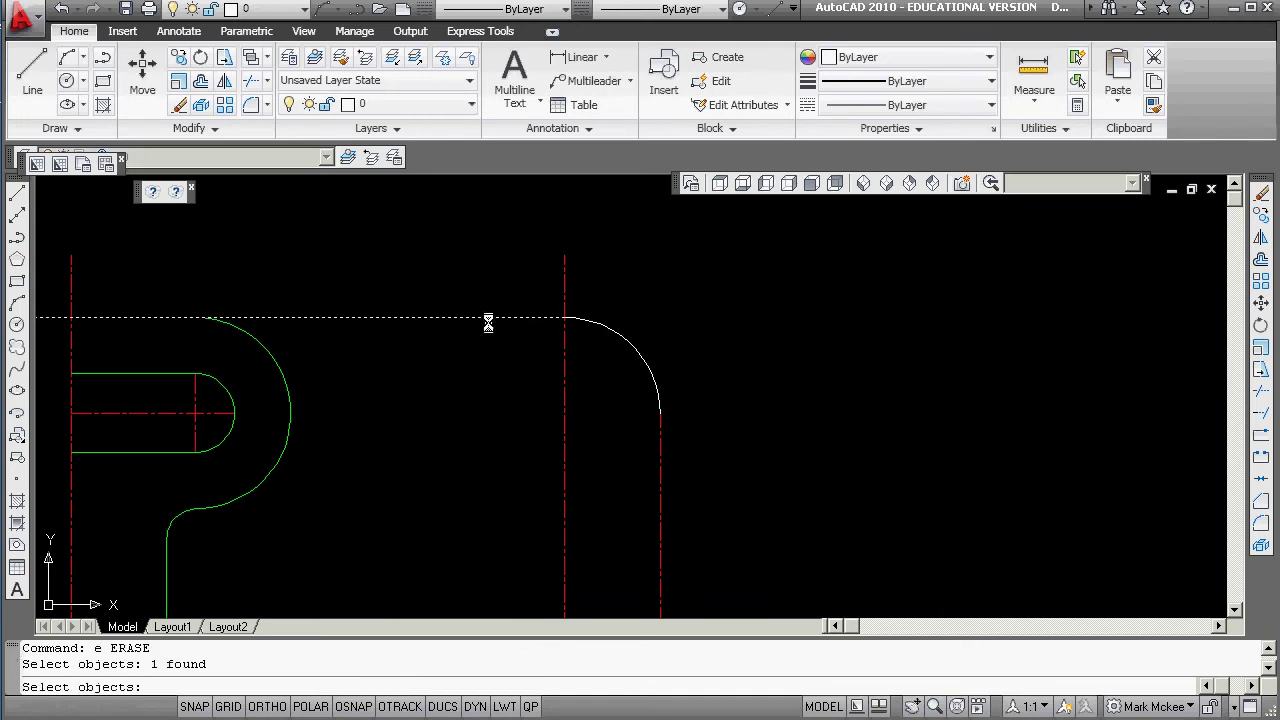
key("Return")
scroll(617, 350, "down", 3)
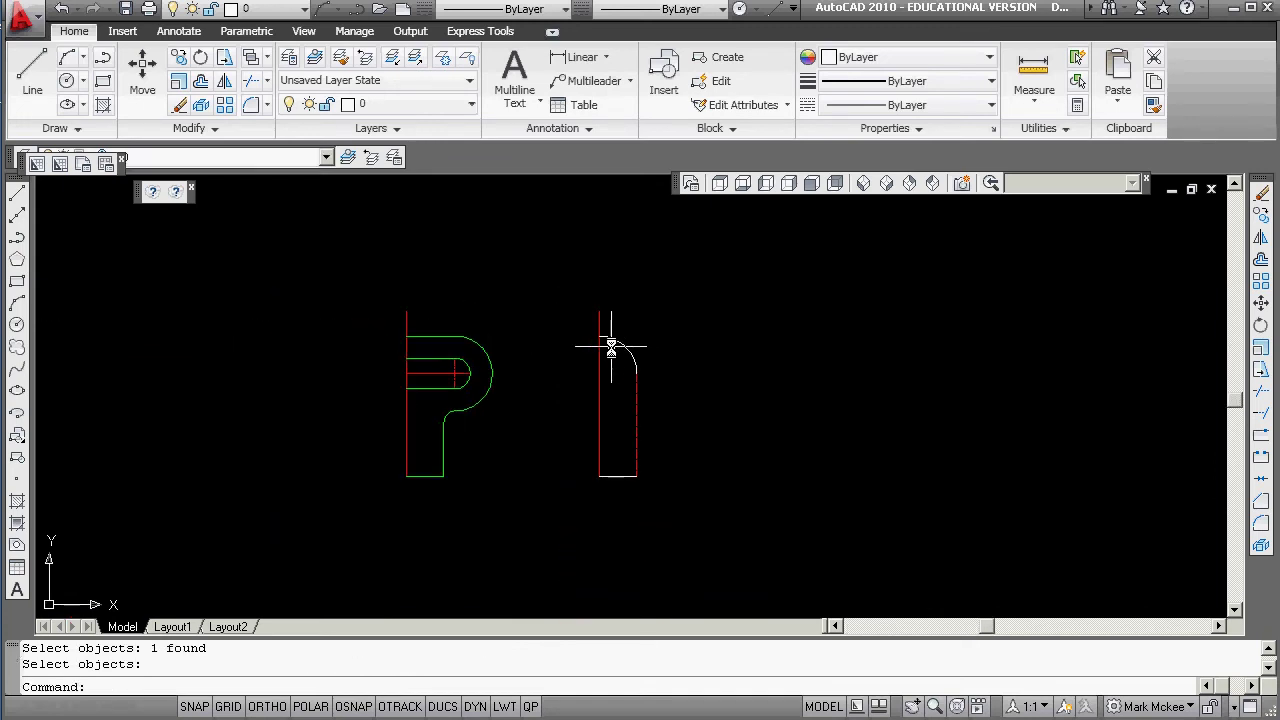
Step: Trim the new view's left vertical line above the fillet arc
type("trim")
key("Return")
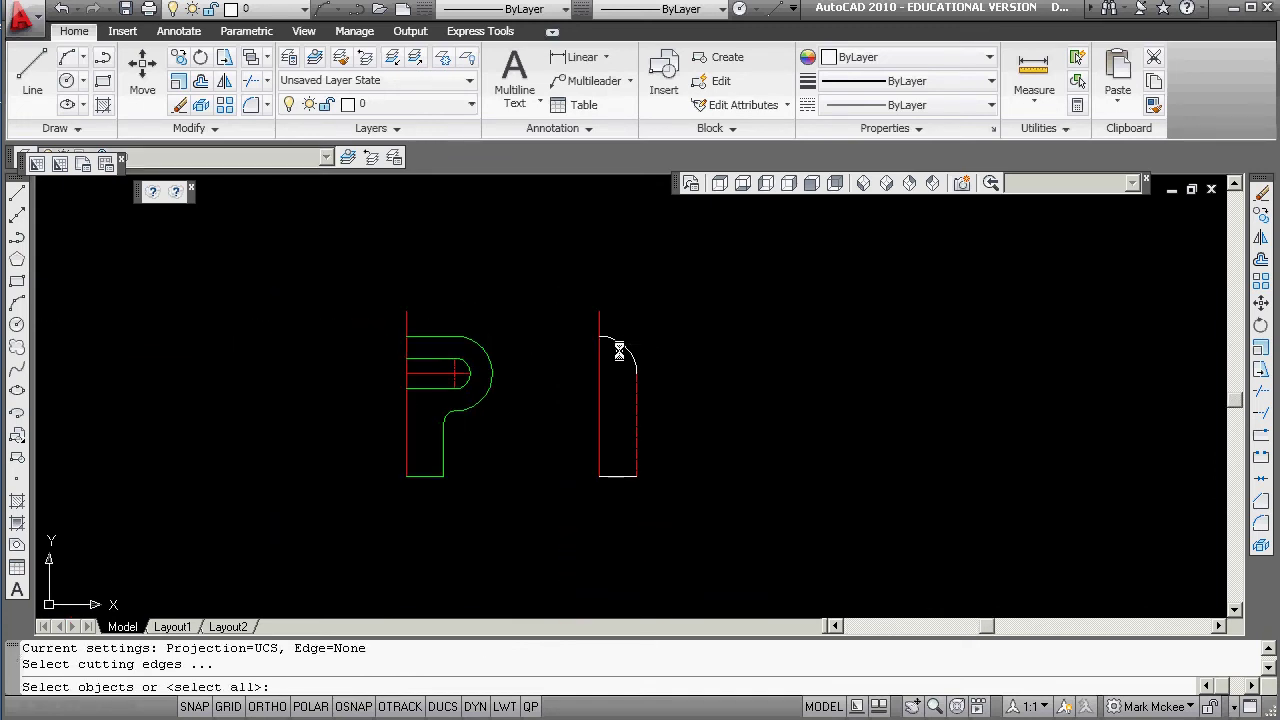
left_click(606, 332)
key("Return")
left_click(601, 325)
key("Return")
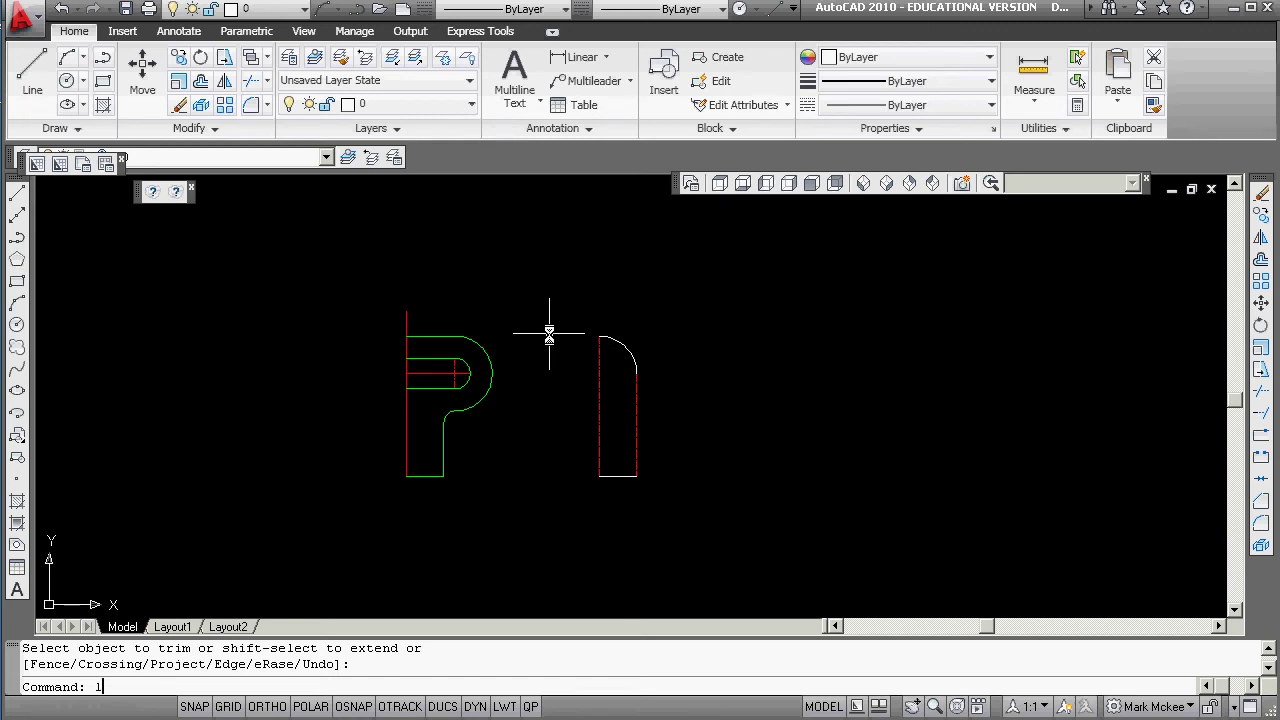
key("Return")
type("oint: o")
key("Return")
key("Escape")
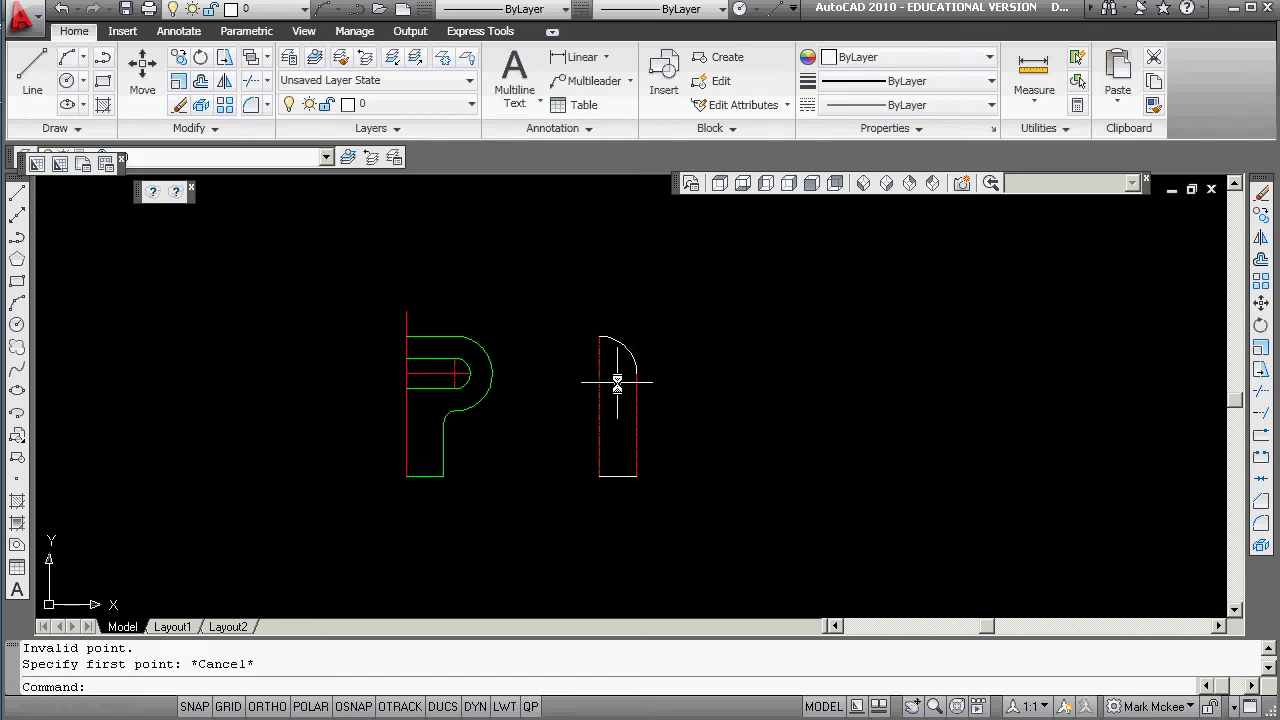
Step: Offset the new view's bottom line through the upper endpoint of its left vertical line
type("o")
key("Return")
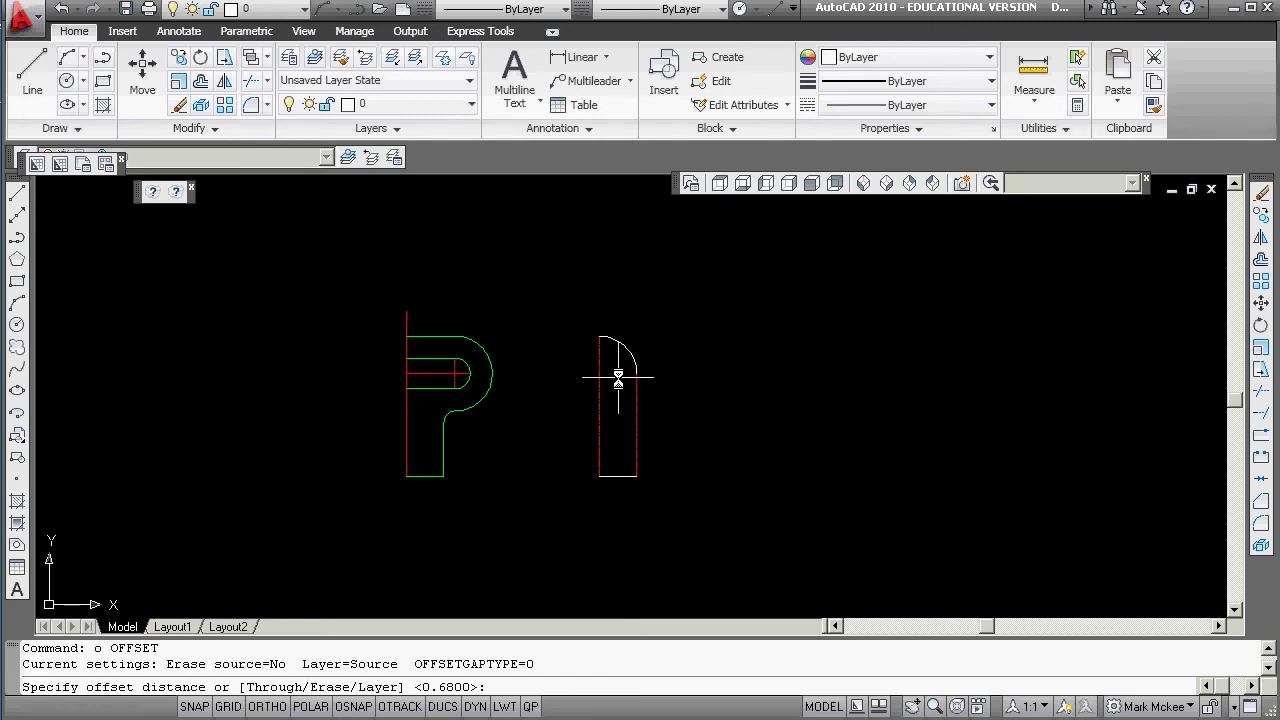
type("t")
key("Return")
left_click(617, 474)
right_click(607, 430, "shift")
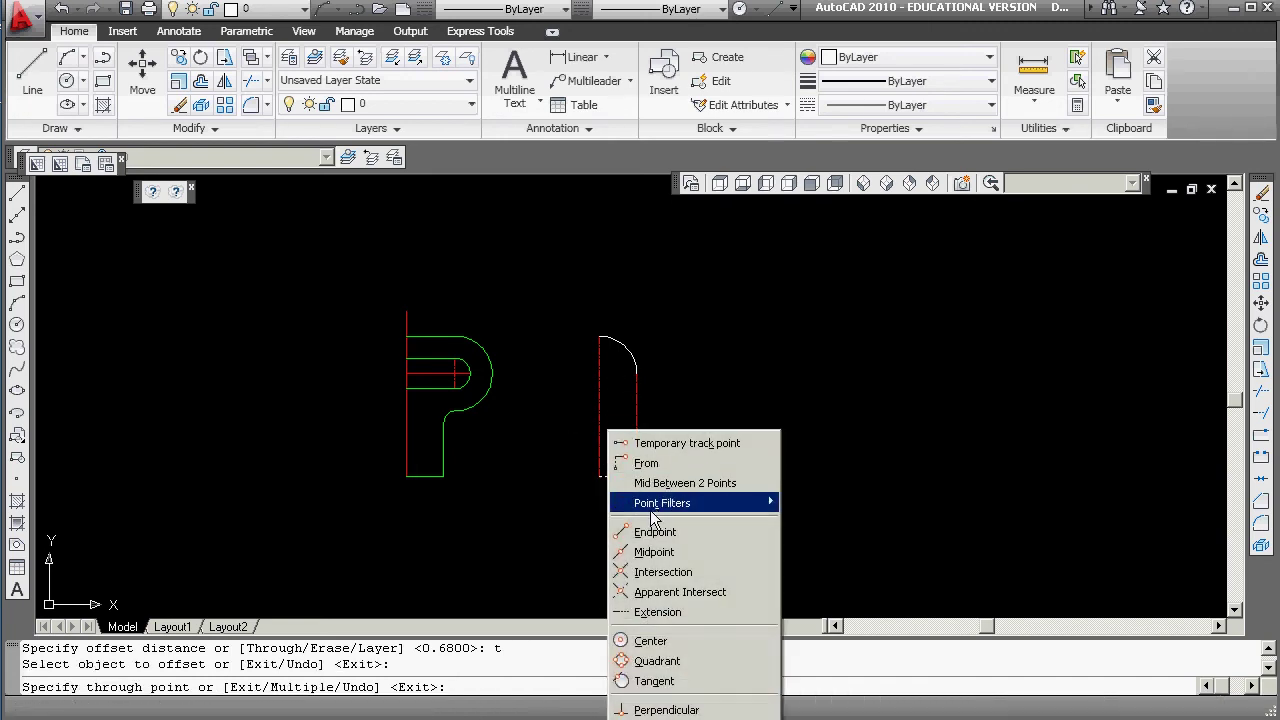
left_click(655, 532)
left_click(600, 337)
key("Escape")
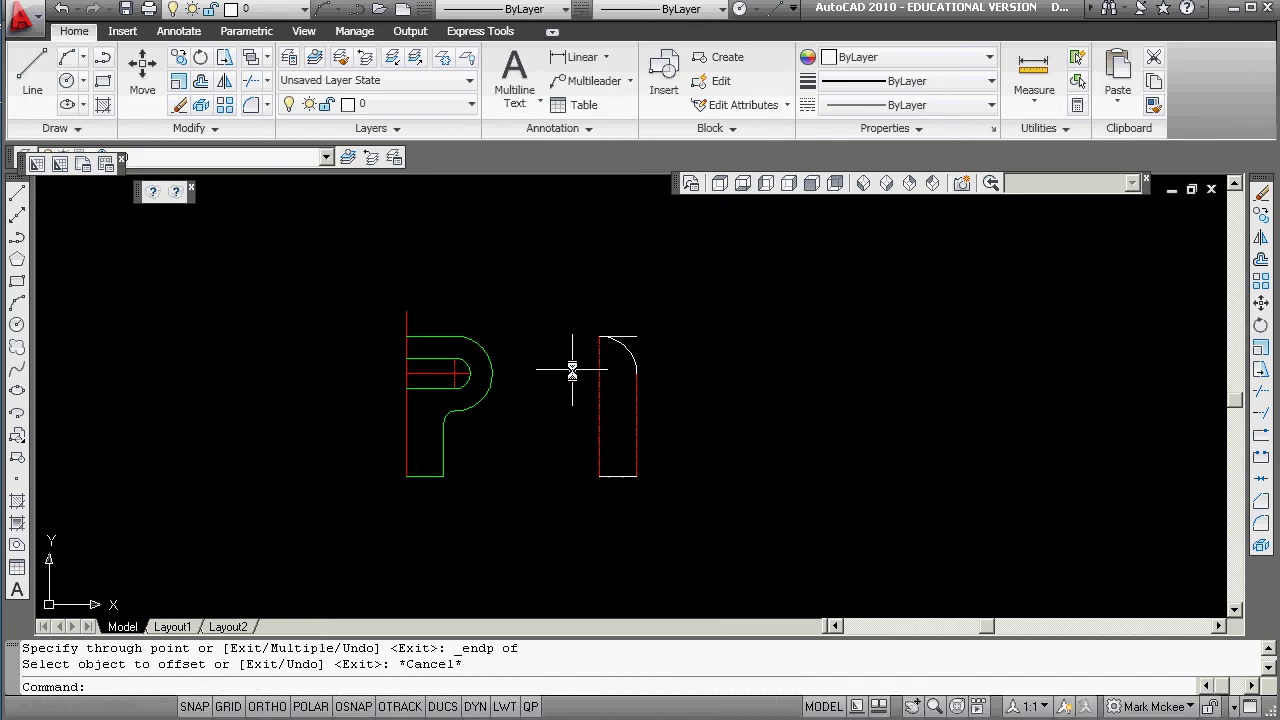
Step: Offset the new view's top horizontal line 0.68 downward
type("o")
key("Return")
type(".6")
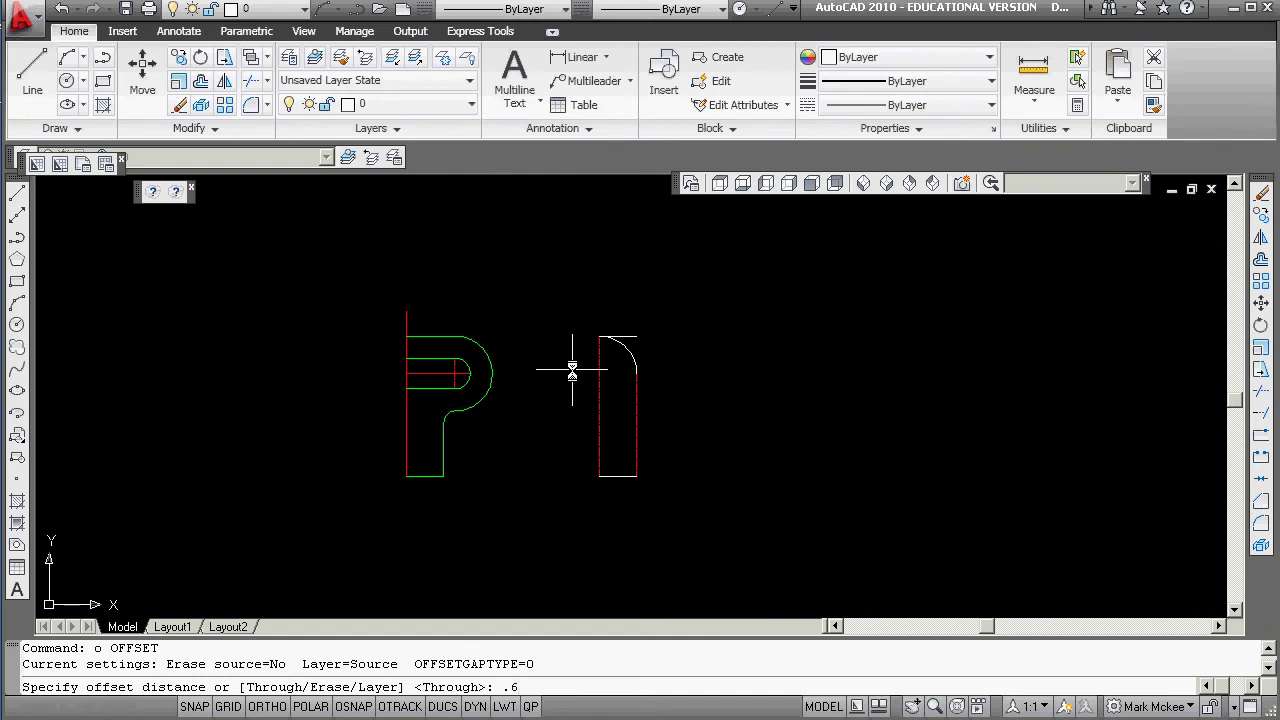
type("8")
key("Return")
left_click(627, 340)
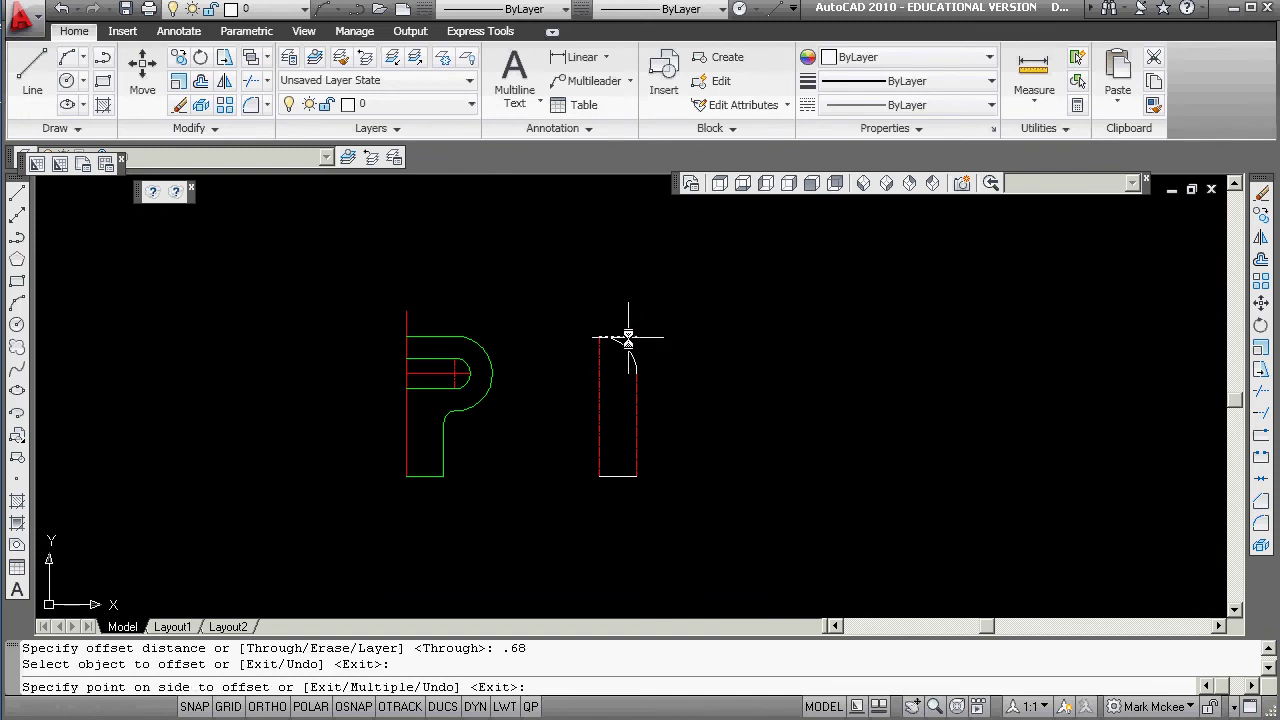
left_click(620, 347)
key("Escape")
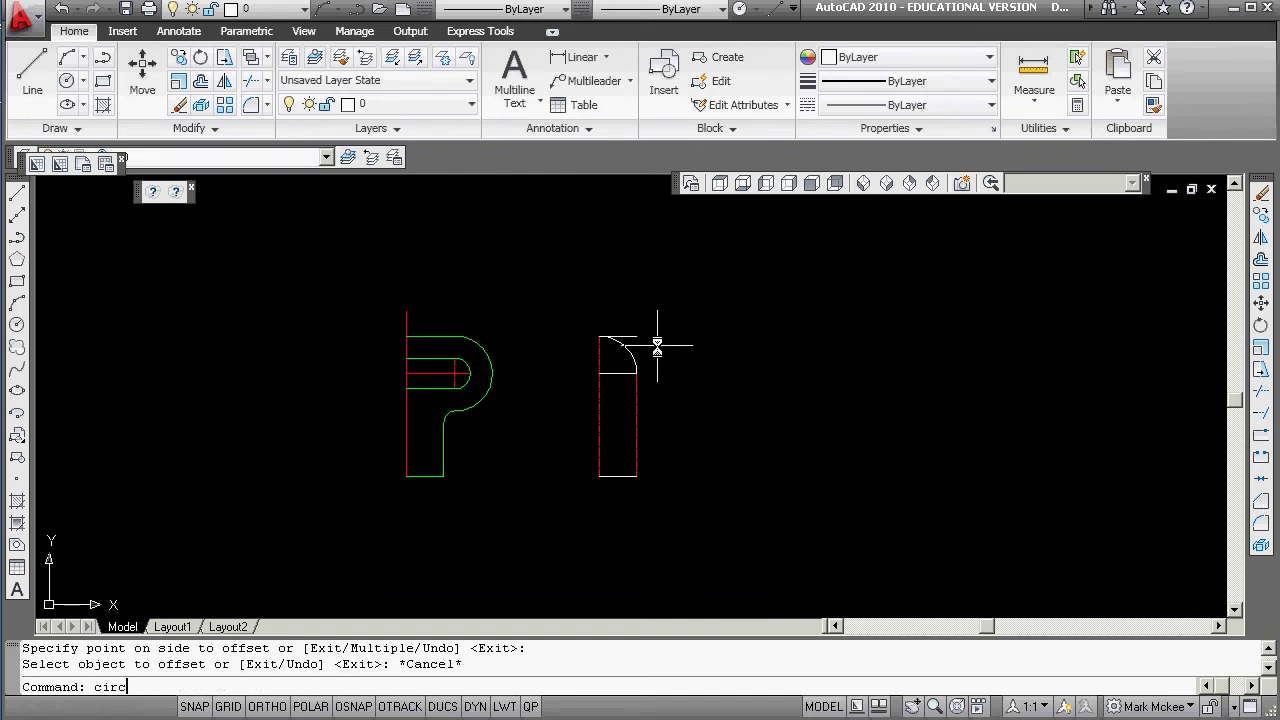
Step: Draw a circle centered on the left endpoint of the offset horizontal line, about as tall as the part's slot
type("circ")
key("Return")
type("circle")
key("Return")
type("end")
key("Return")
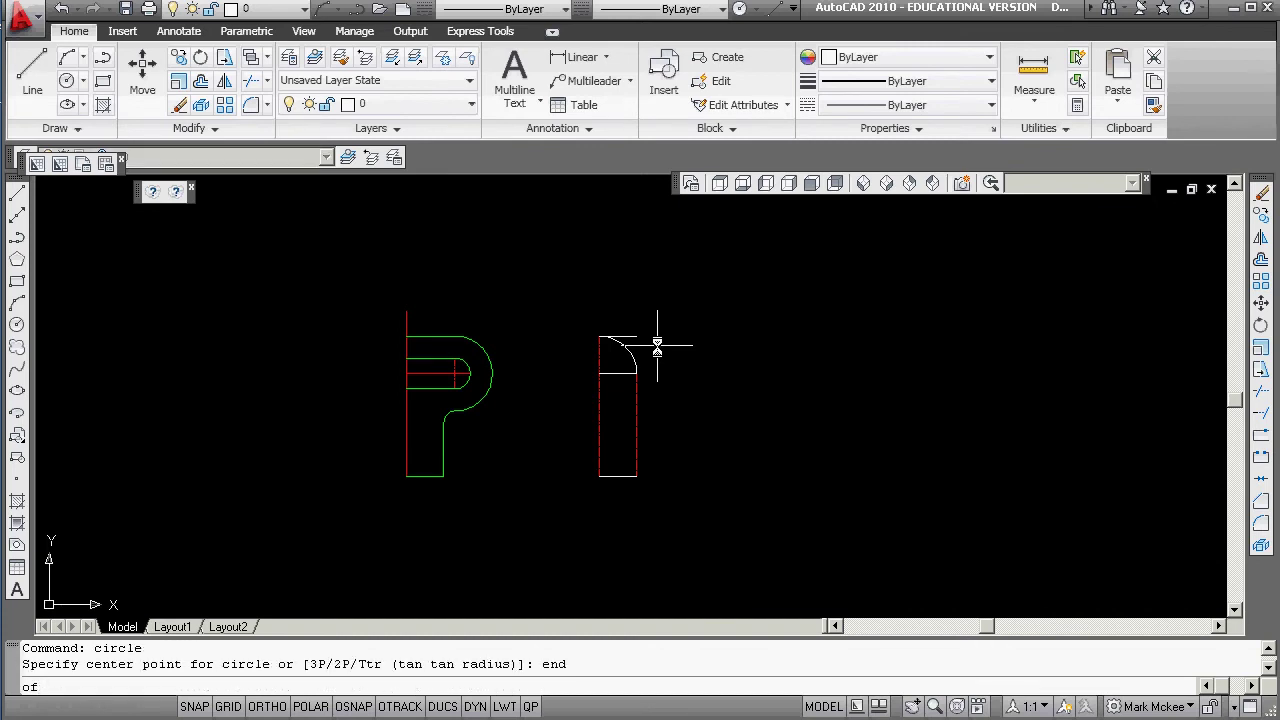
left_click(594, 374)
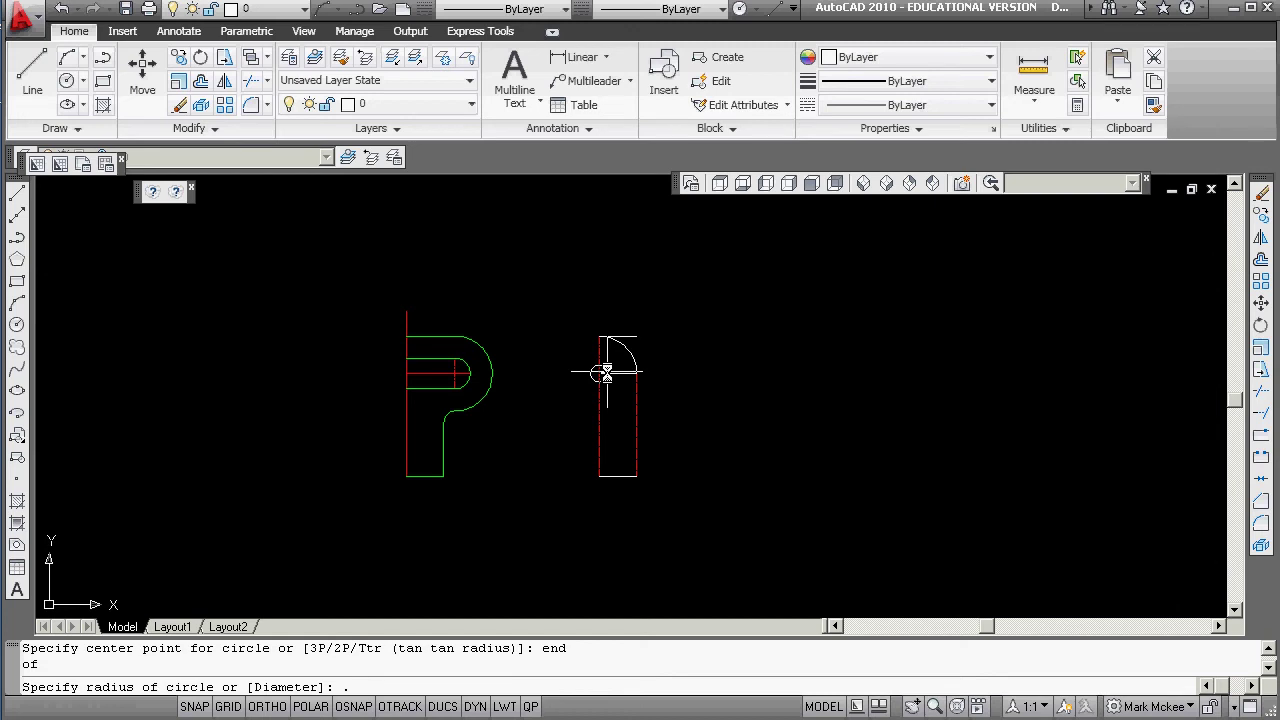
type("0")
key("Return")
Step: Trim away the half of the circle left of the new view's left vertical line
type("t")
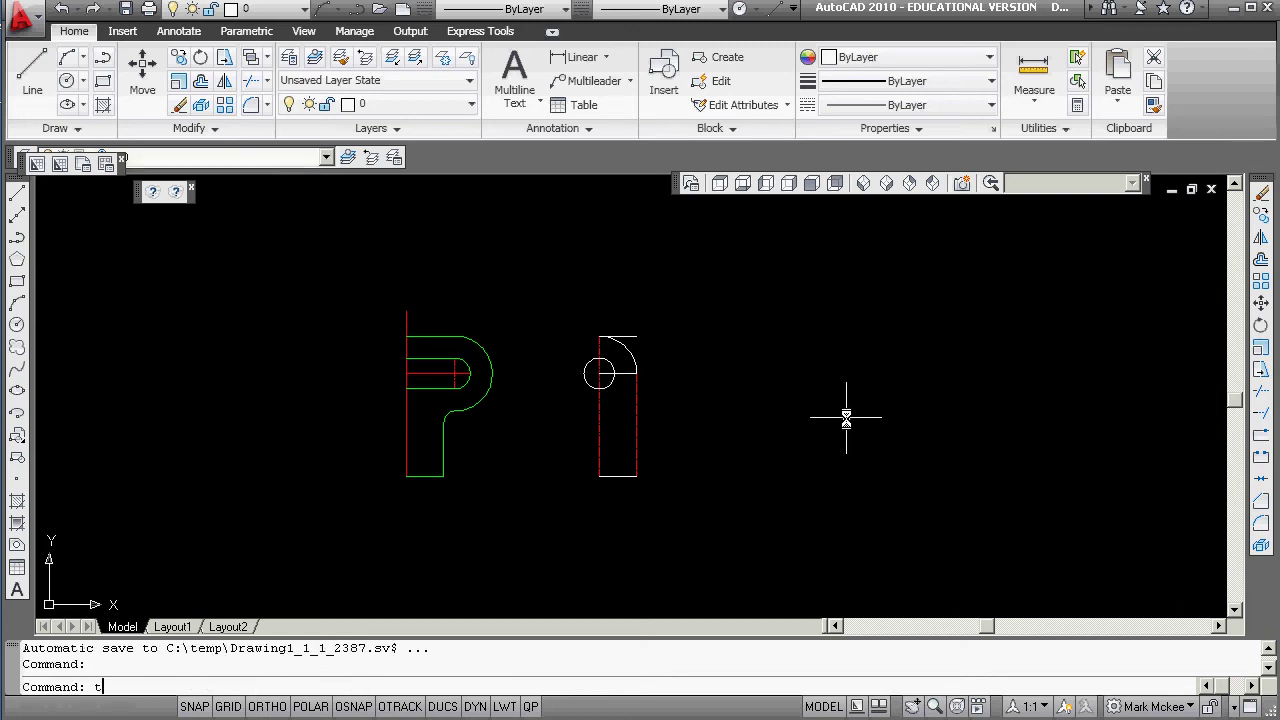
type("rim")
key("Return")
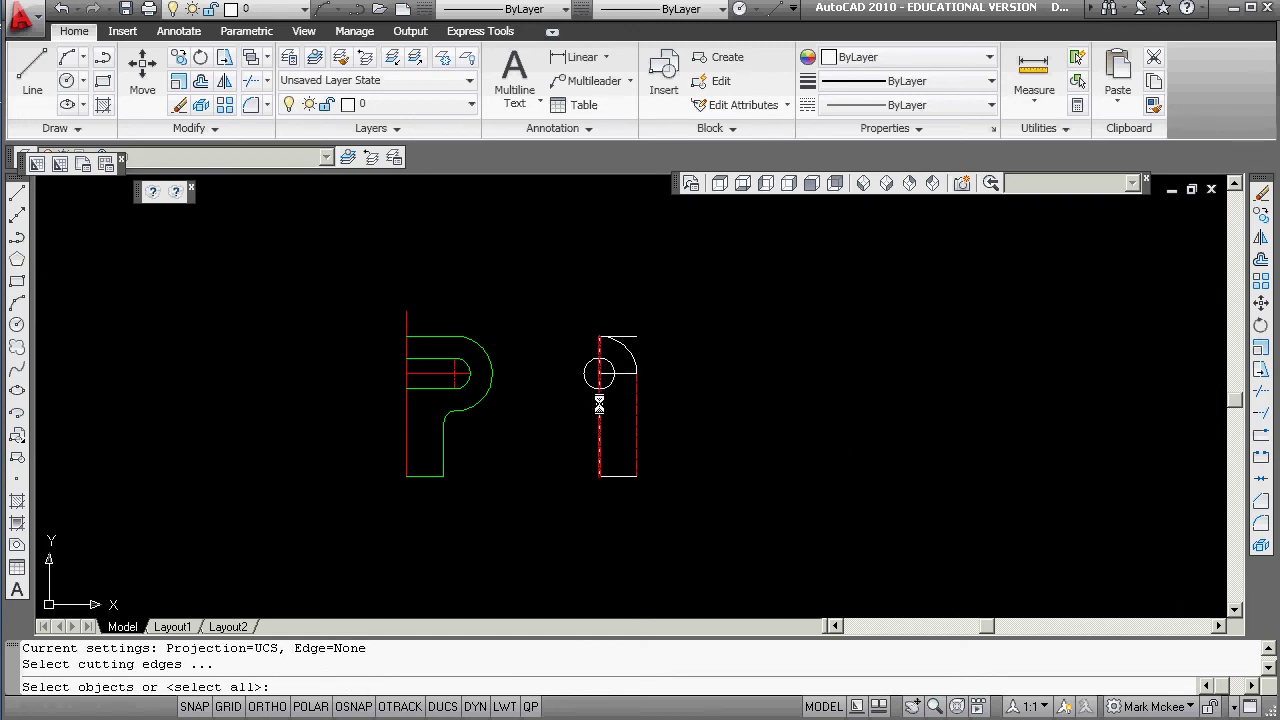
key("Return")
left_click(588, 384)
key("Return")
Step: Erase the two horizontal helper lines at the top and through the half-circle's center
type("e")
key("Return")
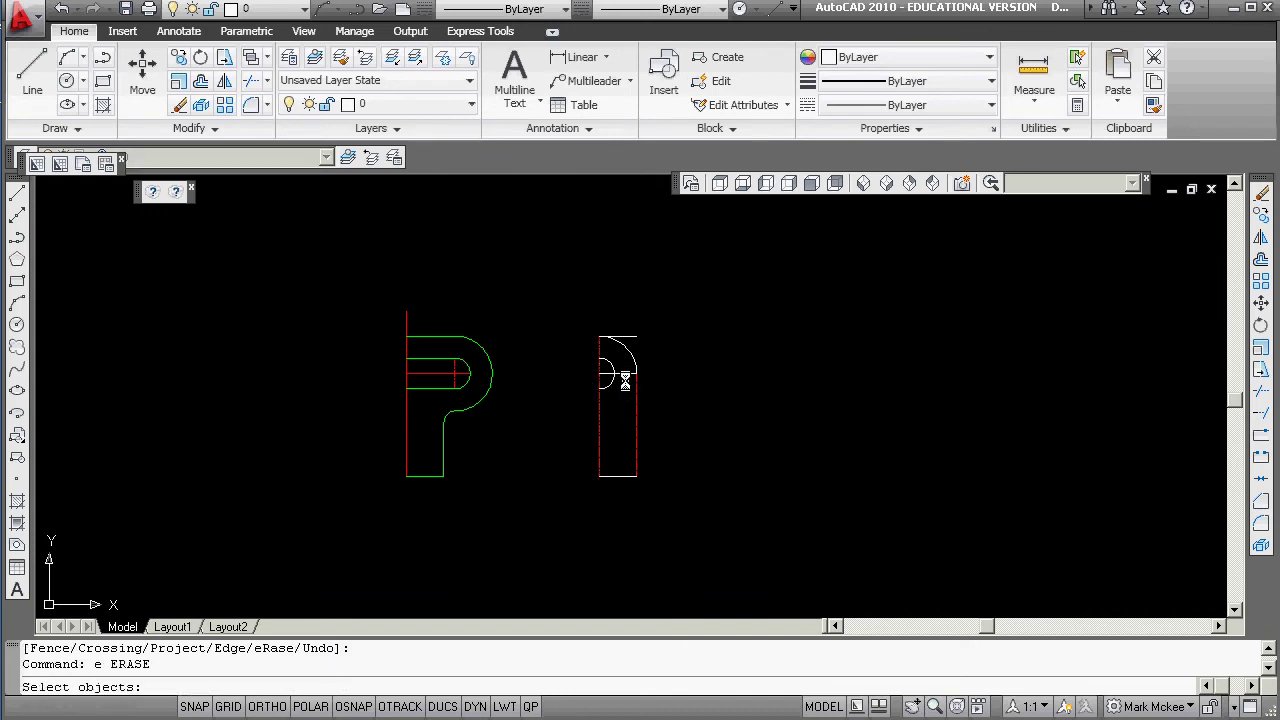
left_click(627, 372)
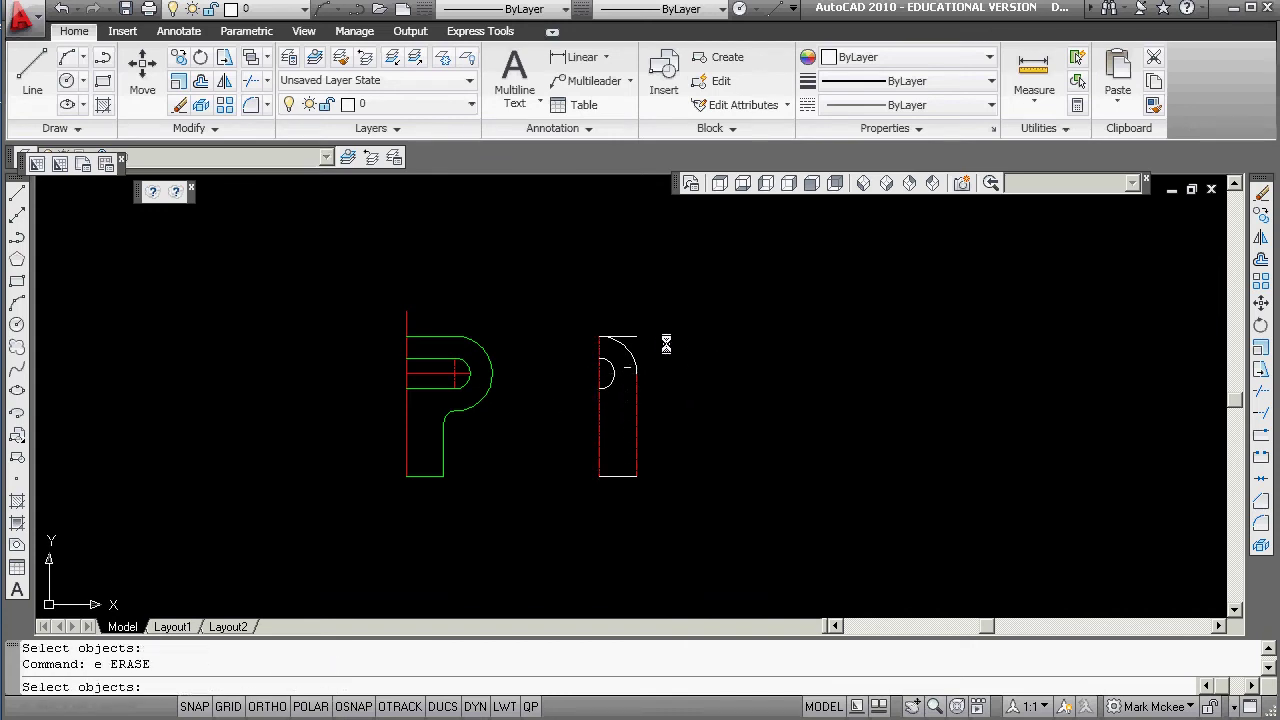
key("Return")
type("e")
key("Return")
triple_click(630, 369)
key("Escape")
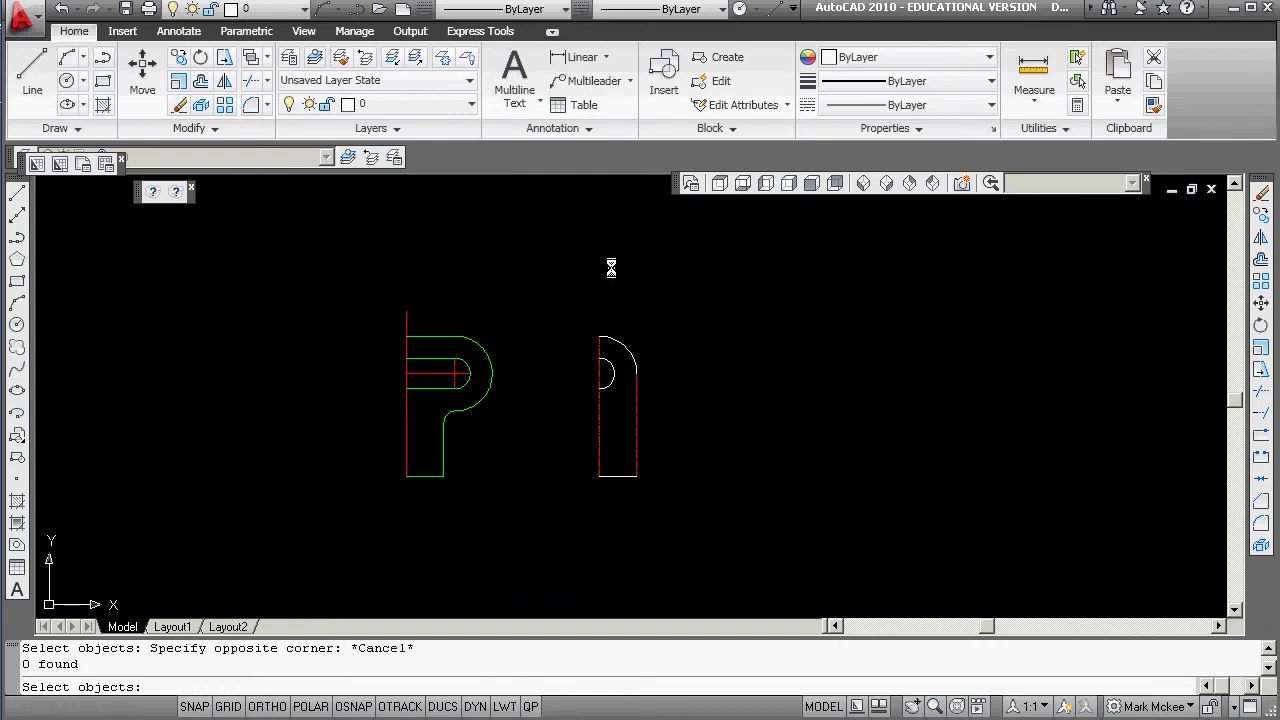
left_click(612, 378)
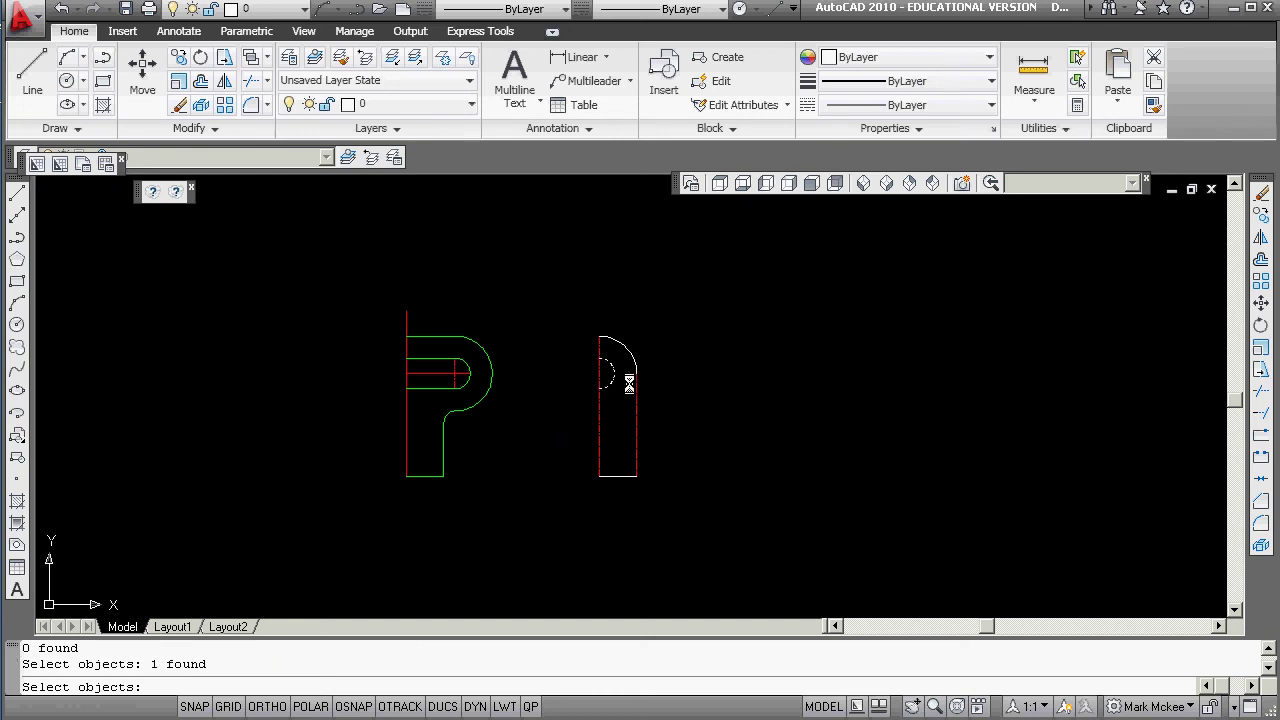
key("Escape")
Step: Copy the slot half-circle in the new view 0.75 straight down (@.75<270) from its center grip
left_click(612, 373)
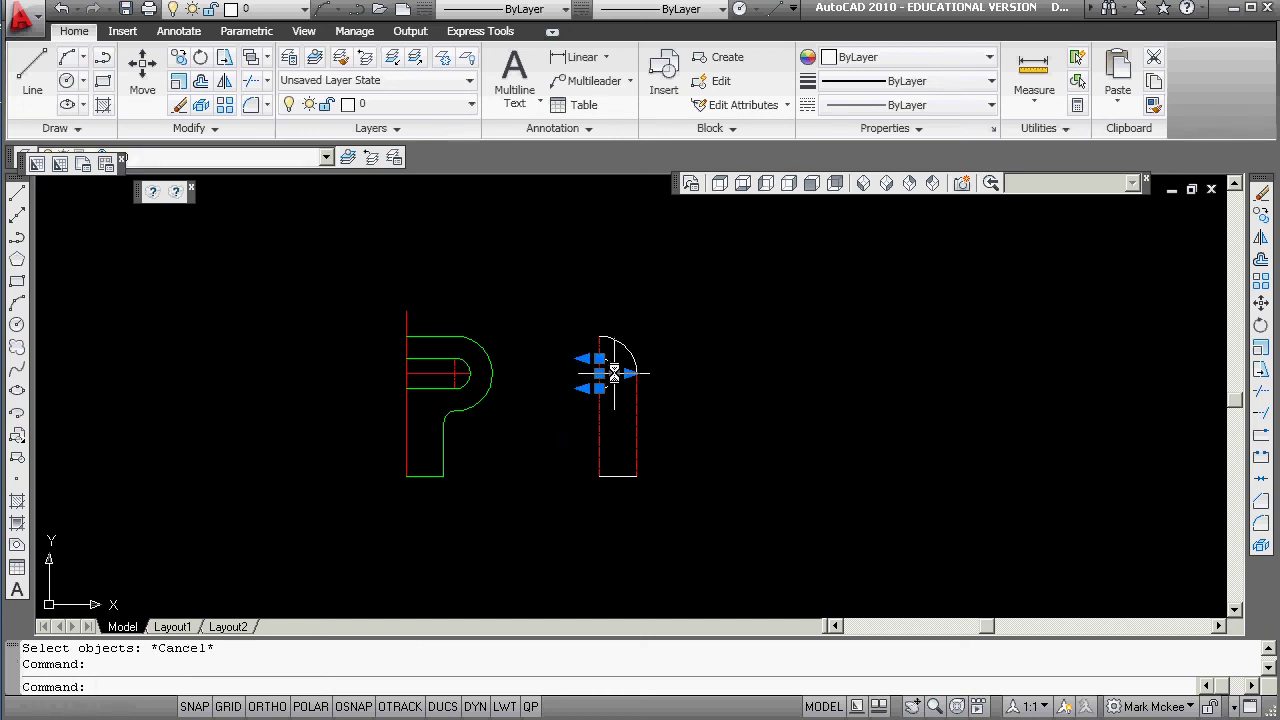
left_click(599, 373)
key("space")
key("space")
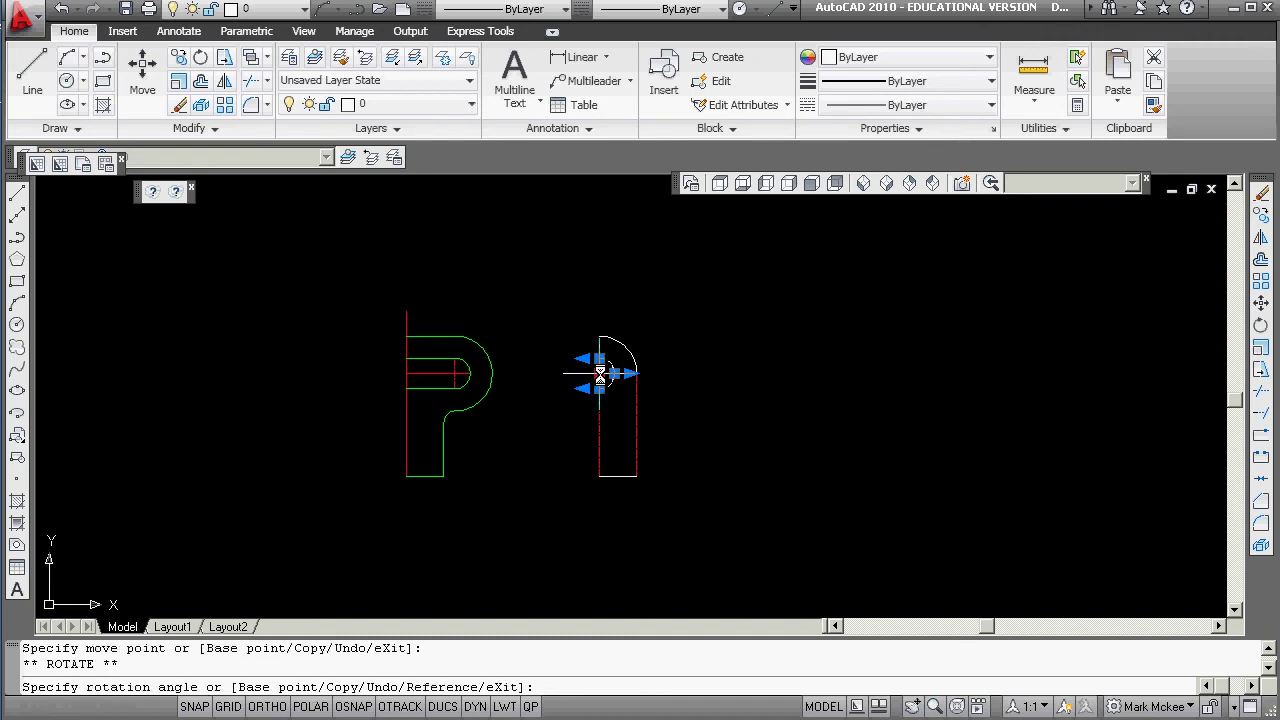
key("space")
key("space")
key("space")
key("space")
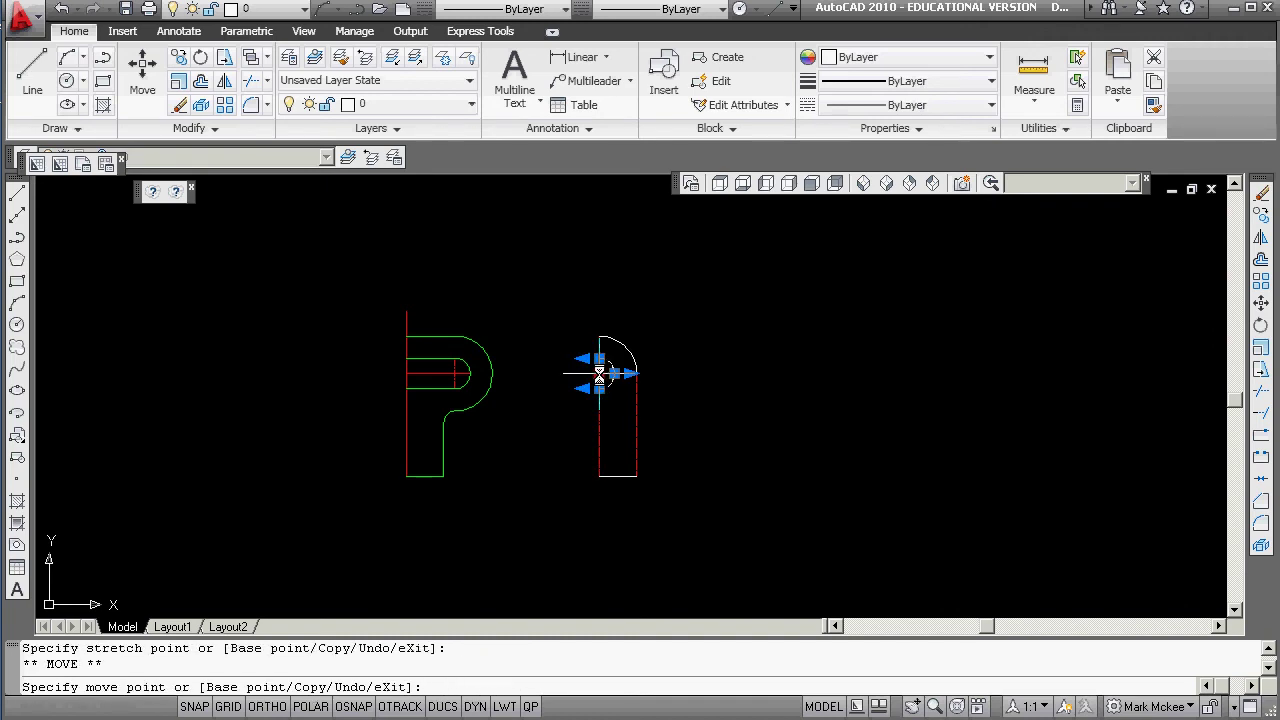
type("c")
key("space")
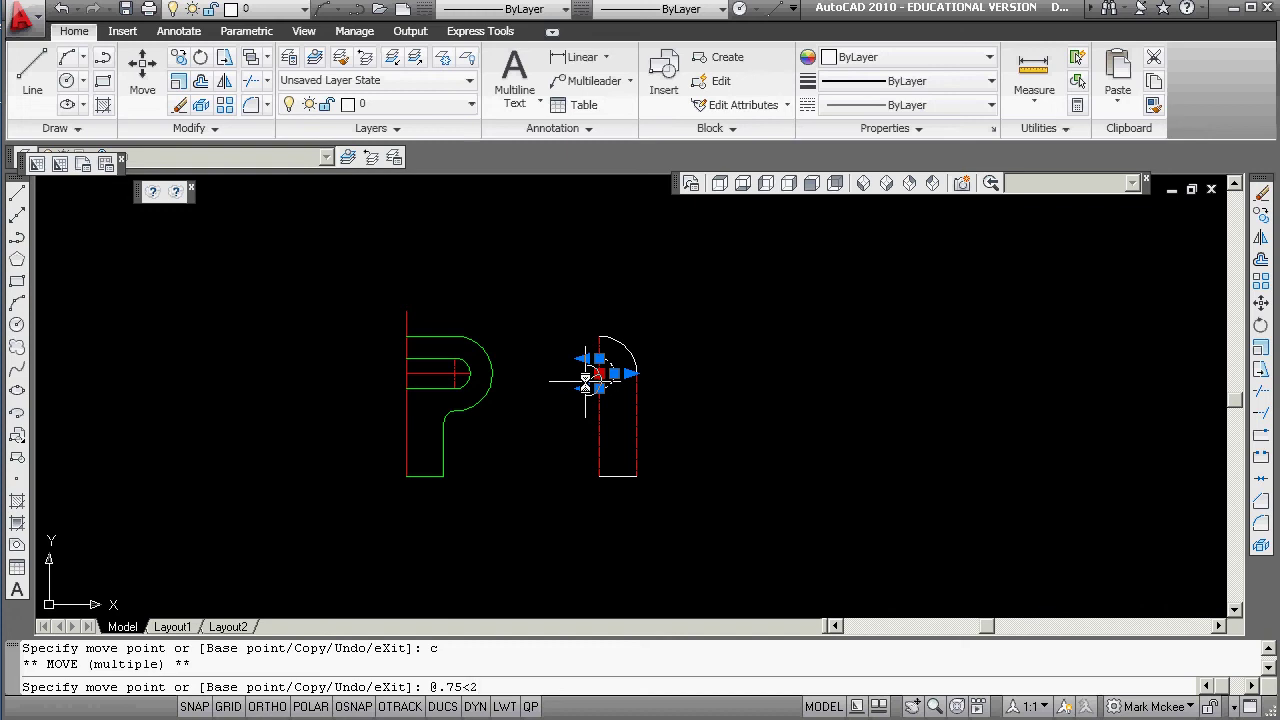
type("@.75<270")
key("Return")
key("Escape")
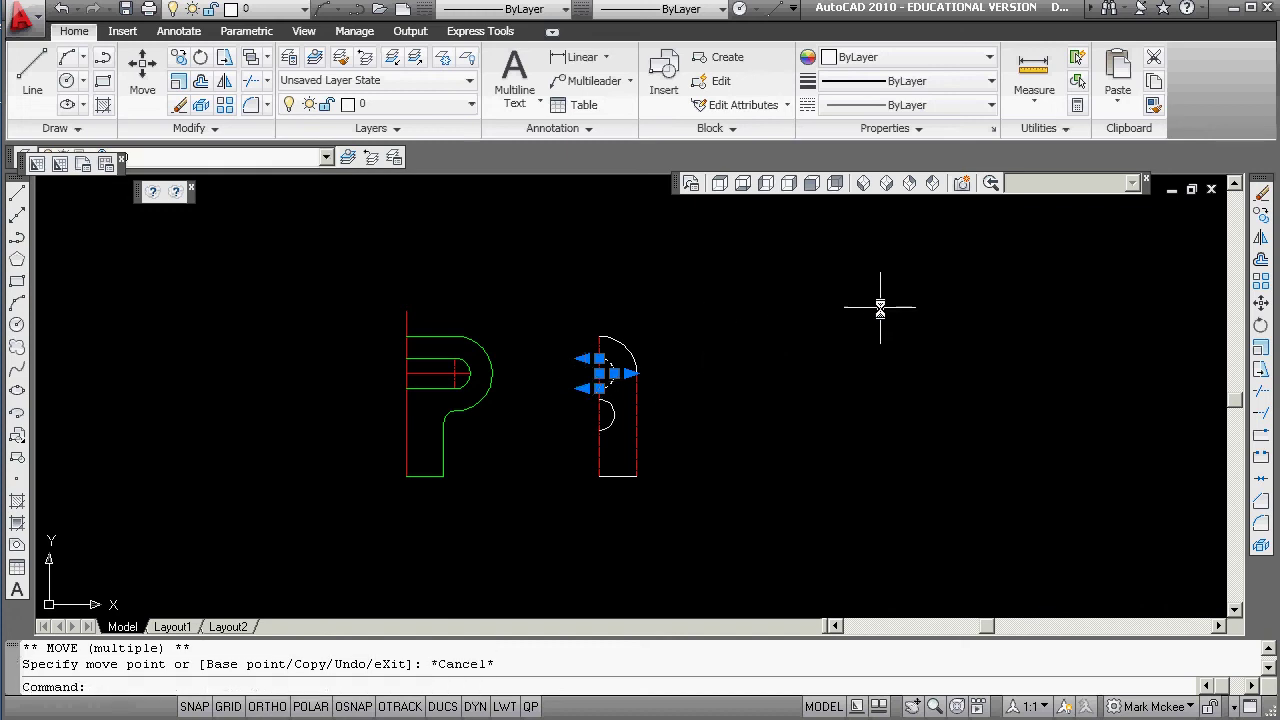
key("Escape")
key("Escape")
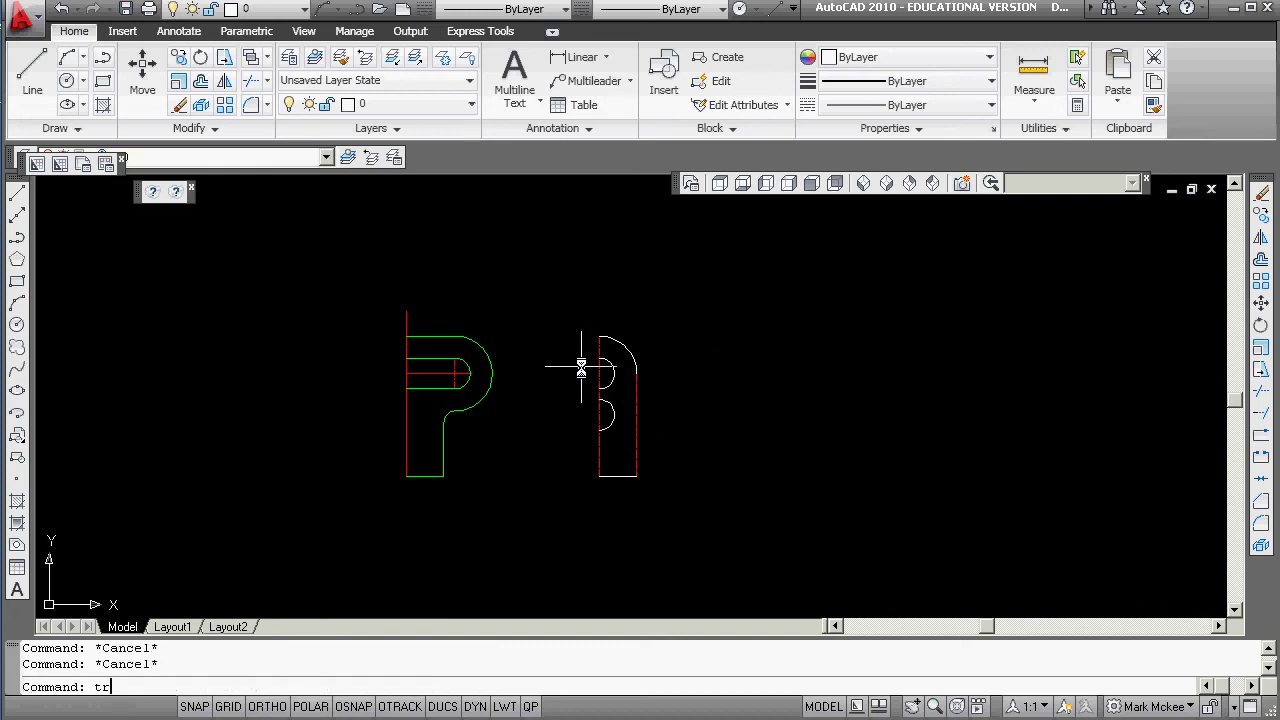
Step: Try to trim the new view's left vertical line using the two half-circles as cutting edges
type("tr")
key("Return")
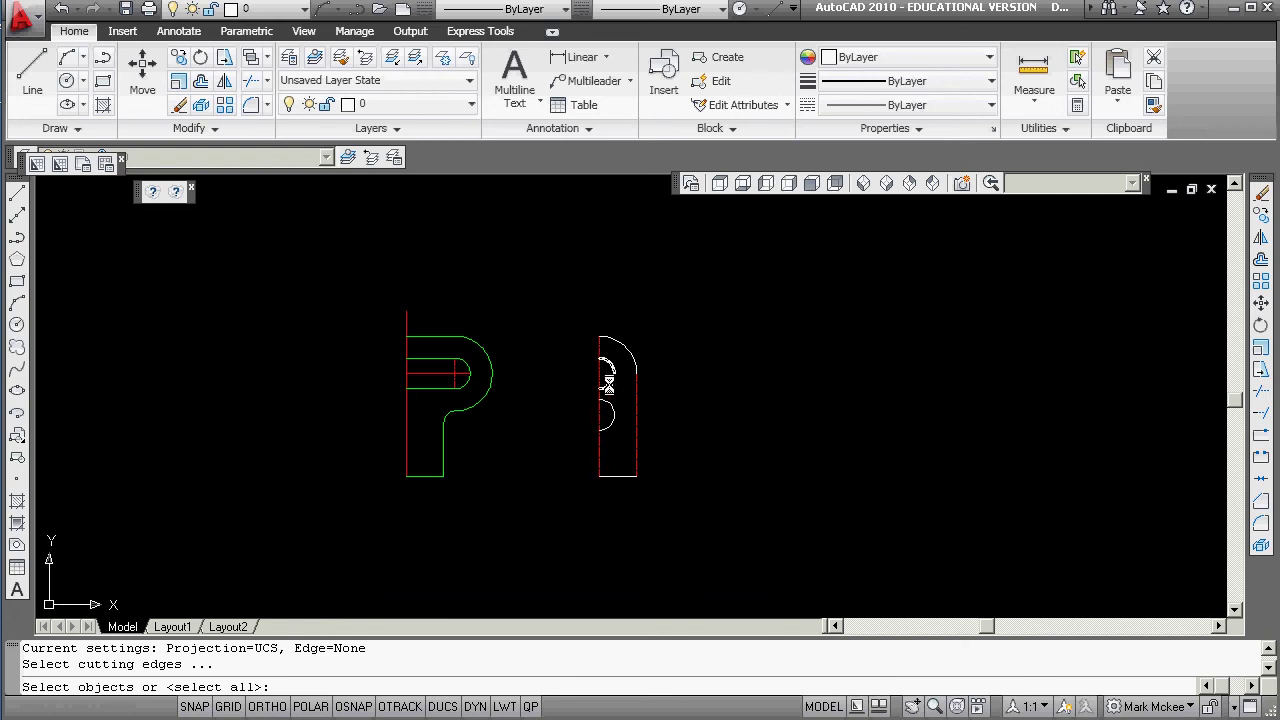
left_click(607, 380)
left_click(611, 412)
key("Return")
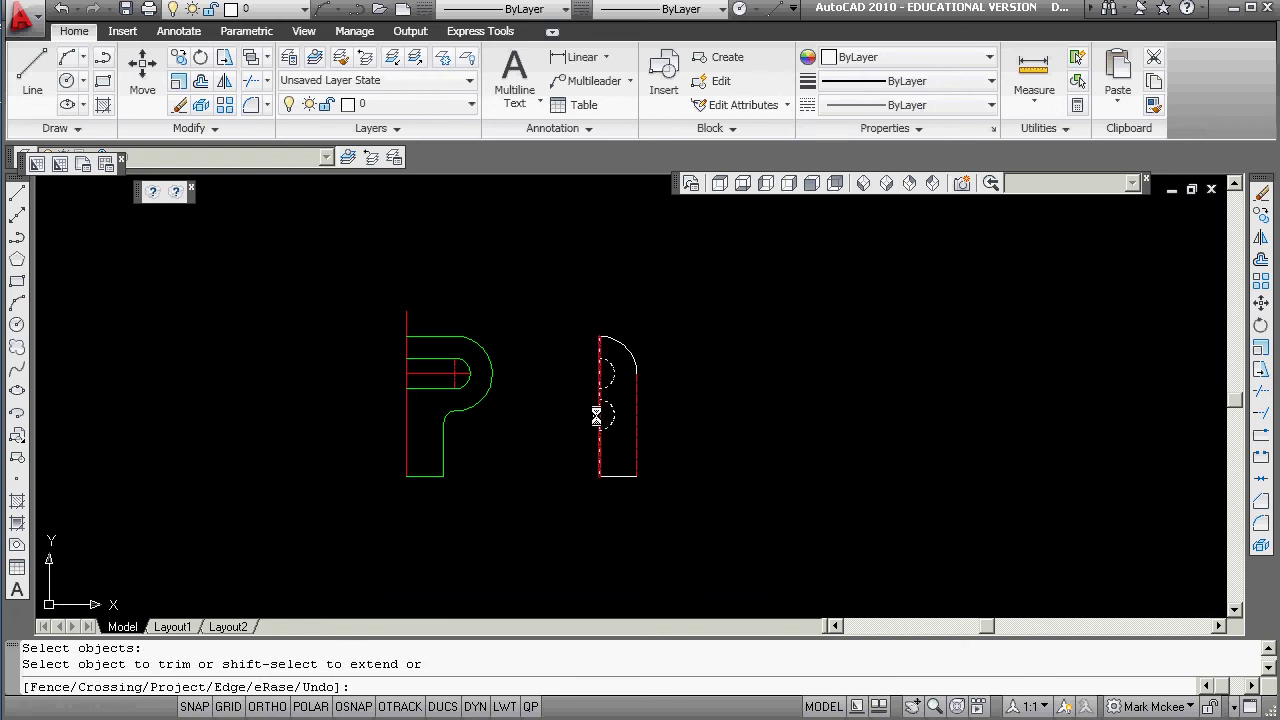
left_click(600, 400)
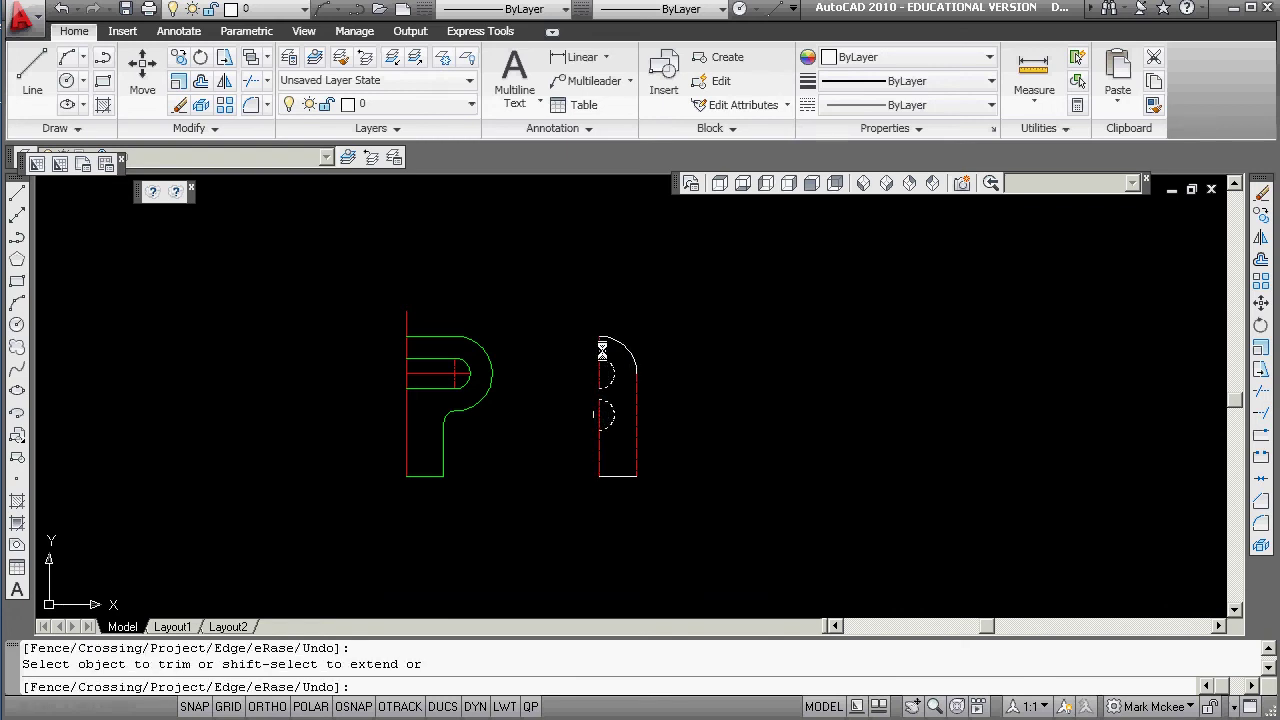
key("Escape")
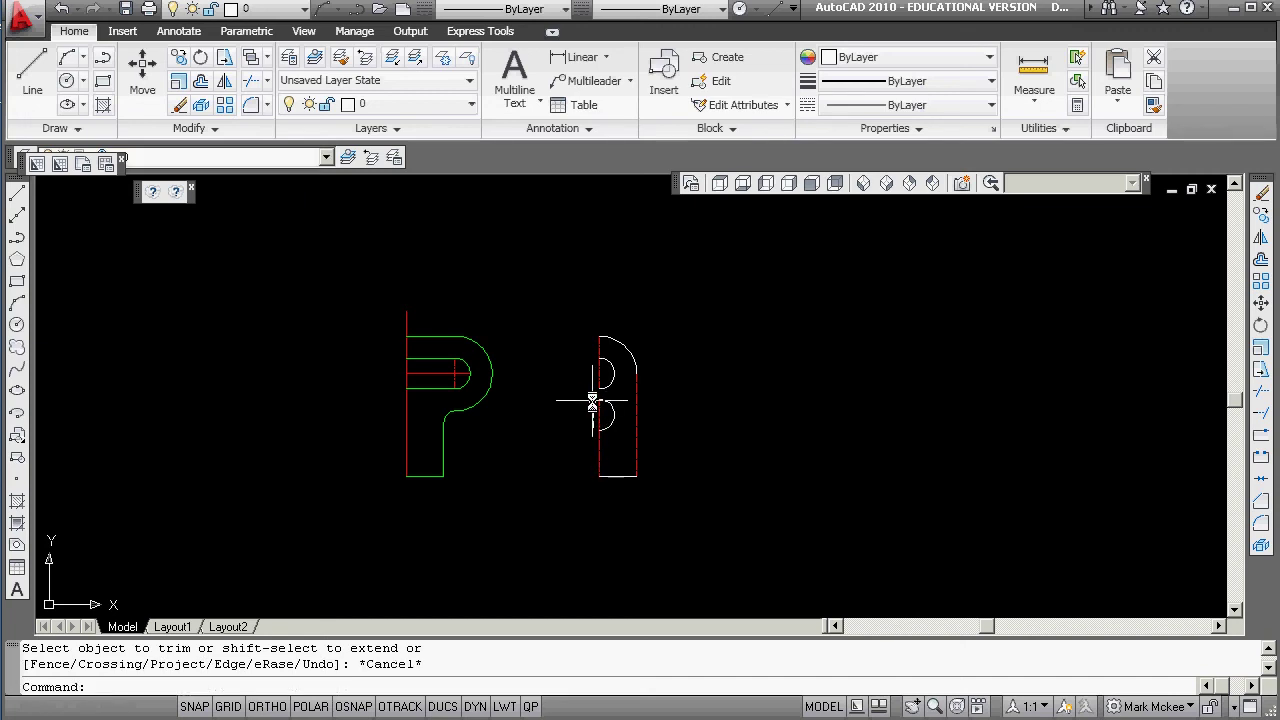
Step: Retry trimming the left vertical line against both half-circles, and undo that trim
type("u")
key("BackSpace")
type("tr")
key("Return")
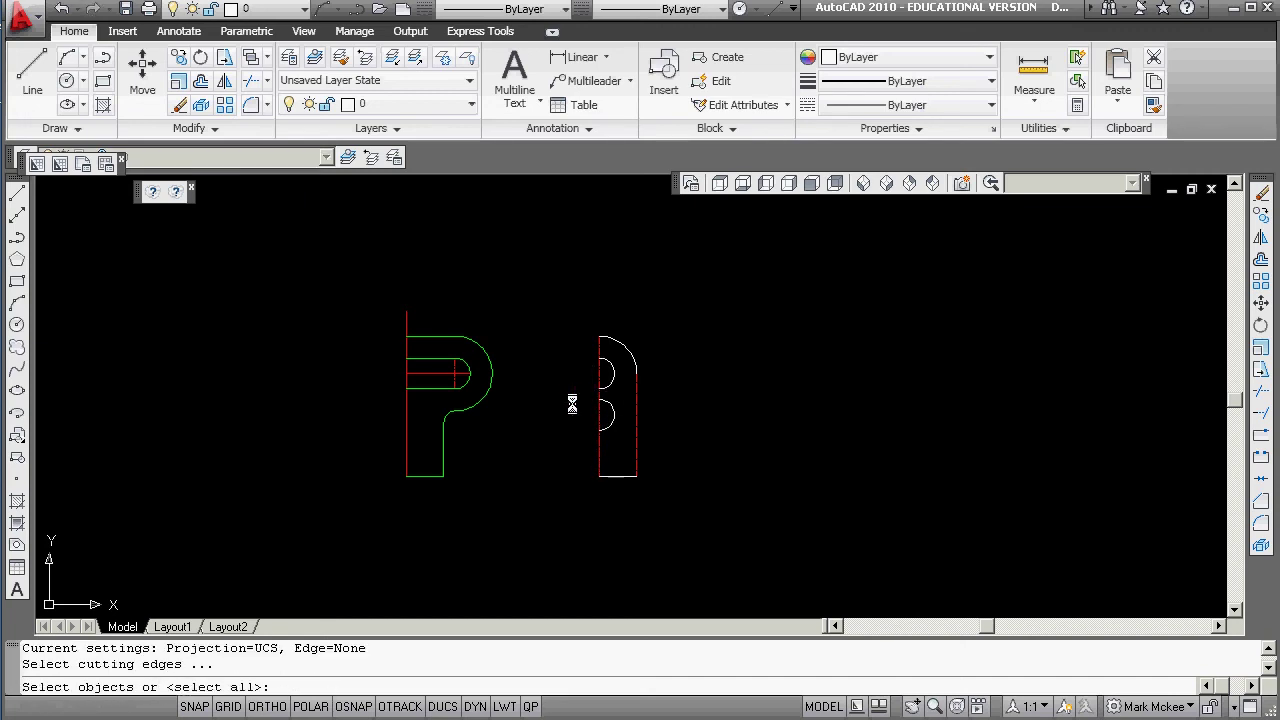
left_click(614, 408)
left_click(612, 376)
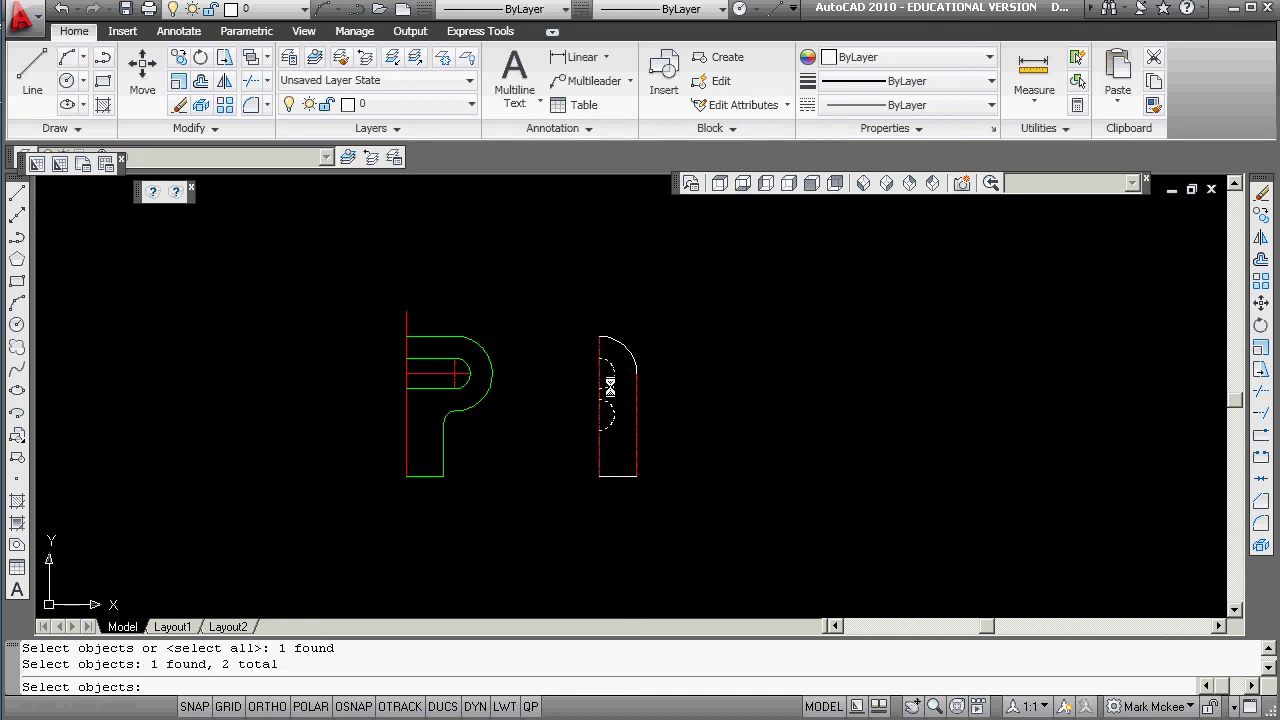
key("Return")
left_click(598, 396)
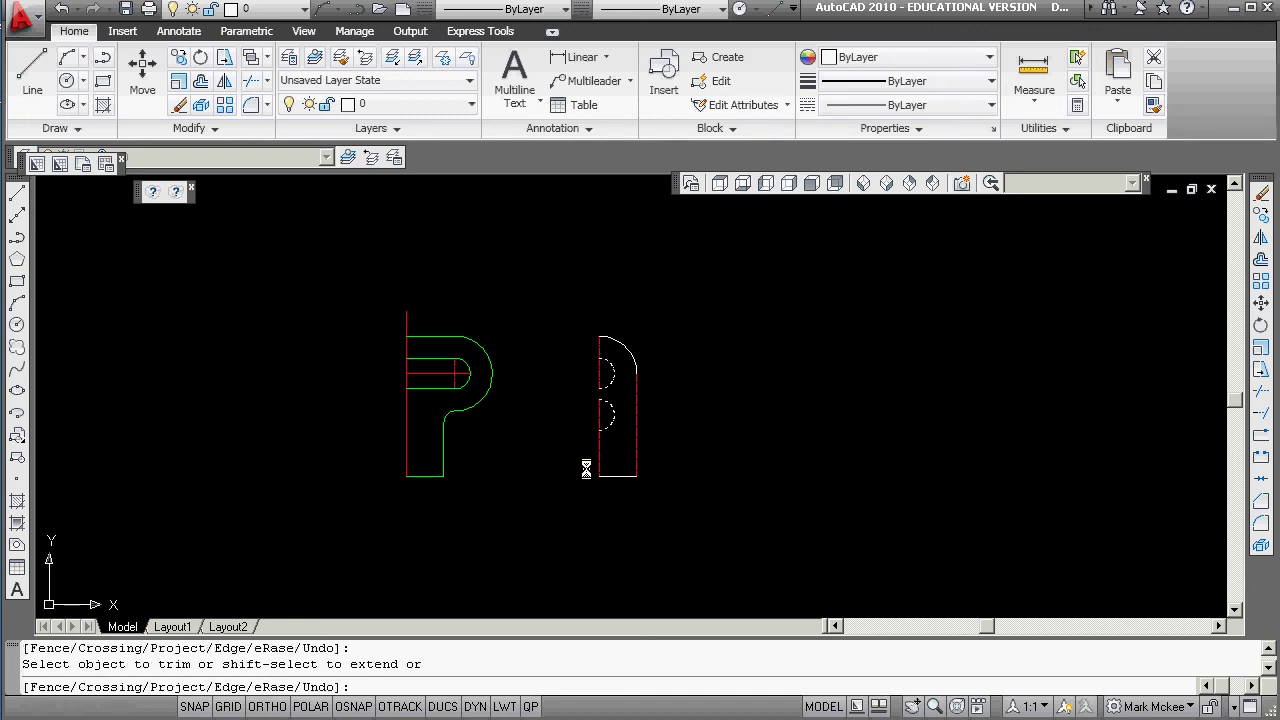
key("Return")
type("u")
key("Return")
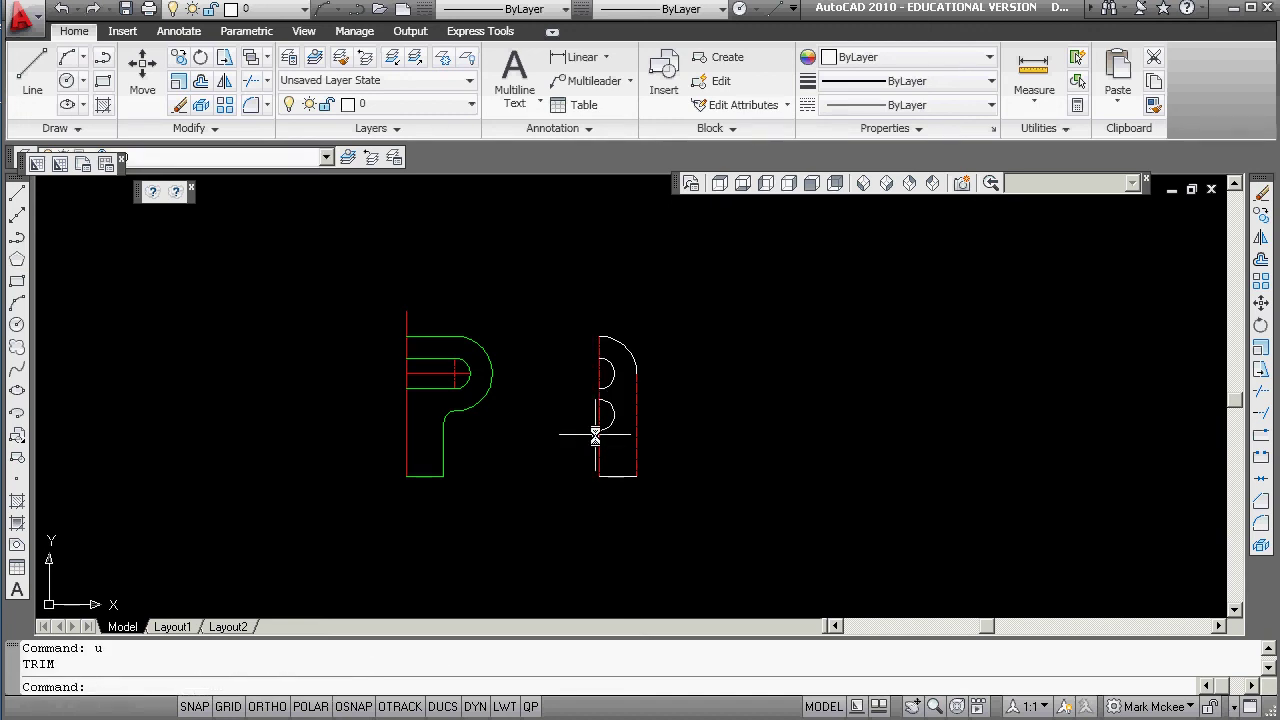
Step: Trim away the left vertical line's segments across the openings of both half-circles, using all objects as cutting edges
type("trim")
key("Return")
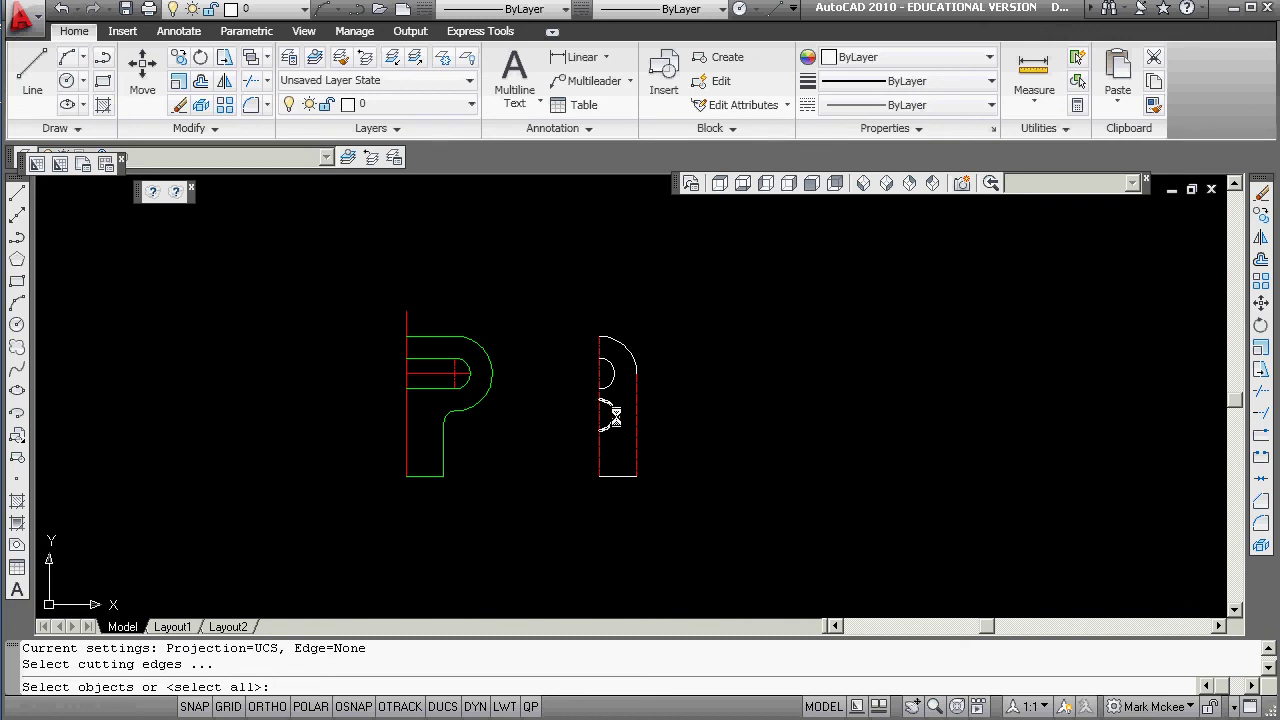
key("Return")
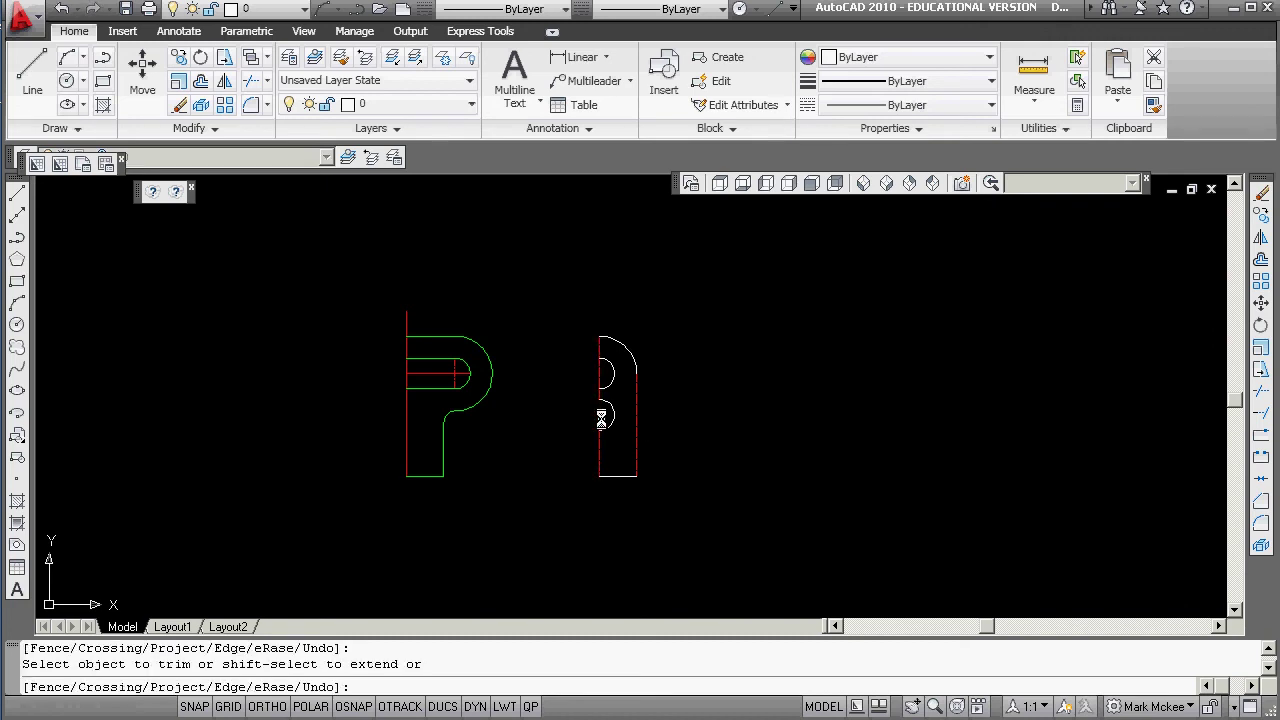
left_click(602, 375)
key("Return")
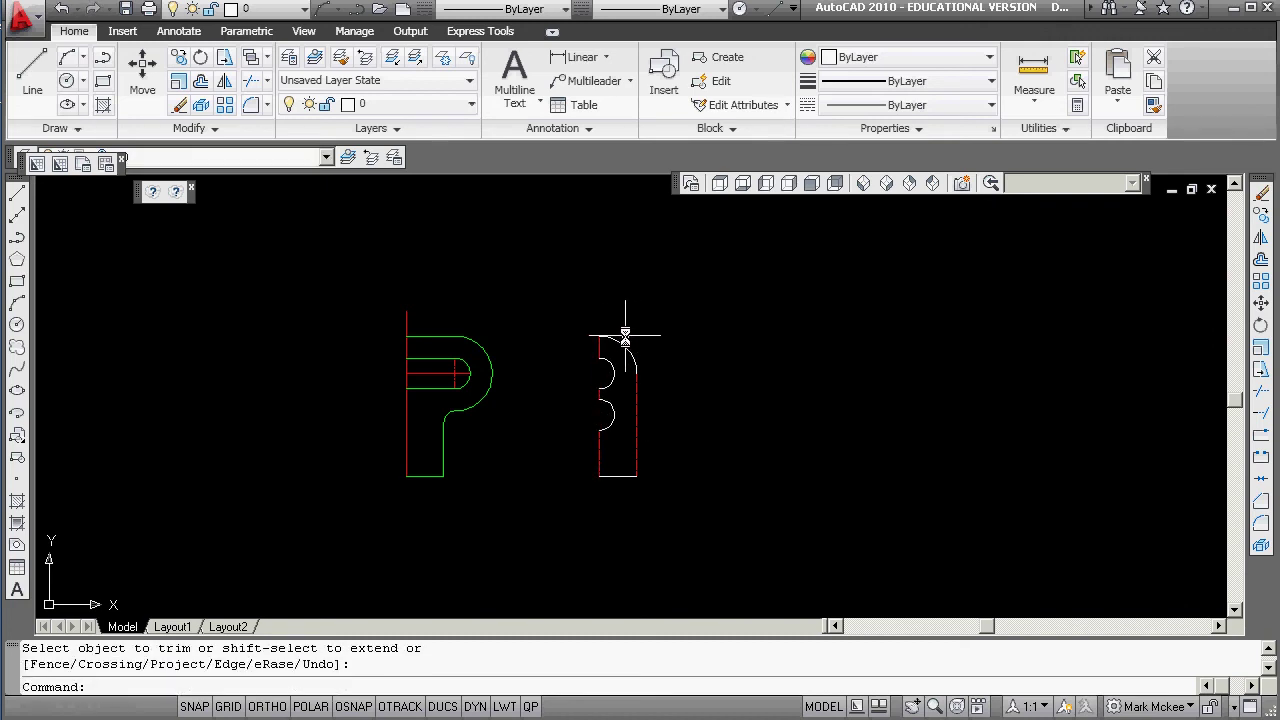
Step: Assign the new view's outline and lower half-circle, without the upper half-circle, to the object layer
left_click(638, 390)
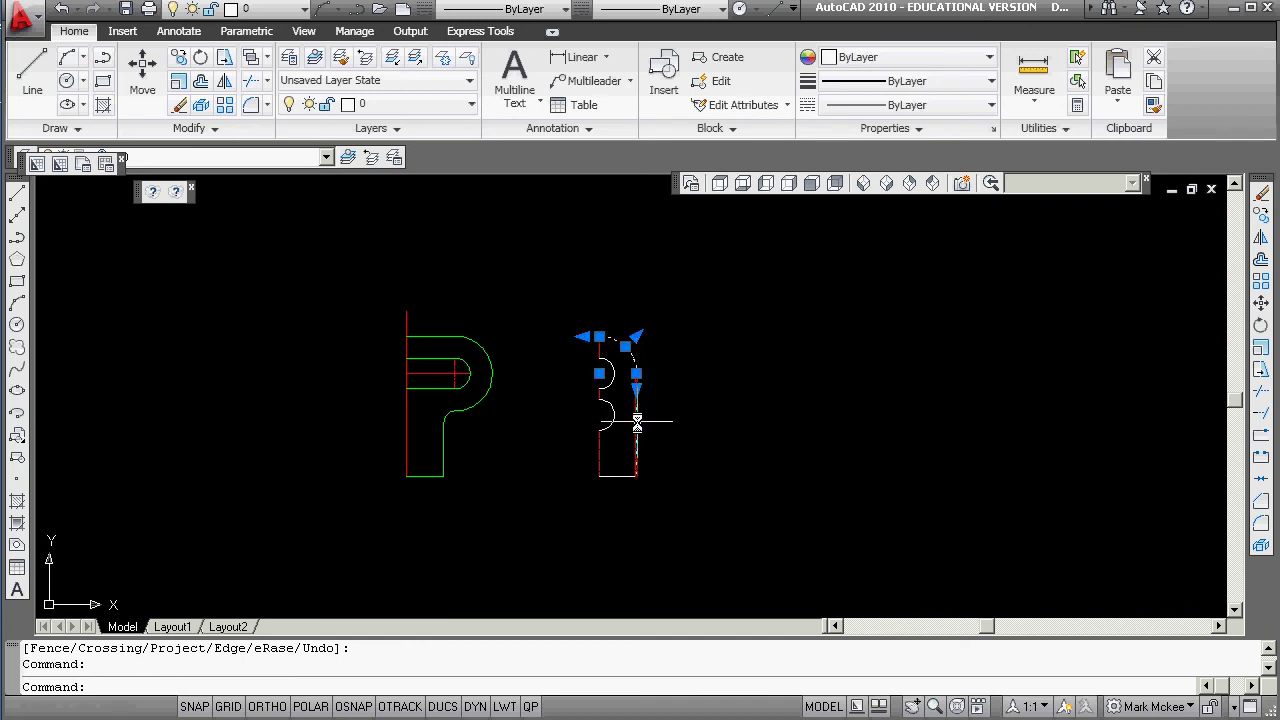
left_click(637, 422)
left_click(620, 478)
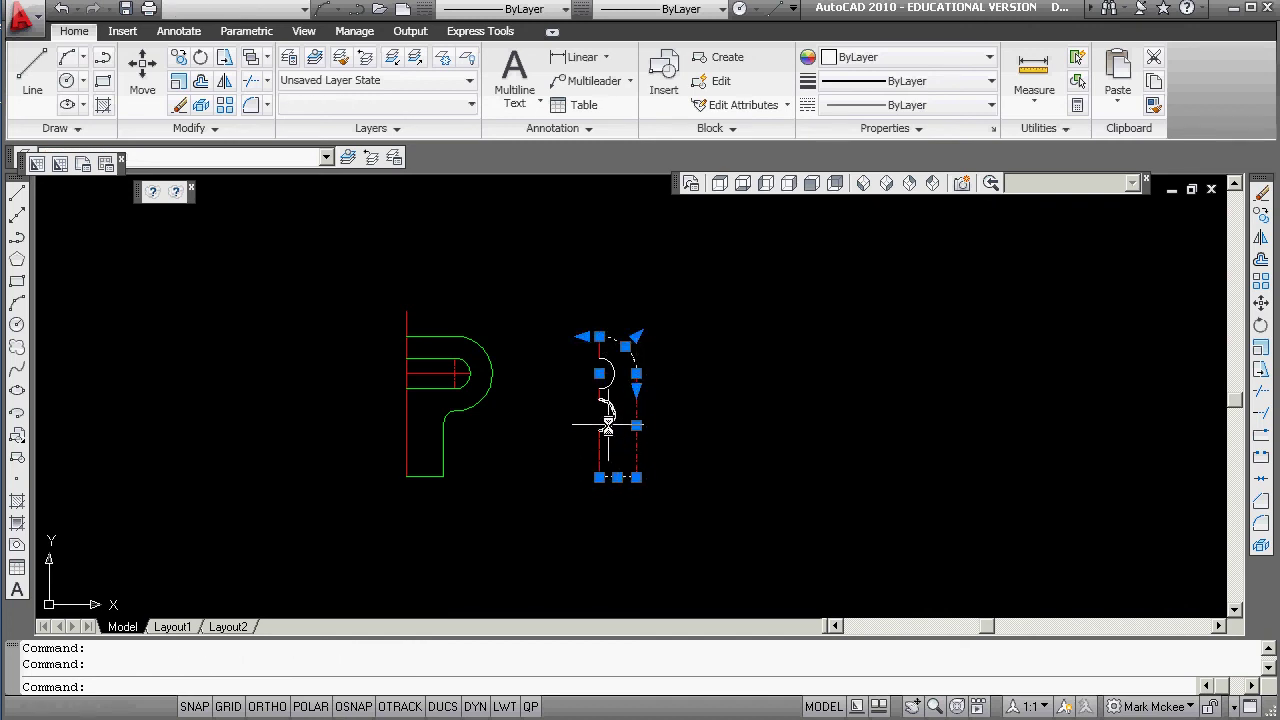
left_click(606, 414)
left_click(598, 456)
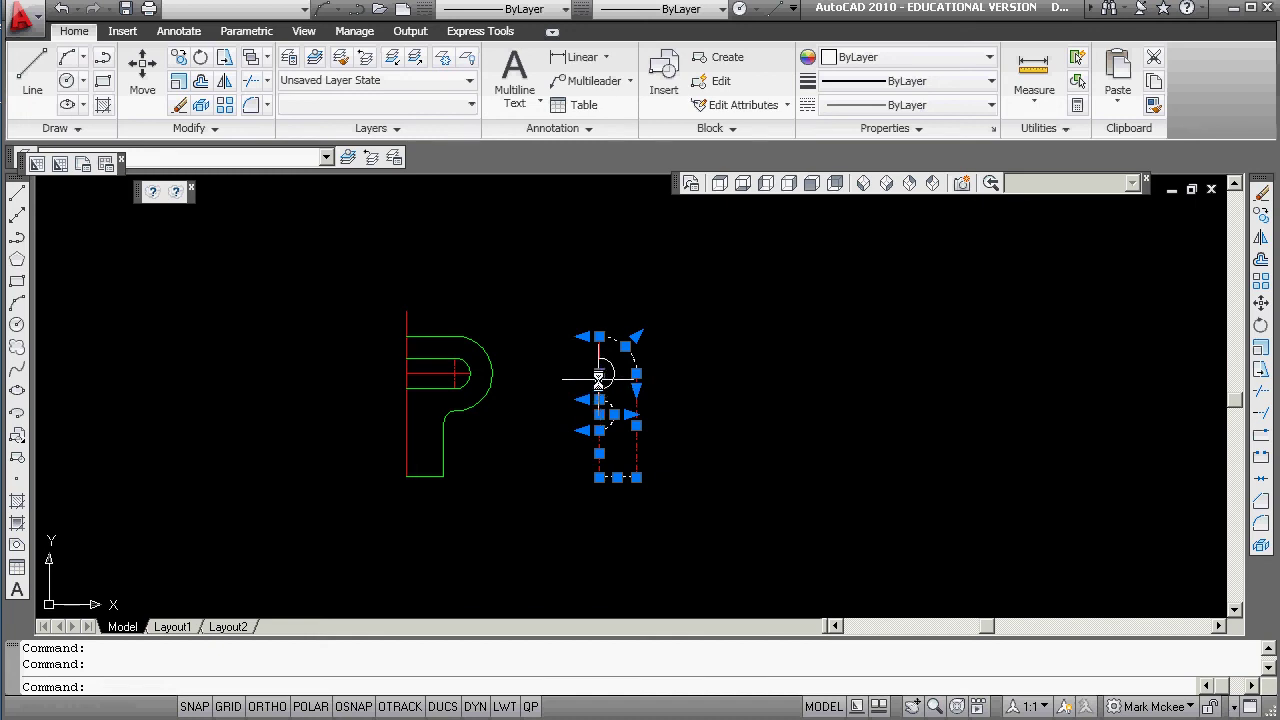
scroll(600, 371, "up", 4)
left_click(592, 272)
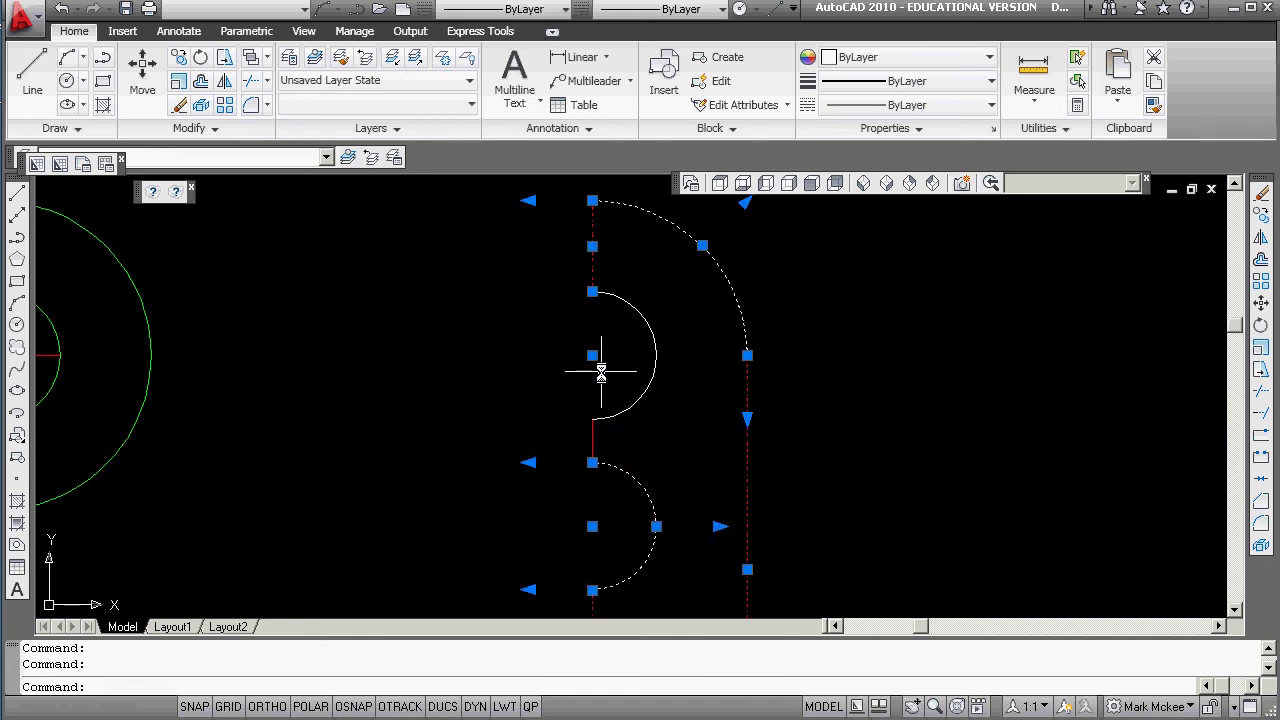
left_click(592, 437)
right_click(885, 272)
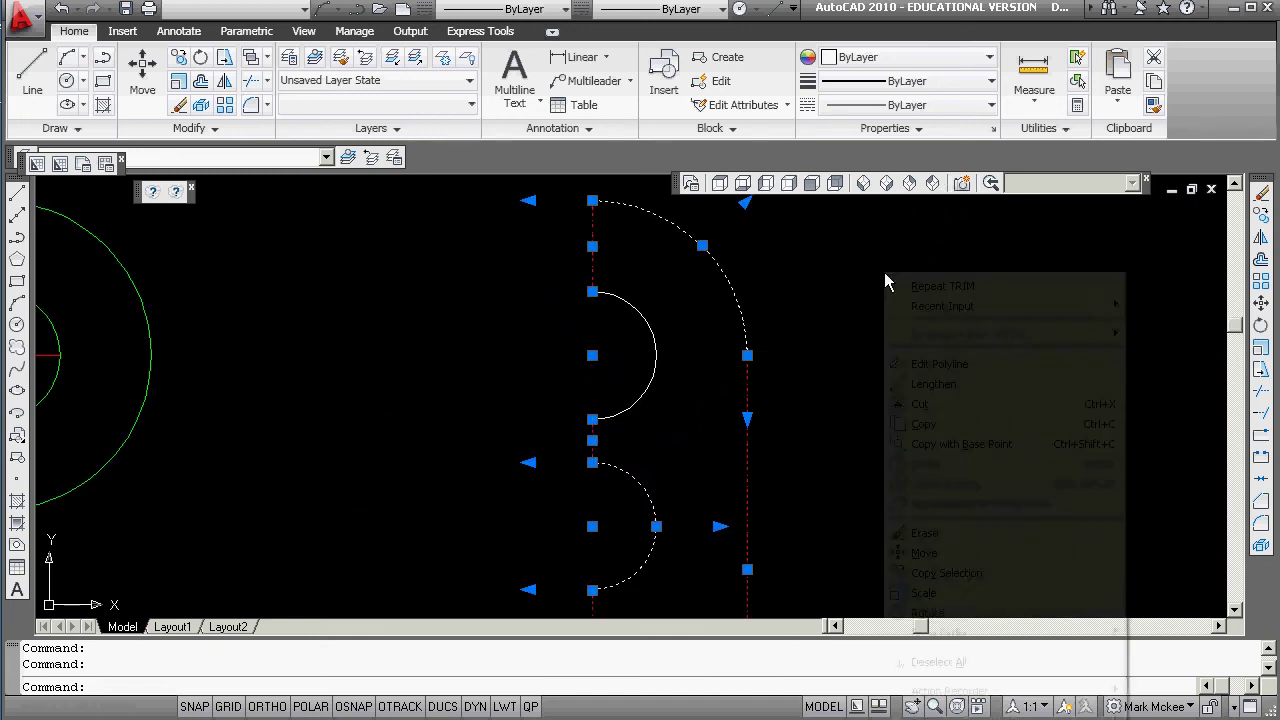
left_click(945, 719)
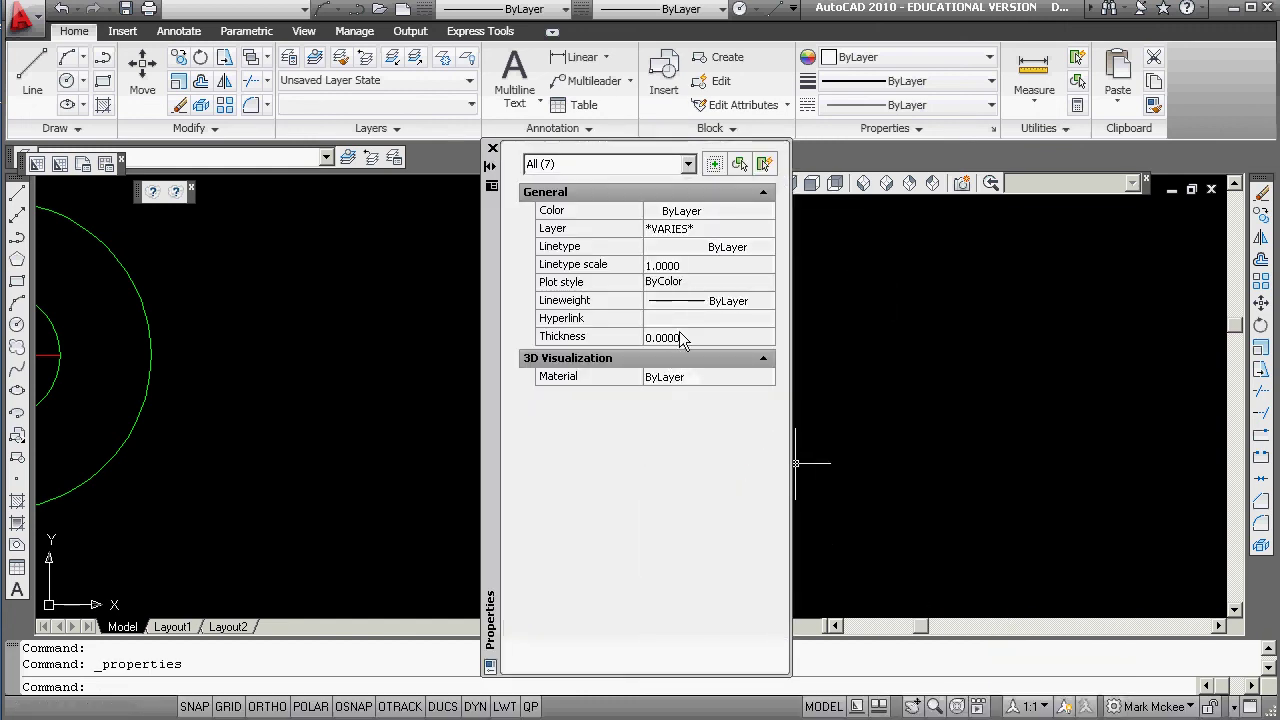
left_click(762, 232)
left_click(762, 234)
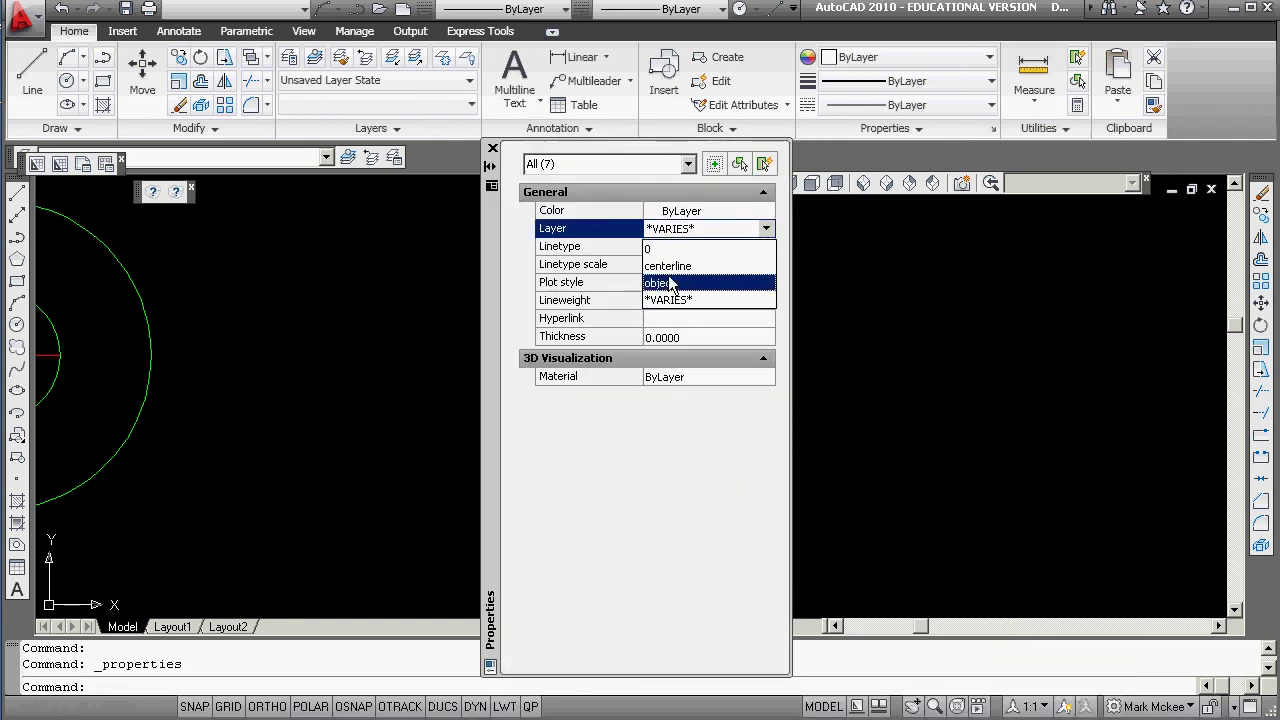
left_click(665, 281)
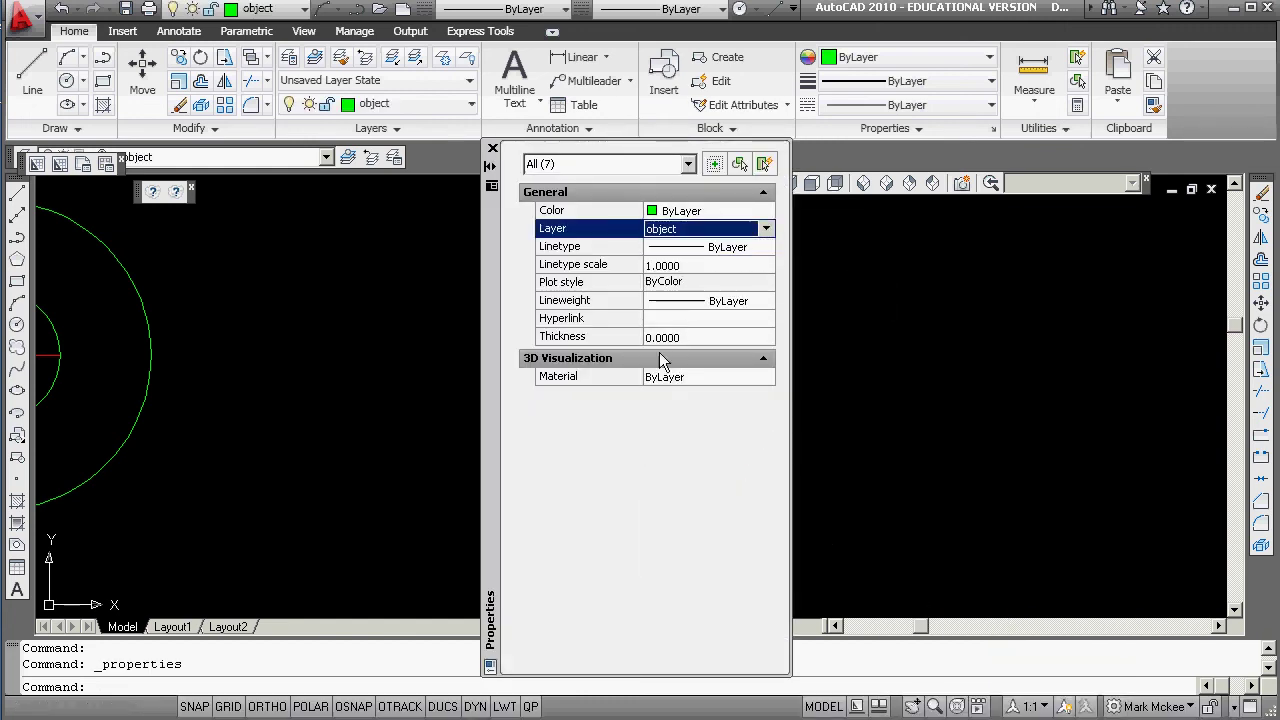
left_click(492, 149)
key("Escape")
key("Escape")
Step: Assign the upper half-circle of the new view to the object layer
scroll(480, 337, "down", 1)
left_click(587, 330)
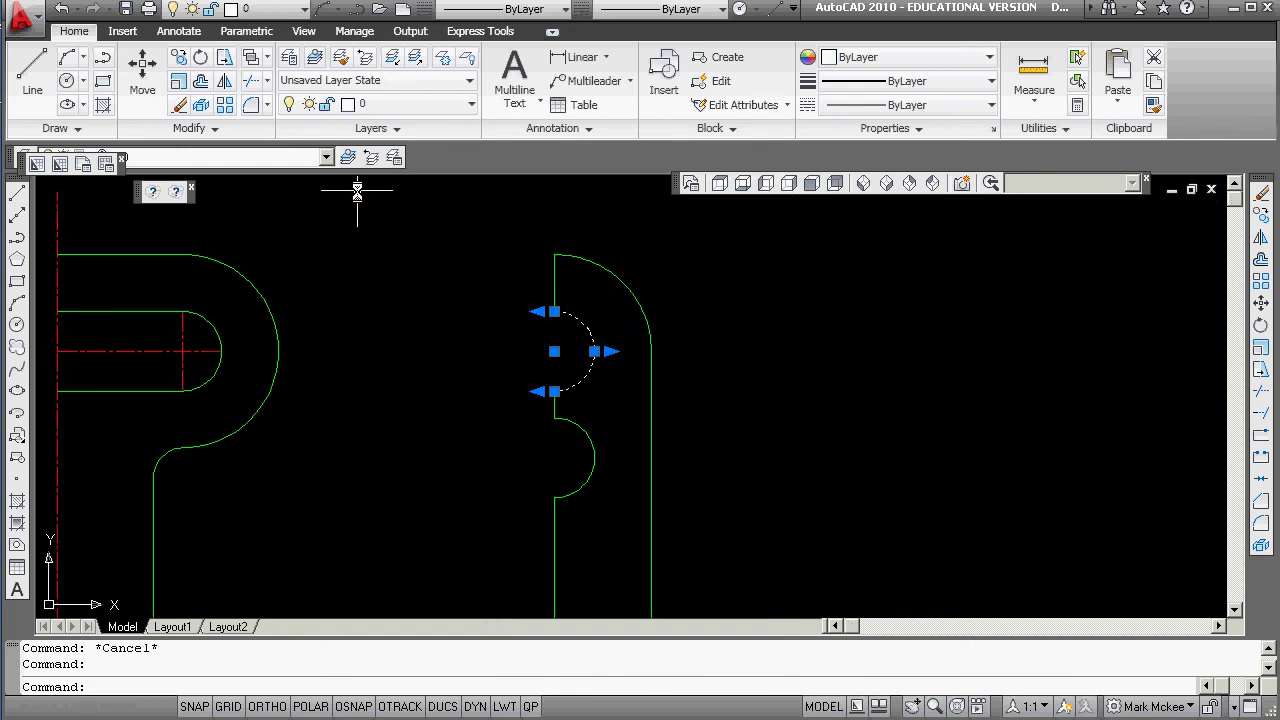
left_click(326, 157)
left_click(165, 212)
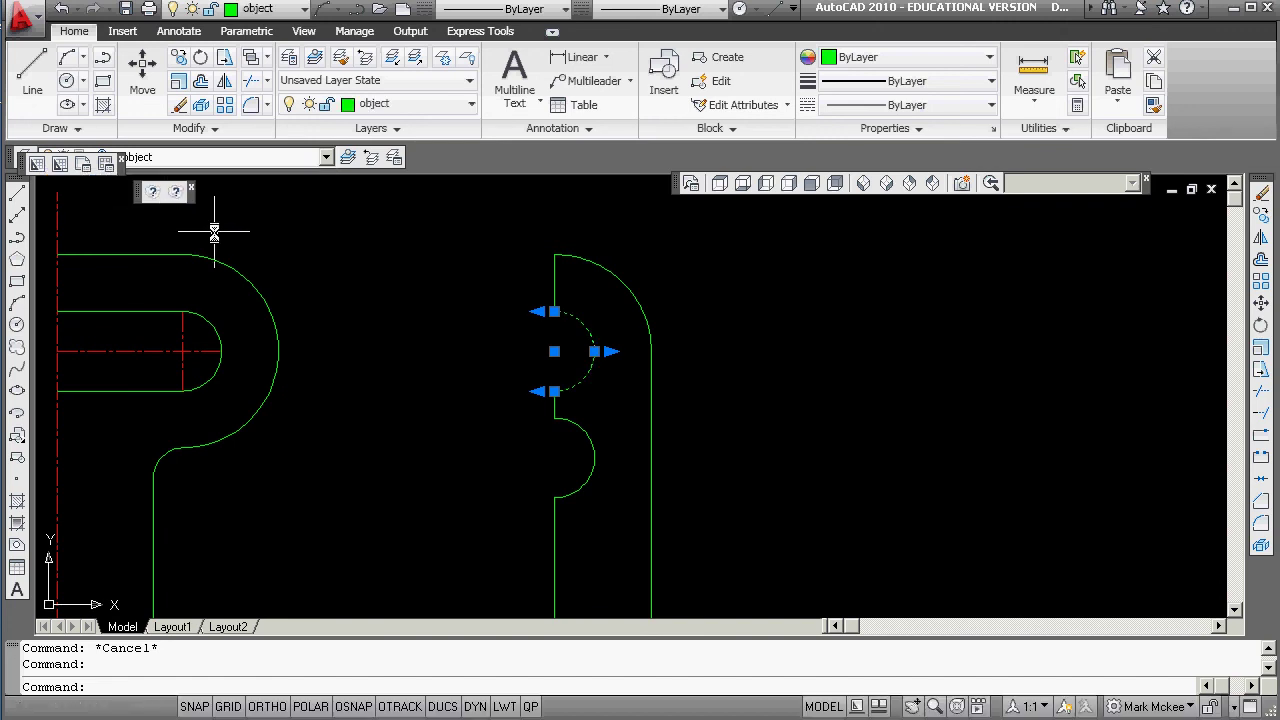
key("Escape")
Step: Define a block named second from the entire new view, with its lower-left corner endpoint as the insertion base point
scroll(457, 380, "down", 4)
scroll(443, 370, "up", 3)
middle_click_drag(443, 370, 502, 422)
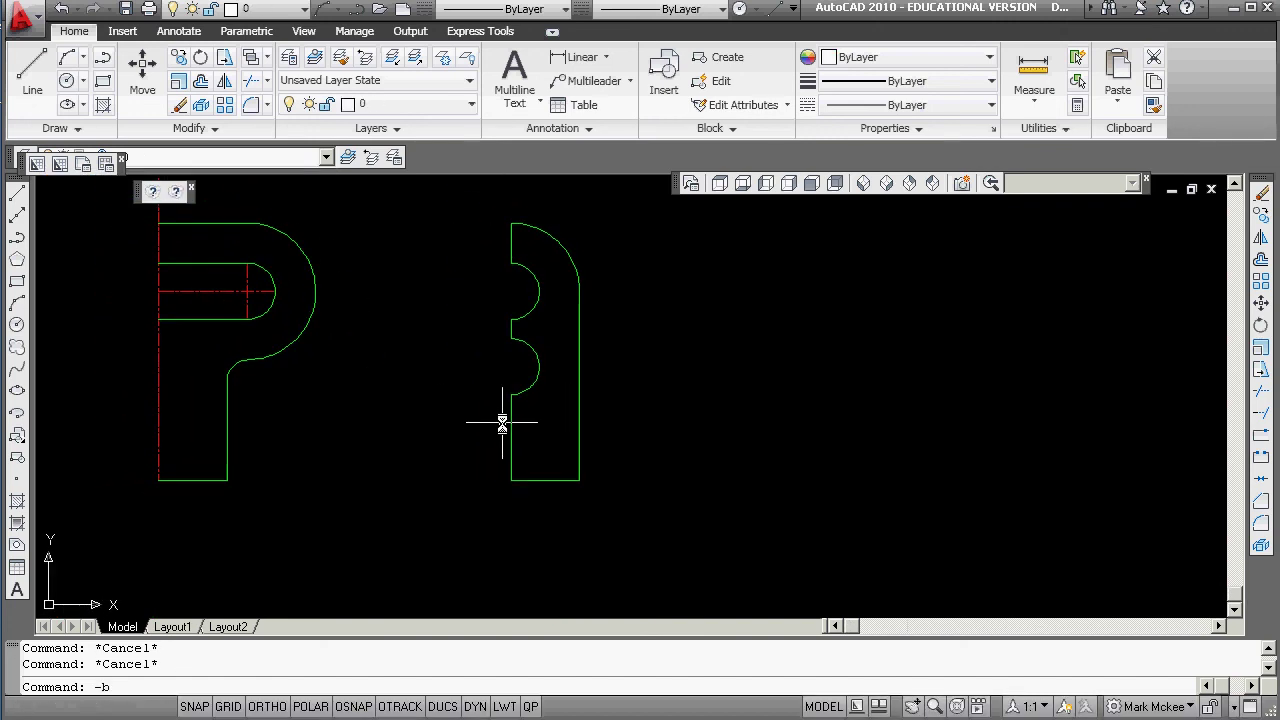
key("Return")
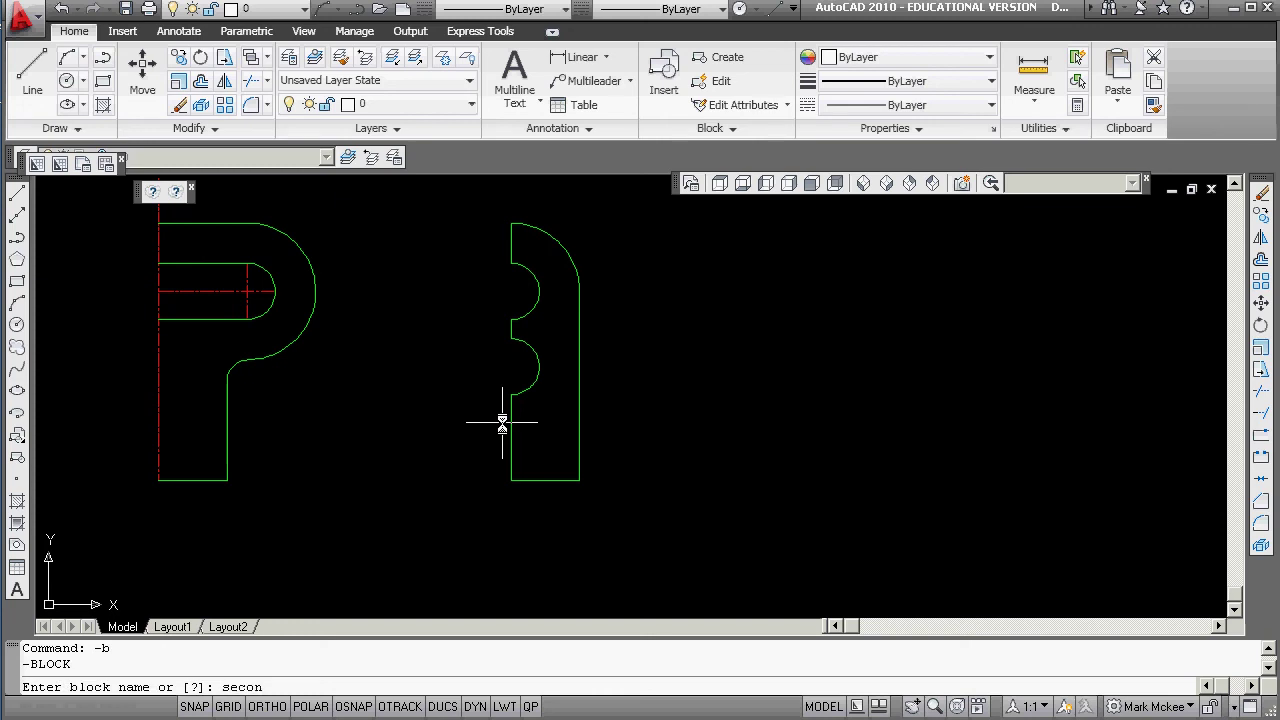
key("Return")
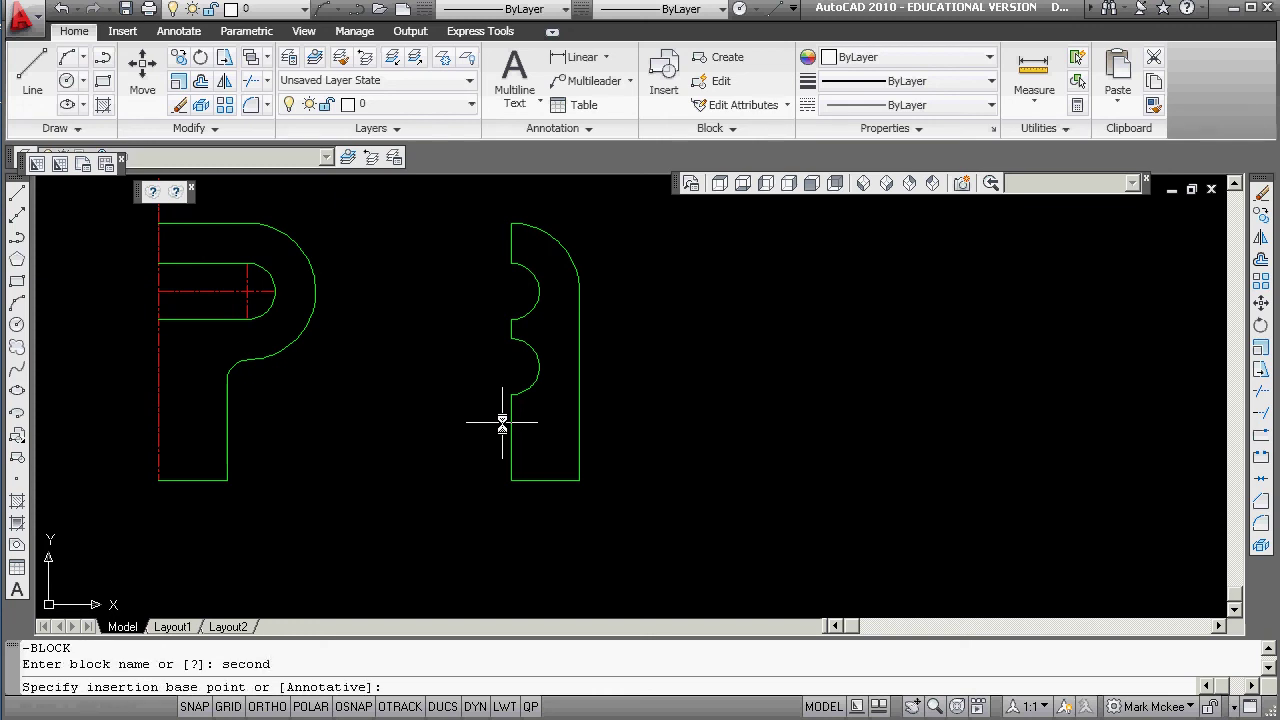
type("end")
key("Return")
left_click(512, 479)
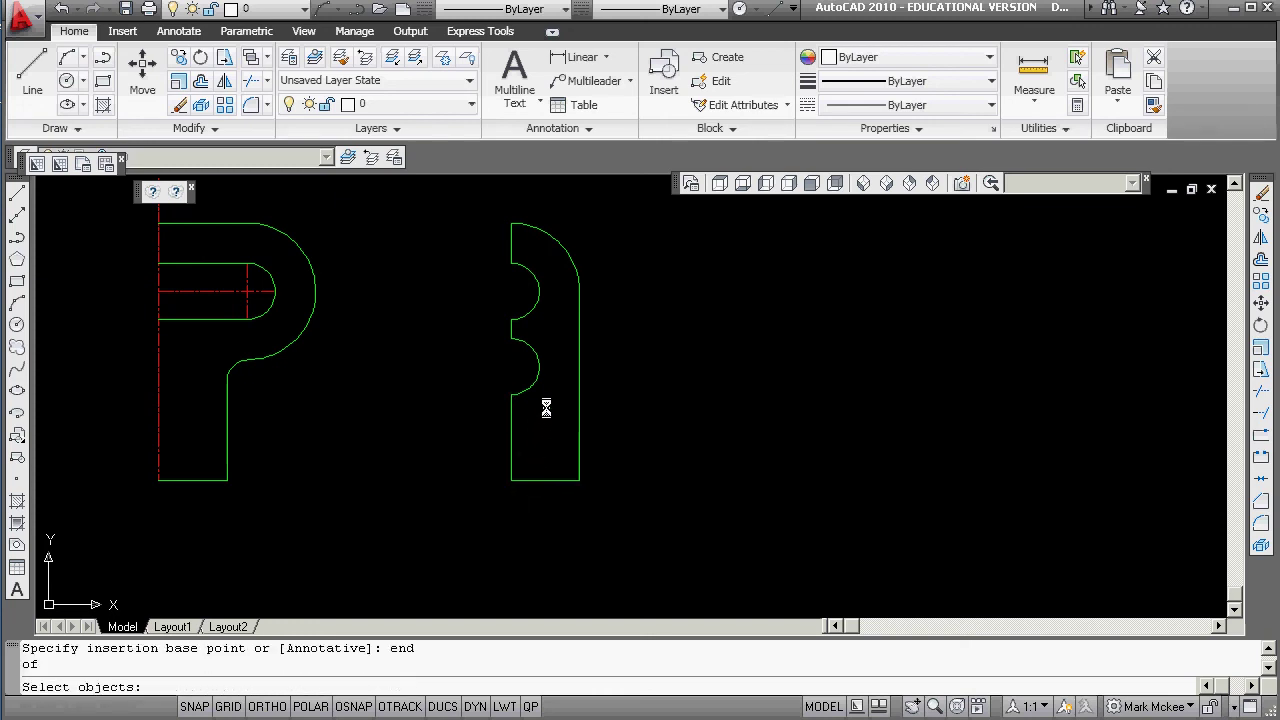
left_click(454, 202)
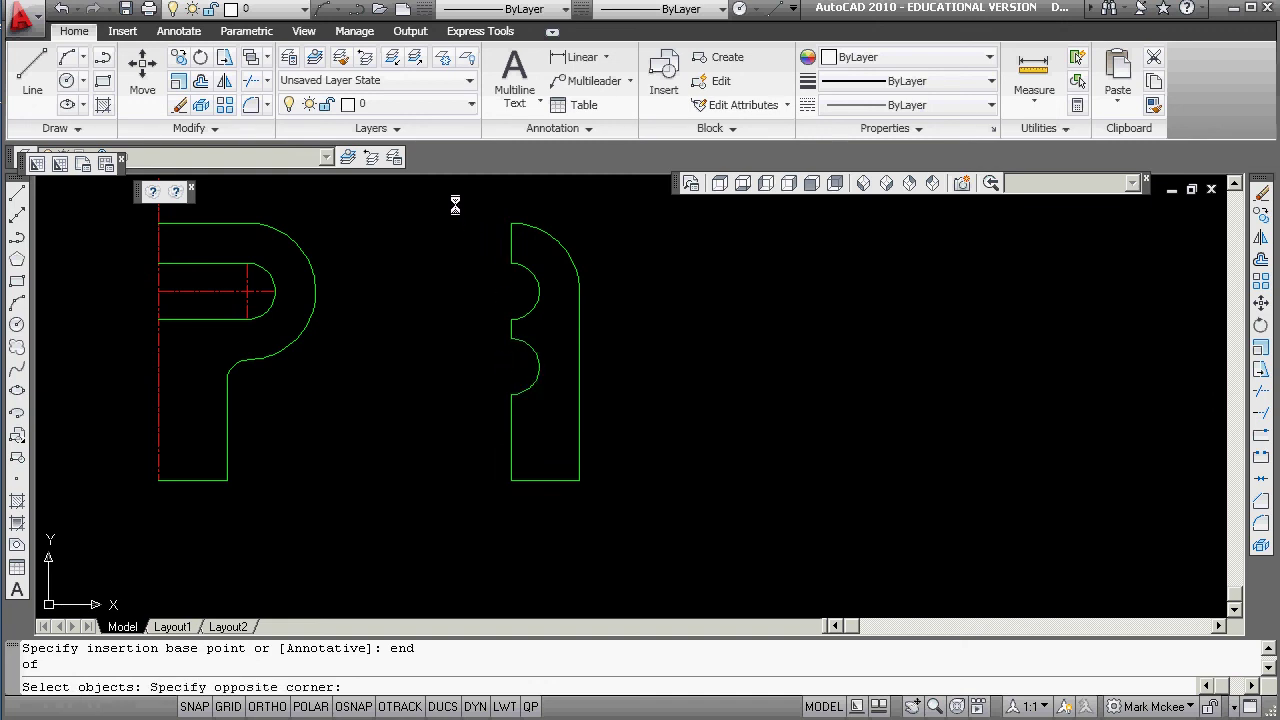
left_click(626, 516)
key("Return")
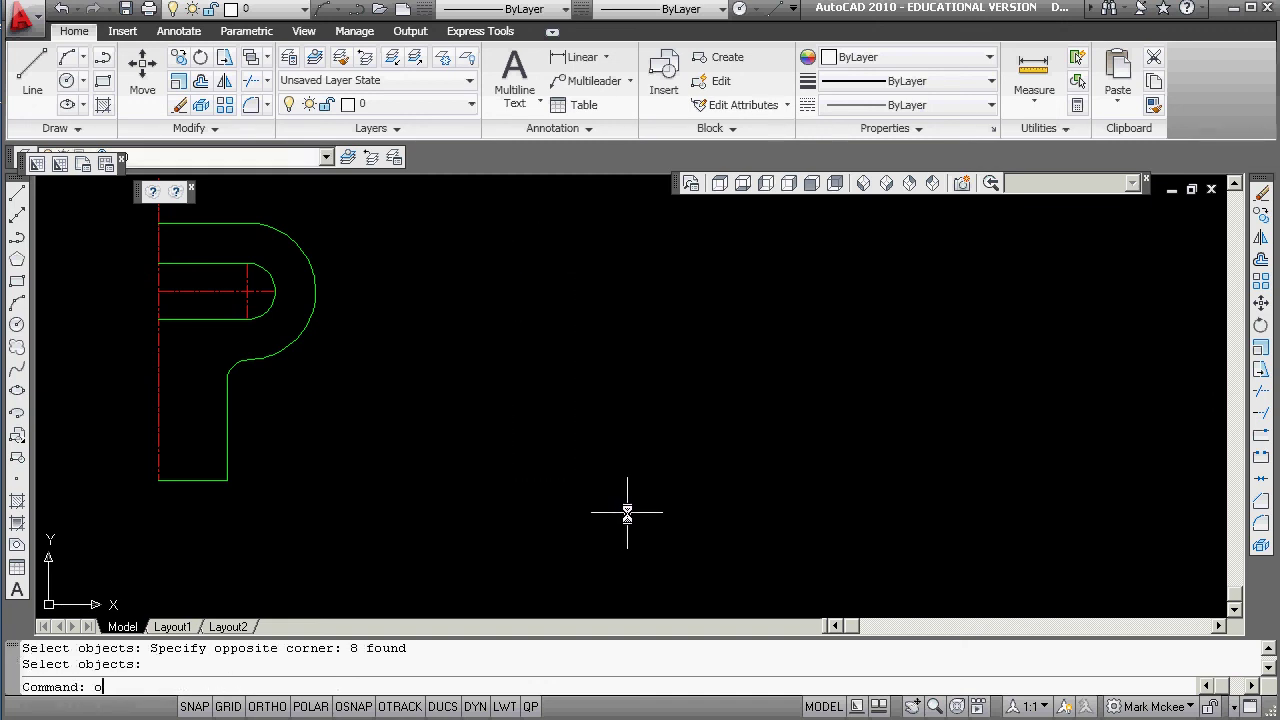
Step: Restore the new view's source geometry in the drawing with the Oops command
type("oops")
key("Return")
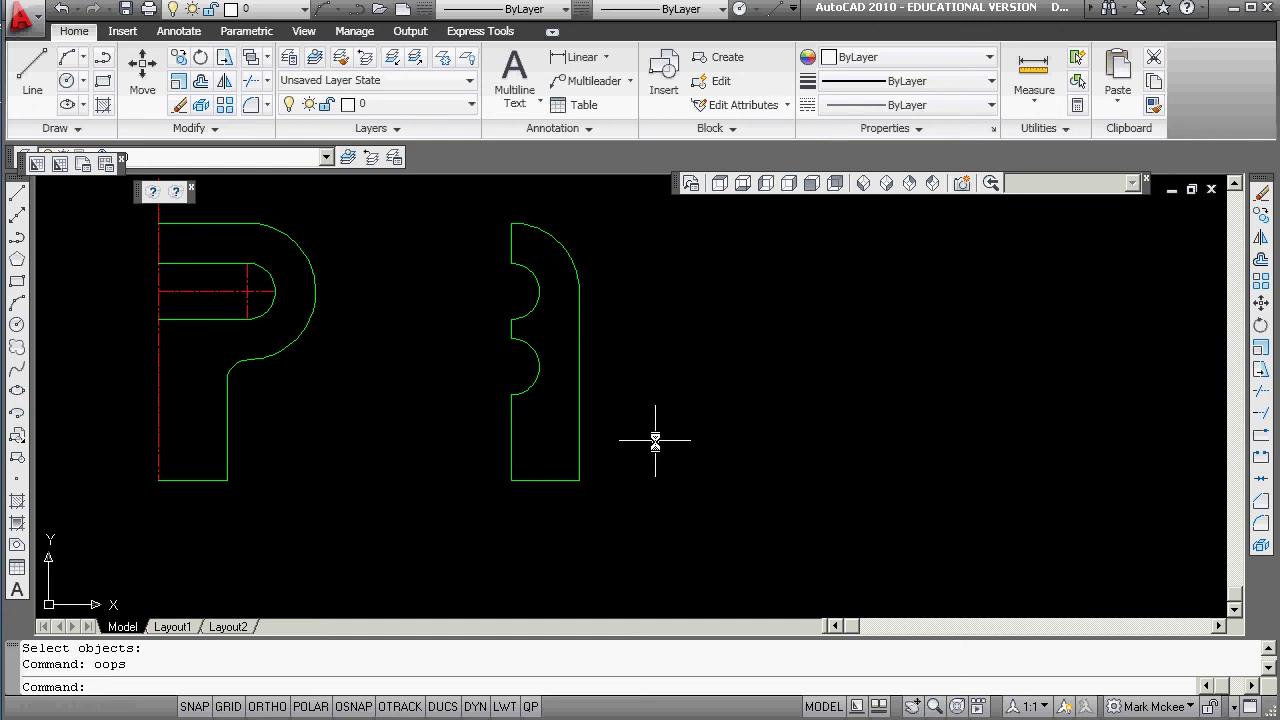
scroll(655, 440, "down", 2)
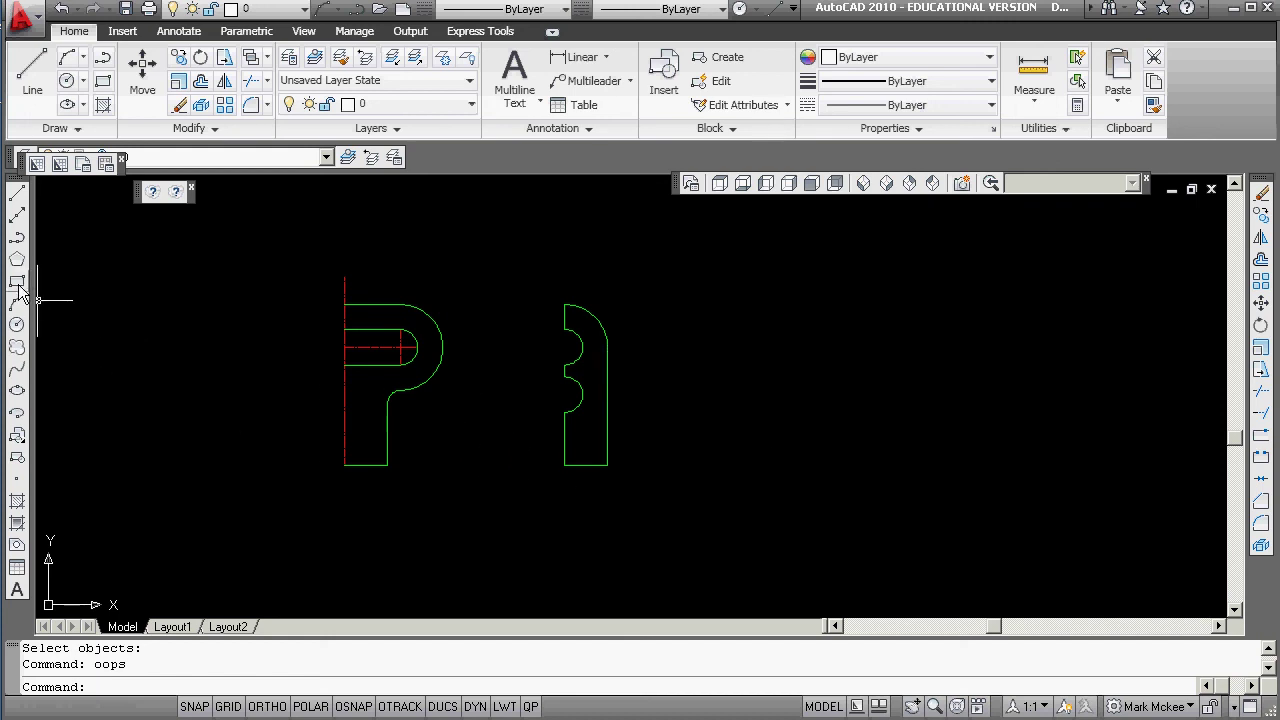
Step: On the object layer, draw a rectangle from the second view's lower-right endpoint to the opposite corner at @3.31,1.36
left_click(325, 158)
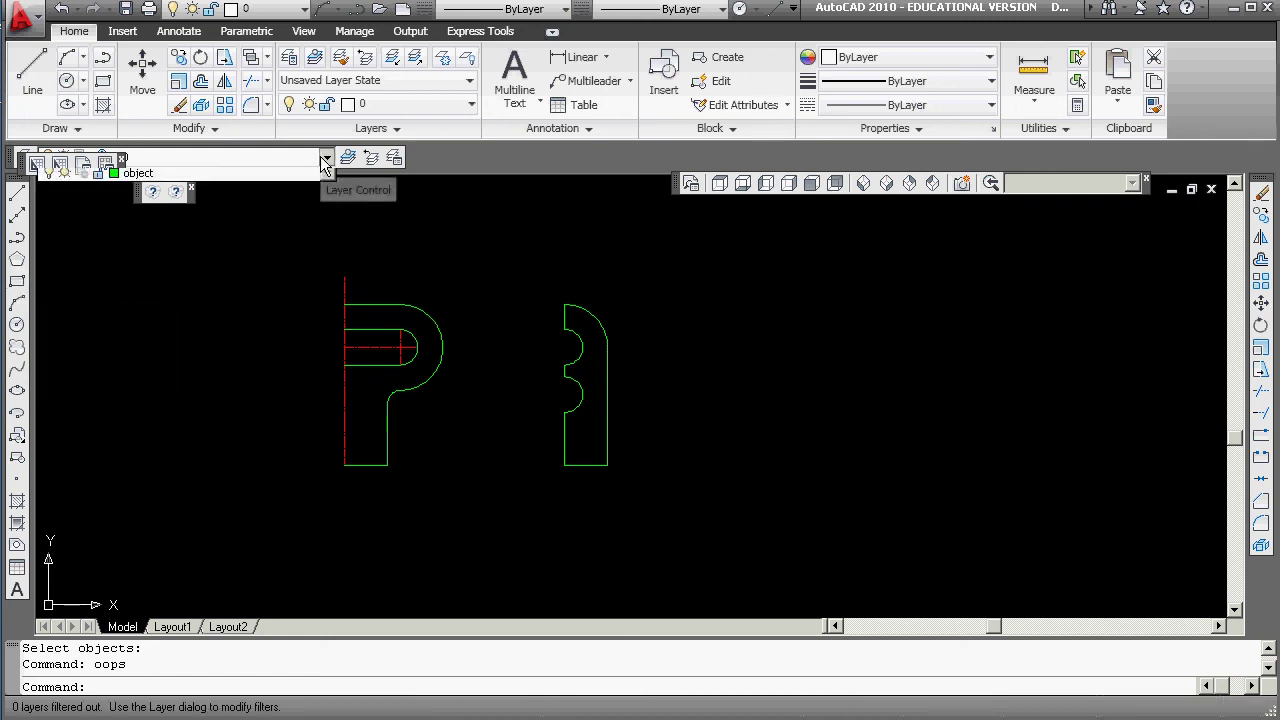
left_click(126, 210)
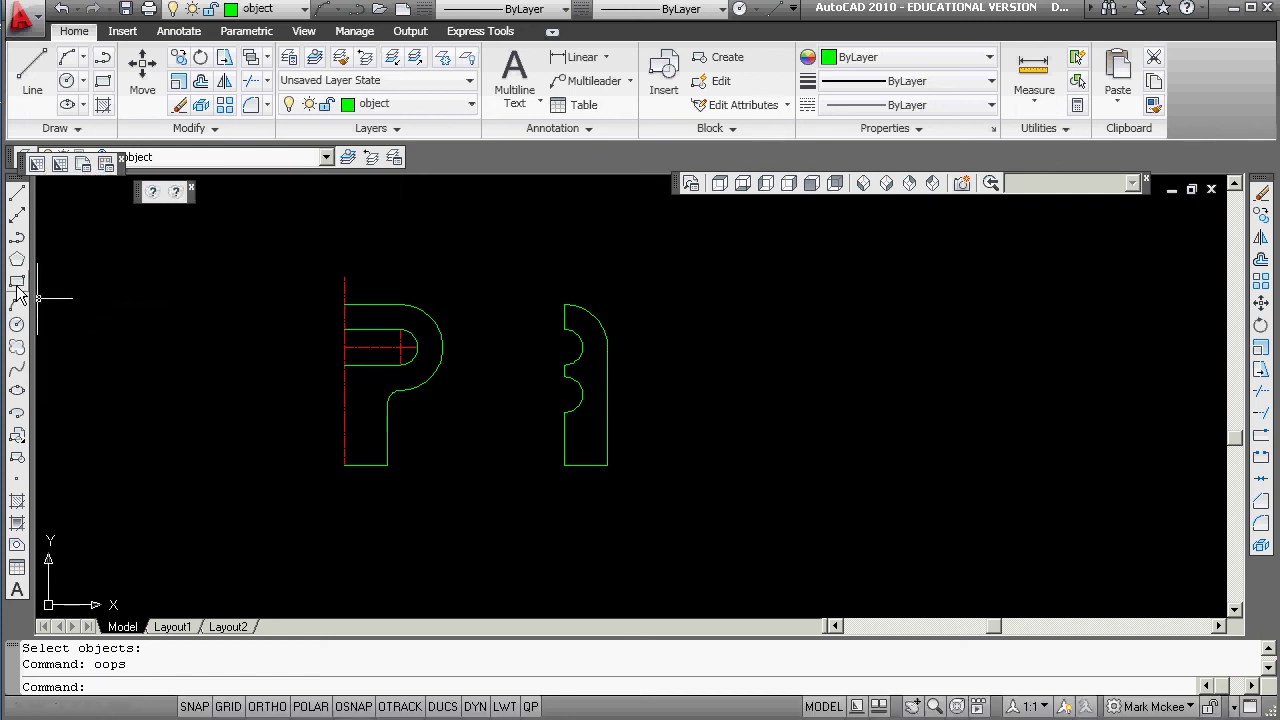
left_click(17, 281)
right_click(784, 390, "shift")
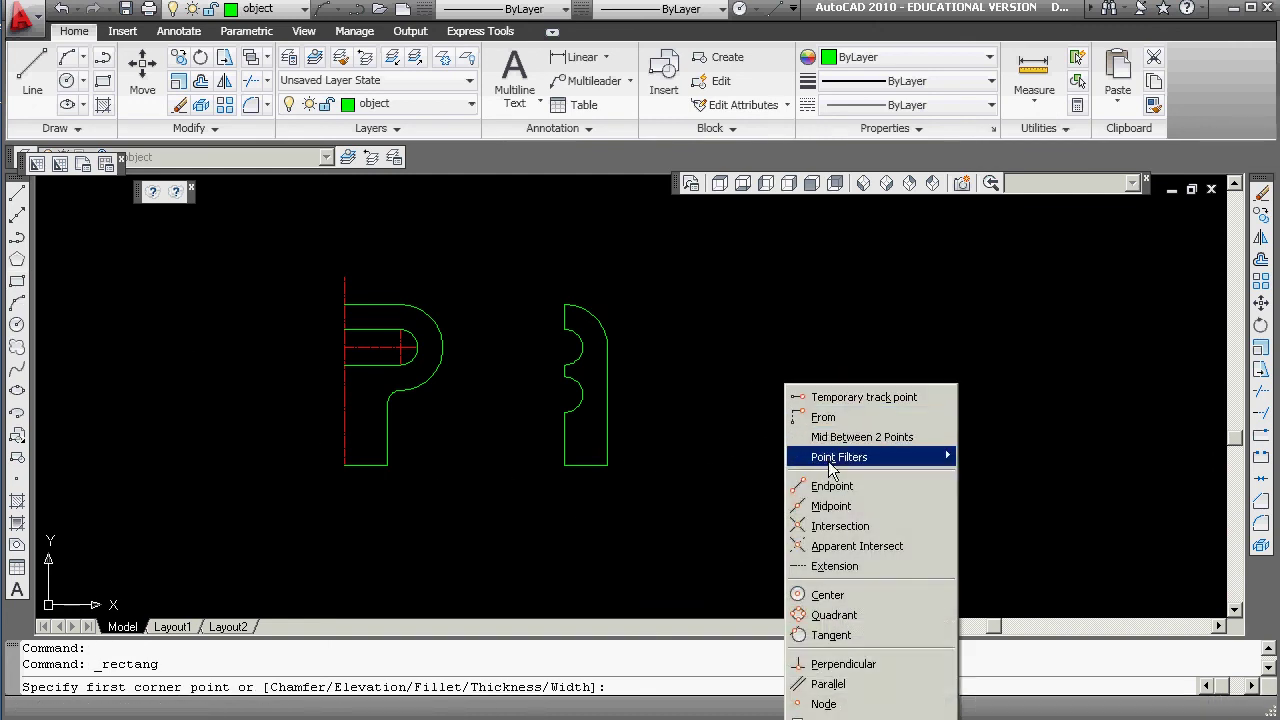
left_click(829, 482)
left_click(604, 464)
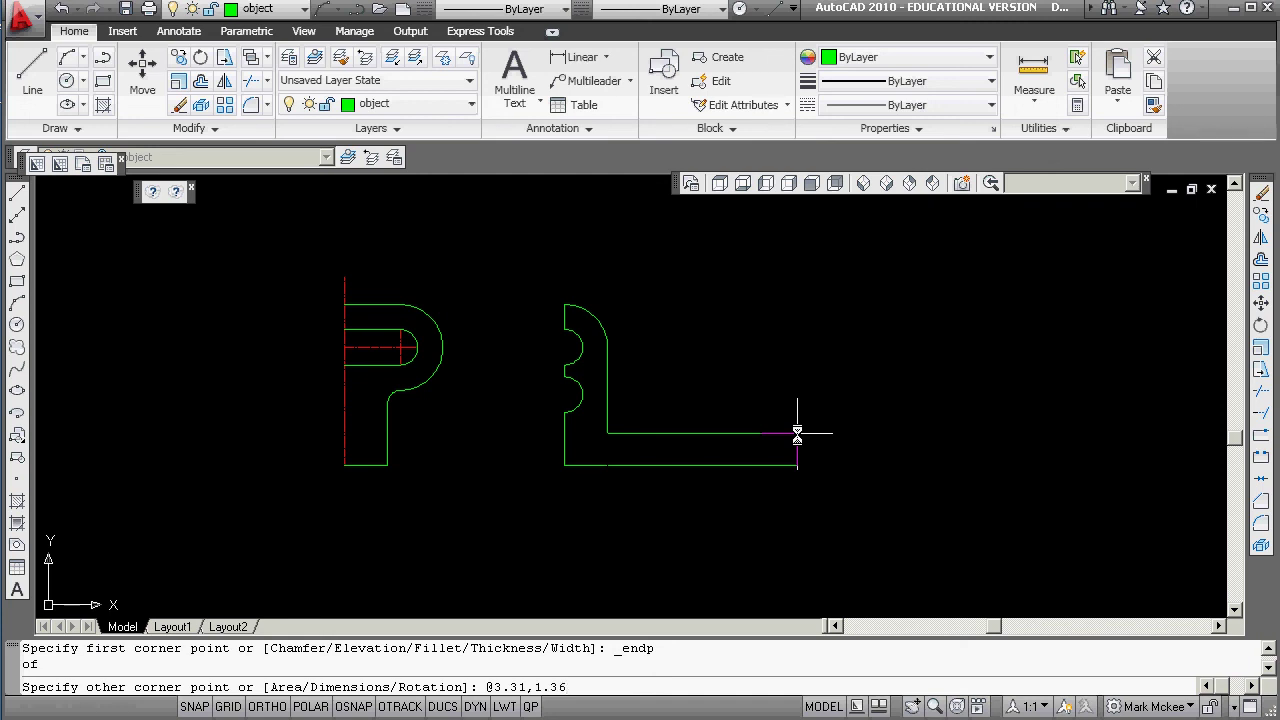
key("Return")
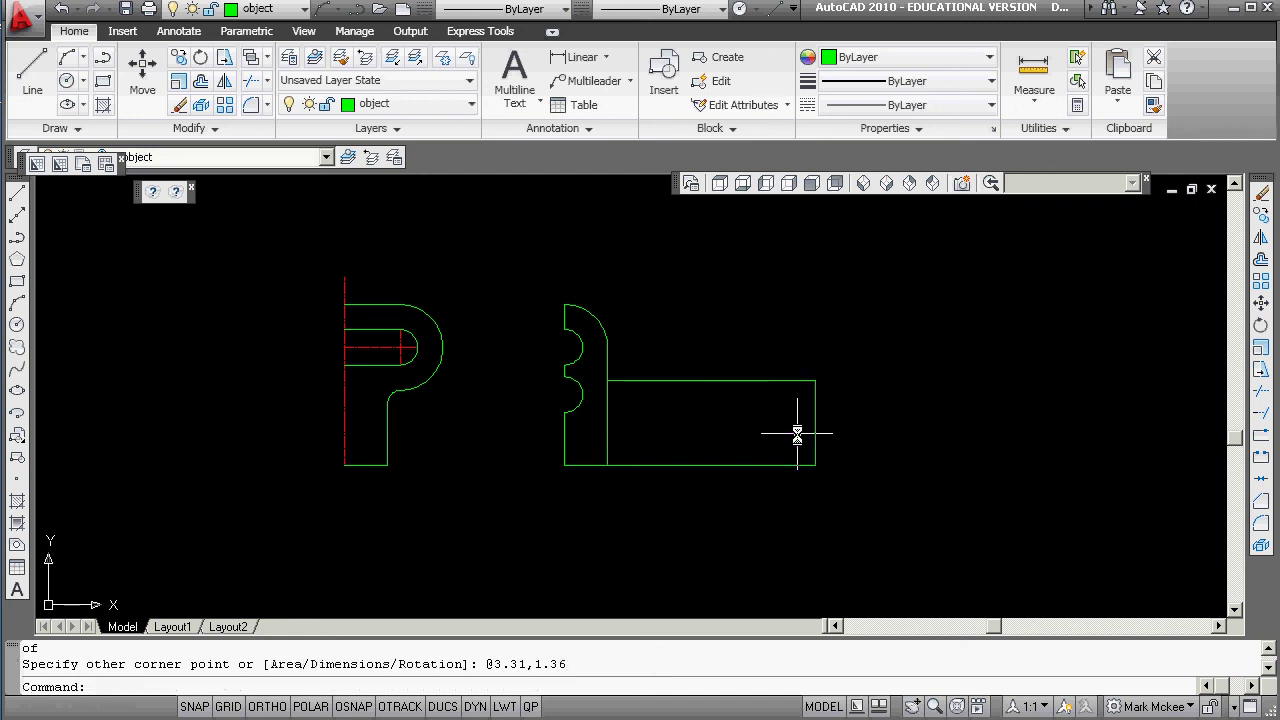
left_click(730, 465)
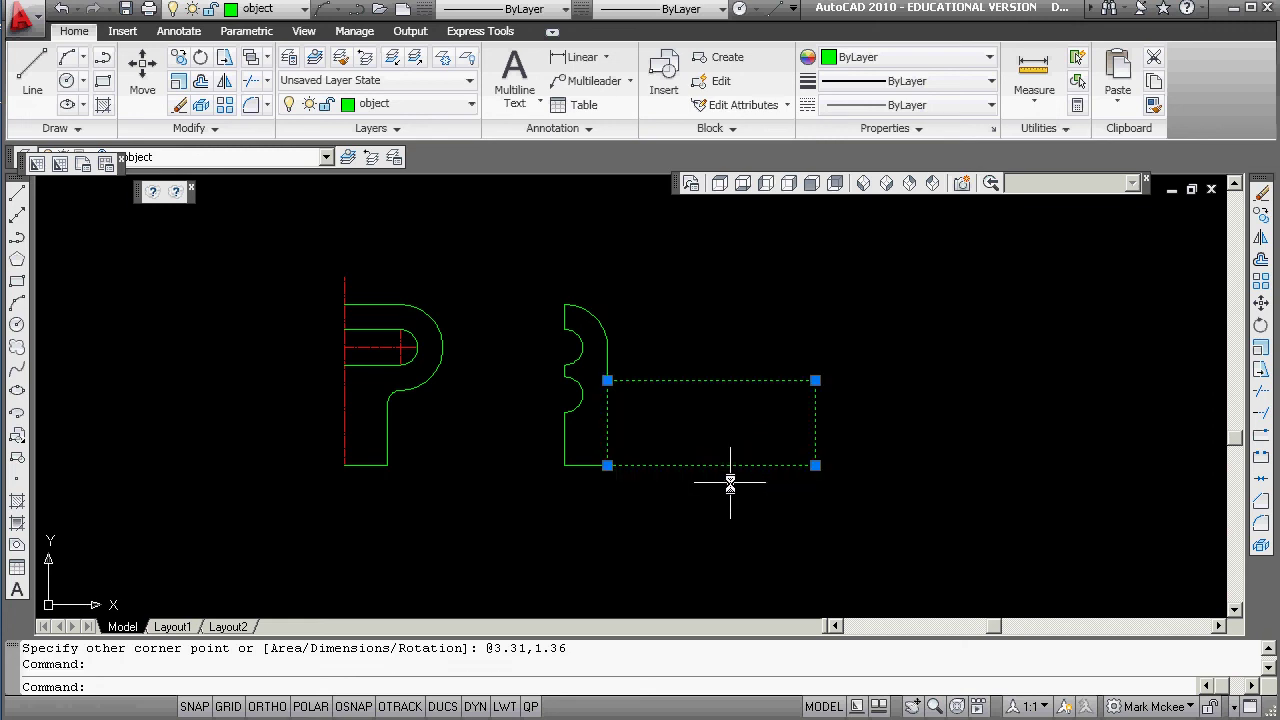
left_click(607, 465)
key("space")
key("space")
key("space")
key("space")
key("space")
key("space")
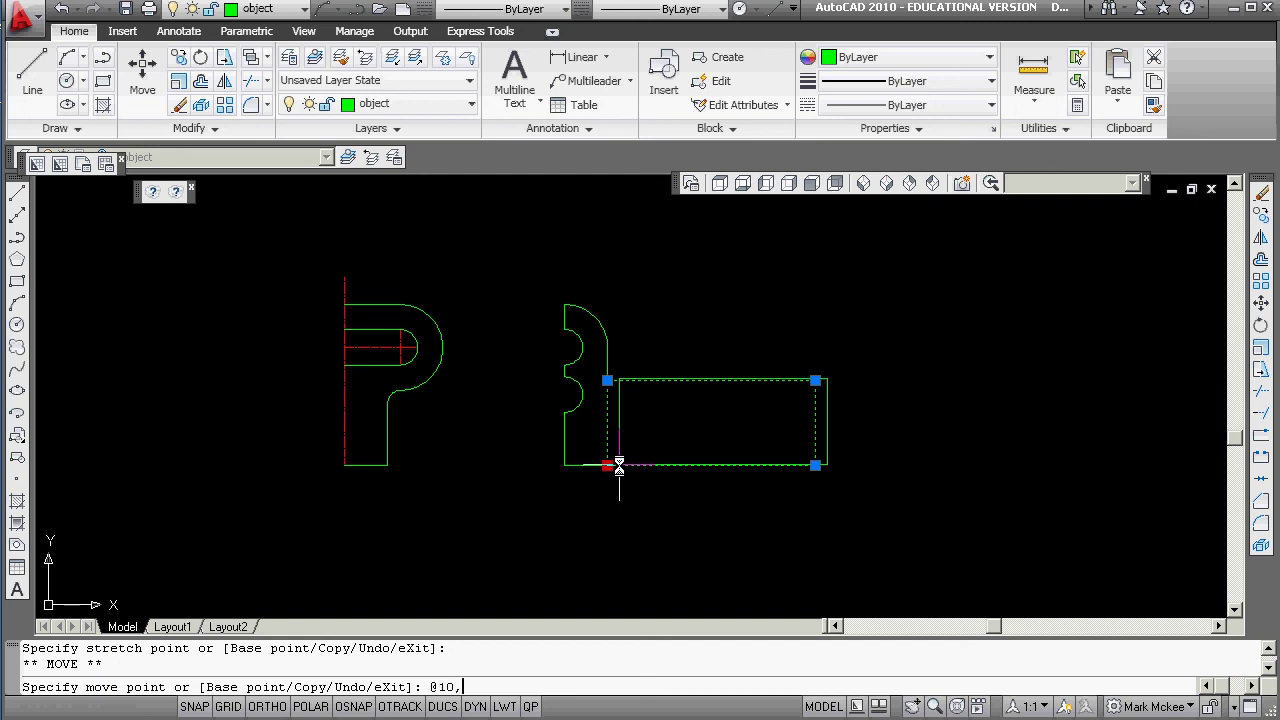
type("@10,0,0")
key("Return")
key("Escape")
Step: Define a block named third from the rectangle, with its lower-left endpoint as insertion base point, and restore the source rectangle with Oops
scroll(620, 445, "down", 5)
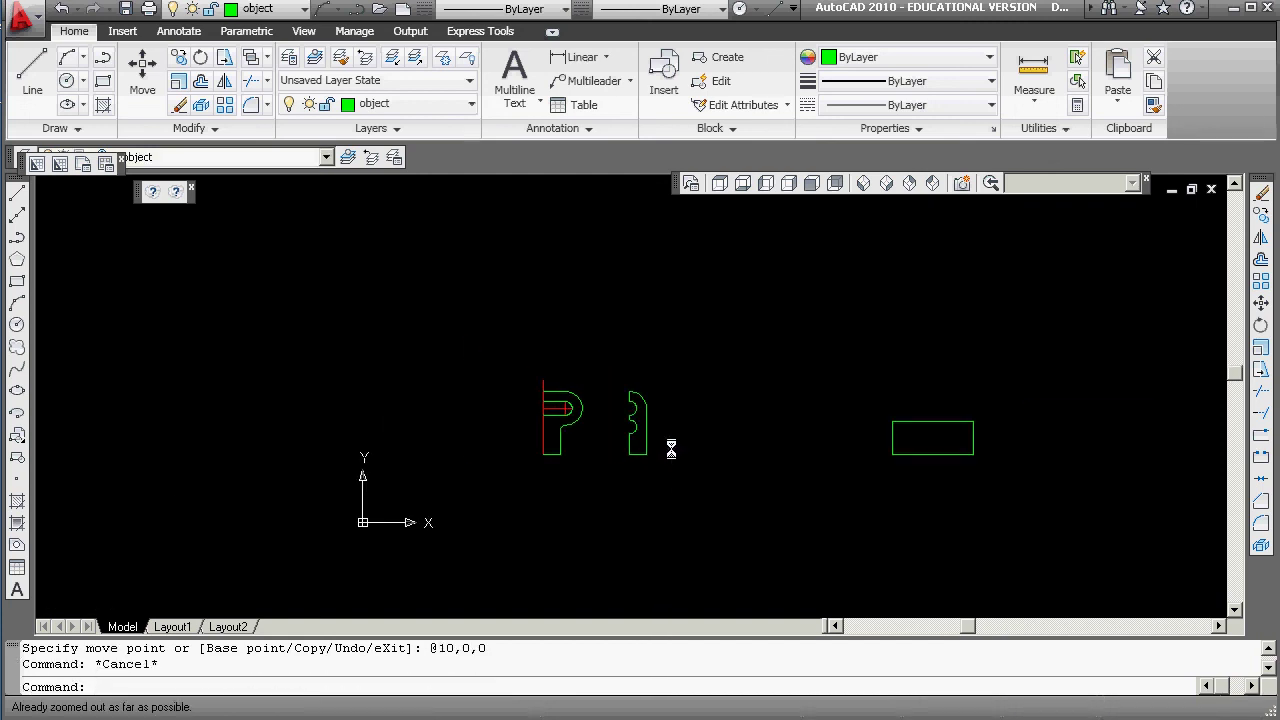
middle_click_drag(871, 453, 720, 458)
type("-")
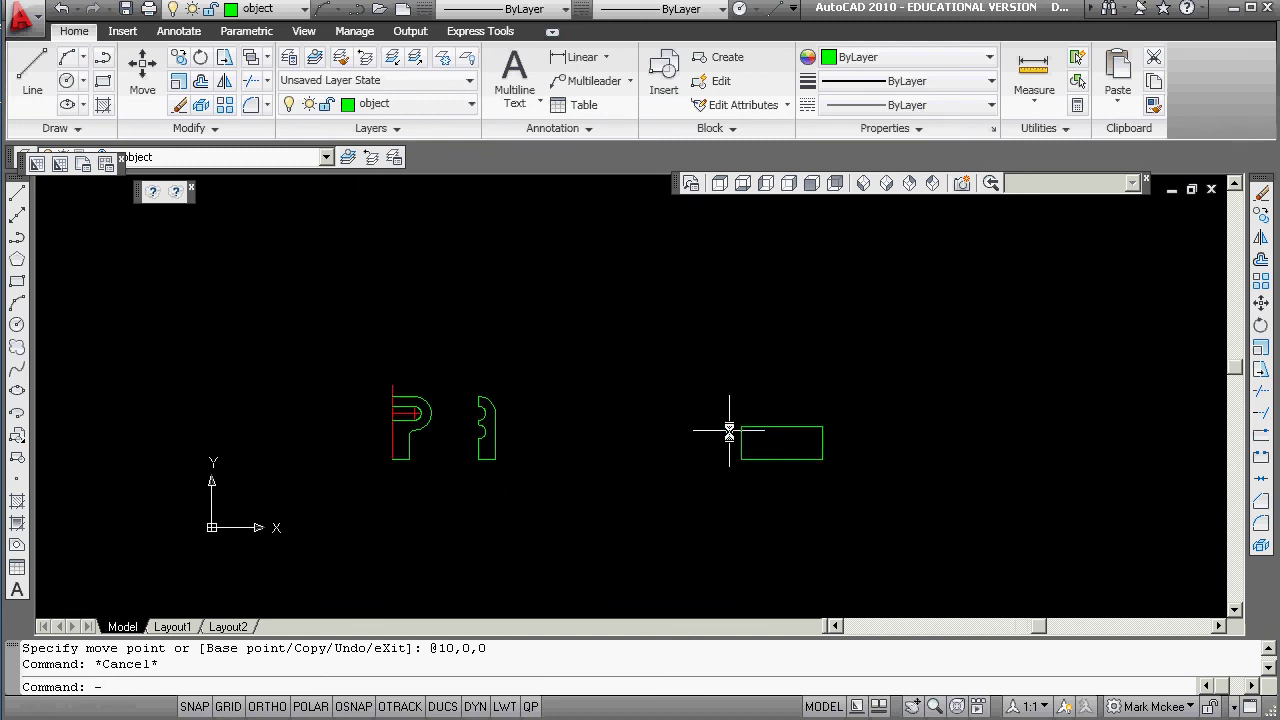
type("b")
key("Return")
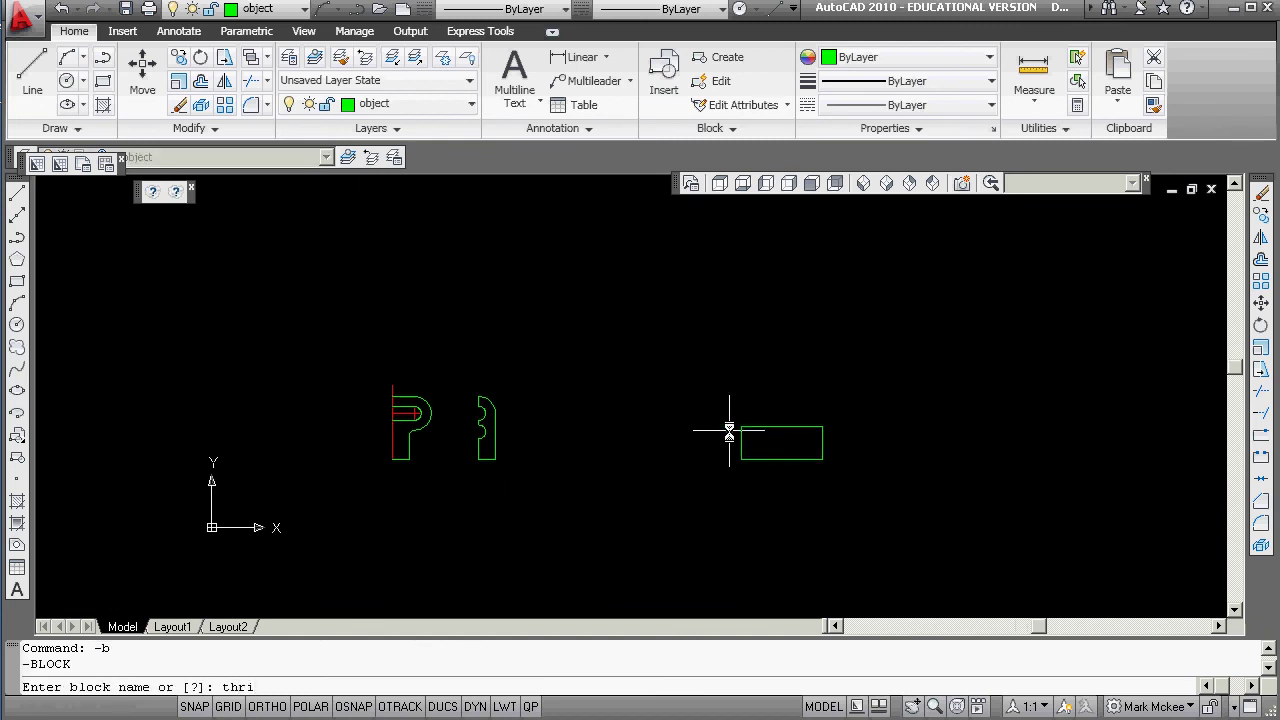
type("third")
key("Return")
type("end")
key("Return")
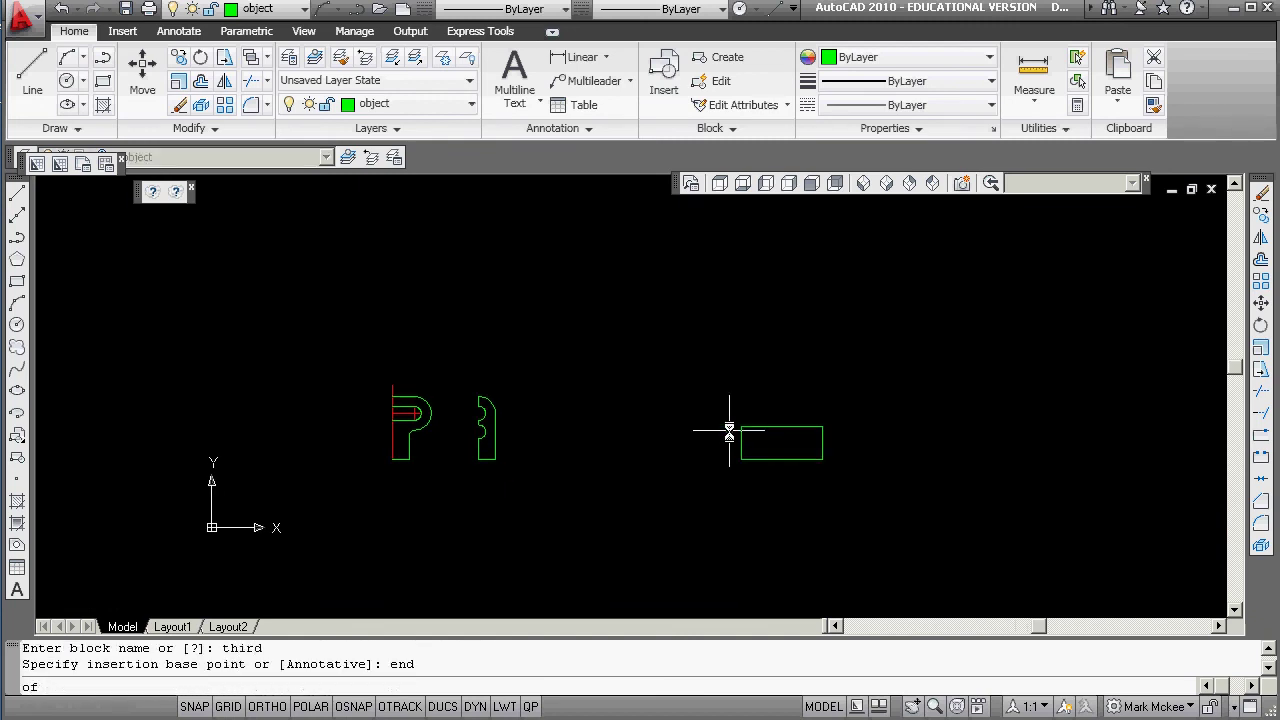
left_click(746, 452)
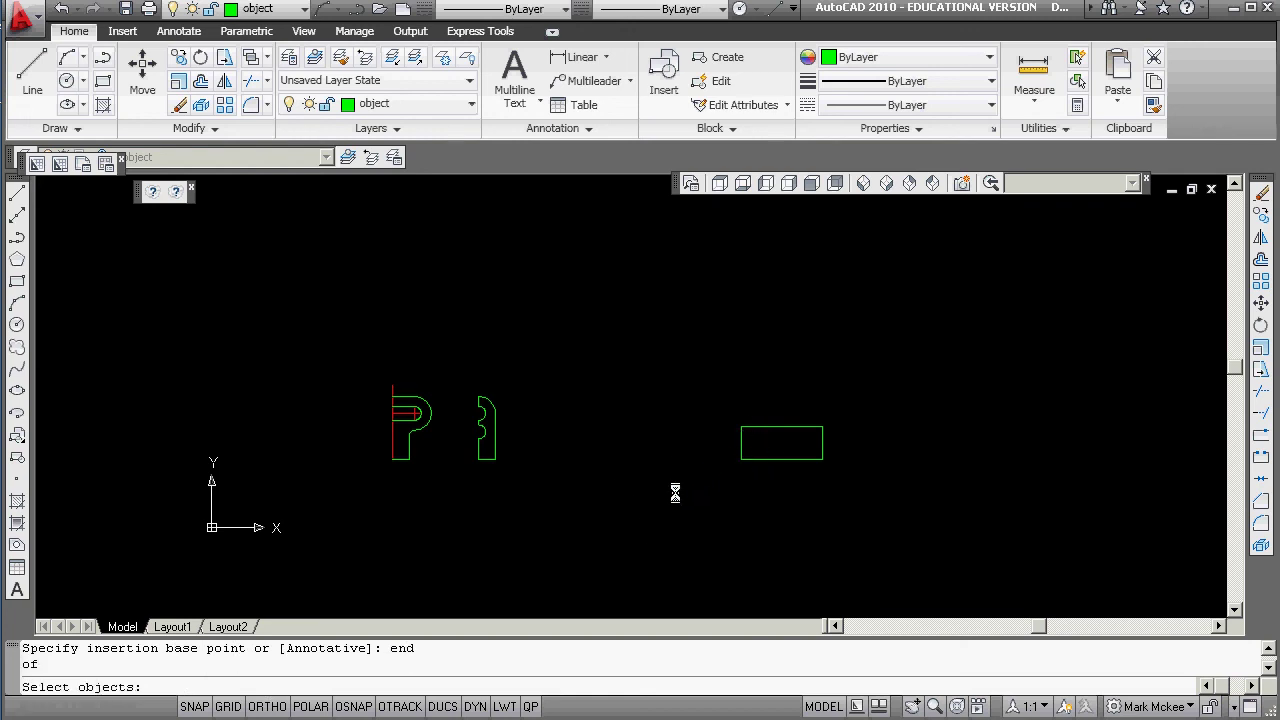
left_click(761, 457)
left_click(751, 463)
key("Return")
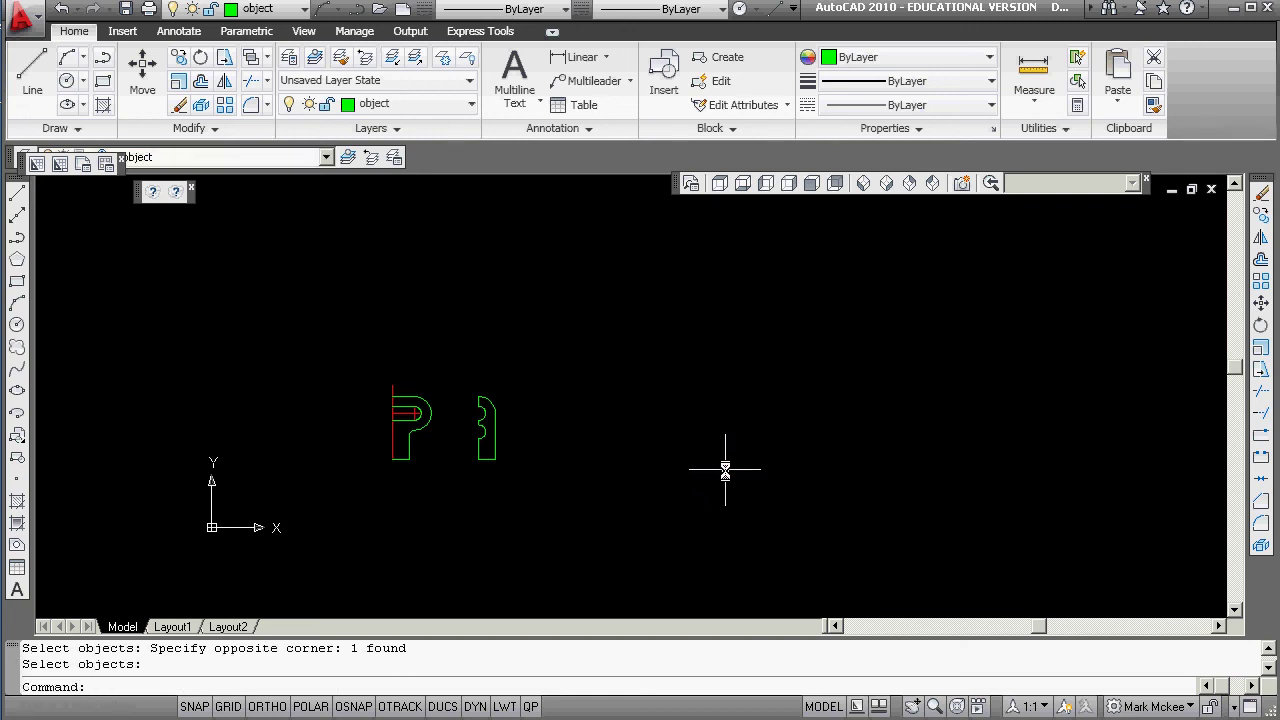
key("Return")
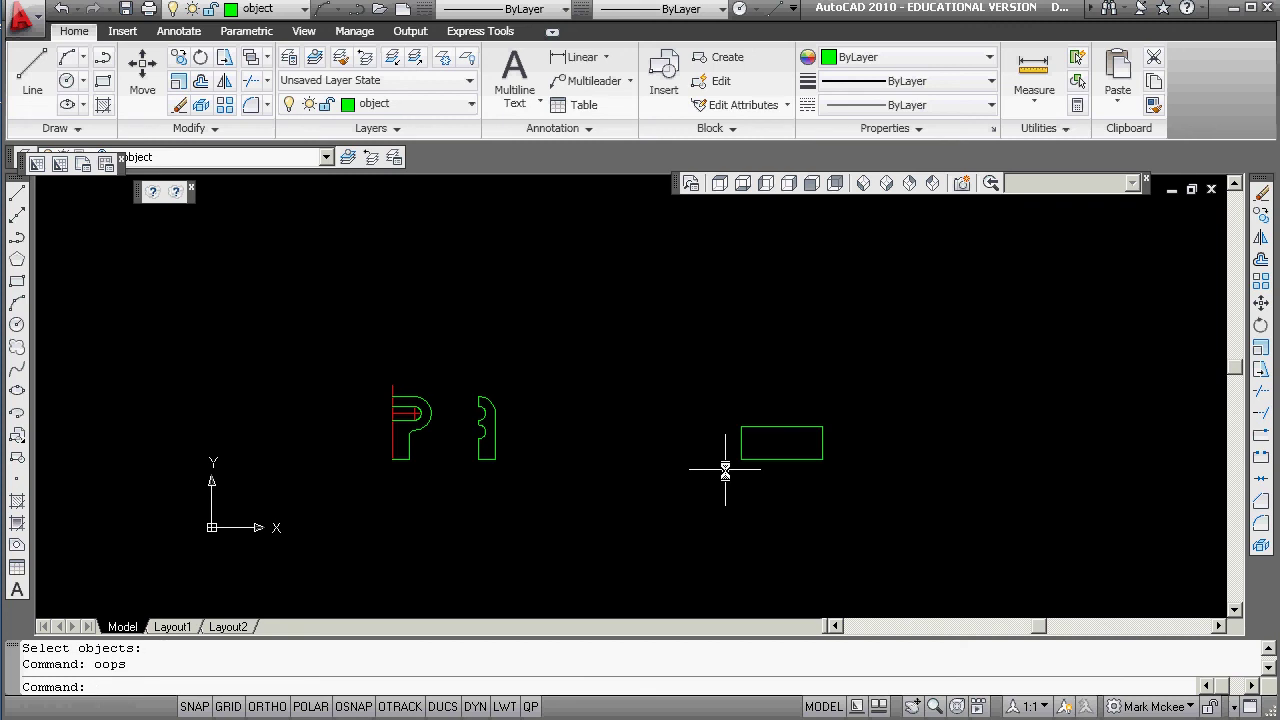